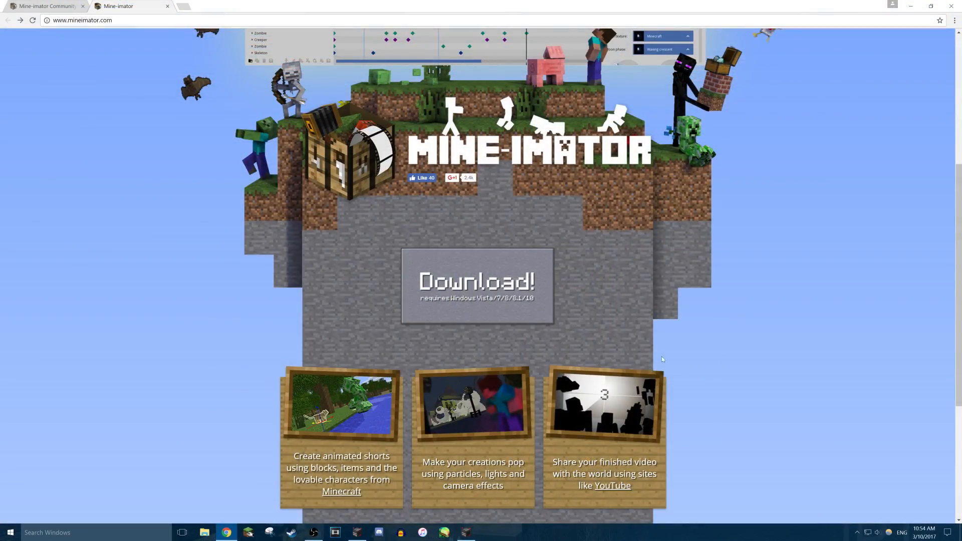
Look over the Mine-imator homepage, and find the Community Build topic's download links in the forums' Modding discussion section.
{"action": "scroll", "coordinate": [735, 332], "scroll_direction": "up", "scroll_amount": 5}
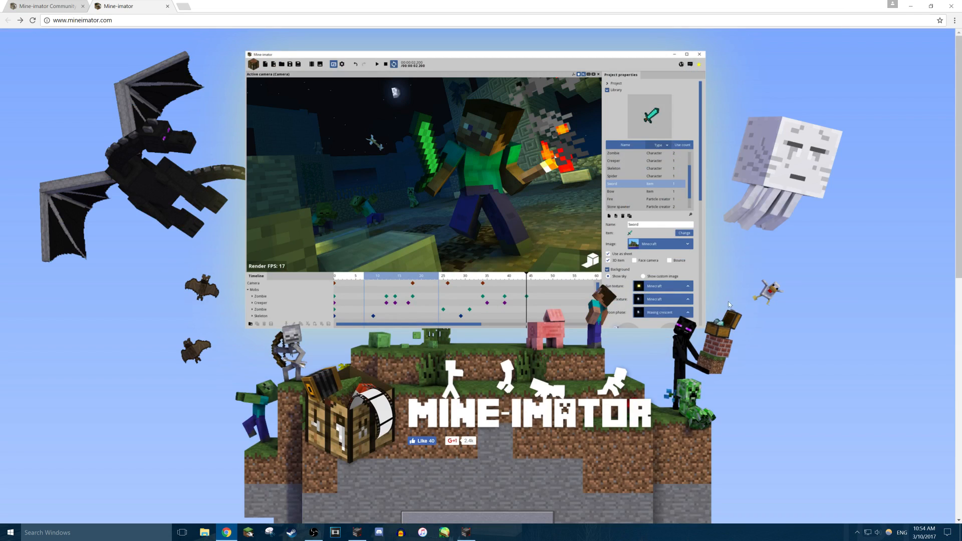
{"action": "scroll", "coordinate": [615, 319], "scroll_direction": "down", "scroll_amount": 4}
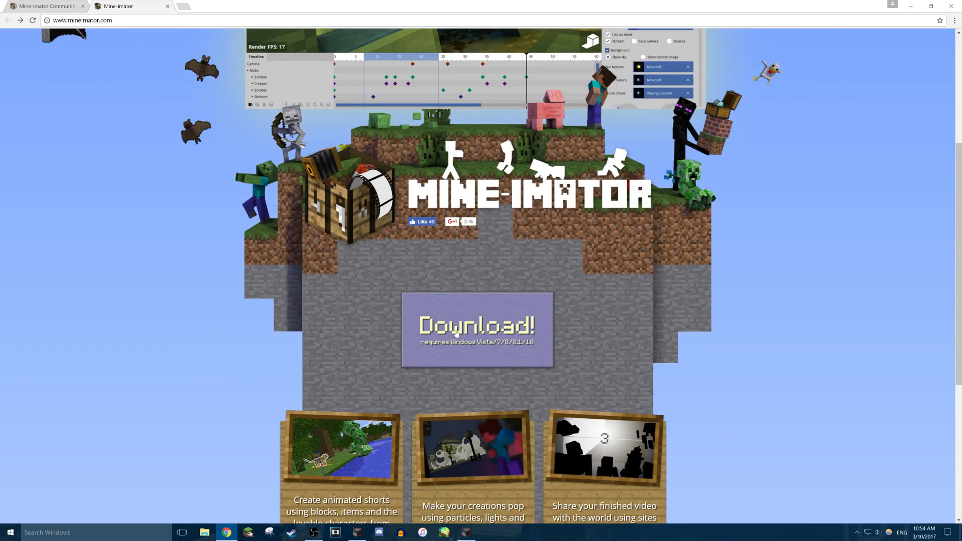
{"action": "scroll", "coordinate": [589, 327], "scroll_direction": "down", "scroll_amount": 1}
{"action": "scroll", "coordinate": [594, 326], "scroll_direction": "down", "scroll_amount": 4}
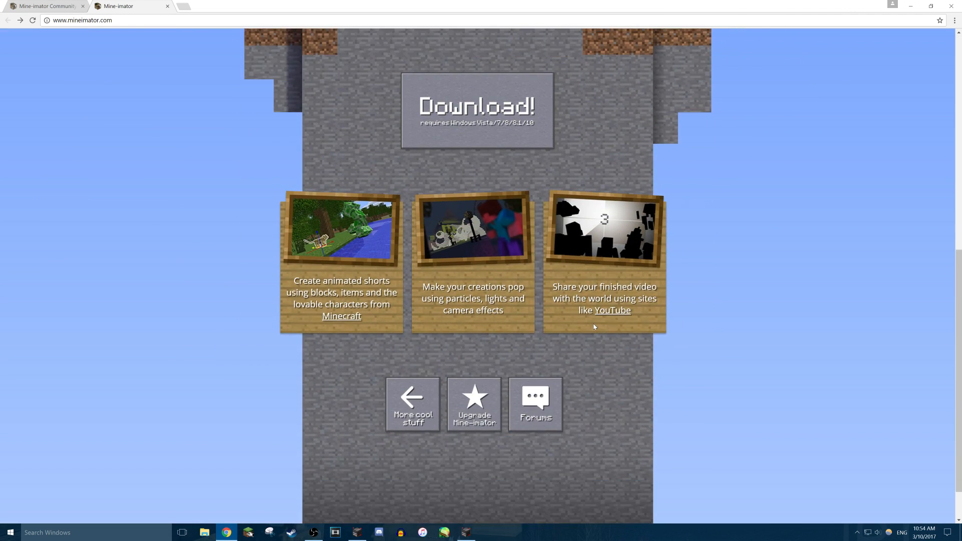
{"action": "left_click", "coordinate": [540, 367]}
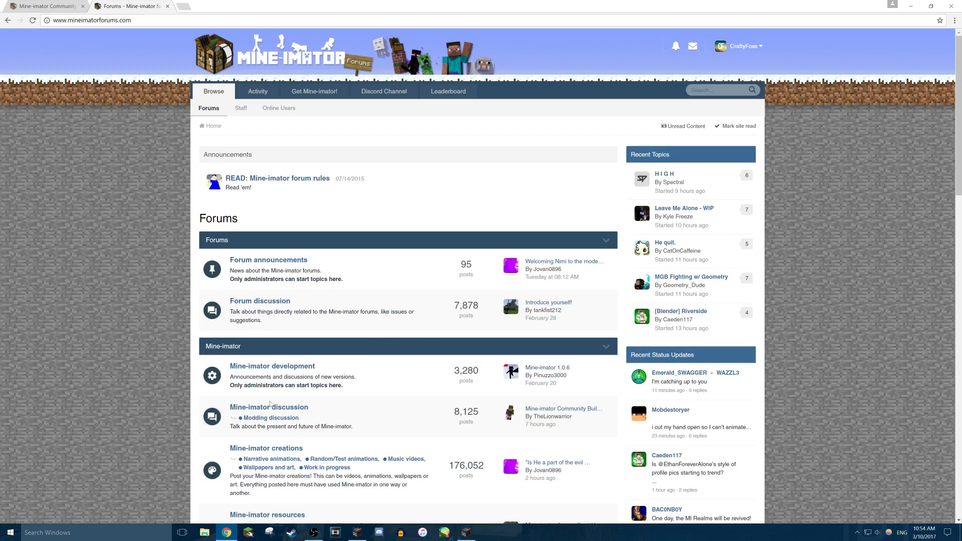
{"action": "left_click", "coordinate": [260, 420]}
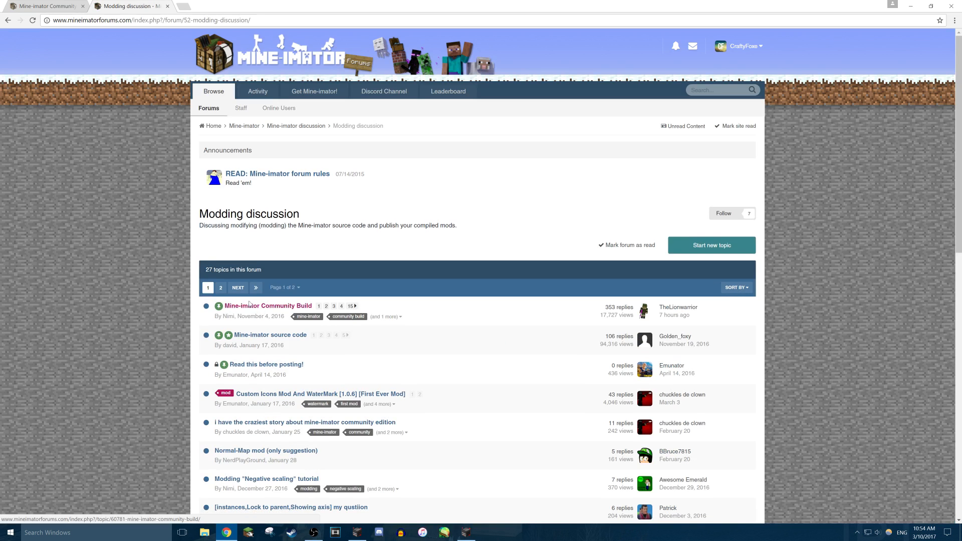
{"action": "left_click", "coordinate": [232, 312]}
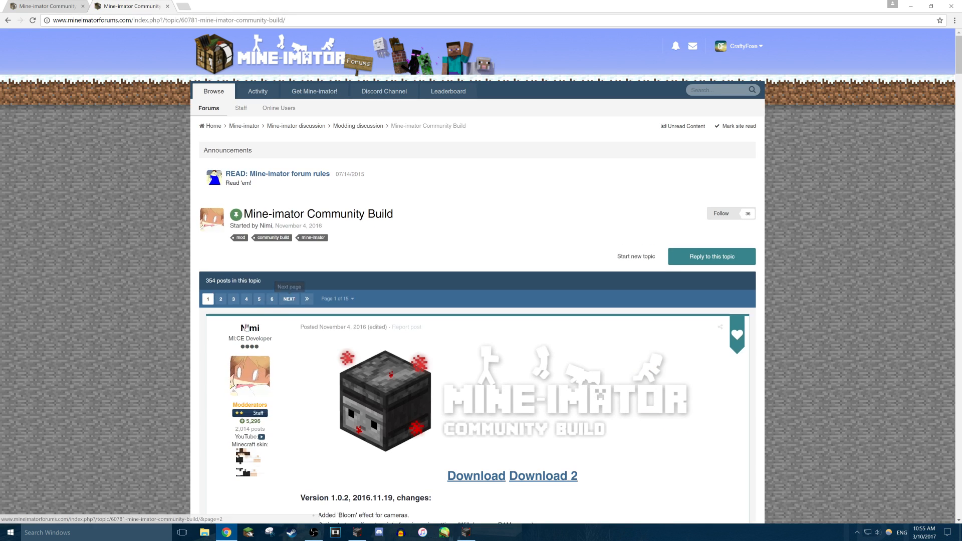
{"action": "scroll", "coordinate": [487, 302], "scroll_direction": "down", "scroll_amount": 3}
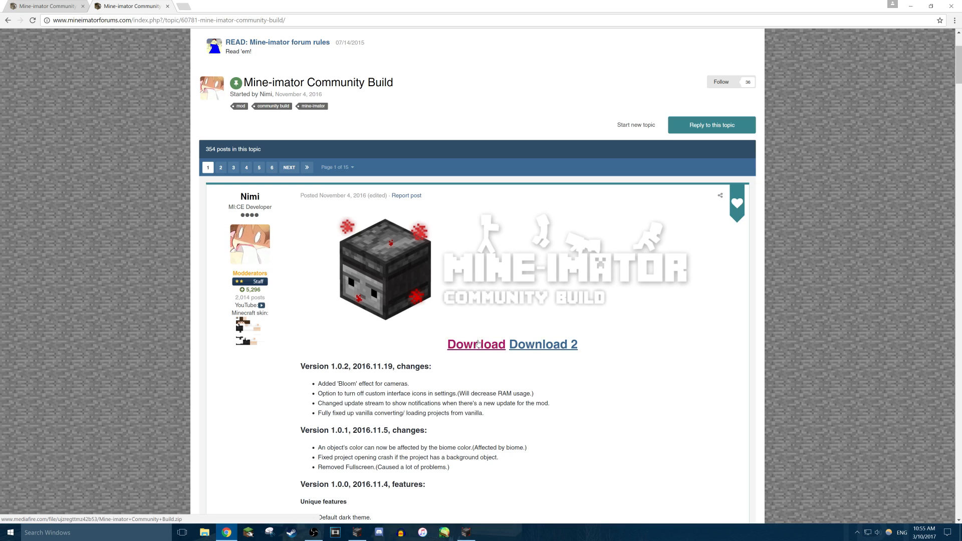
Switch to Mine-imator and open the upgrade web page from its startup screen.
{"action": "left_click", "coordinate": [913, 5]}
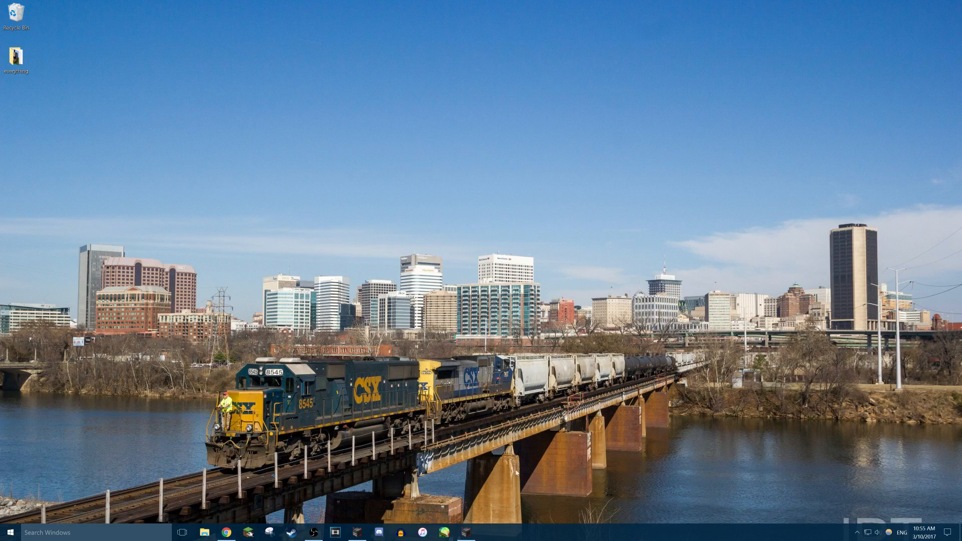
{"action": "left_click", "coordinate": [355, 532]}
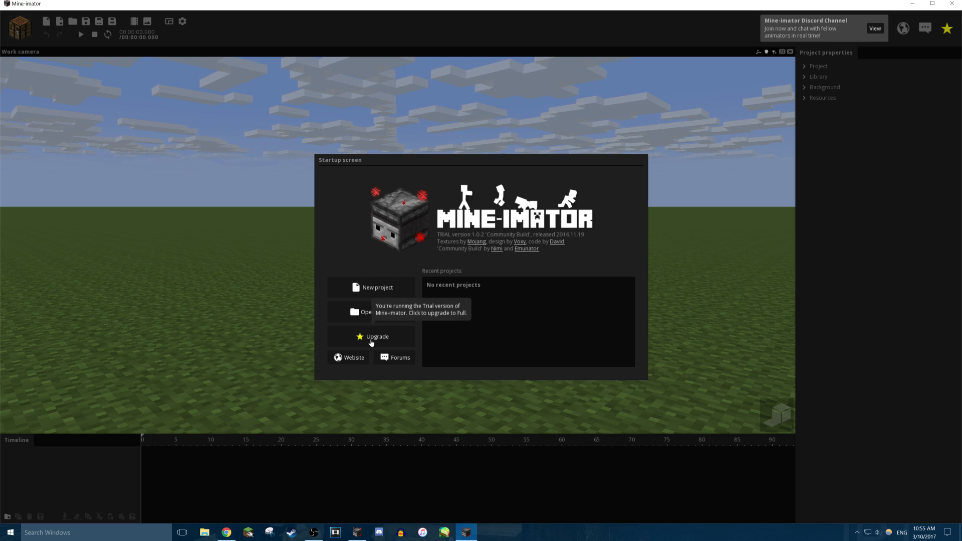
{"action": "left_click", "coordinate": [371, 340]}
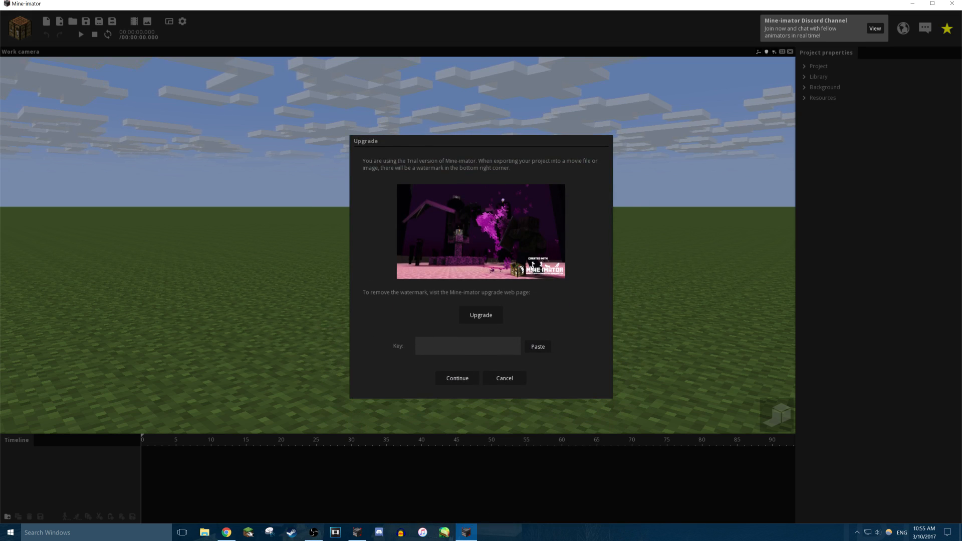
{"action": "left_click", "coordinate": [488, 313]}
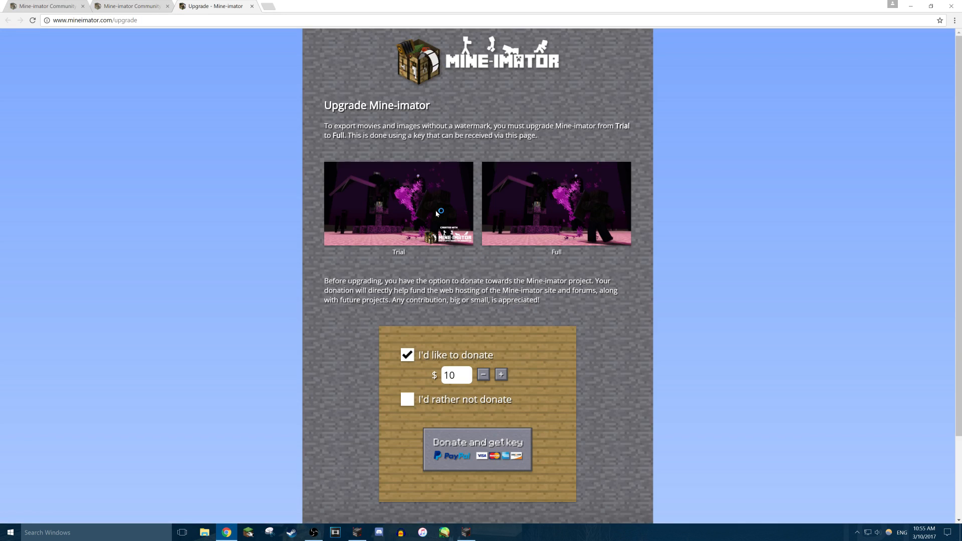
Choose not to donate on the upgrade page and request an upgrade key.
{"action": "scroll", "coordinate": [530, 178], "scroll_direction": "down", "scroll_amount": 2}
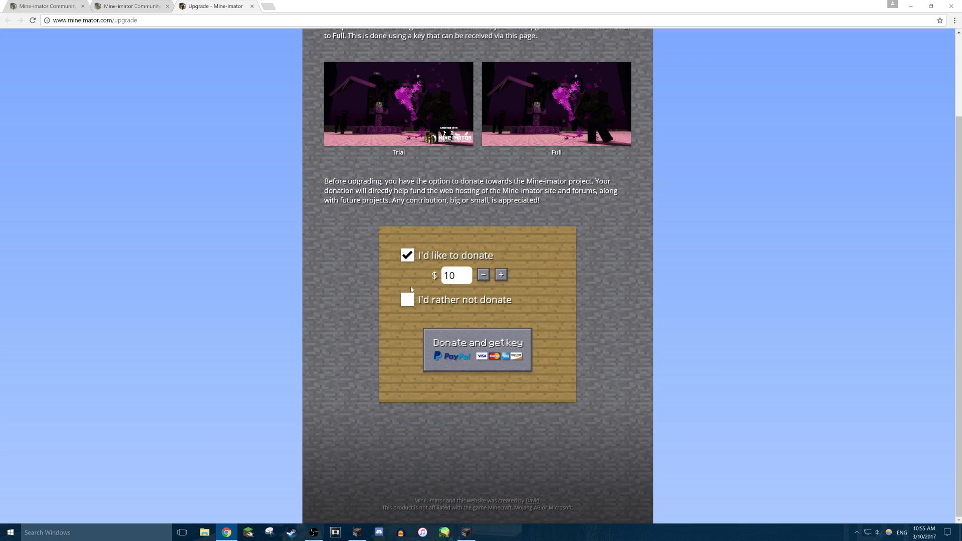
{"action": "left_click", "coordinate": [407, 301]}
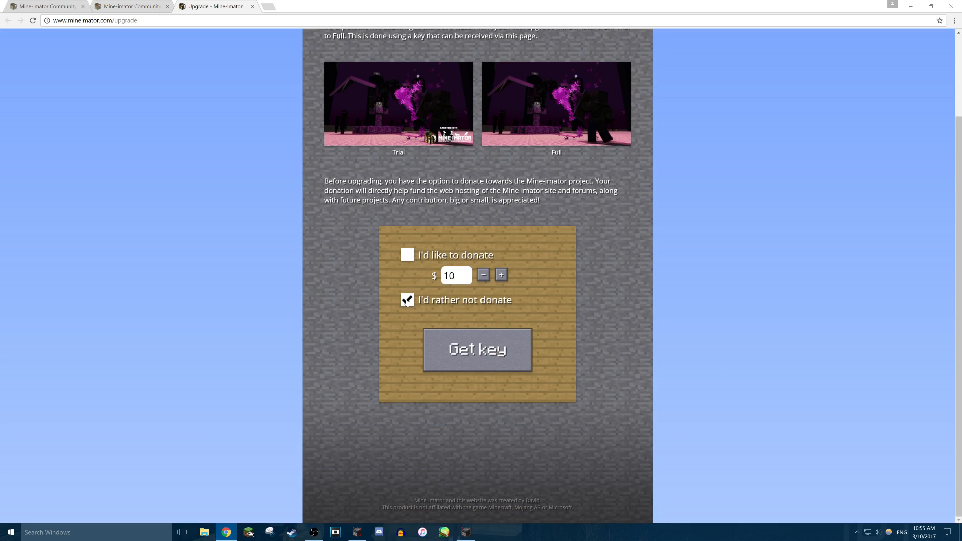
{"action": "left_click", "coordinate": [465, 343]}
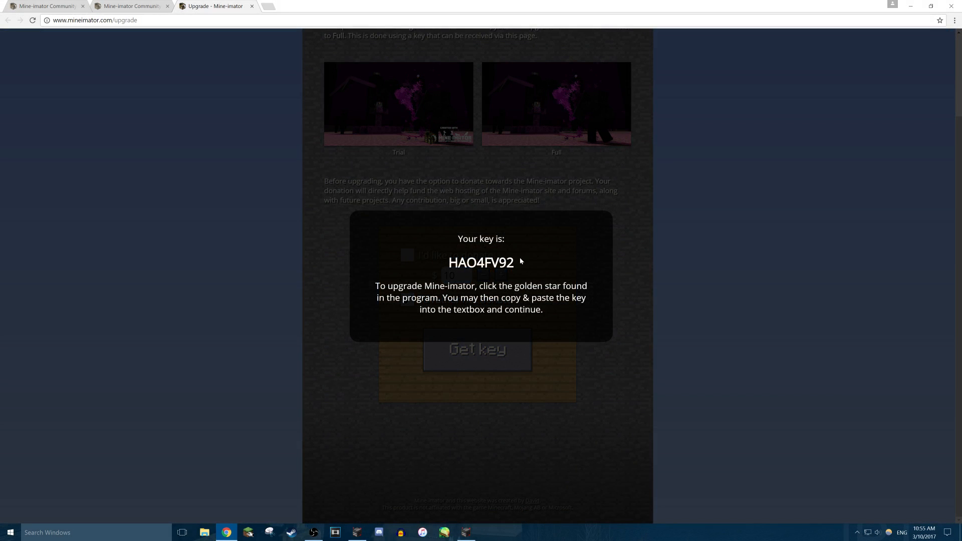
Copy the upgrade key, paste it into Mine-imator's key field and continue with the upgrade.
{"action": "left_click_drag", "start_coordinate": [520, 262], "coordinate": [448, 263]}
{"action": "key", "text": "ctrl+c"}
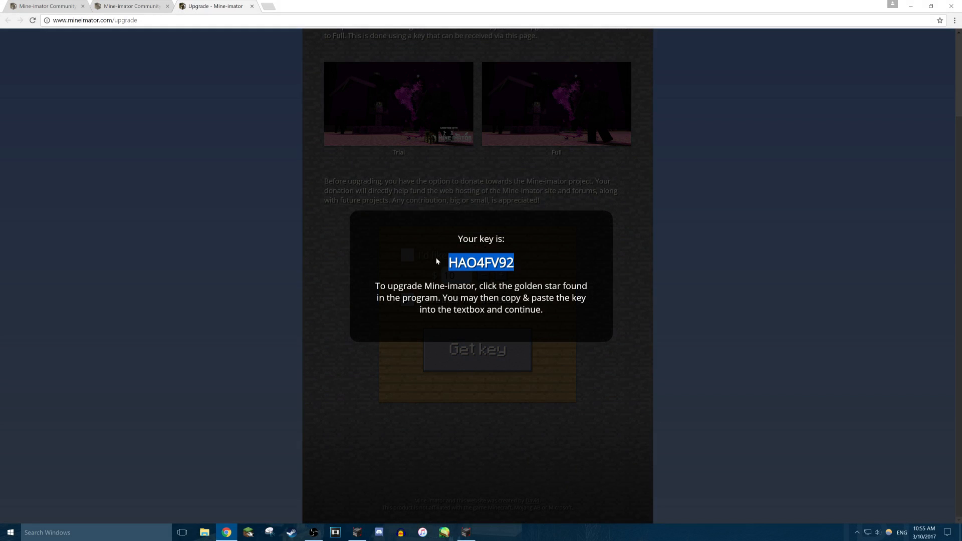
{"action": "left_click", "coordinate": [466, 532]}
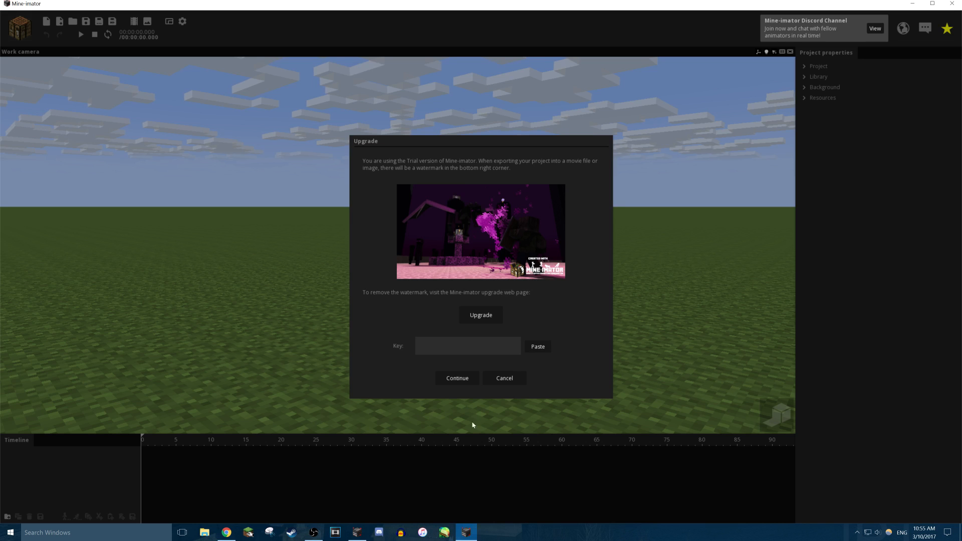
{"action": "left_click", "coordinate": [533, 347]}
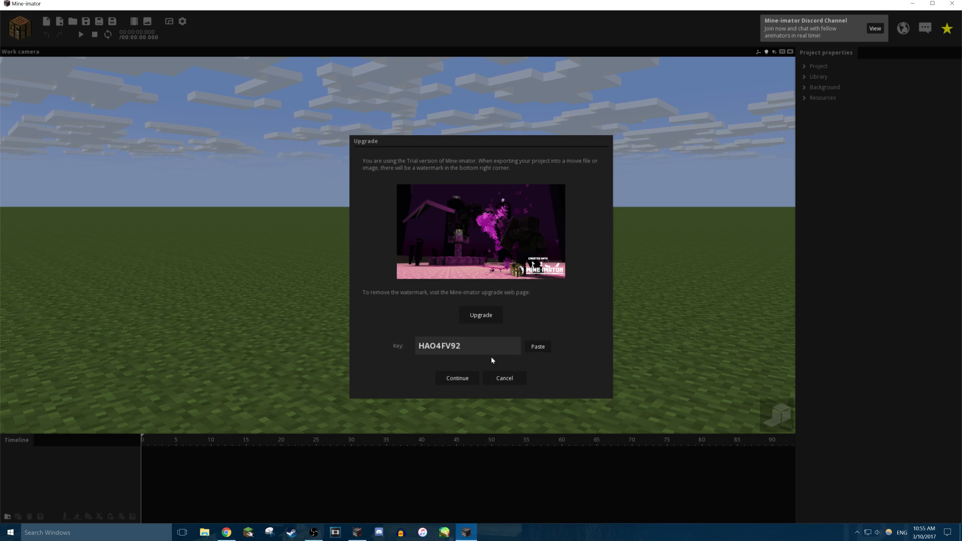
{"action": "left_click", "coordinate": [455, 378]}
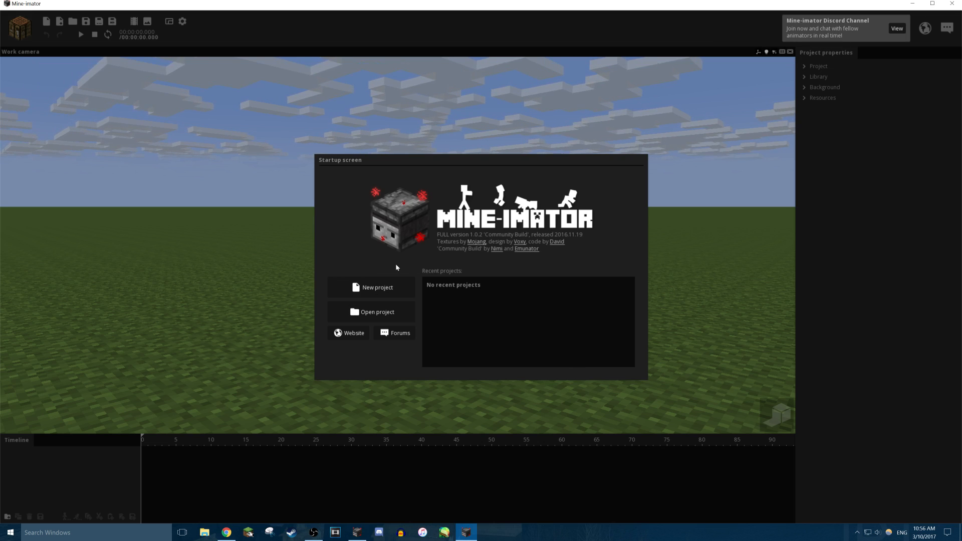
Create a new project named Alpha.
{"action": "left_click", "coordinate": [381, 287]}
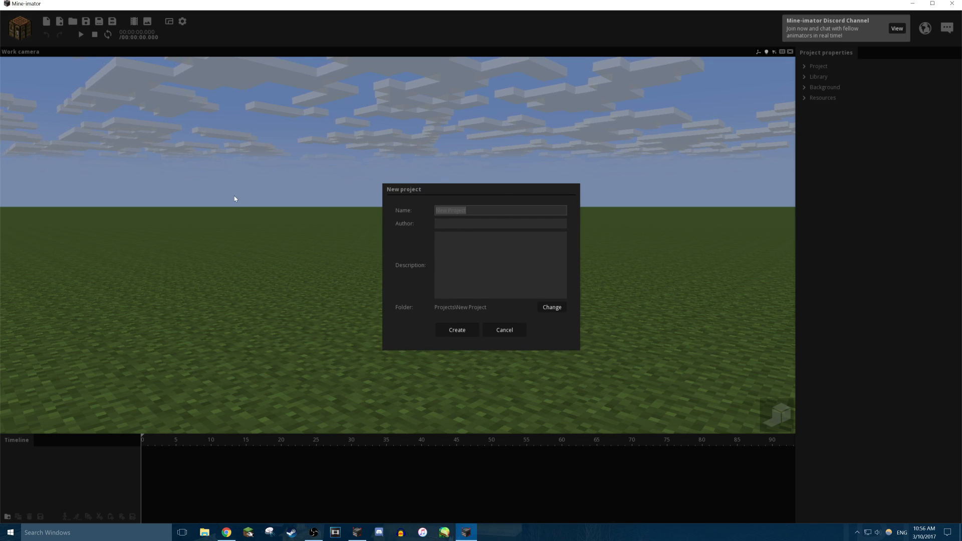
{"action": "type", "text": "Alpha"}
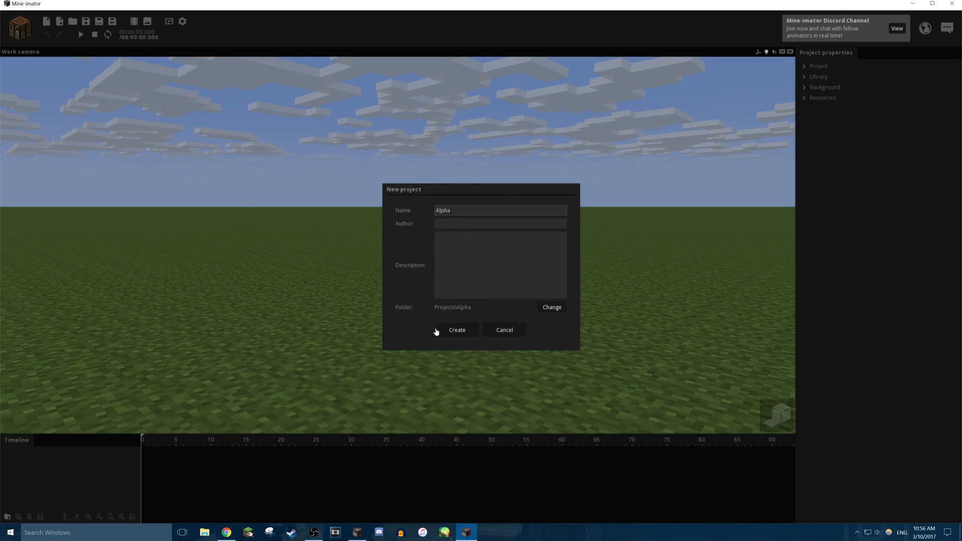
{"action": "left_click", "coordinate": [436, 330]}
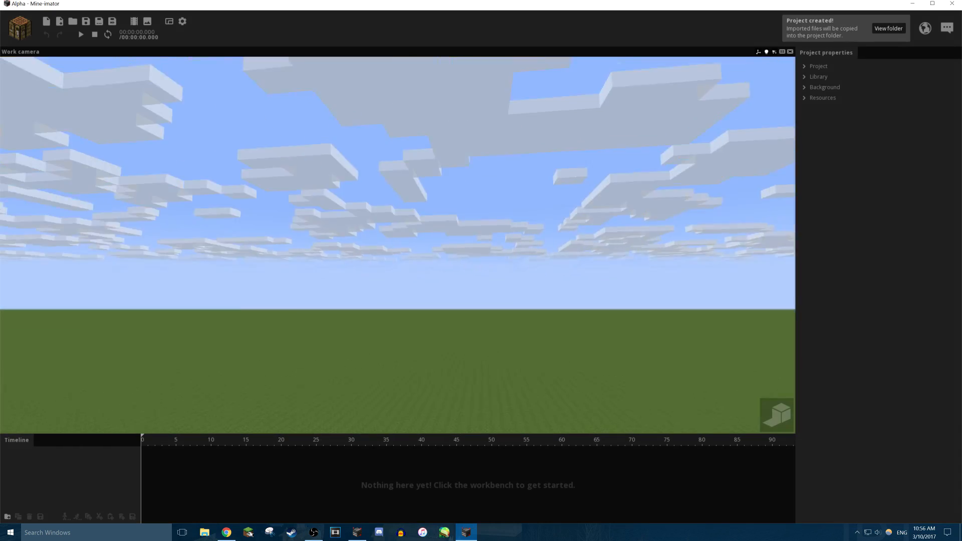
Look around the empty scene and examine the Project and Library sections of the project properties.
{"action": "mouse_move", "coordinate": [397, 245]}
{"action": "right_mouse_down"}
{"action": "mouse_move", "coordinate": [426, 276]}
{"action": "mouse_move", "coordinate": [451, 226]}
{"action": "mouse_move", "coordinate": [431, 135]}
{"action": "mouse_move", "coordinate": [398, 256]}
{"action": "mouse_move", "coordinate": [391, 351]}
{"action": "mouse_move", "coordinate": [401, 361]}
{"action": "mouse_move", "coordinate": [401, 216]}
{"action": "mouse_move", "coordinate": [398, 256]}
{"action": "mouse_move", "coordinate": [397, 231]}
{"action": "mouse_move", "coordinate": [389, 234]}
{"action": "right_mouse_up"}
{"action": "key", "text": "w"}
{"action": "key", "text": "s"}
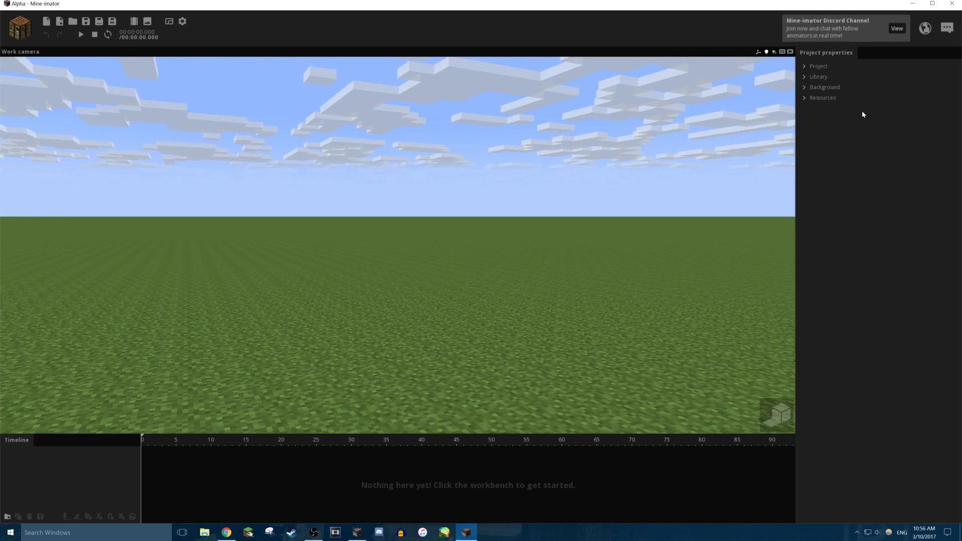
{"action": "left_click", "coordinate": [810, 67]}
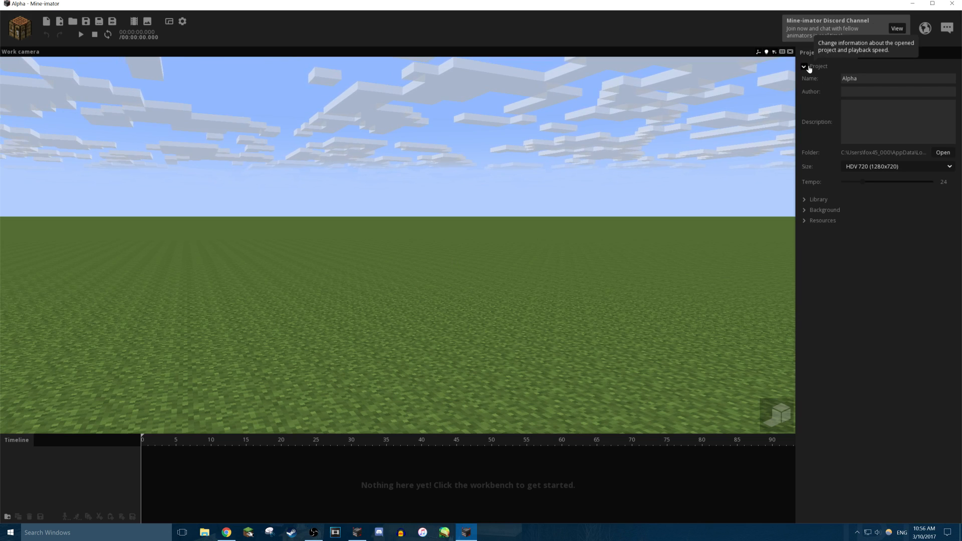
{"action": "left_click", "coordinate": [805, 200]}
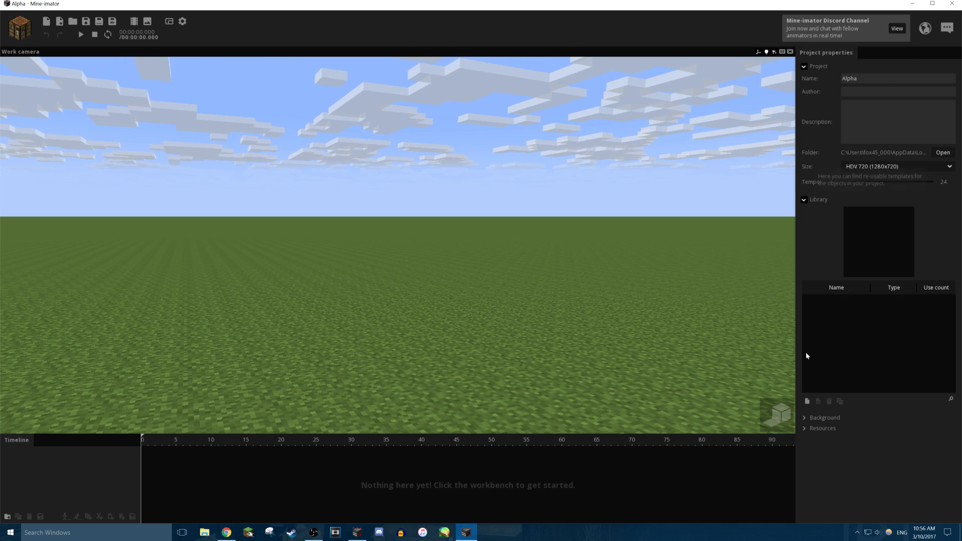
{"action": "left_click", "coordinate": [804, 200]}
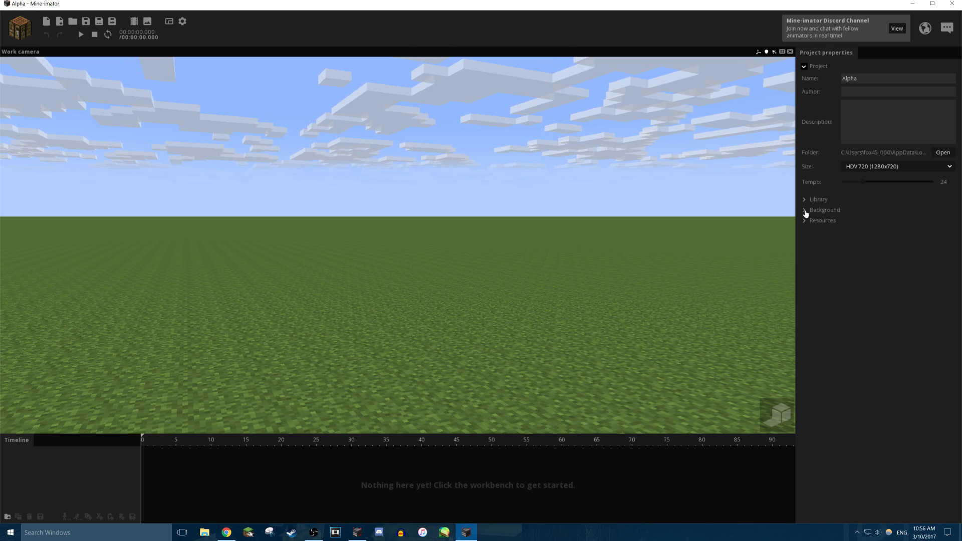
Expand the background settings and adjust the sun's time of day and rotation counterclockwise on their dials.
{"action": "left_click", "coordinate": [805, 211]}
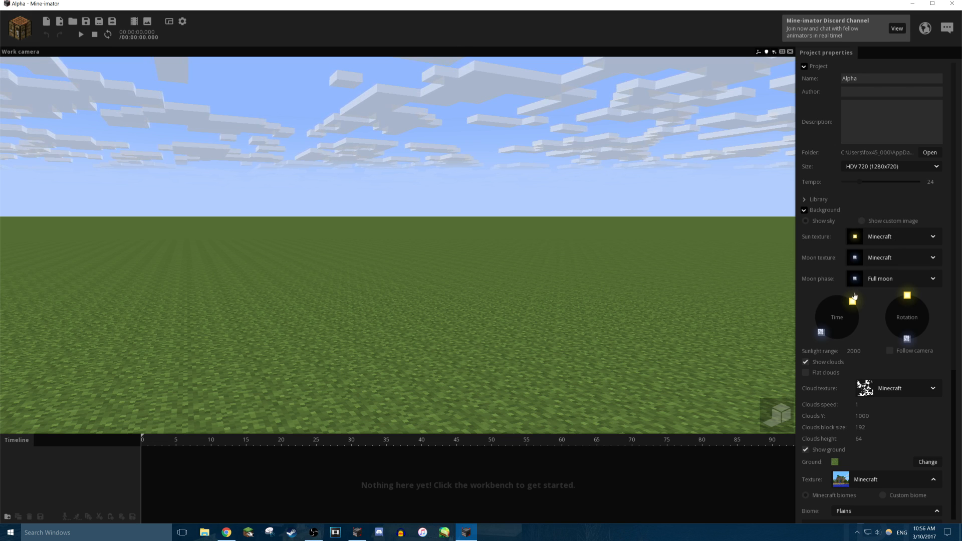
{"action": "left_click_drag", "start_coordinate": [852, 302], "coordinate": [829, 300]}
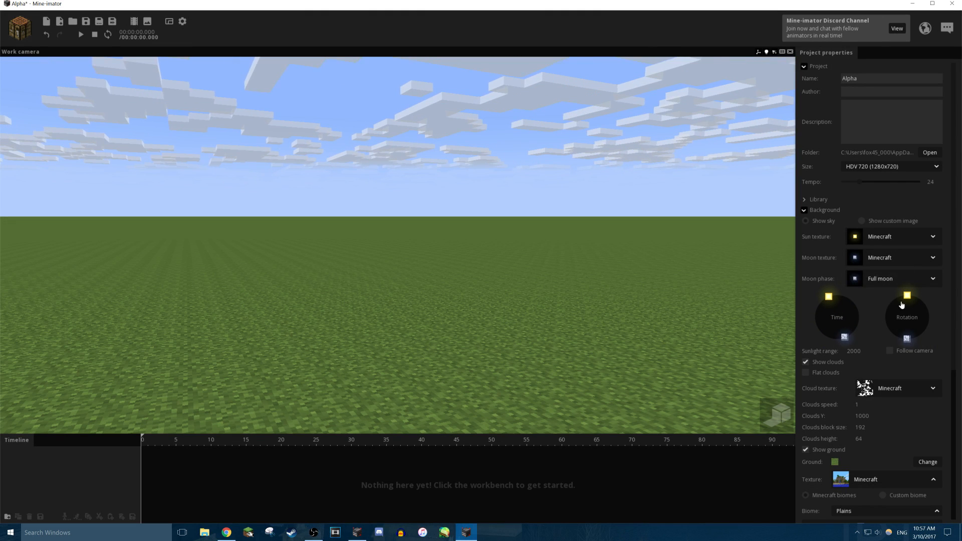
{"action": "mouse_move", "coordinate": [903, 303]}
{"action": "left_mouse_down"}
{"action": "mouse_move", "coordinate": [895, 333]}
{"action": "mouse_move", "coordinate": [895, 304]}
{"action": "left_mouse_up"}
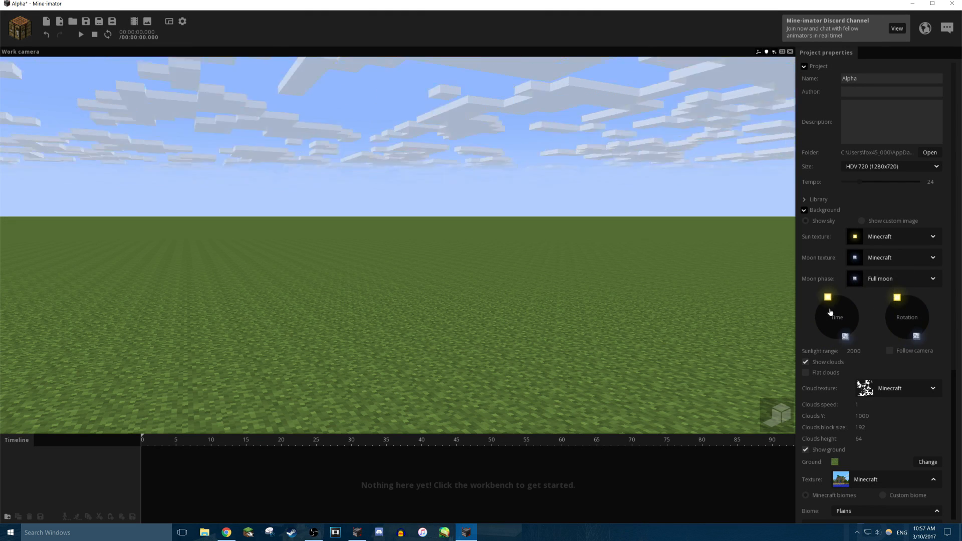
{"action": "left_click_drag", "start_coordinate": [832, 311], "coordinate": [828, 316]}
{"action": "mouse_move", "coordinate": [902, 306]}
{"action": "left_mouse_down"}
{"action": "mouse_move", "coordinate": [920, 308]}
{"action": "mouse_move", "coordinate": [903, 305]}
{"action": "left_mouse_up"}
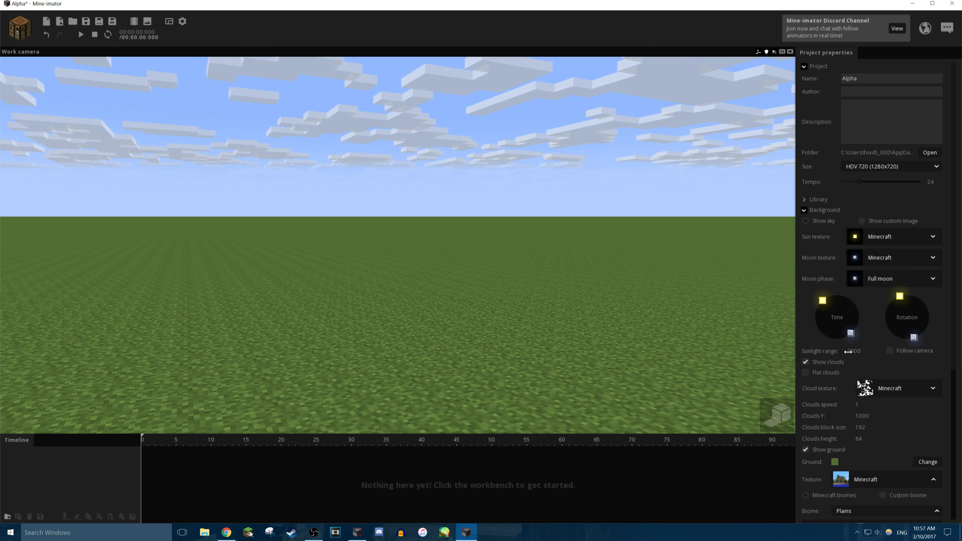
Toggle the clouds off and back on, and set Clouds Y to 1170 and clouds height to 214.
{"action": "left_click", "coordinate": [805, 365]}
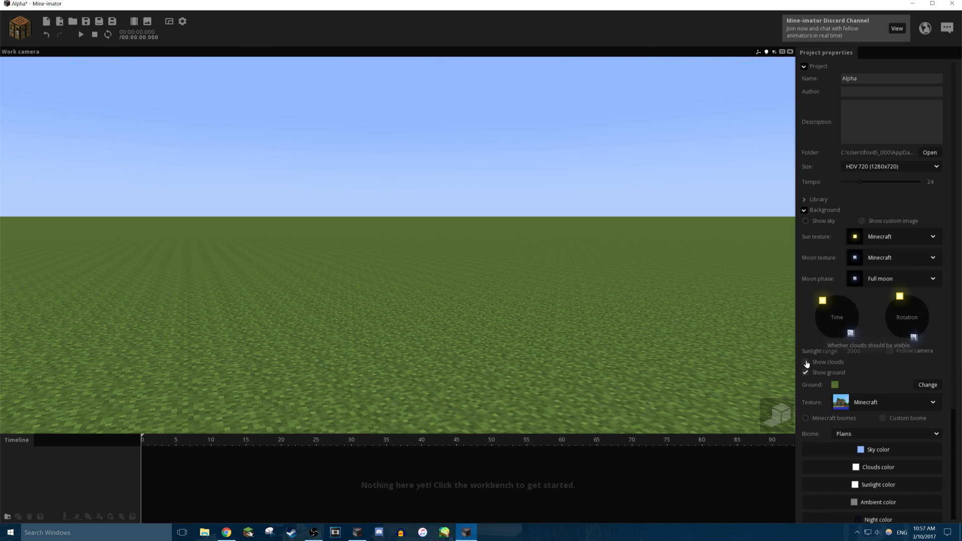
{"action": "left_click", "coordinate": [806, 365]}
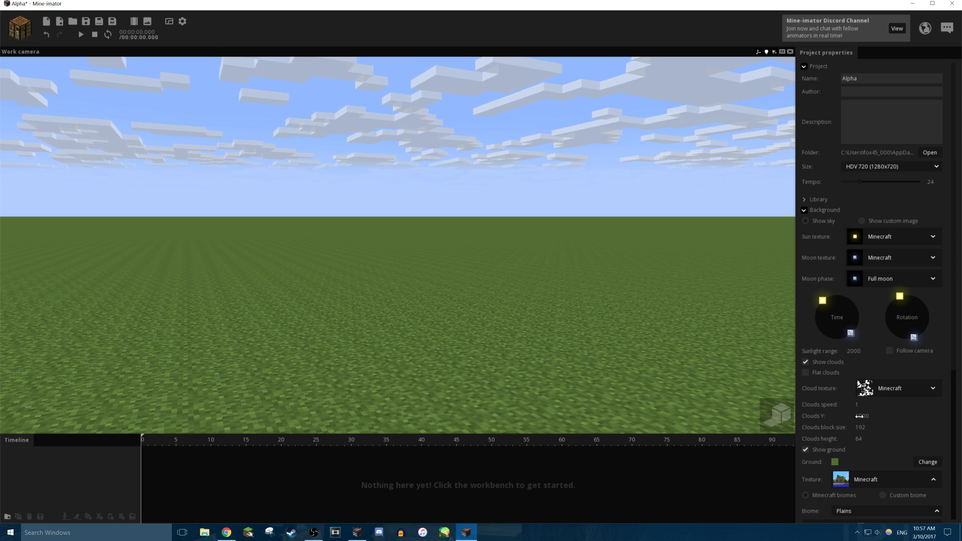
{"action": "left_click_drag", "start_coordinate": [859, 416], "coordinate": [894, 435]}
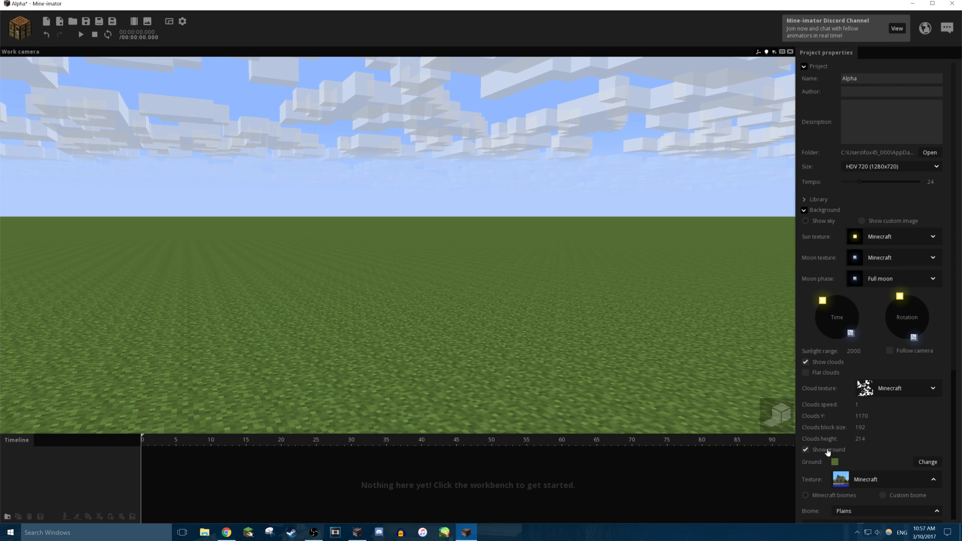
Change the ground block, trying the purple portal block before choosing the white snow block.
{"action": "left_click", "coordinate": [933, 466]}
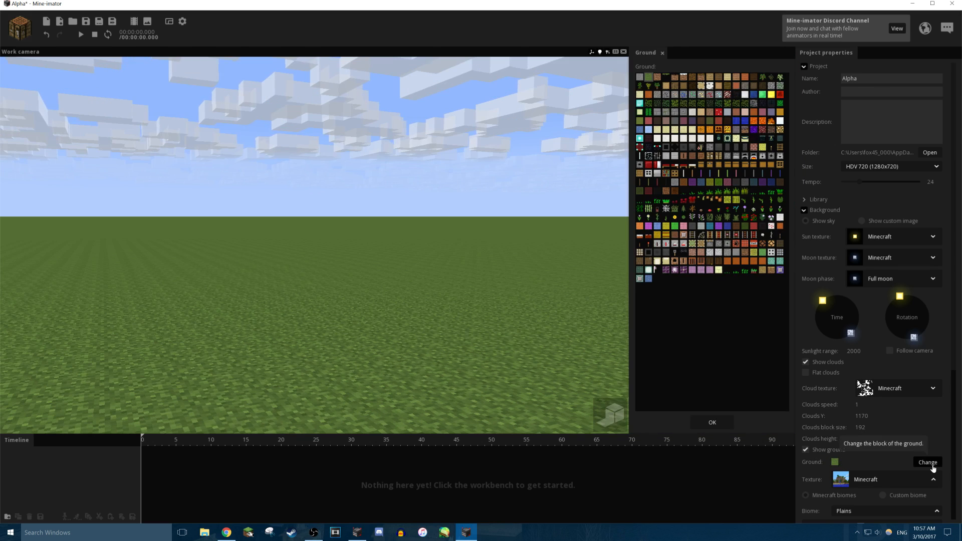
{"action": "left_click", "coordinate": [684, 209]}
{"action": "left_click", "coordinate": [691, 180]}
{"action": "left_click", "coordinate": [692, 182]}
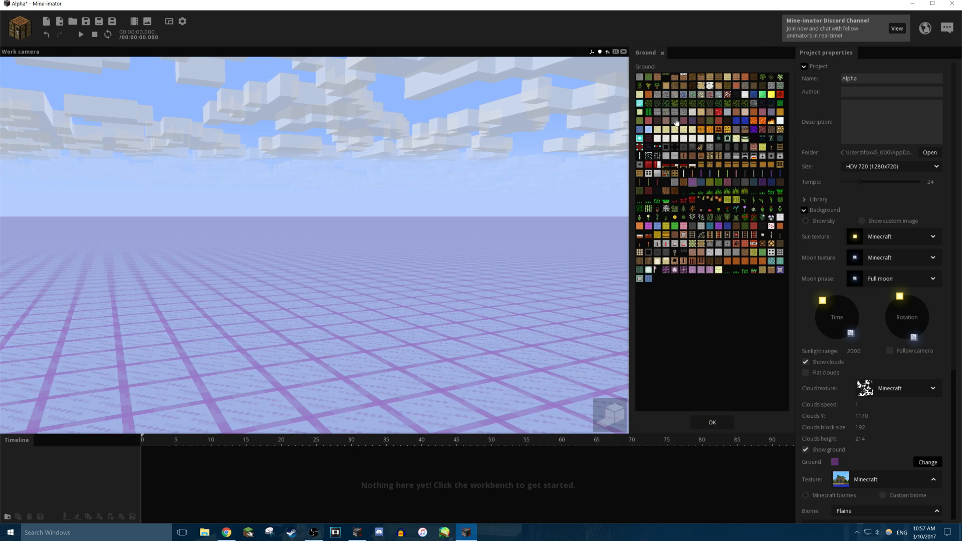
{"action": "left_click", "coordinate": [780, 121]}
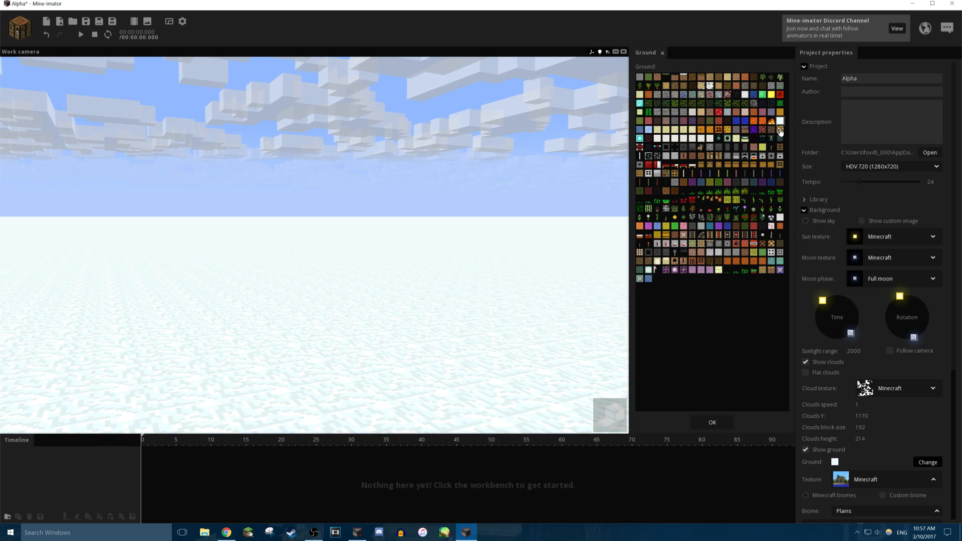
Examine the remaining background settings, including the biome, sky and light colors, fog and wind options.
{"action": "mouse_move", "coordinate": [454, 181]}
{"action": "left_mouse_down"}
{"action": "mouse_move", "coordinate": [449, 261]}
{"action": "mouse_move", "coordinate": [449, 145]}
{"action": "mouse_move", "coordinate": [453, 193]}
{"action": "mouse_move", "coordinate": [453, 173]}
{"action": "left_mouse_up"}
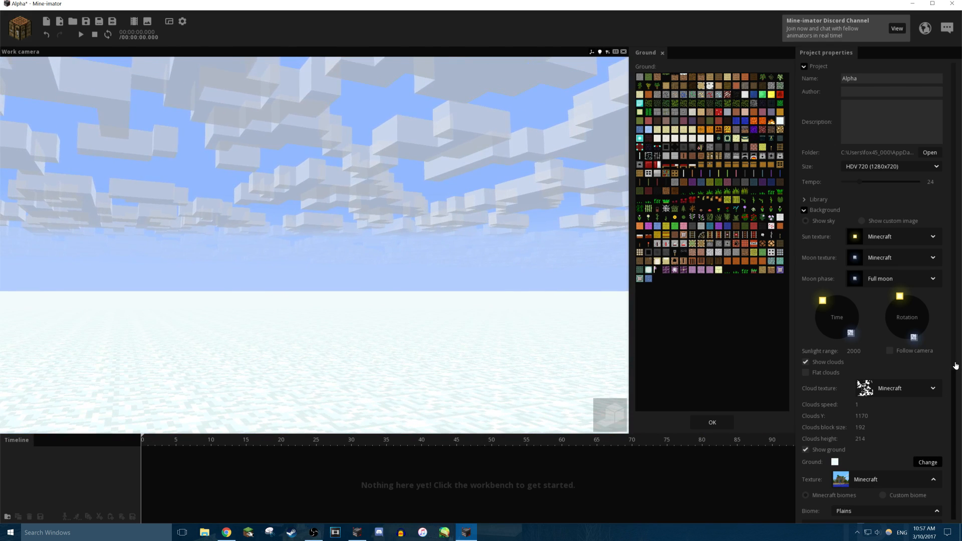
{"action": "left_click_drag", "start_coordinate": [956, 367], "coordinate": [958, 524]}
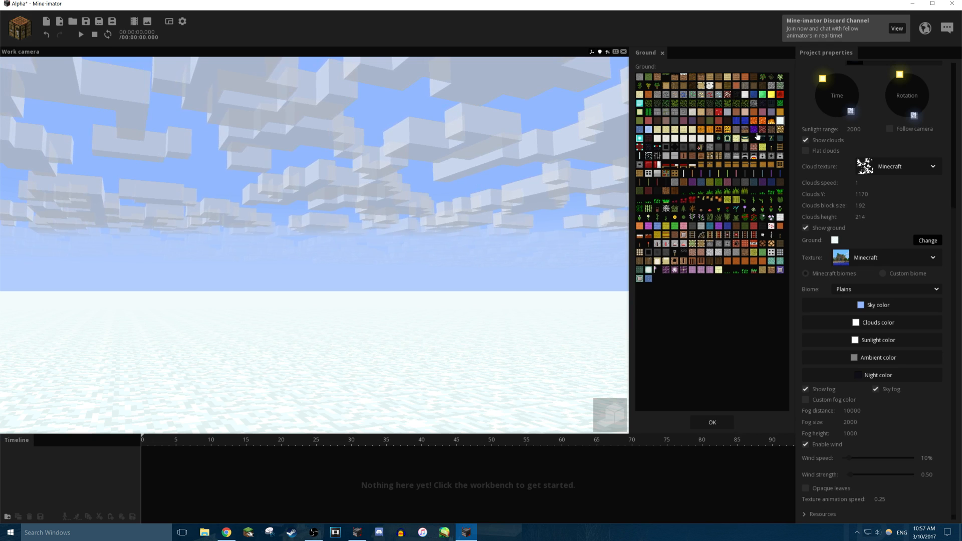
{"action": "scroll", "coordinate": [832, 121], "scroll_direction": "up", "scroll_amount": 2}
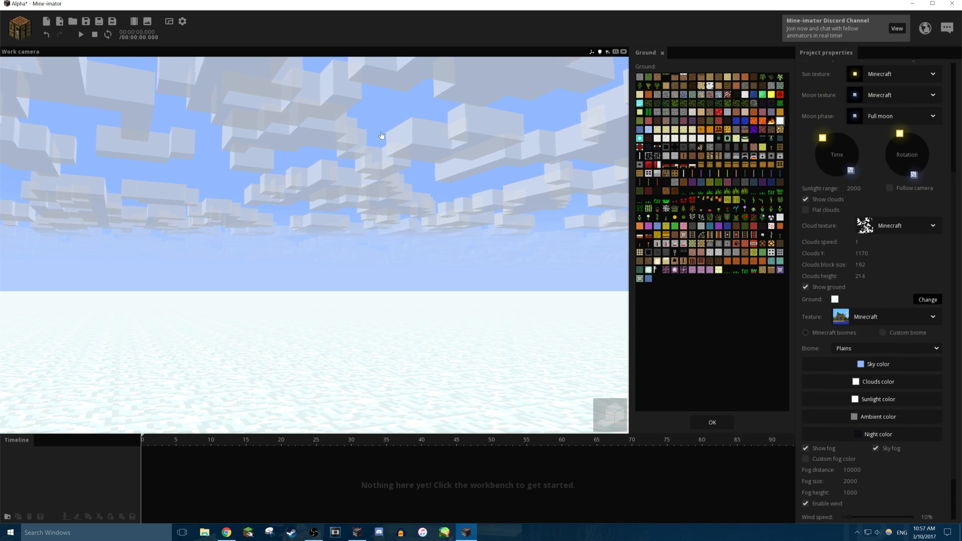
{"action": "scroll", "coordinate": [947, 267], "scroll_direction": "down", "scroll_amount": 2}
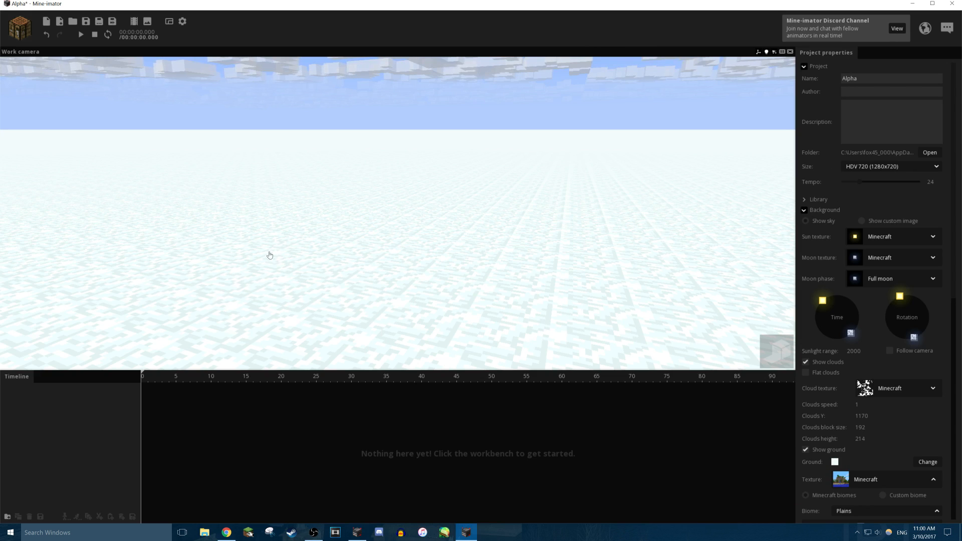
Create a Steve character with a skin downloaded by Minecraft username, replacing the skin resource already in the project.
{"action": "left_click", "coordinate": [22, 35]}
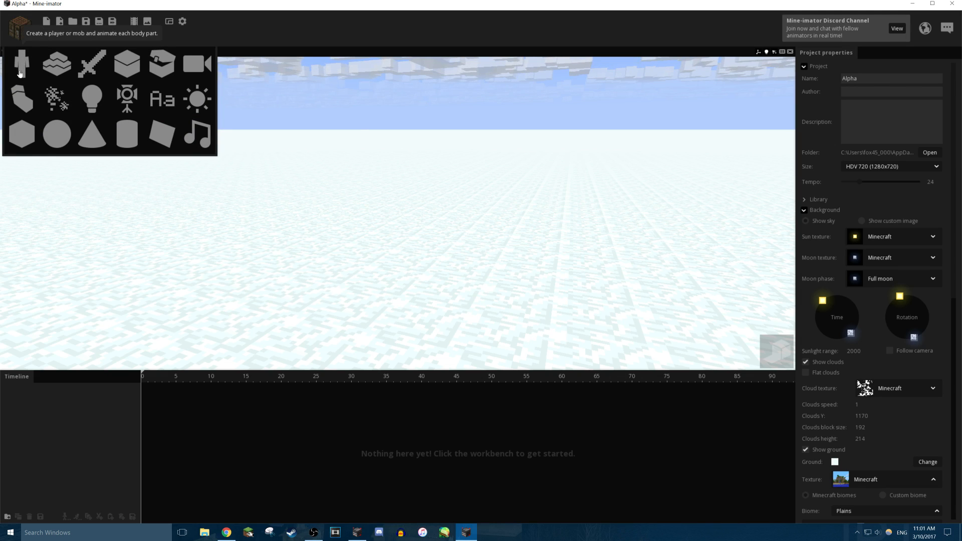
{"action": "left_click", "coordinate": [20, 74]}
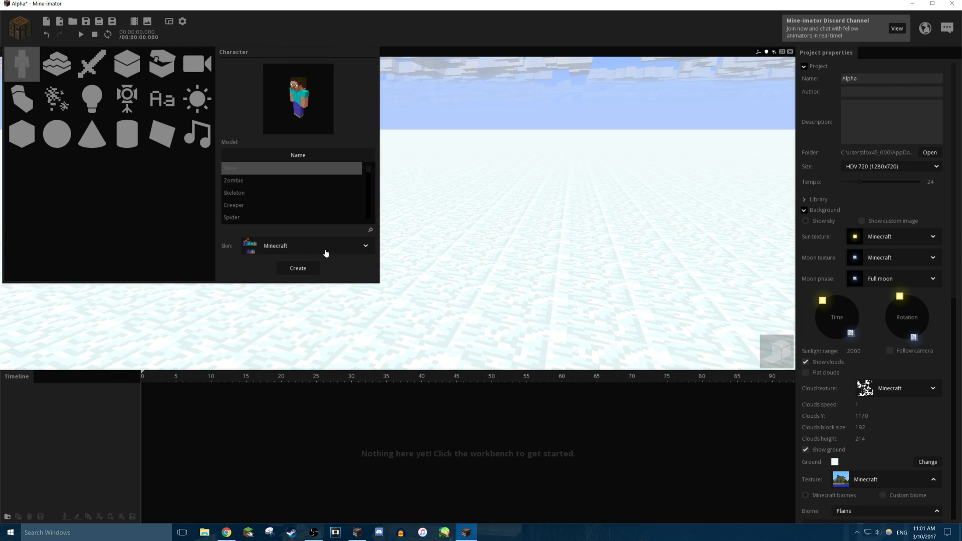
{"action": "left_click", "coordinate": [355, 255]}
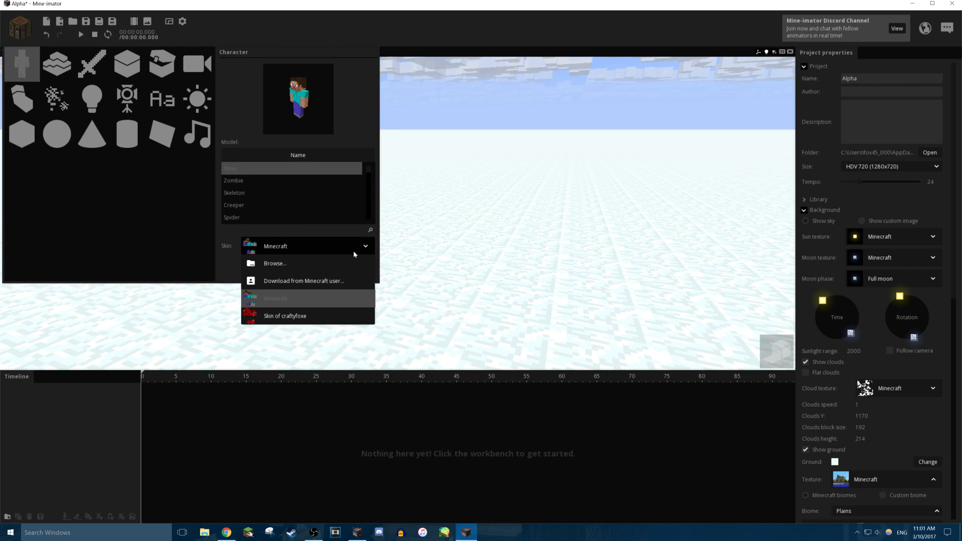
{"action": "left_click", "coordinate": [340, 285]}
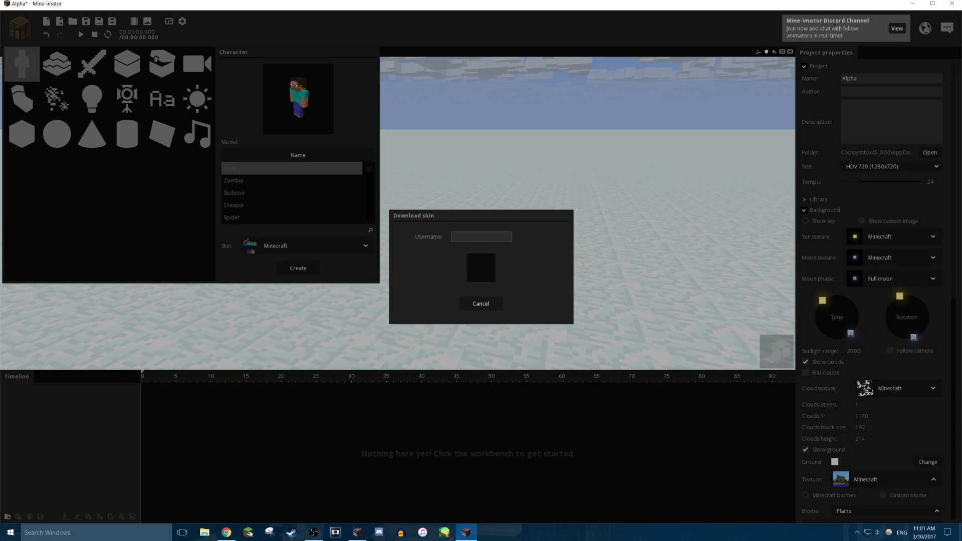
{"action": "type", "text": "craftyfoxe"}
{"action": "left_click", "coordinate": [530, 236]}
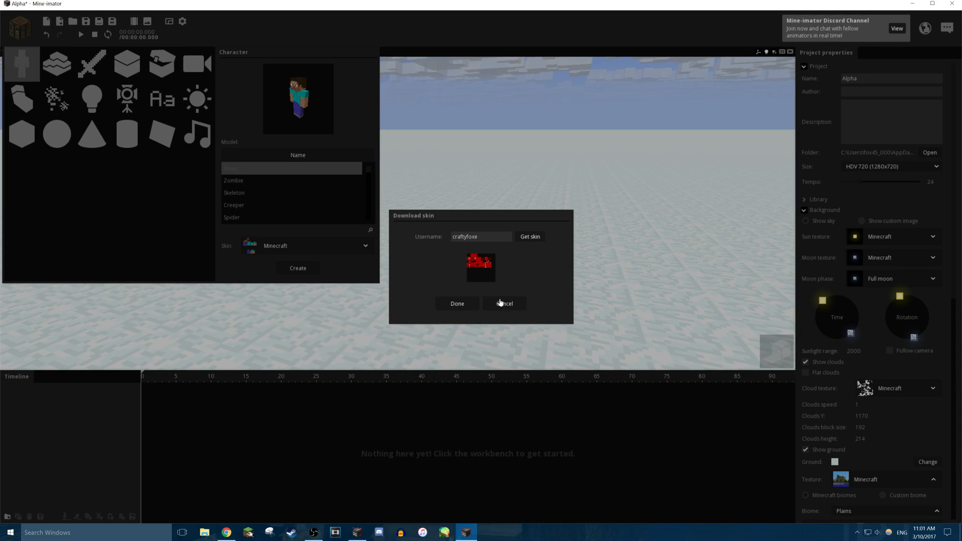
{"action": "left_click", "coordinate": [471, 304]}
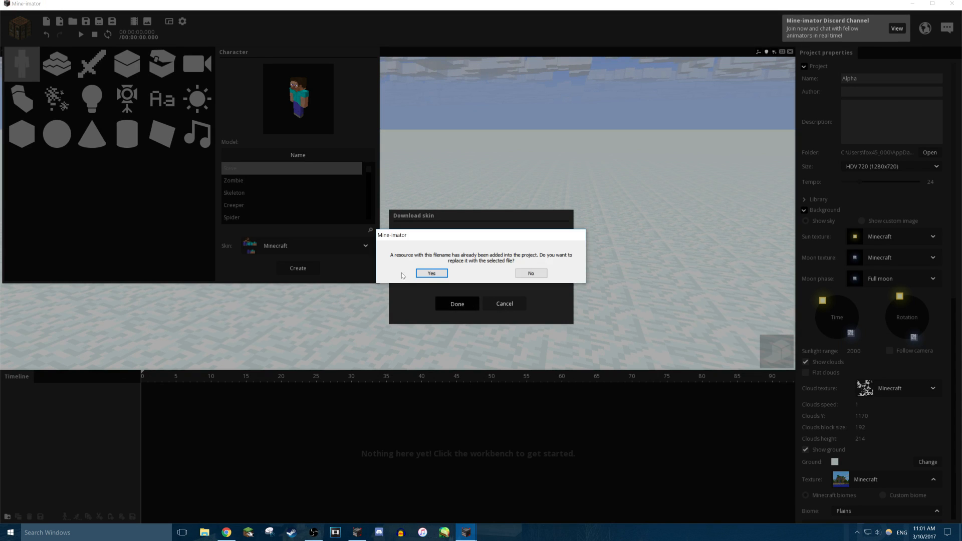
{"action": "left_click", "coordinate": [431, 273]}
{"action": "left_click", "coordinate": [298, 269]}
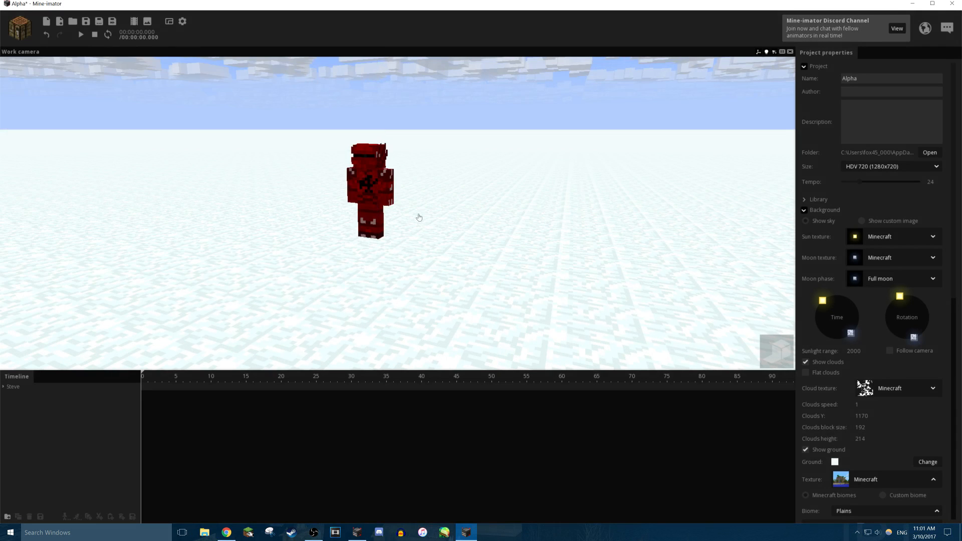
Bend the character's arms at the elbows and collapse Steve's body parts in the timeline.
{"action": "key", "text": "w"}
{"action": "right_click_drag", "start_coordinate": [426, 198], "coordinate": [426, 199]}
{"action": "key", "text": "s"}
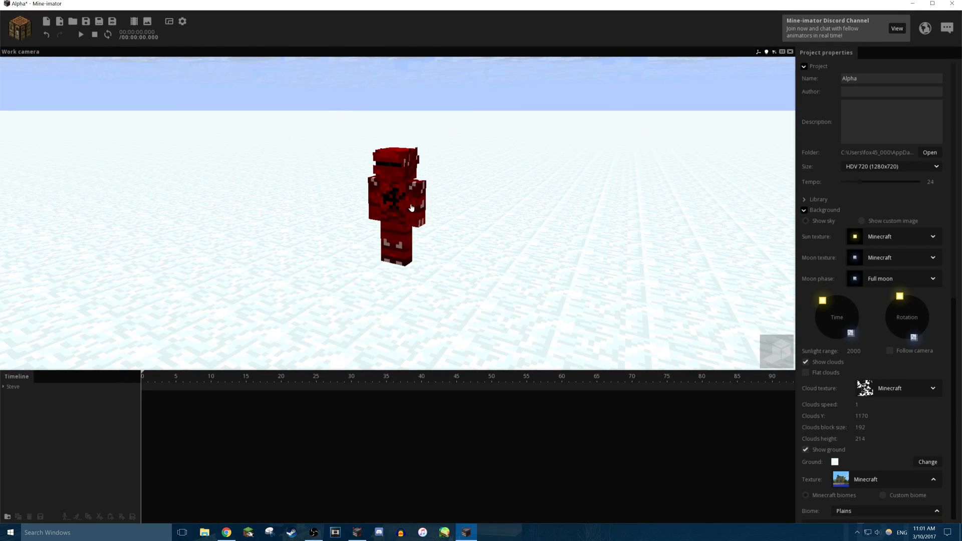
{"action": "left_click", "coordinate": [411, 207]}
{"action": "left_click", "coordinate": [293, 193]}
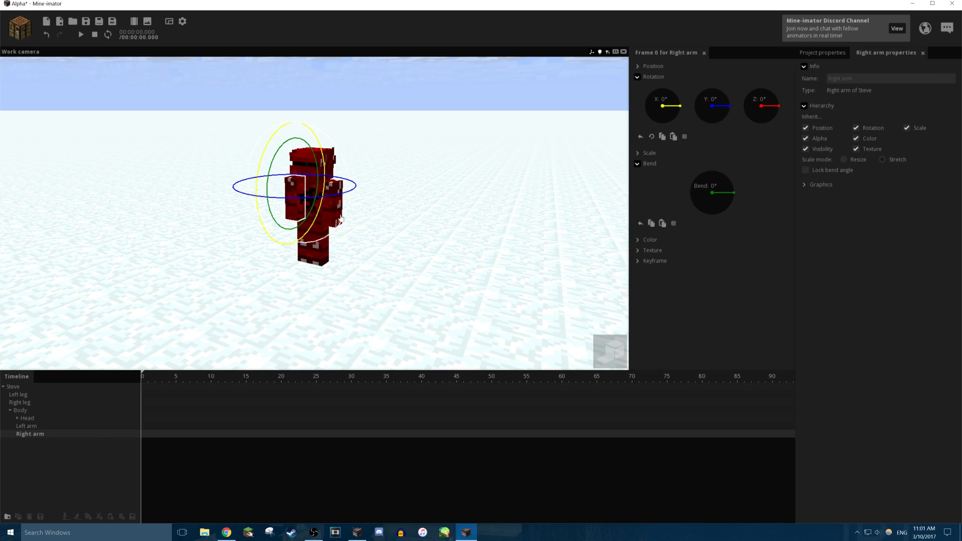
{"action": "left_click", "coordinate": [341, 219]}
{"action": "left_click_drag", "start_coordinate": [343, 152], "coordinate": [358, 174]}
{"action": "left_click", "coordinate": [403, 149]}
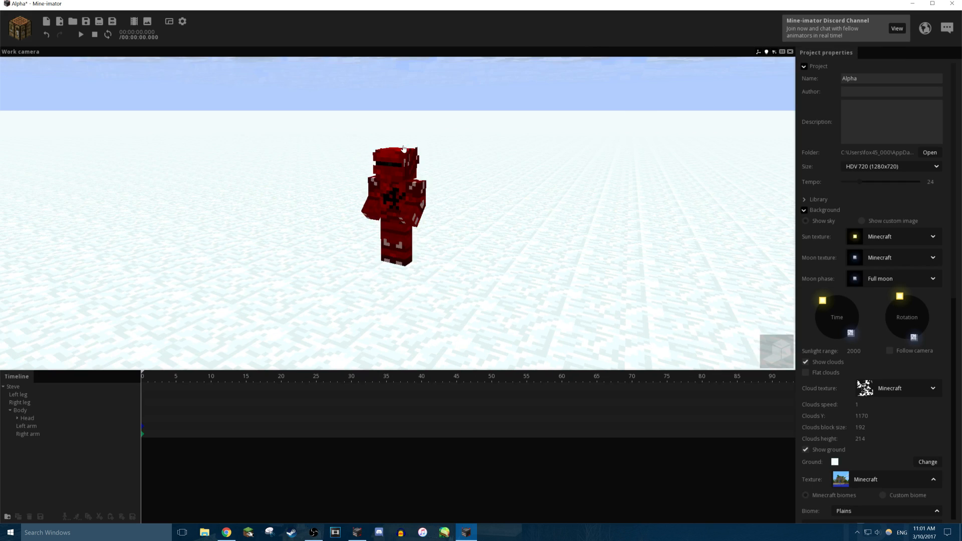
{"action": "right_click_drag", "start_coordinate": [403, 149], "coordinate": [435, 114]}
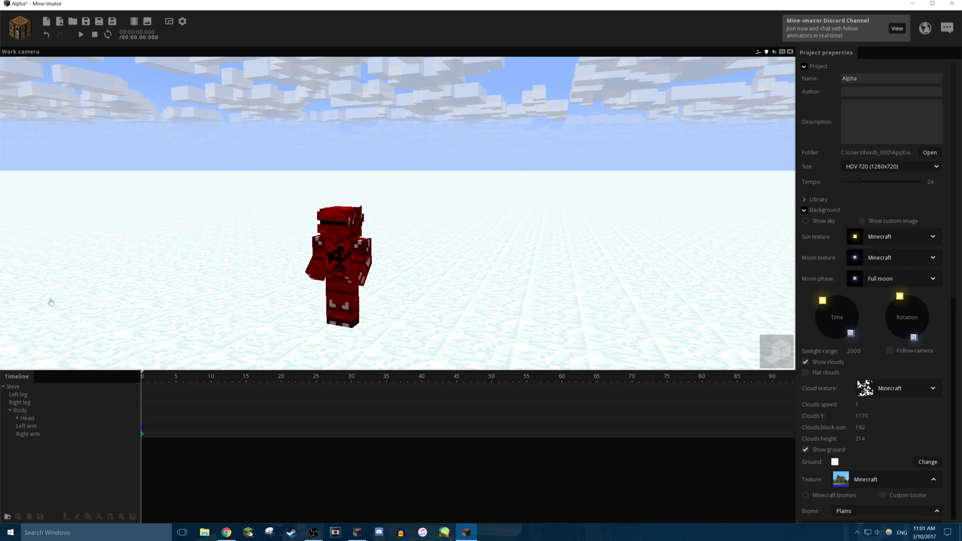
{"action": "left_click", "coordinate": [4, 388]}
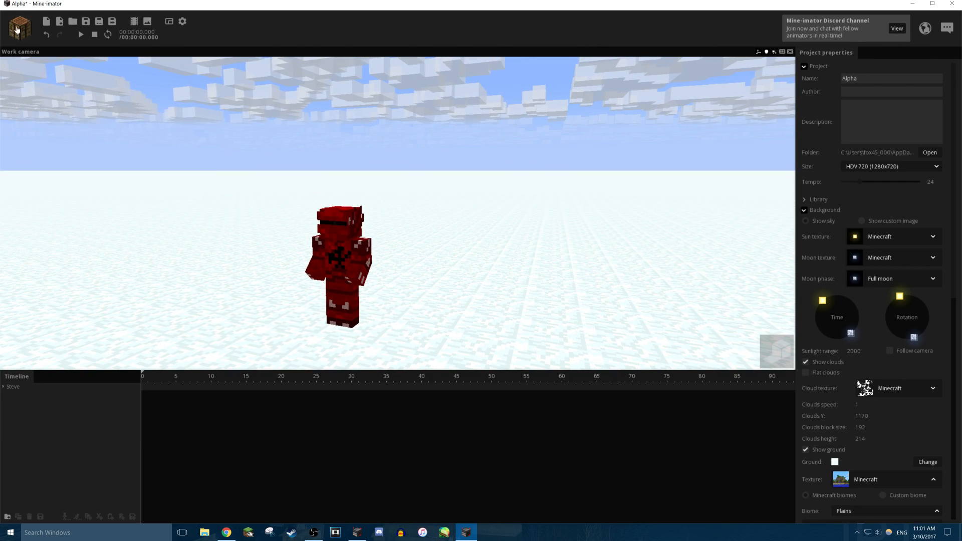
Start a scenery object whose schematic is imported from a world and load CraftyFoxe's Utopia.
{"action": "left_click", "coordinate": [17, 29]}
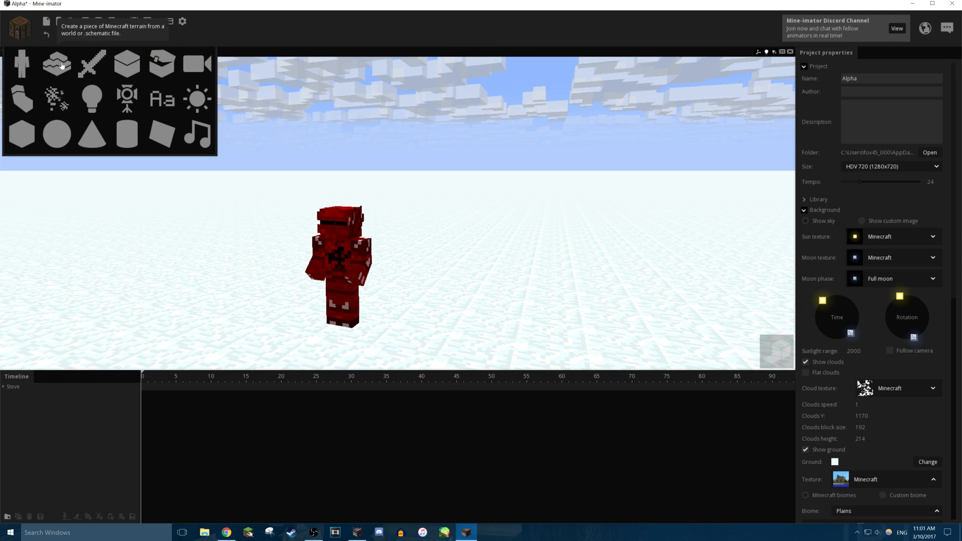
{"action": "left_click", "coordinate": [57, 64]}
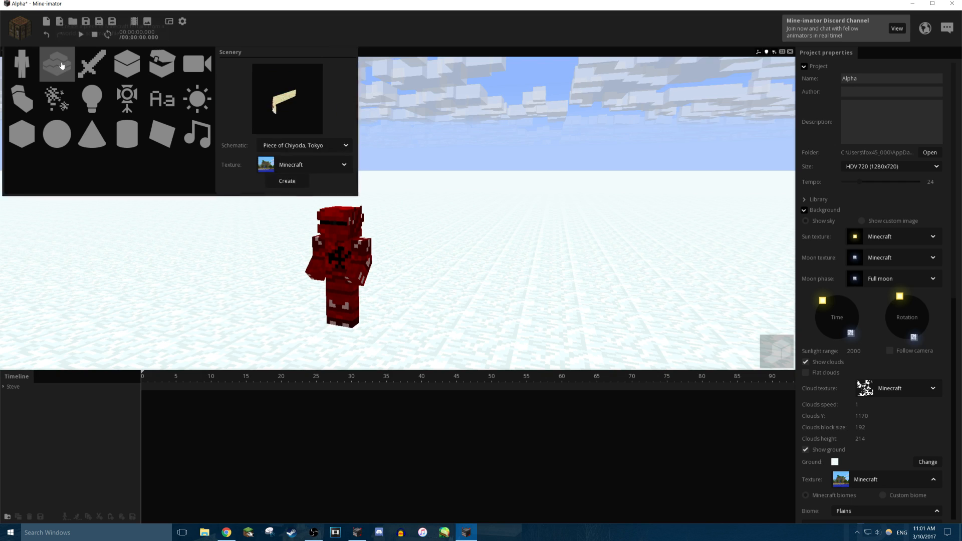
{"action": "left_click", "coordinate": [303, 149]}
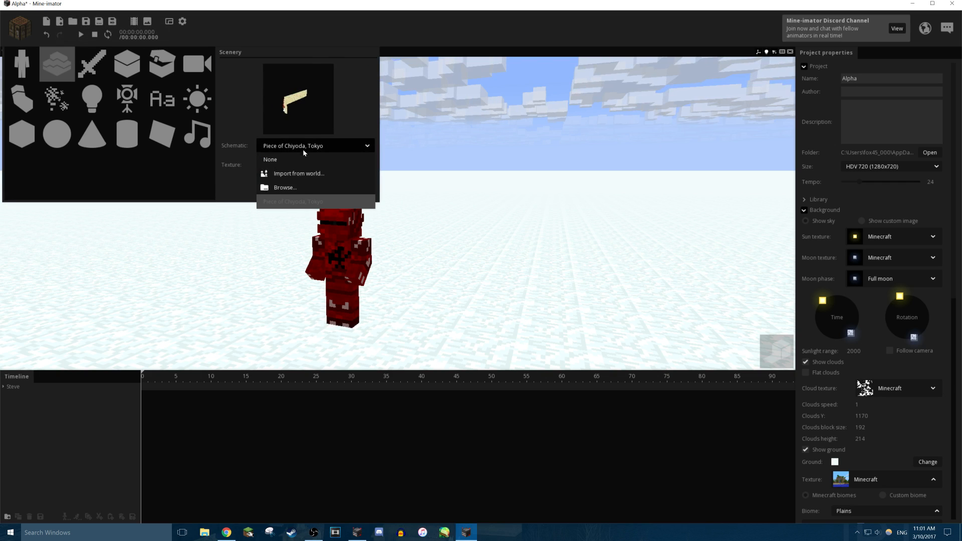
{"action": "left_click", "coordinate": [295, 176]}
{"action": "left_click", "coordinate": [601, 166]}
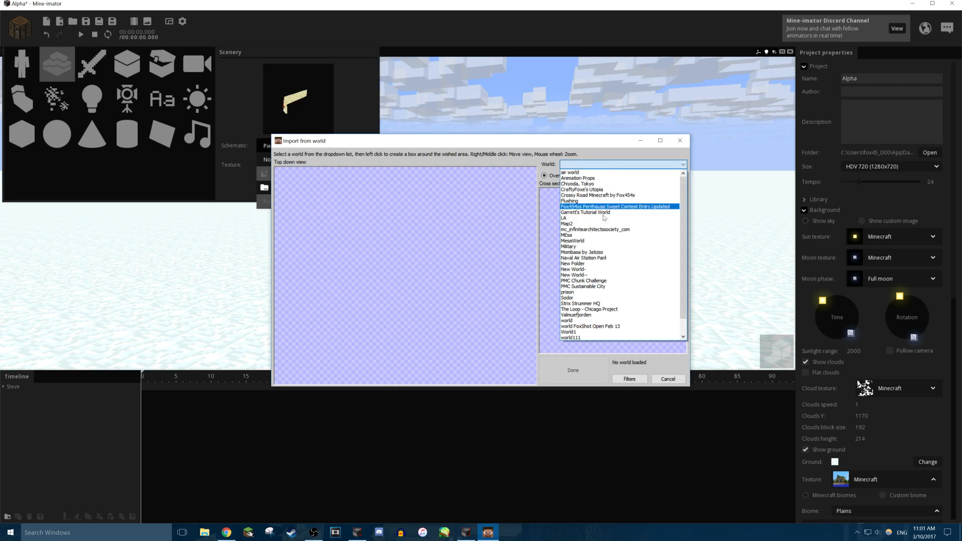
{"action": "left_click", "coordinate": [592, 190]}
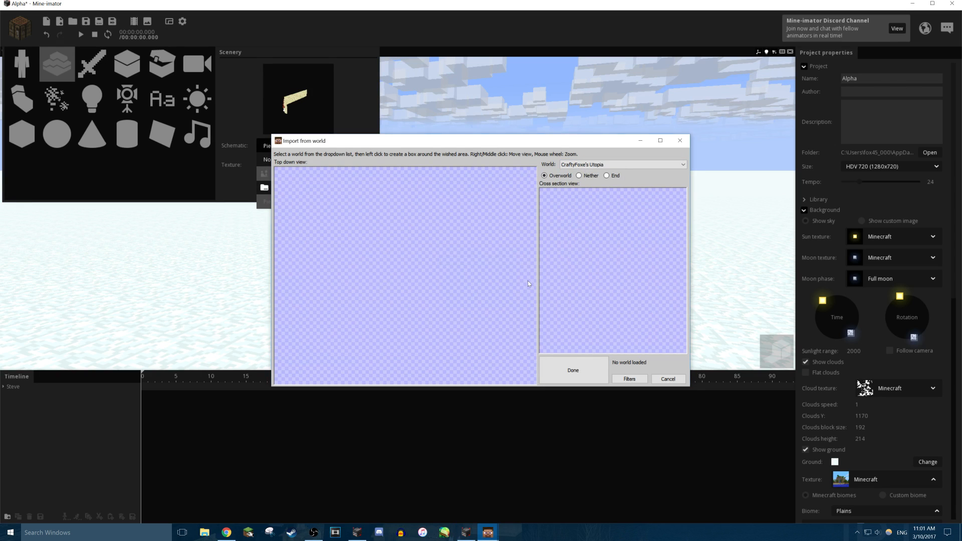
Enclose the vehicle parking area in an import box of about 149x233x50 blocks and create the scenery from it.
{"action": "scroll", "coordinate": [431, 315], "scroll_direction": "down", "scroll_amount": 1}
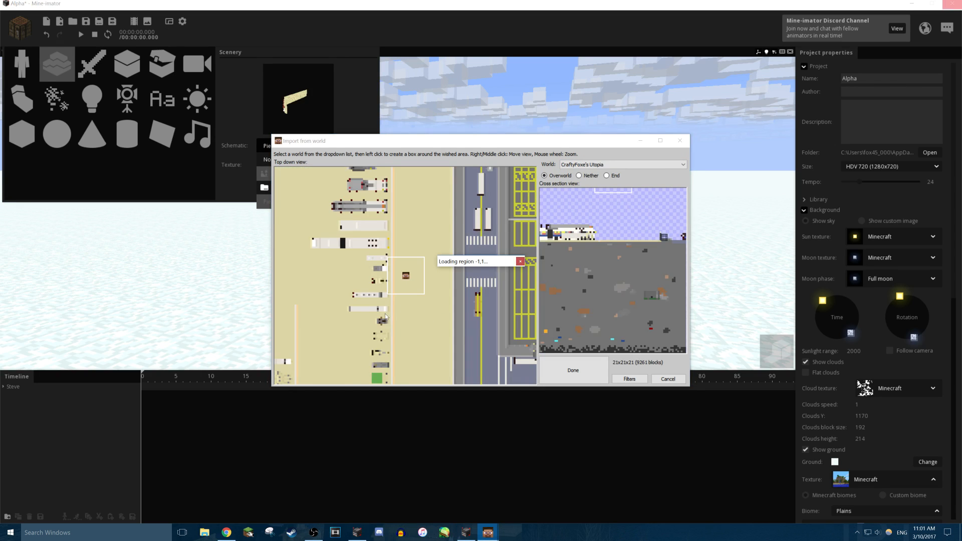
{"action": "scroll", "coordinate": [386, 317], "scroll_direction": "down", "scroll_amount": 1}
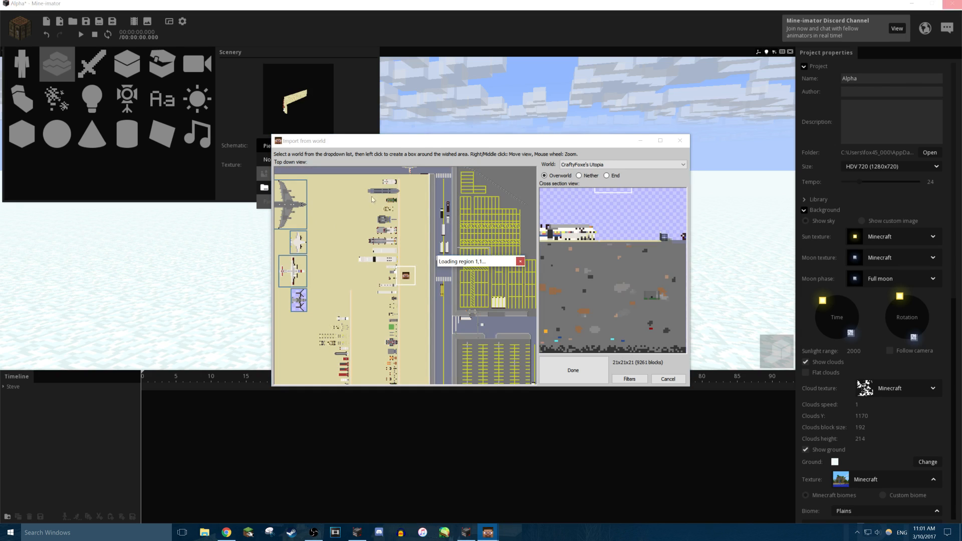
{"action": "scroll", "coordinate": [278, 182], "scroll_direction": "down", "scroll_amount": 1}
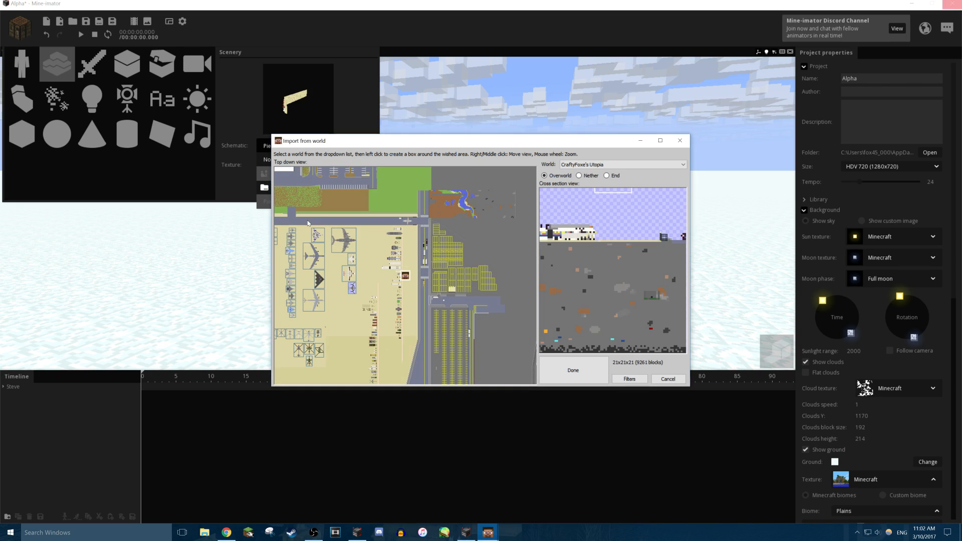
{"action": "scroll", "coordinate": [301, 231], "scroll_direction": "down", "scroll_amount": 1}
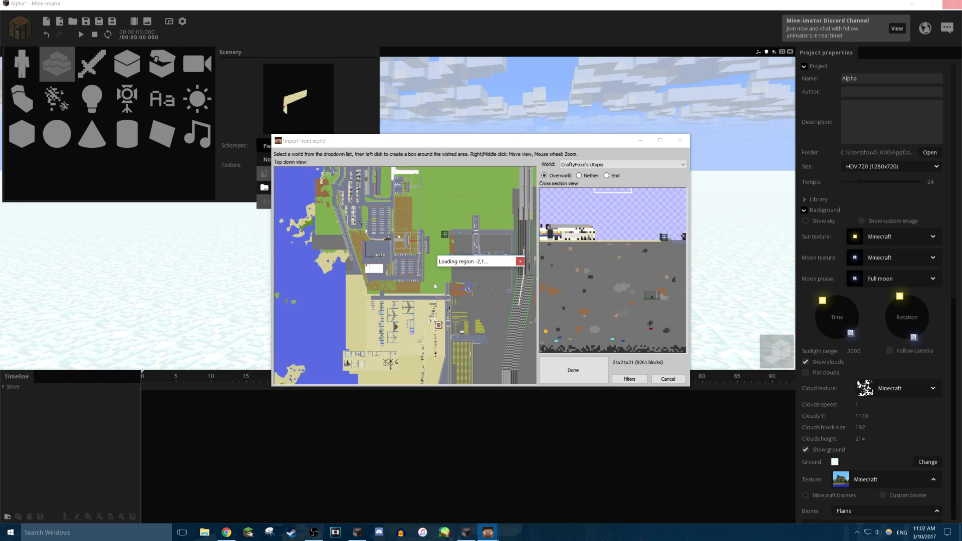
{"action": "scroll", "coordinate": [355, 289], "scroll_direction": "up", "scroll_amount": 2}
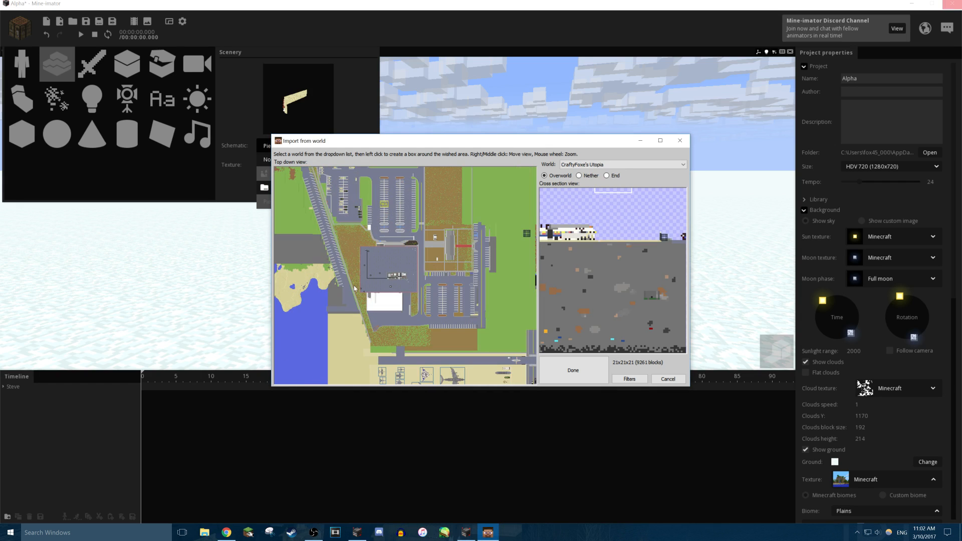
{"action": "right_click_drag", "start_coordinate": [353, 225], "coordinate": [318, 203]}
{"action": "left_click_drag", "start_coordinate": [335, 224], "coordinate": [409, 293]}
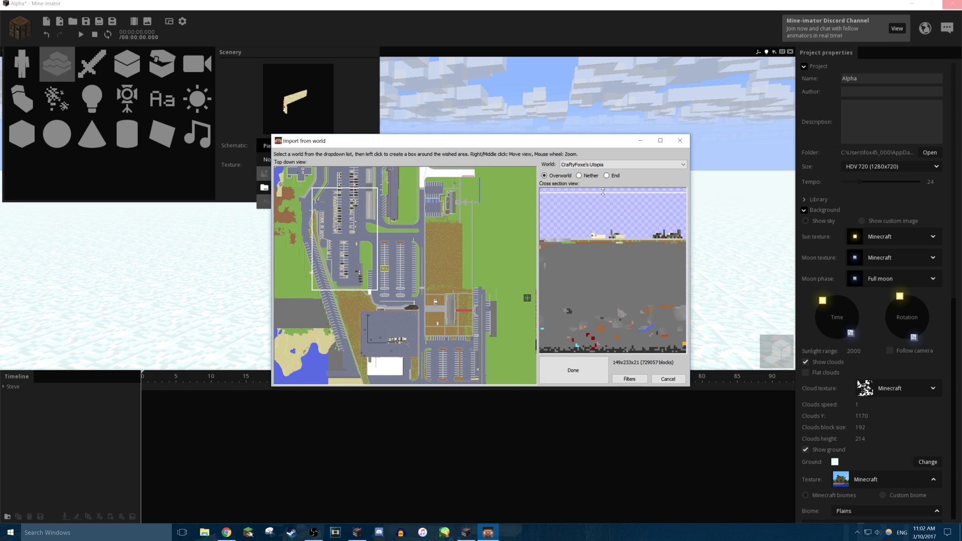
{"action": "left_click_drag", "start_coordinate": [602, 191], "coordinate": [631, 243]}
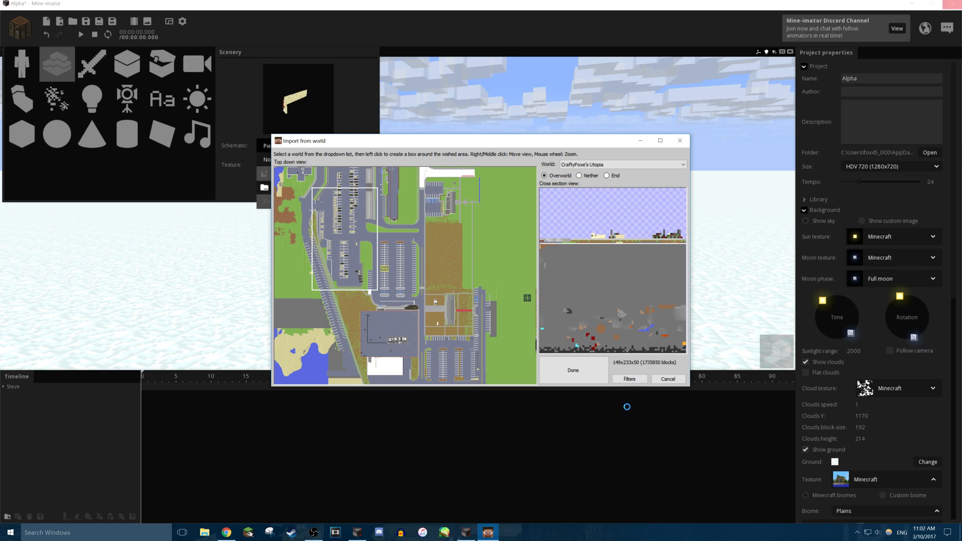
{"action": "left_click", "coordinate": [592, 384]}
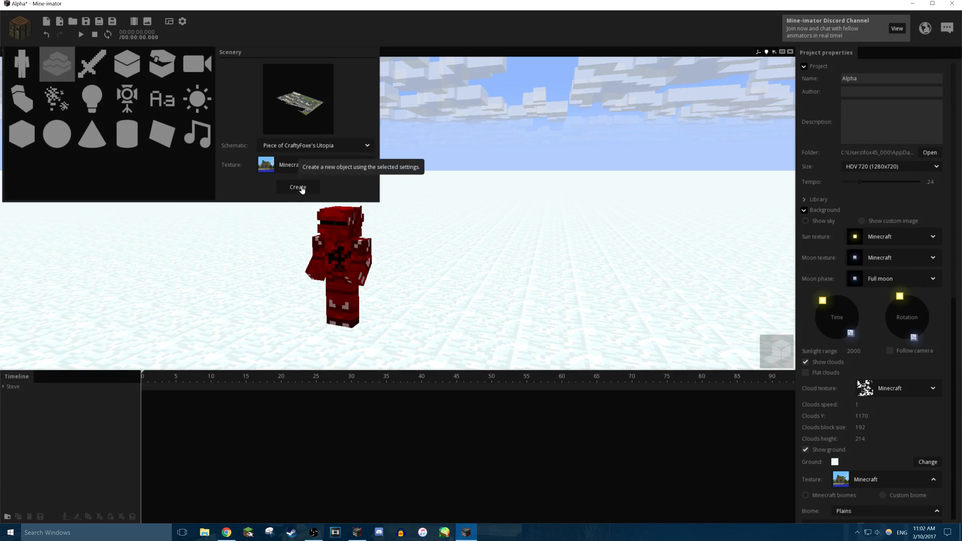
{"action": "left_click", "coordinate": [302, 188]}
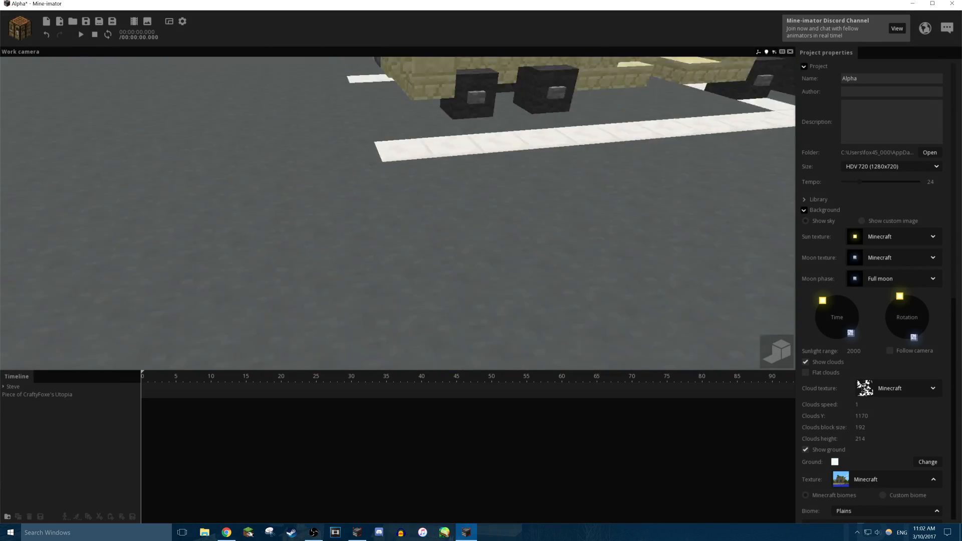
Lower the imported scenery to a Y position of about 9.89 and try rotating it about its X axis.
{"action": "right_click_drag", "start_coordinate": [398, 214], "coordinate": [346, 216]}
{"action": "key", "text": "s"}
{"action": "key", "text": "w"}
{"action": "key", "text": "s"}
{"action": "left_click", "coordinate": [462, 238]}
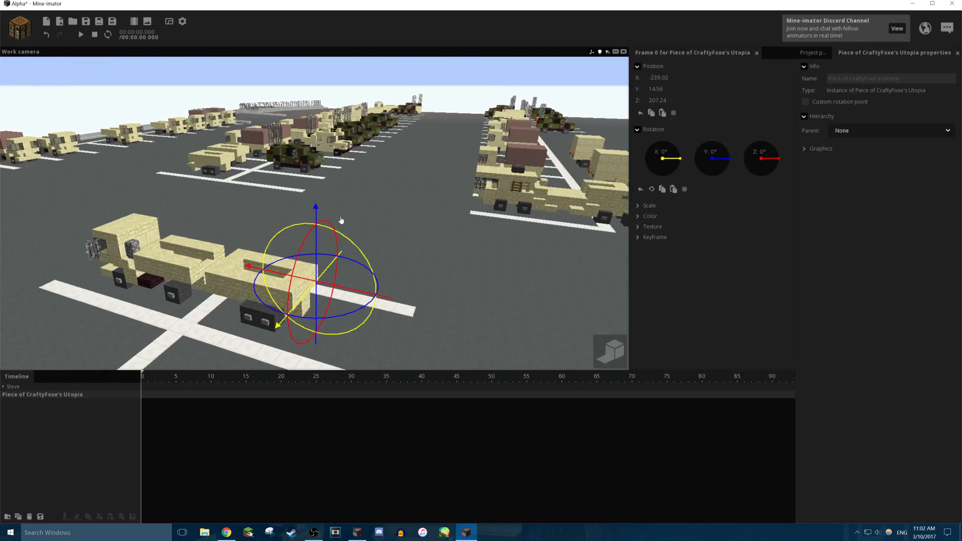
{"action": "left_click_drag", "start_coordinate": [317, 214], "coordinate": [369, 180]}
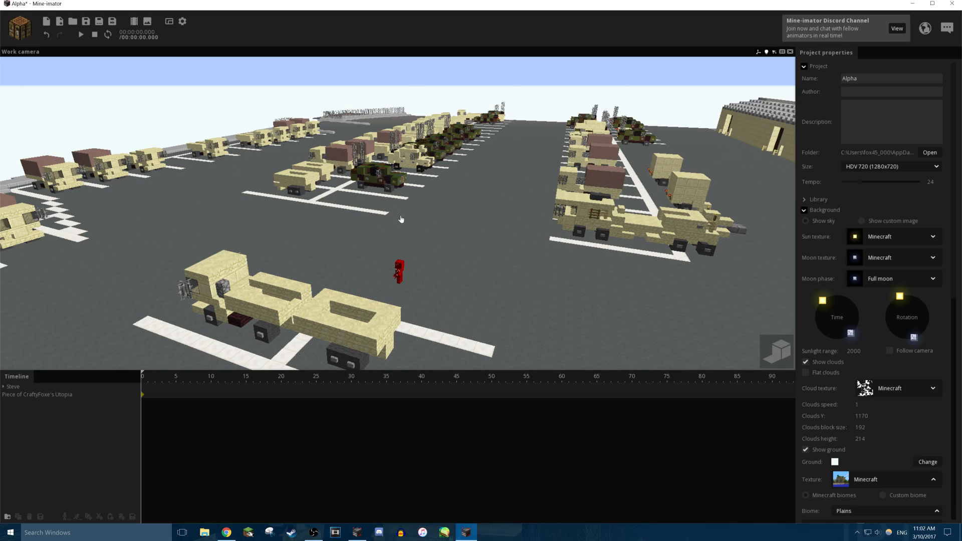
{"action": "left_click_drag", "start_coordinate": [319, 248], "coordinate": [319, 219]}
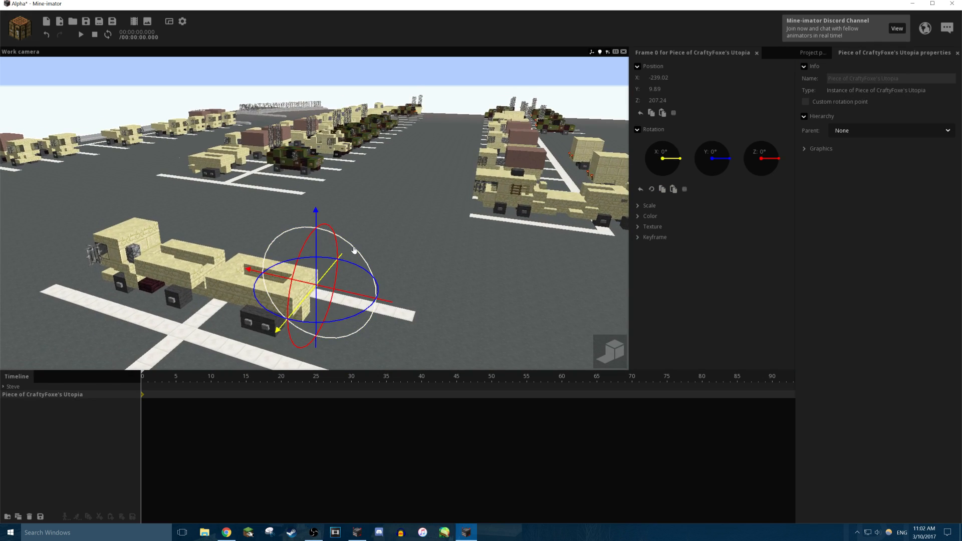
{"action": "left_click_drag", "start_coordinate": [354, 250], "coordinate": [292, 206]}
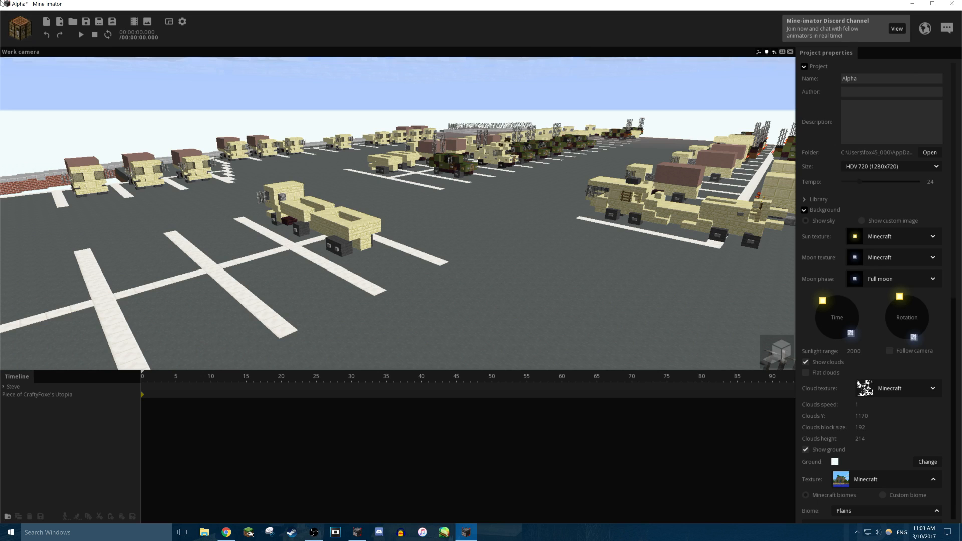
Create a scenery object from the polar2.schematic file in the MCEdit Schematics folder.
{"action": "left_click", "coordinate": [16, 30]}
{"action": "left_click", "coordinate": [56, 64]}
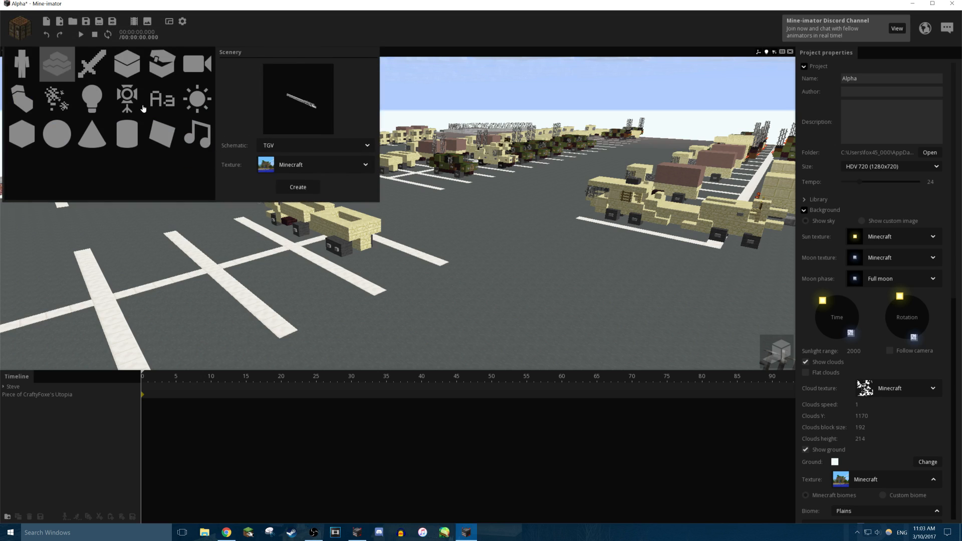
{"action": "left_click", "coordinate": [271, 148]}
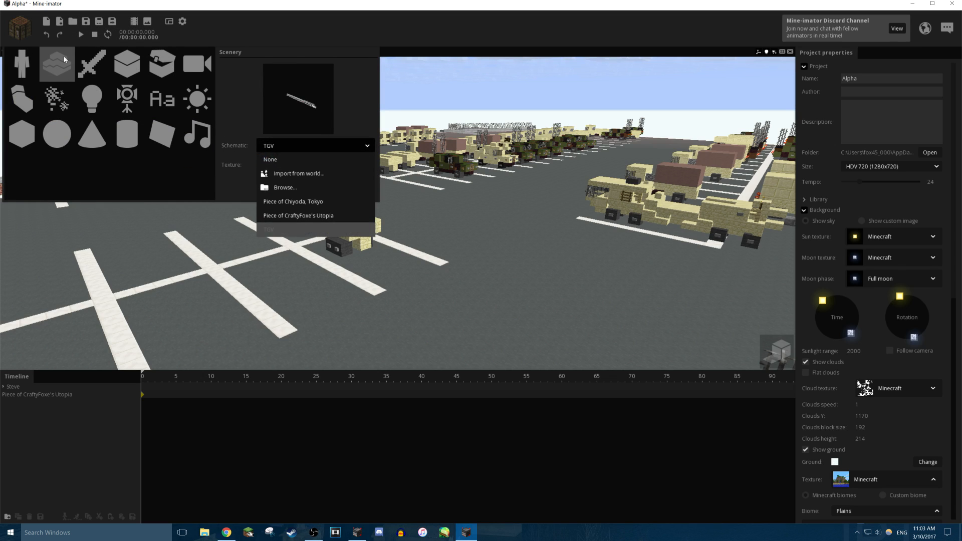
{"action": "left_click", "coordinate": [284, 187]}
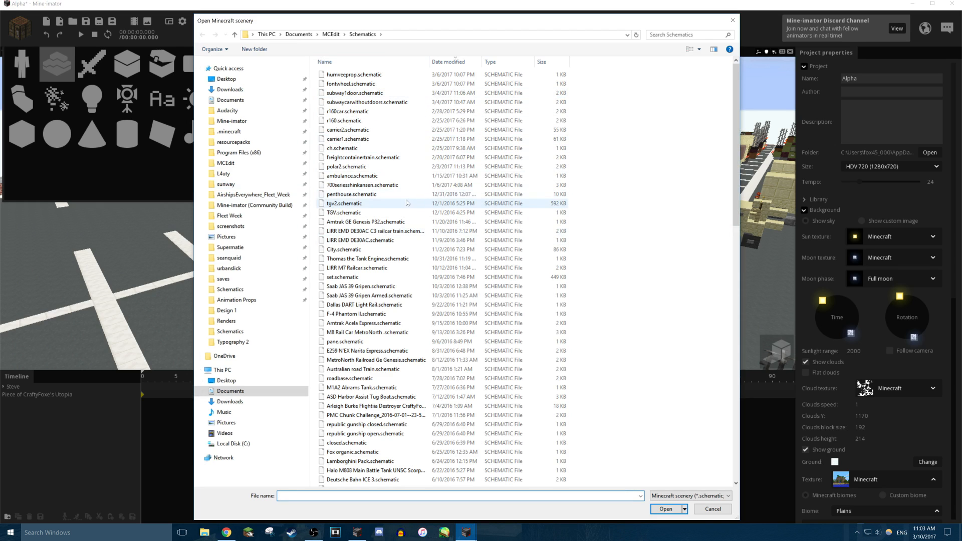
{"action": "left_click", "coordinate": [396, 166]}
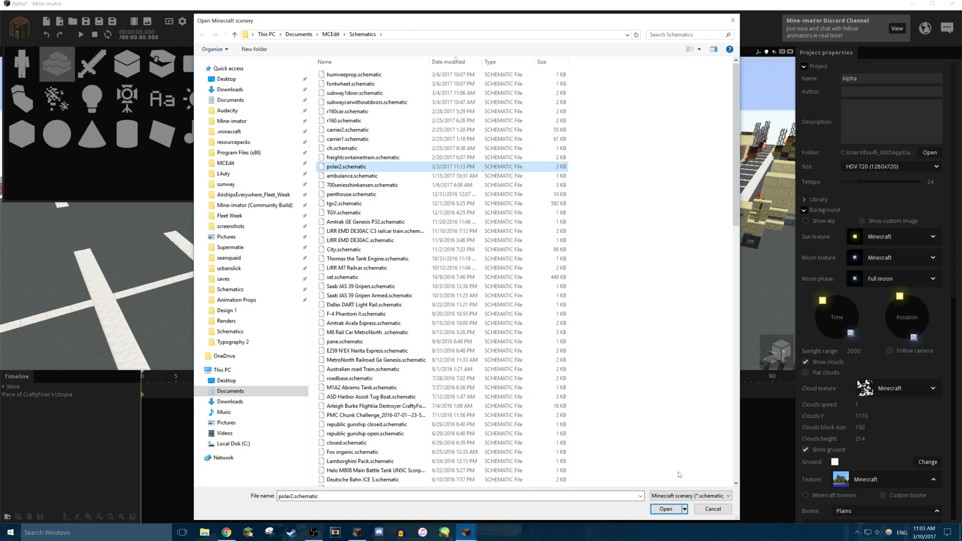
{"action": "left_click", "coordinate": [665, 509]}
{"action": "left_click", "coordinate": [299, 187]}
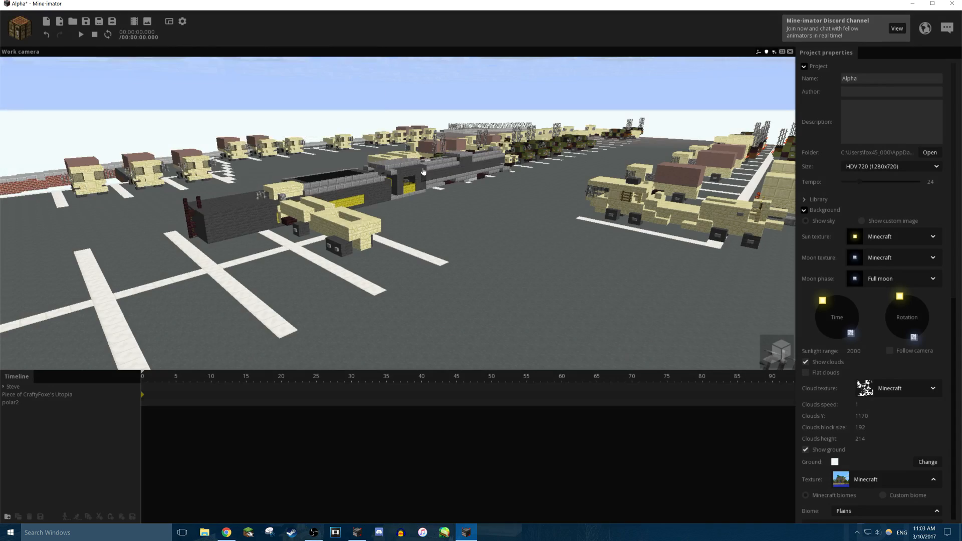
Select the polar2 train and move it over the parking area to about X -667.49, Y 38.85, Z 217.14.
{"action": "key", "text": "w"}
{"action": "right_click_drag", "start_coordinate": [424, 172], "coordinate": [401, 119]}
{"action": "key", "text": "w"}
{"action": "key", "text": "s"}
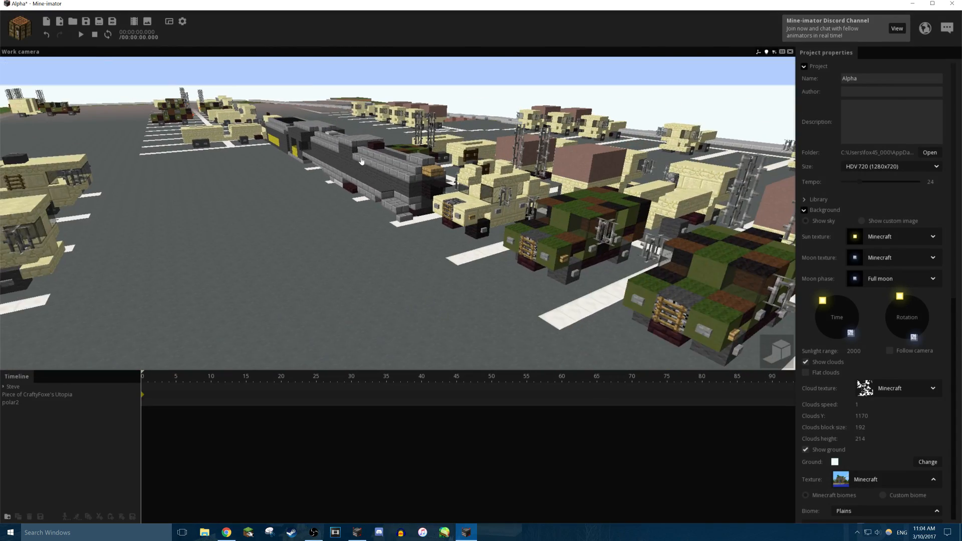
{"action": "left_click", "coordinate": [362, 161]}
{"action": "left_click_drag", "start_coordinate": [233, 153], "coordinate": [195, 232]}
{"action": "mouse_move", "coordinate": [196, 232]}
{"action": "right_mouse_down"}
{"action": "mouse_move", "coordinate": [281, 261]}
{"action": "mouse_move", "coordinate": [320, 241]}
{"action": "mouse_move", "coordinate": [251, 200]}
{"action": "mouse_move", "coordinate": [190, 200]}
{"action": "mouse_move", "coordinate": [200, 216]}
{"action": "mouse_move", "coordinate": [211, 196]}
{"action": "mouse_move", "coordinate": [203, 215]}
{"action": "right_mouse_up"}
{"action": "key", "text": "s"}
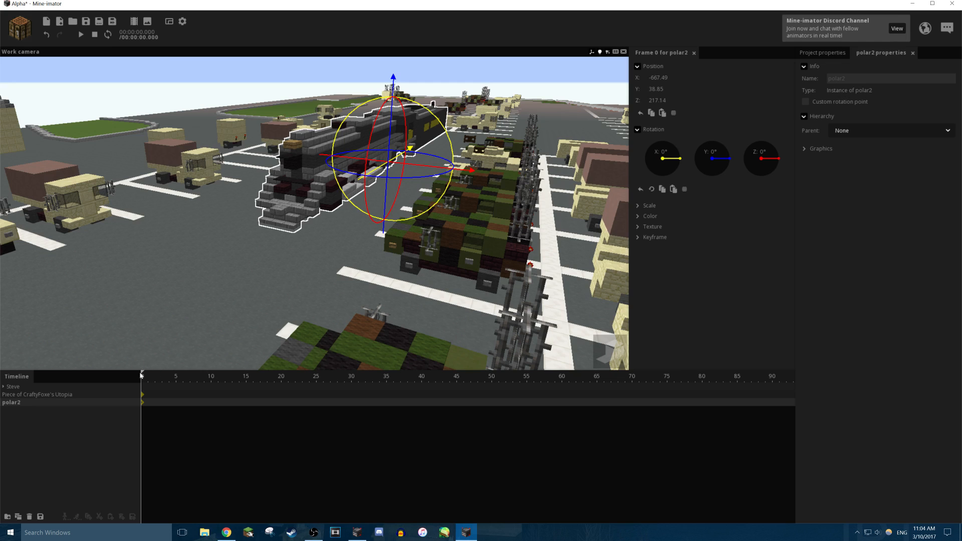
Add a second keyframe for polar2 and shift it along the timeline to frame 86.
{"action": "left_click", "coordinate": [181, 403]}
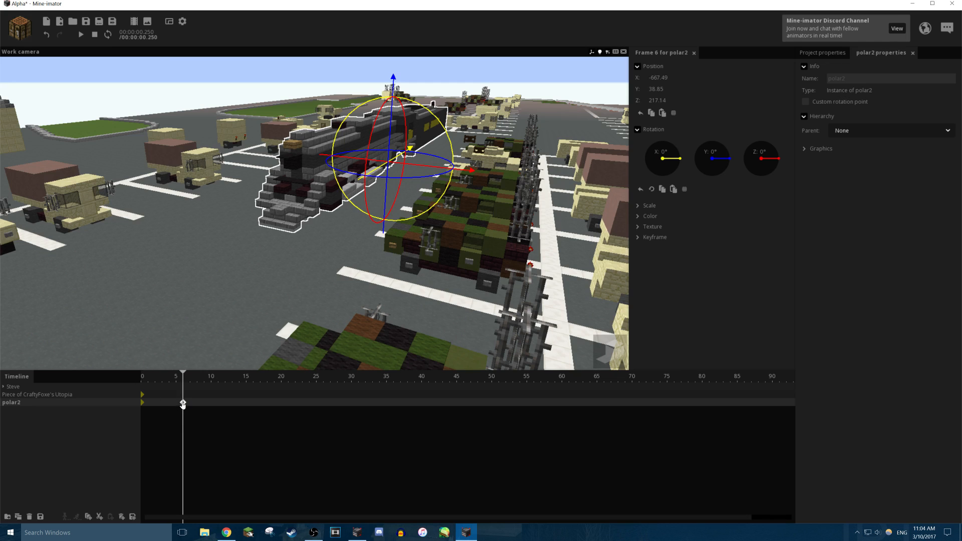
{"action": "left_click_drag", "start_coordinate": [183, 405], "coordinate": [271, 409]}
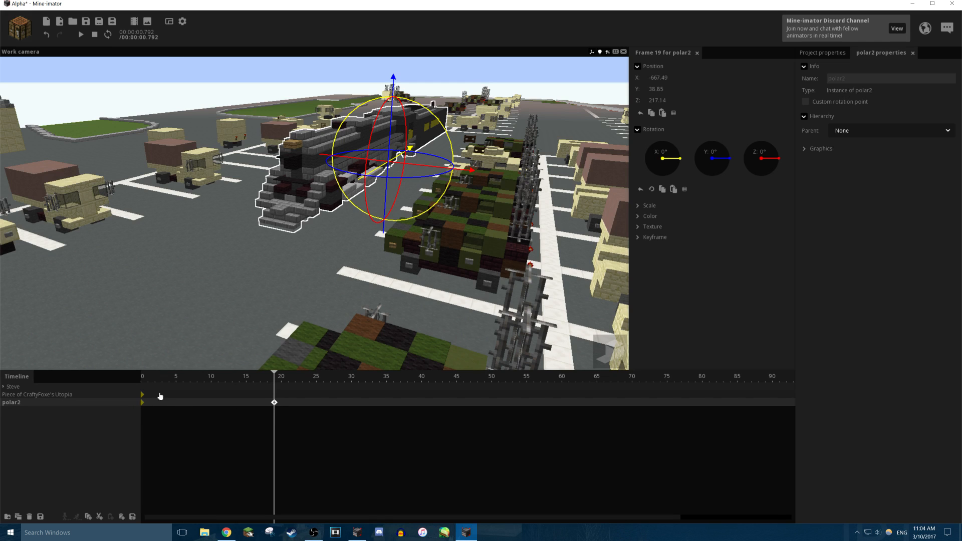
{"action": "right_click_drag", "start_coordinate": [327, 241], "coordinate": [323, 221]}
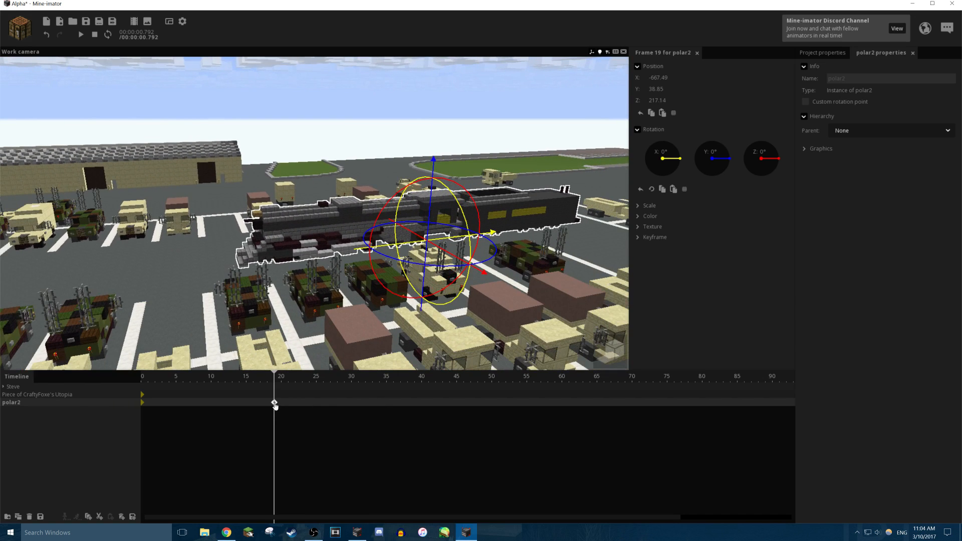
{"action": "left_click_drag", "start_coordinate": [275, 405], "coordinate": [743, 404]}
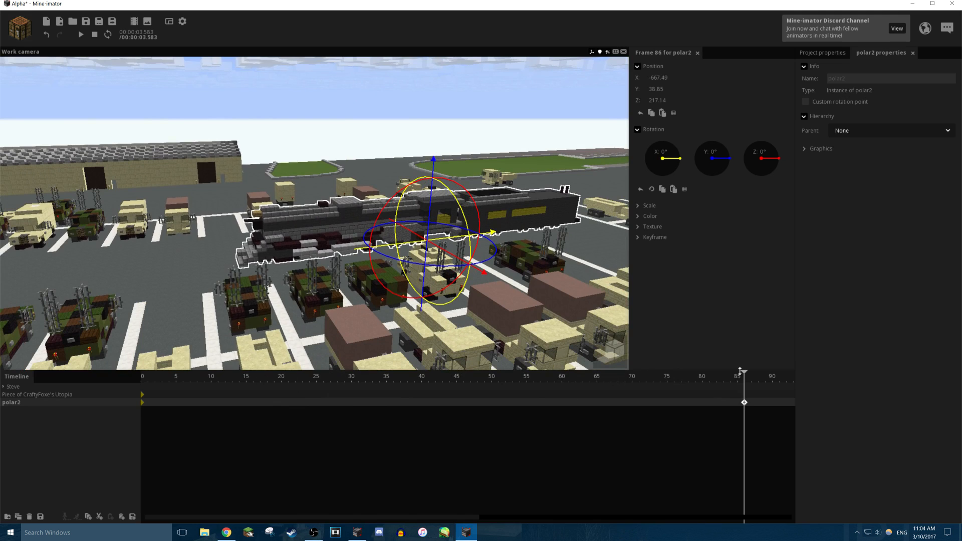
{"action": "scroll", "coordinate": [348, 411], "scroll_direction": "down", "scroll_amount": 5}
{"action": "scroll", "coordinate": [301, 407], "scroll_direction": "down", "scroll_amount": 5}
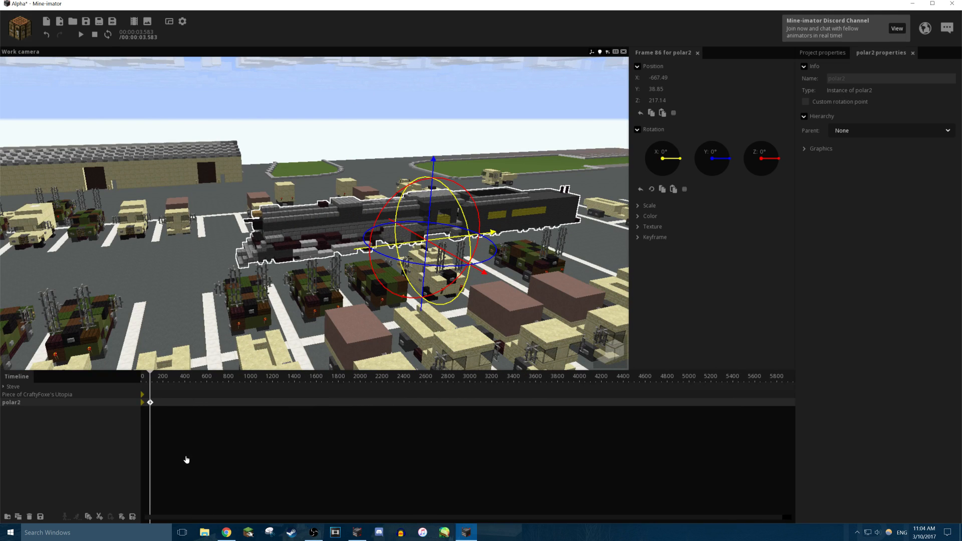
Reposition the train at its second keyframe, retime that keyframe to about 14.083 seconds, and return to frame 0.
{"action": "left_click", "coordinate": [222, 228]}
{"action": "right_click_drag", "start_coordinate": [238, 234], "coordinate": [335, 237]}
{"action": "right_click_drag", "start_coordinate": [229, 267], "coordinate": [161, 266]}
{"action": "key", "text": "s"}
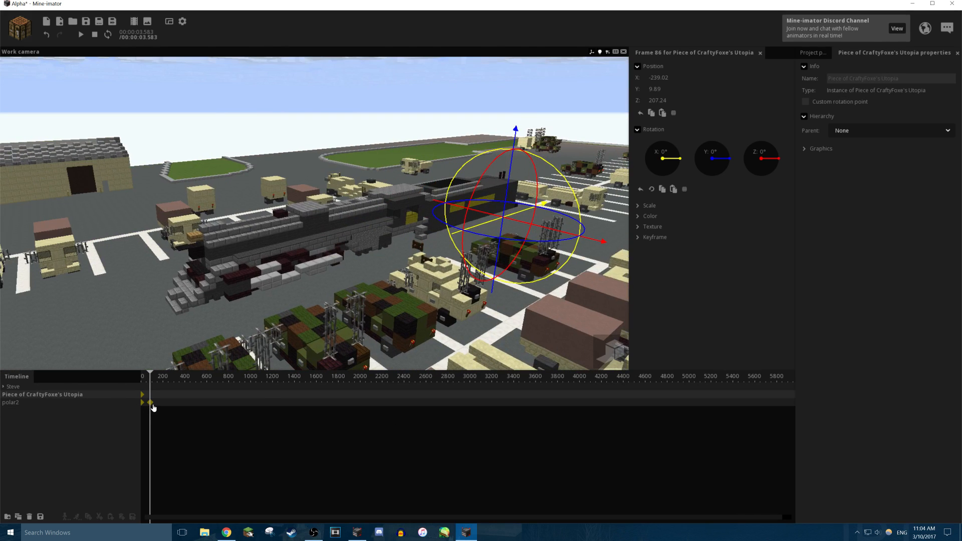
{"action": "left_click", "coordinate": [153, 405]}
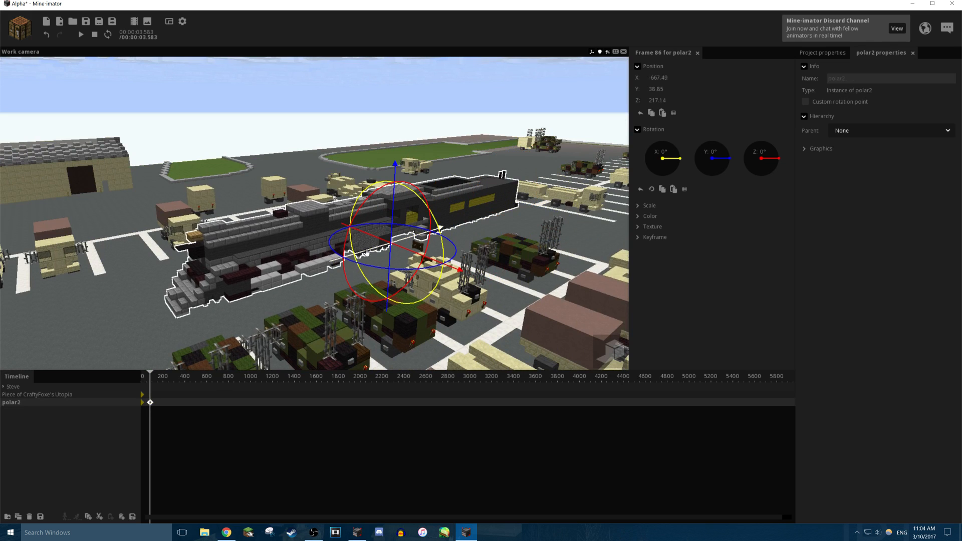
{"action": "left_click_drag", "start_coordinate": [366, 253], "coordinate": [145, 324]}
{"action": "right_click_drag", "start_coordinate": [148, 304], "coordinate": [145, 304]}
{"action": "left_click_drag", "start_coordinate": [419, 331], "coordinate": [177, 403]}
{"action": "left_click", "coordinate": [140, 383]}
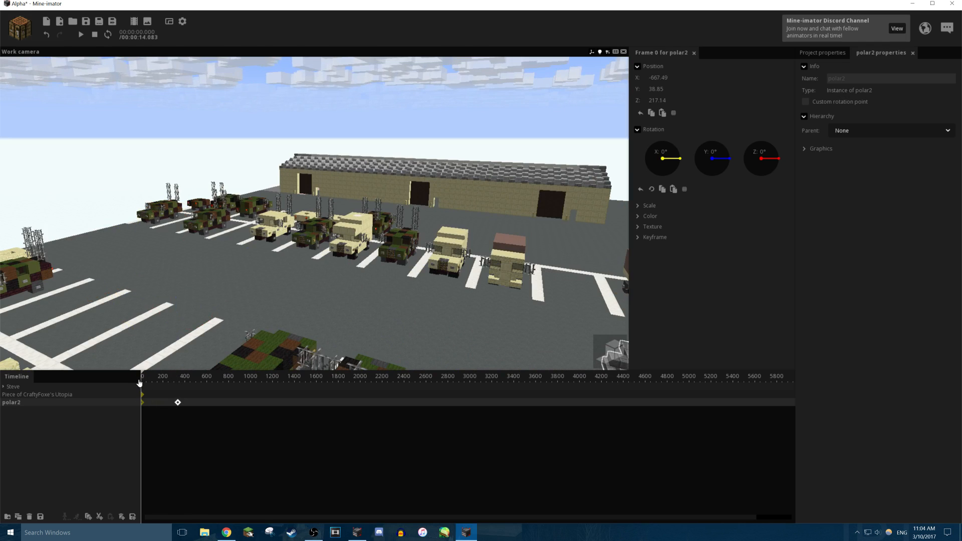
Play the train animation from the start while viewing the parking area, and stop playback.
{"action": "right_click_drag", "start_coordinate": [216, 275], "coordinate": [216, 274]}
{"action": "left_click", "coordinate": [289, 115]}
{"action": "key", "text": "space"}
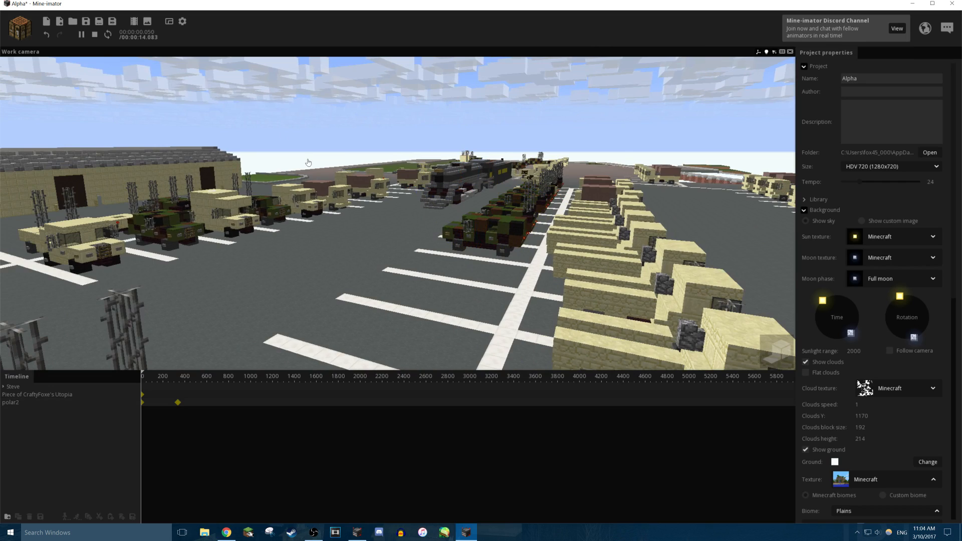
{"action": "key", "text": "w"}
{"action": "right_click_drag", "start_coordinate": [342, 190], "coordinate": [337, 230]}
{"action": "key", "text": "s"}
{"action": "key", "text": "space"}
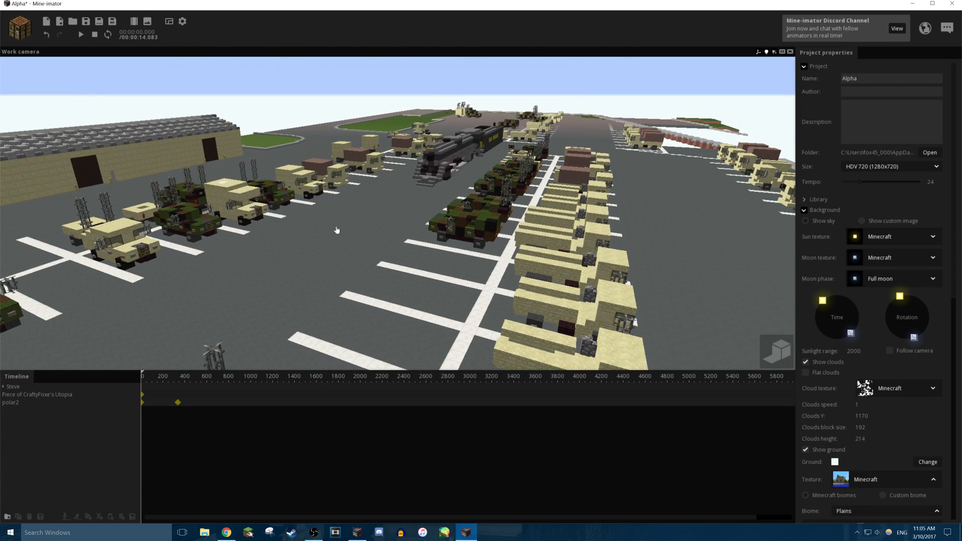
Create a diamond sword item with the 3D item option on and the Minecraft image.
{"action": "left_click", "coordinate": [16, 37]}
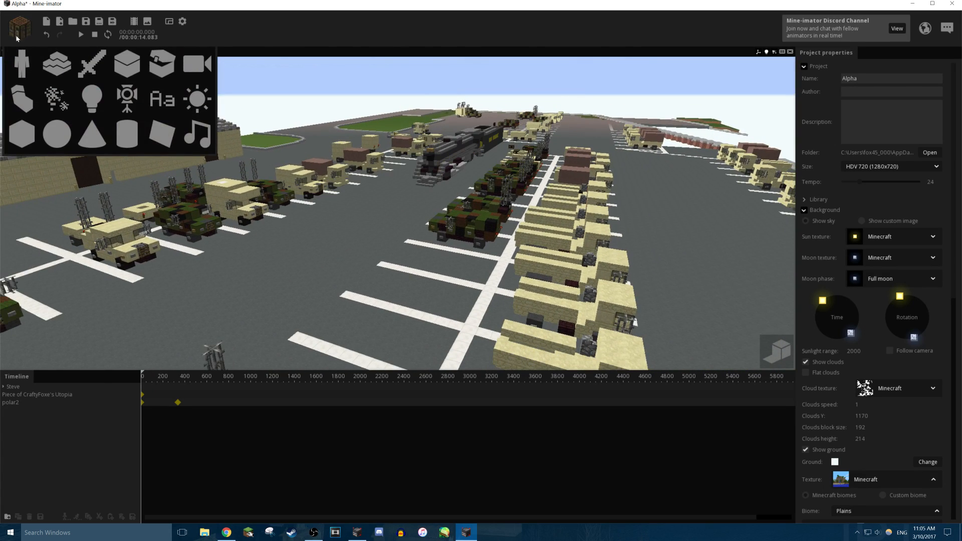
{"action": "left_click", "coordinate": [103, 67]}
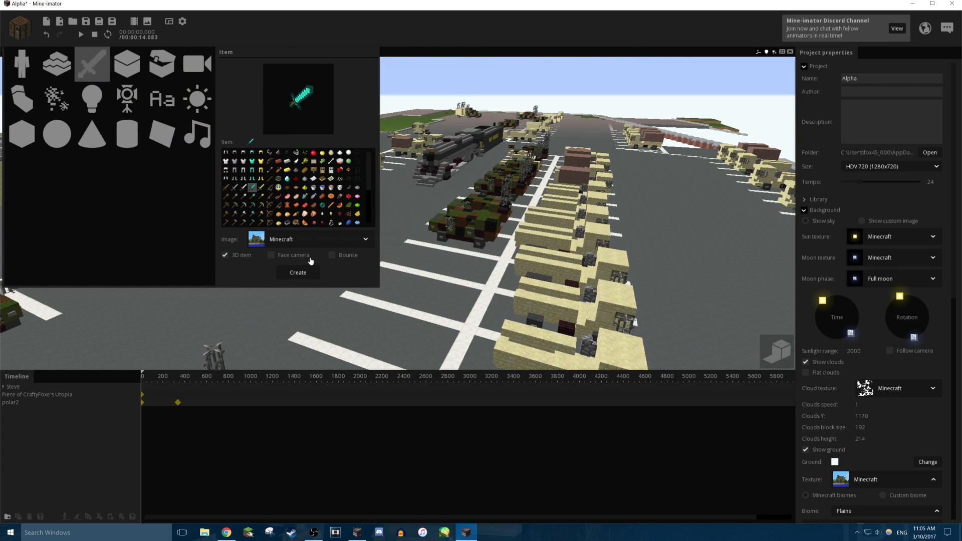
{"action": "left_click", "coordinate": [298, 275]}
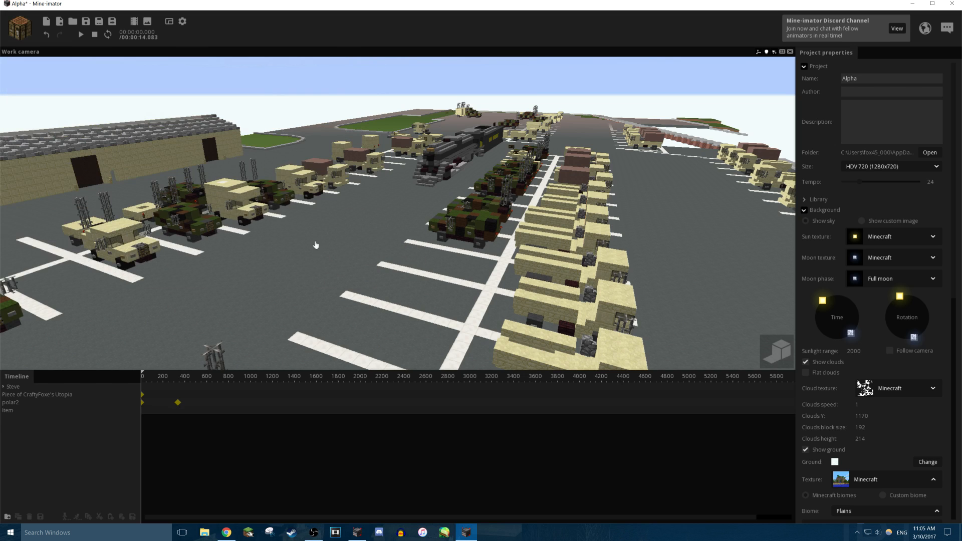
Select the sword item in the timeline and raise it to a Y position of about 48.38.
{"action": "left_click_drag", "start_coordinate": [327, 220], "coordinate": [186, 215]}
{"action": "left_click", "coordinate": [8, 411]}
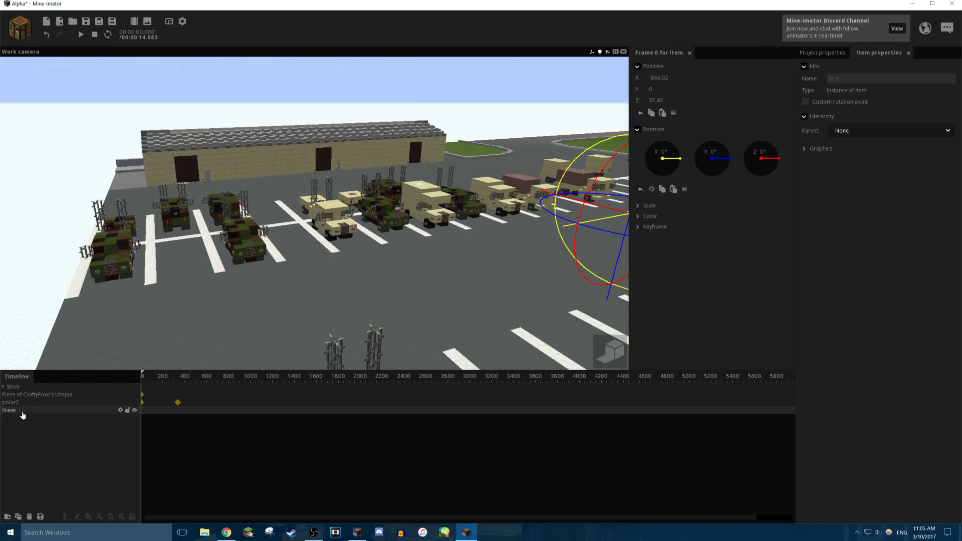
{"action": "key", "text": "w"}
{"action": "right_click_drag", "start_coordinate": [326, 257], "coordinate": [401, 250]}
{"action": "right_click_drag", "start_coordinate": [325, 241], "coordinate": [316, 251]}
{"action": "left_click_drag", "start_coordinate": [288, 204], "coordinate": [286, 75]}
{"action": "mouse_move", "coordinate": [191, 149]}
{"action": "right_mouse_down"}
{"action": "mouse_move", "coordinate": [200, 200]}
{"action": "mouse_move", "coordinate": [206, 185]}
{"action": "mouse_move", "coordinate": [188, 168]}
{"action": "right_mouse_up"}
{"action": "key", "text": "s"}
Create a Light Blue Stained Glass block by filtering the block list for "glass" and adjusting the data value to pick the colour.
{"action": "left_click", "coordinate": [16, 32]}
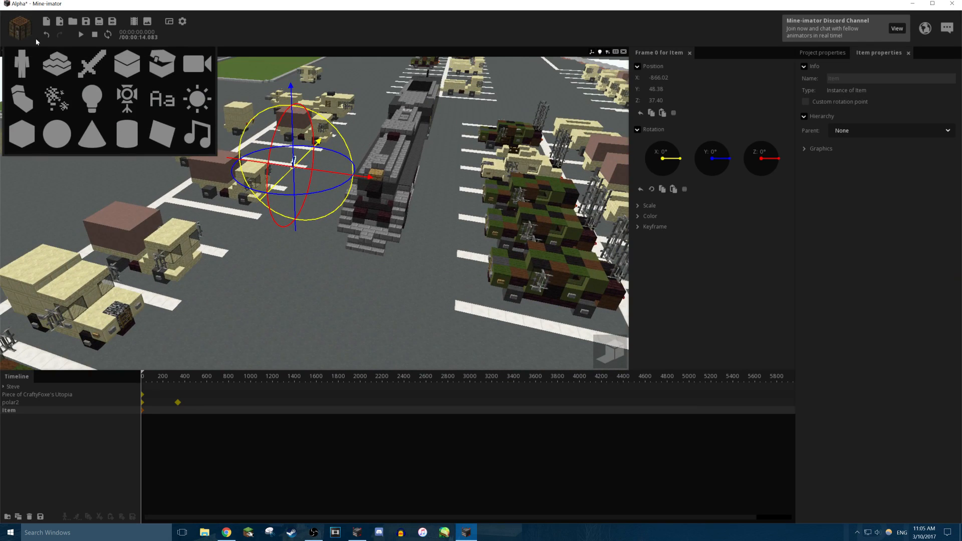
{"action": "left_click", "coordinate": [132, 70]}
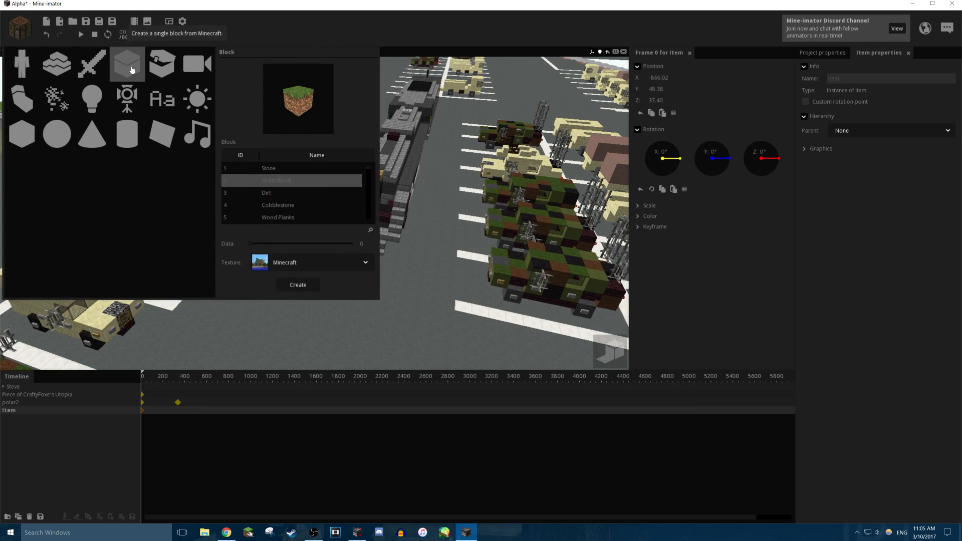
{"action": "left_click", "coordinate": [266, 194]}
{"action": "scroll", "coordinate": [294, 216], "scroll_direction": "down", "scroll_amount": 4}
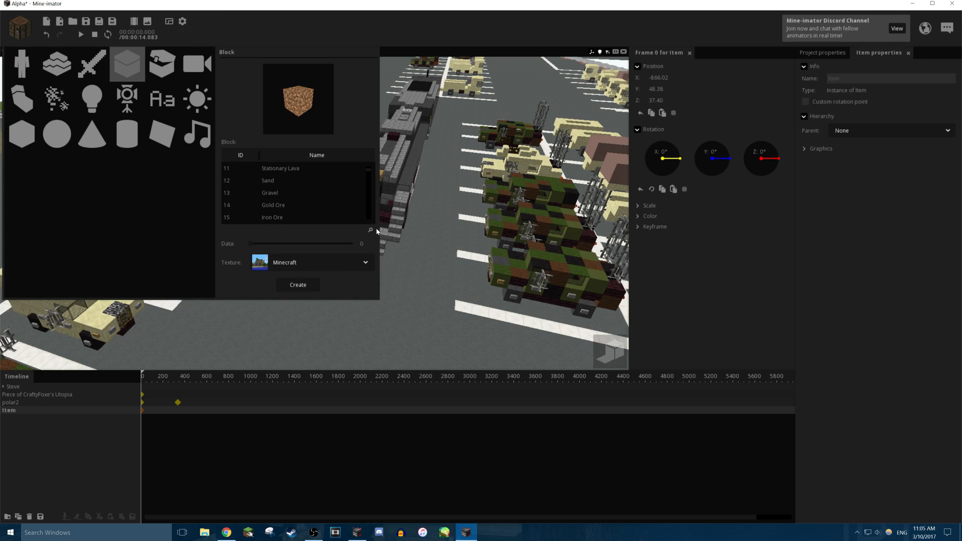
{"action": "type", "text": "glass"}
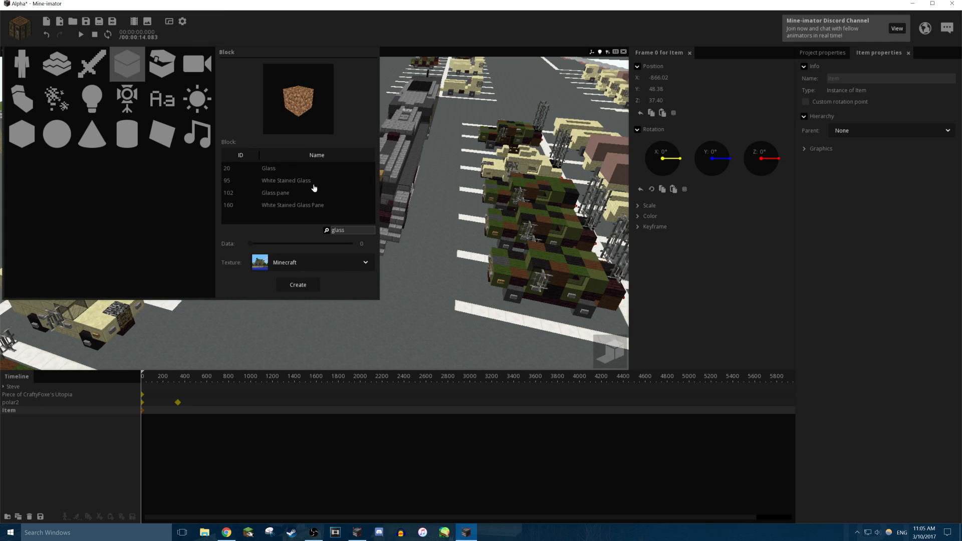
{"action": "left_click", "coordinate": [280, 171]}
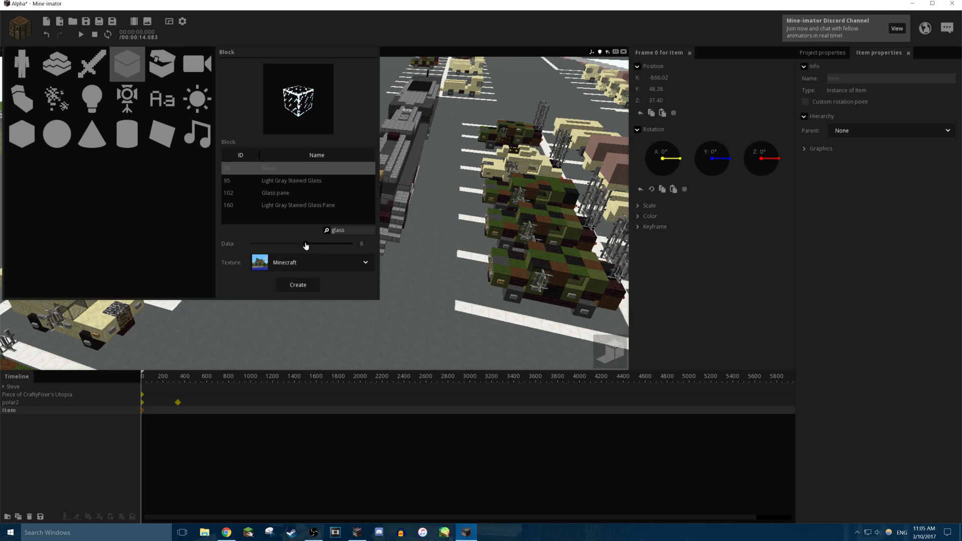
{"action": "left_click_drag", "start_coordinate": [306, 246], "coordinate": [292, 247]}
{"action": "left_click", "coordinate": [269, 196]}
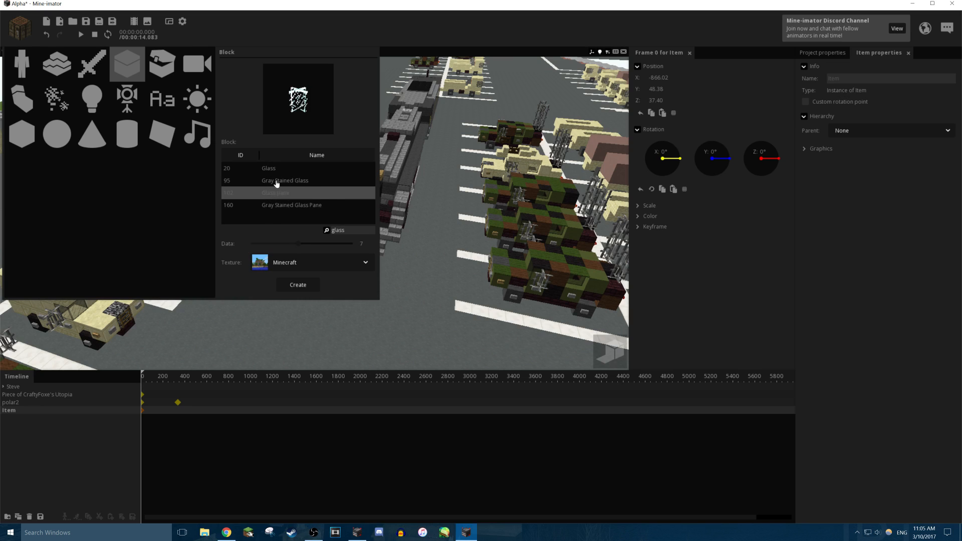
{"action": "left_click", "coordinate": [277, 182]}
{"action": "left_click", "coordinate": [280, 171]}
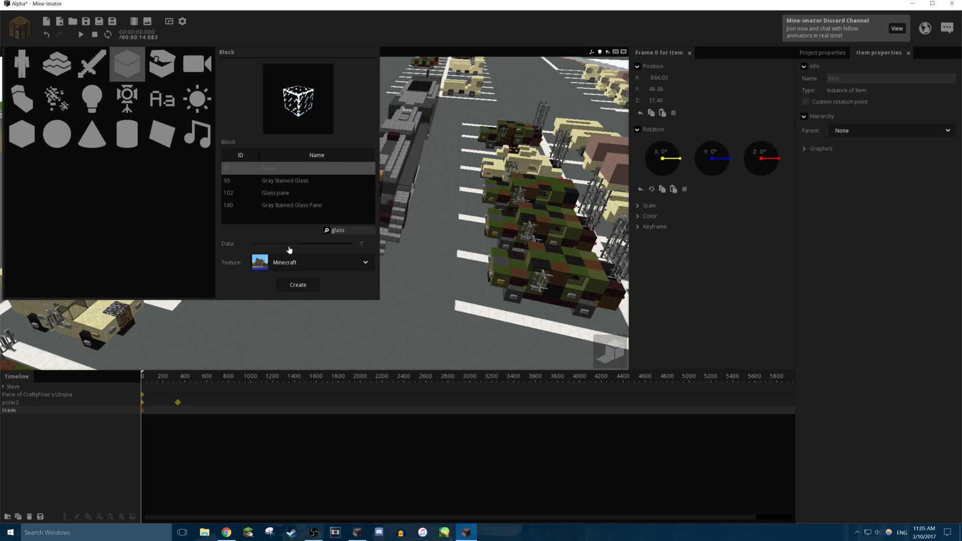
{"action": "left_click", "coordinate": [277, 181]}
{"action": "left_click", "coordinate": [301, 284]}
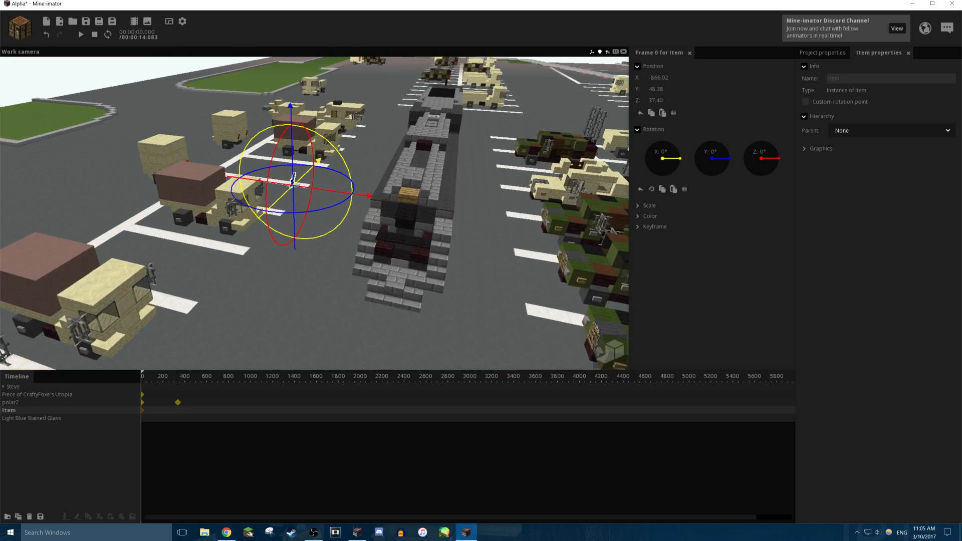
Raise the sword item to a Y position of about 74.91 and slide it sideways away from the glass block.
{"action": "key", "text": "w"}
{"action": "right_click_drag", "start_coordinate": [292, 273], "coordinate": [292, 273]}
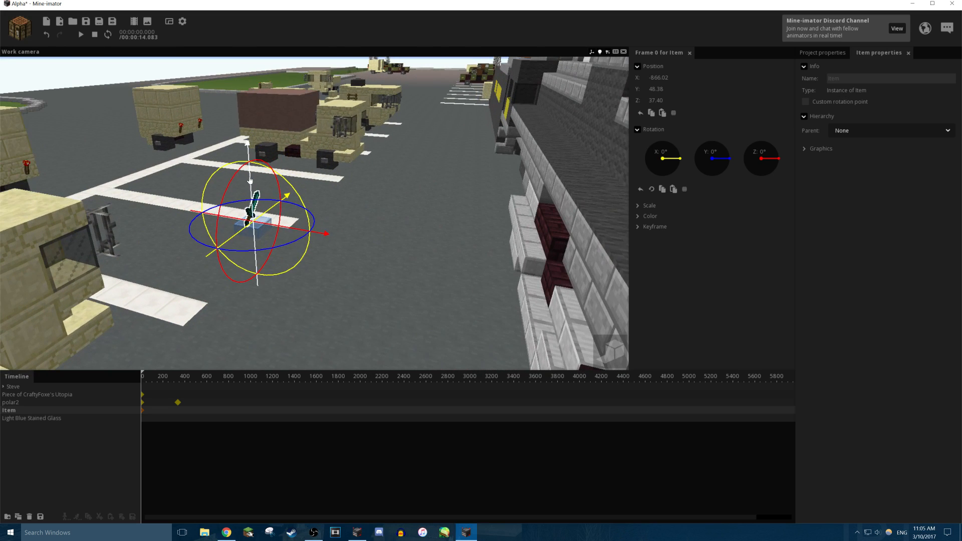
{"action": "left_click_drag", "start_coordinate": [250, 180], "coordinate": [256, 224]}
{"action": "left_click_drag", "start_coordinate": [259, 228], "coordinate": [271, 229]}
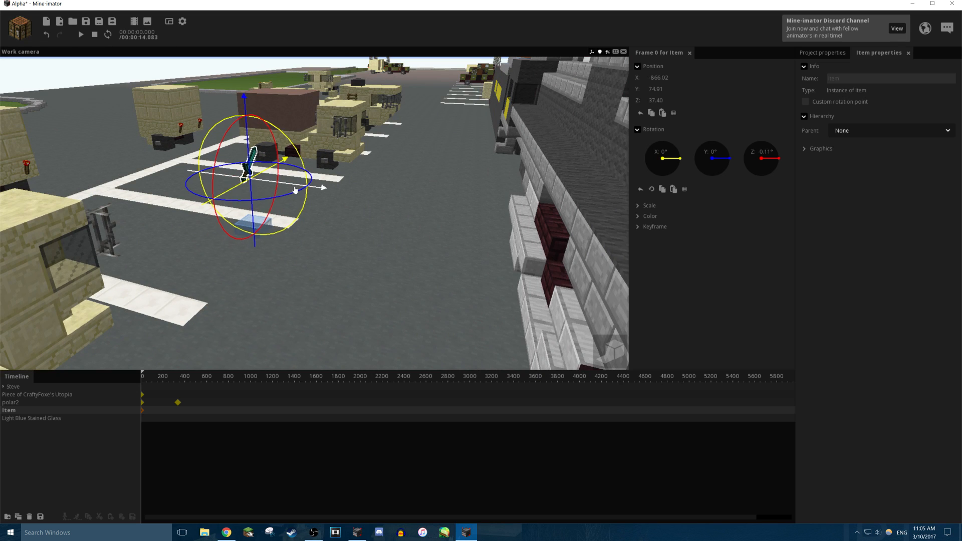
{"action": "left_click_drag", "start_coordinate": [296, 186], "coordinate": [146, 179]}
Raise the glass block to about Y 69.73, and keyframe it at frame 344 with its Z position at about 116.69.
{"action": "left_click", "coordinate": [251, 227]}
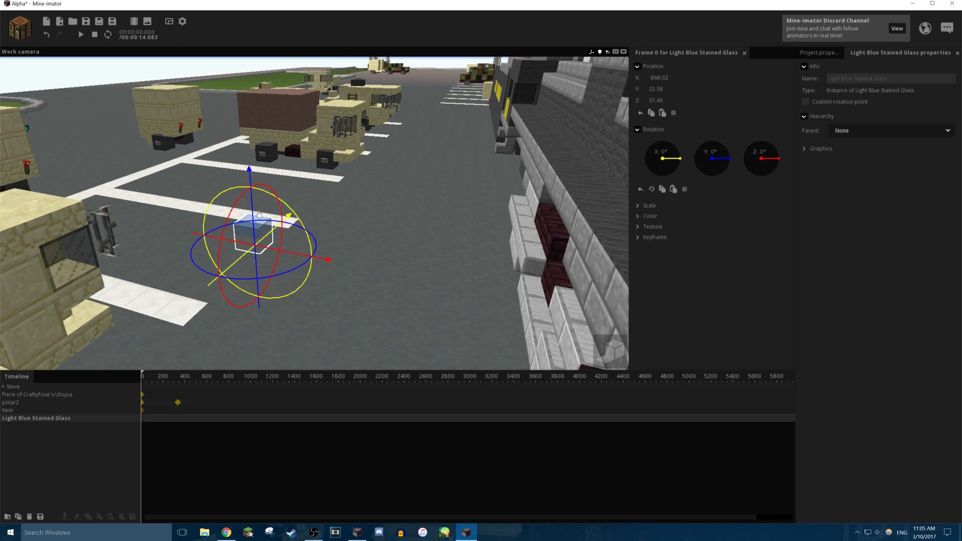
{"action": "left_click_drag", "start_coordinate": [253, 231], "coordinate": [249, 175]}
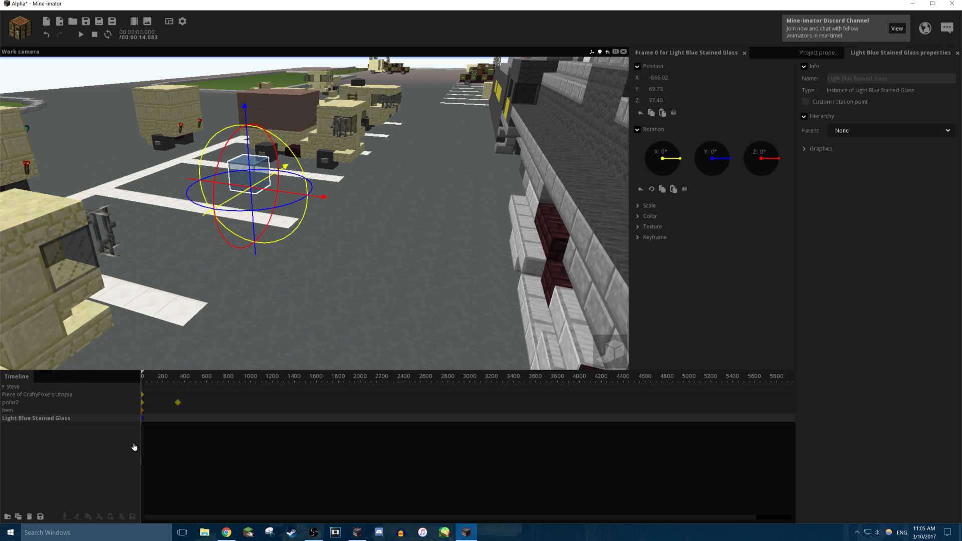
{"action": "left_click", "coordinate": [179, 423]}
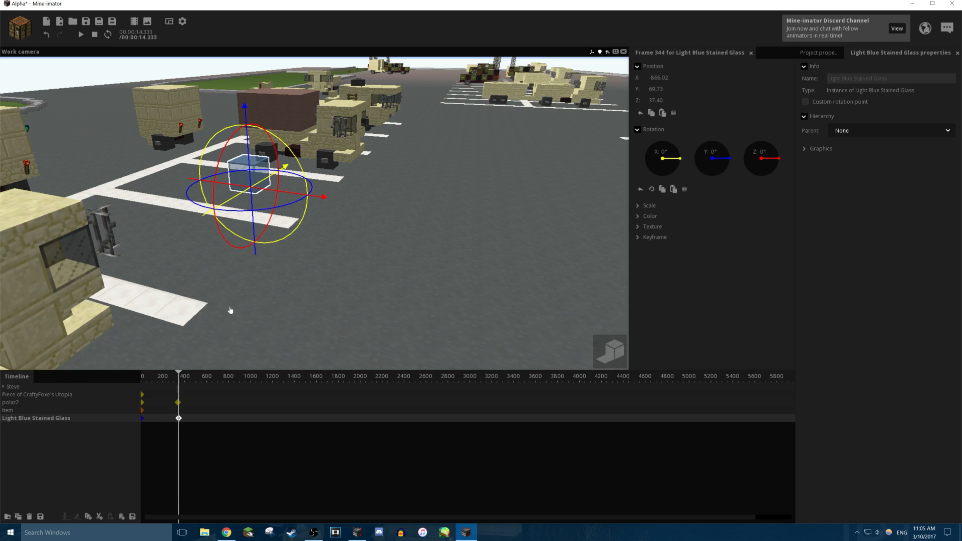
{"action": "left_click_drag", "start_coordinate": [283, 197], "coordinate": [422, 227]}
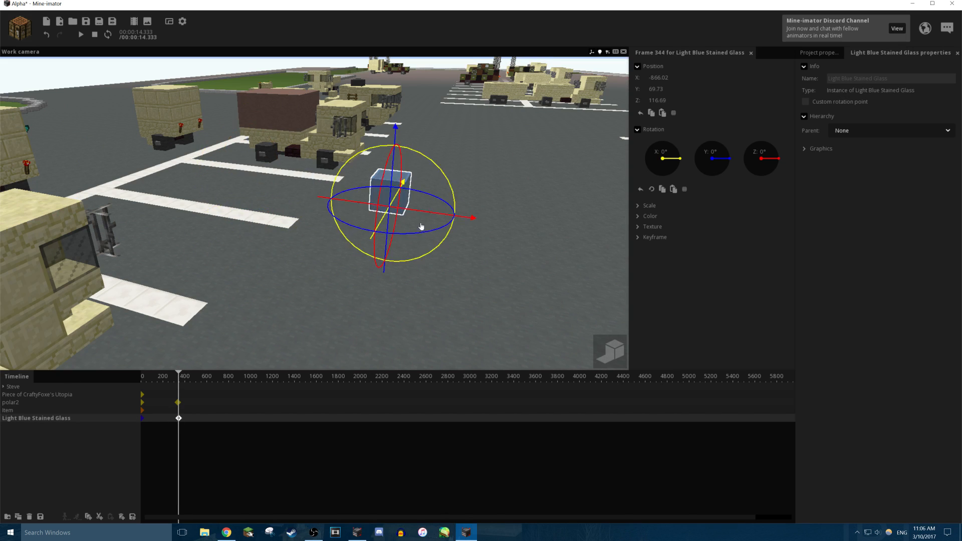
Rotate the glass block to about -50.39° on X at frame 344 and play the animation from the start.
{"action": "left_click_drag", "start_coordinate": [377, 152], "coordinate": [342, 183]}
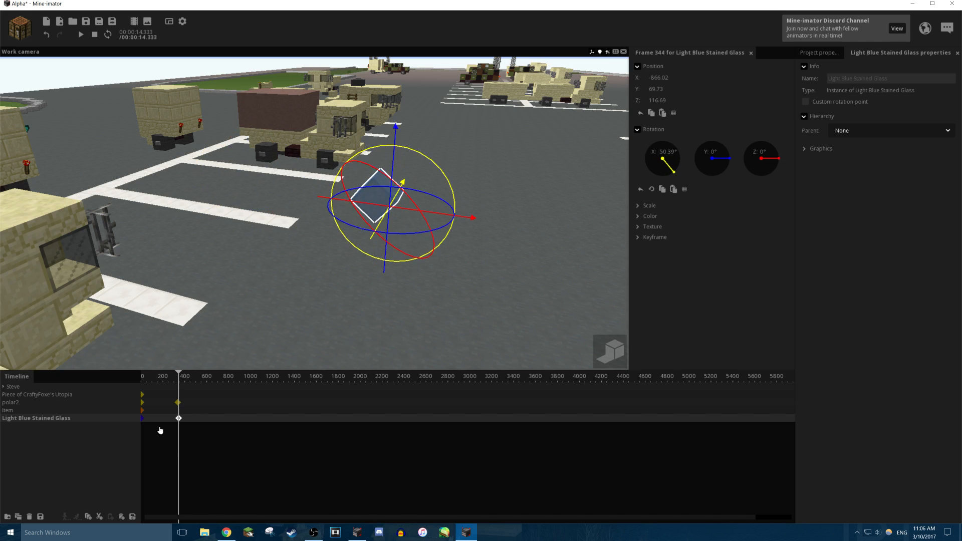
{"action": "left_click_drag", "start_coordinate": [148, 377], "coordinate": [105, 377]}
{"action": "key", "text": "space"}
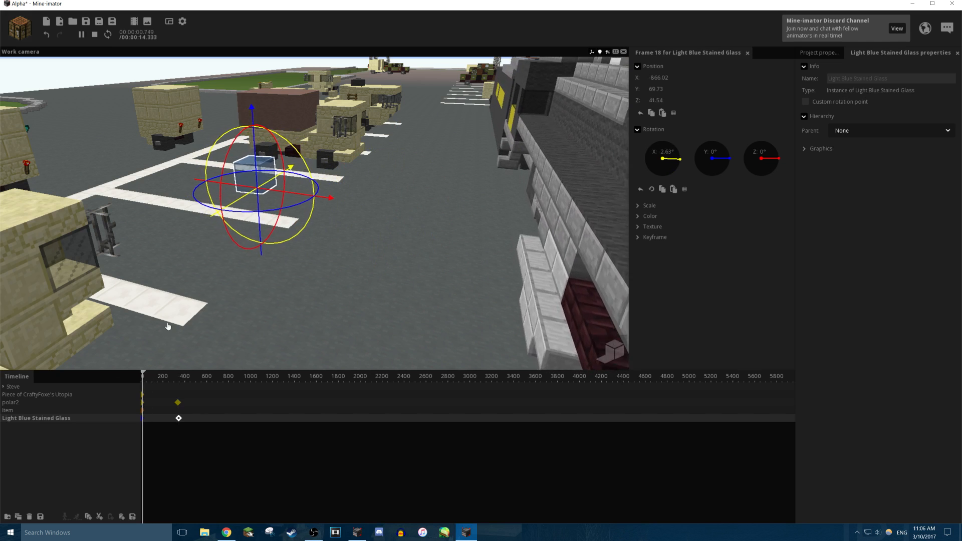
Shift the glass block's second keyframe earlier to frame 44, playing the animation to check the faster motion.
{"action": "left_click_drag", "start_coordinate": [179, 419], "coordinate": [154, 421]}
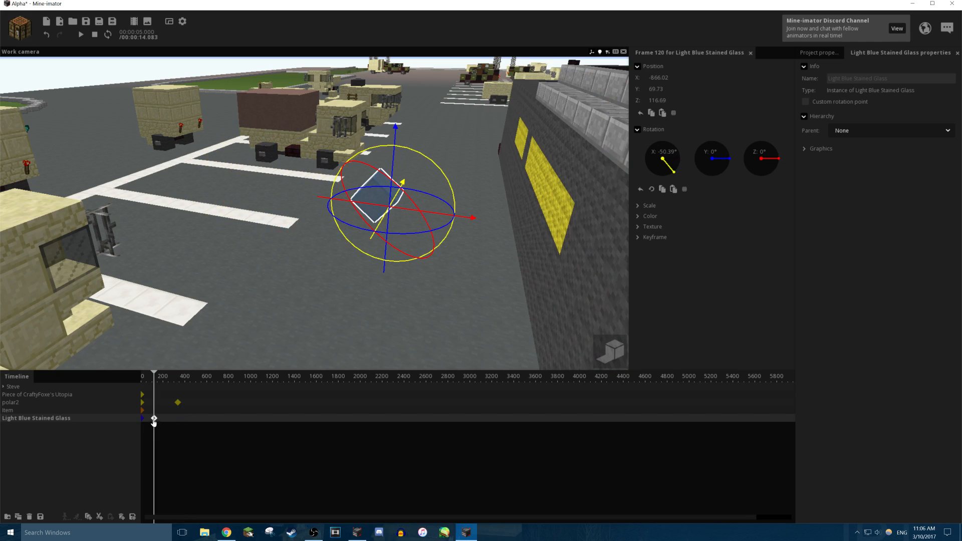
{"action": "key", "text": "space"}
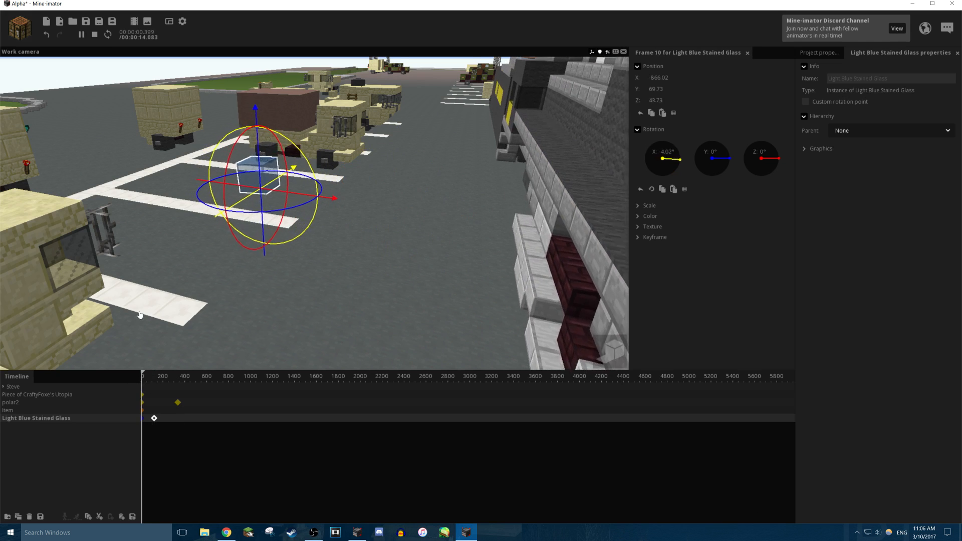
{"action": "left_click_drag", "start_coordinate": [154, 419], "coordinate": [147, 419]}
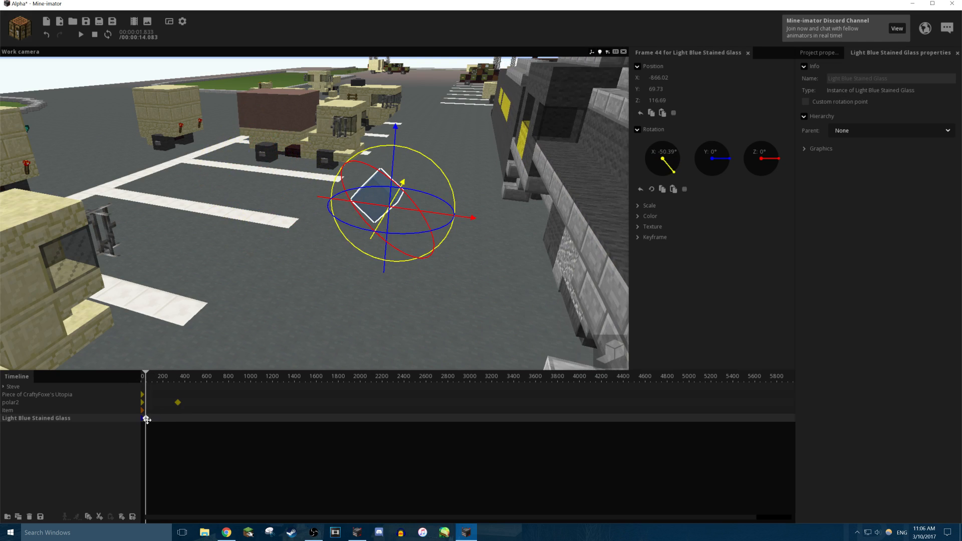
{"action": "key", "text": "space"}
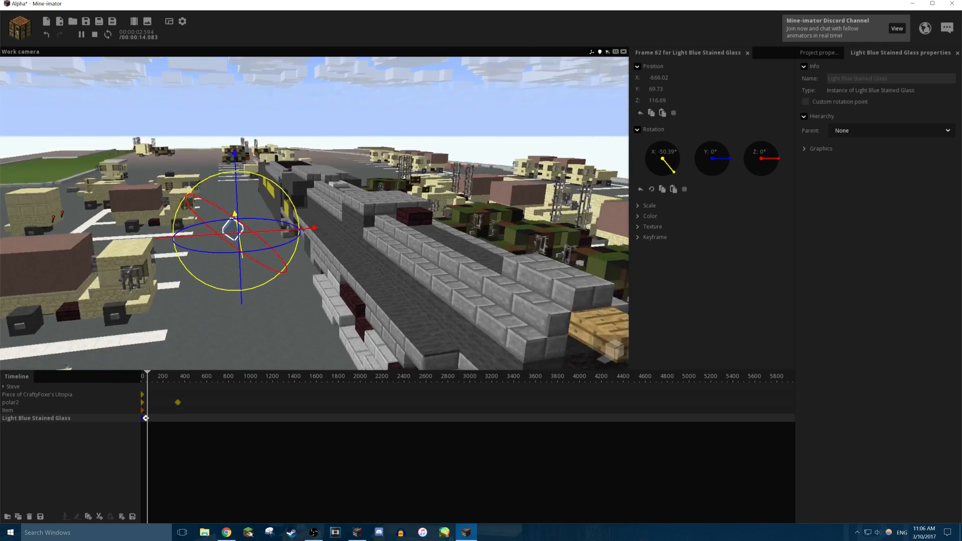
{"action": "key", "text": "space"}
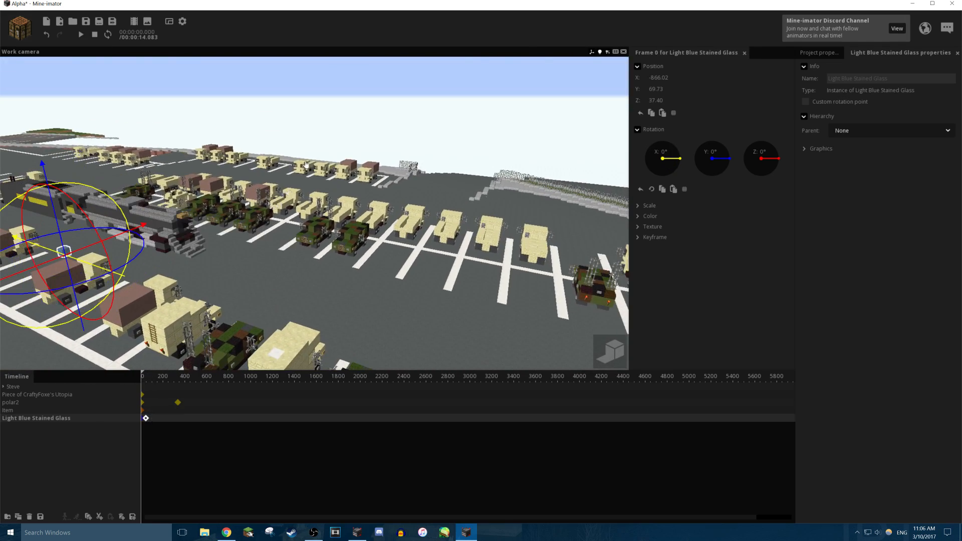
Deselect the glass block and create a Piston special block.
{"action": "left_click", "coordinate": [268, 108]}
{"action": "left_click", "coordinate": [20, 28]}
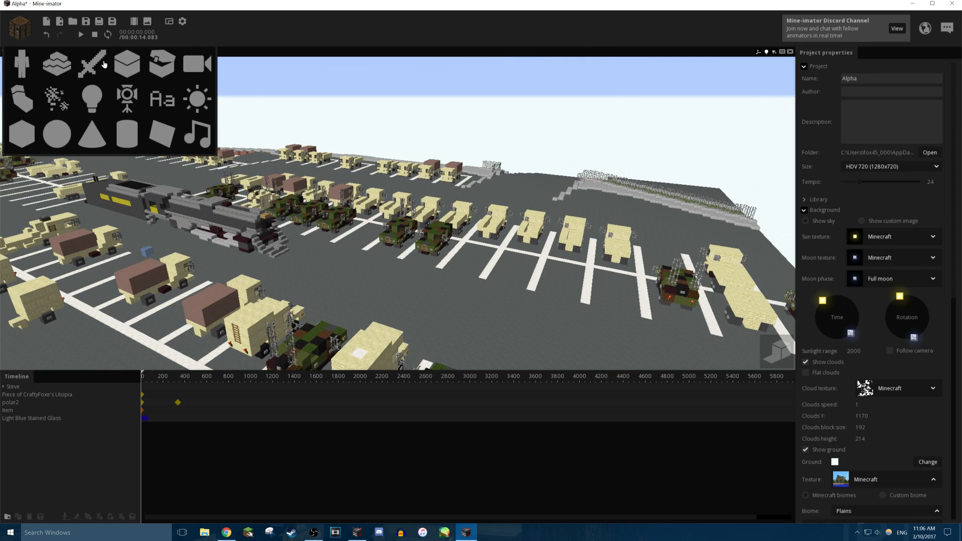
{"action": "left_click", "coordinate": [171, 67]}
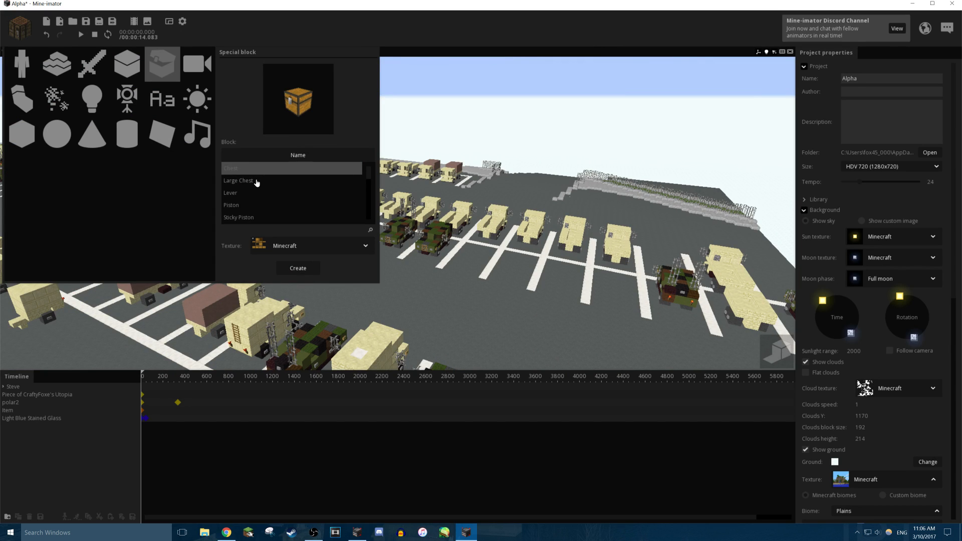
{"action": "left_click", "coordinate": [247, 207]}
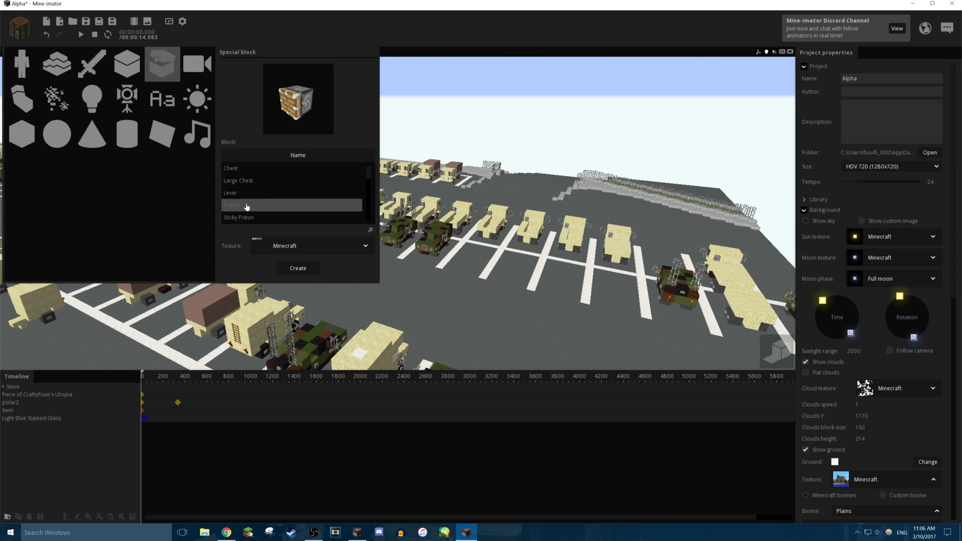
{"action": "left_click", "coordinate": [306, 273]}
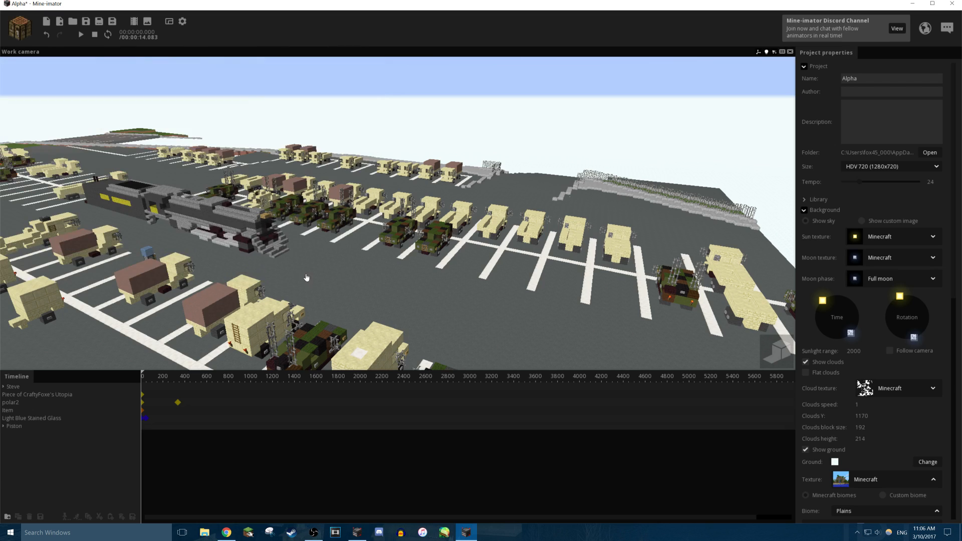
Select the Piston in the timeline and move it clear of the glass block to about X -902.79, Y 55.01.
{"action": "right_click_drag", "start_coordinate": [306, 274], "coordinate": [175, 280]}
{"action": "key", "text": "w"}
{"action": "key", "text": "s"}
{"action": "left_click", "coordinate": [7, 429]}
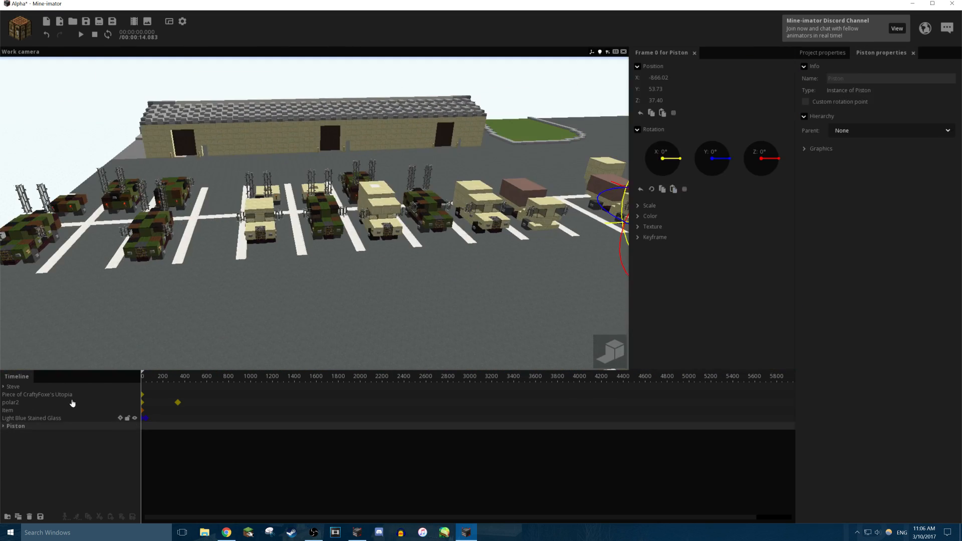
{"action": "right_click_drag", "start_coordinate": [273, 279], "coordinate": [350, 273]}
{"action": "key", "text": "w"}
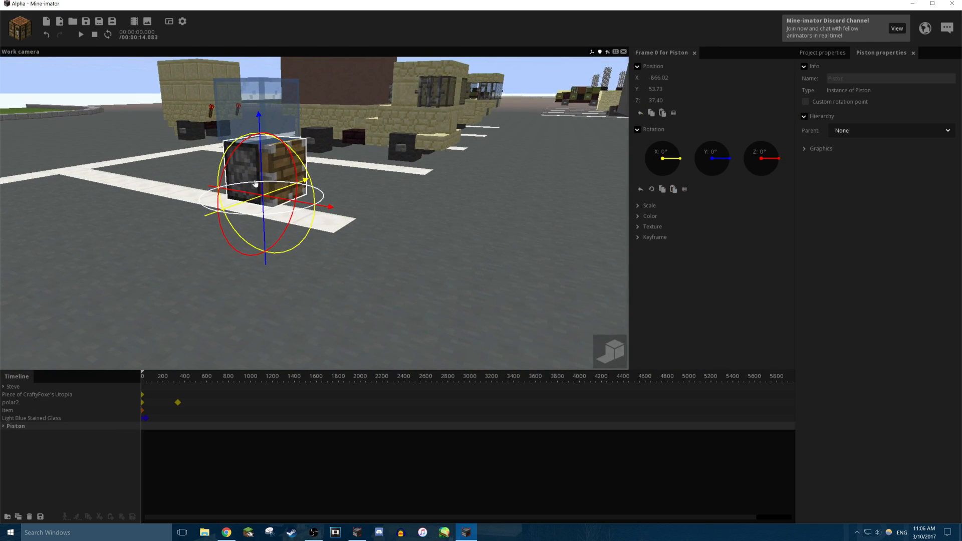
{"action": "left_click_drag", "start_coordinate": [262, 192], "coordinate": [147, 249]}
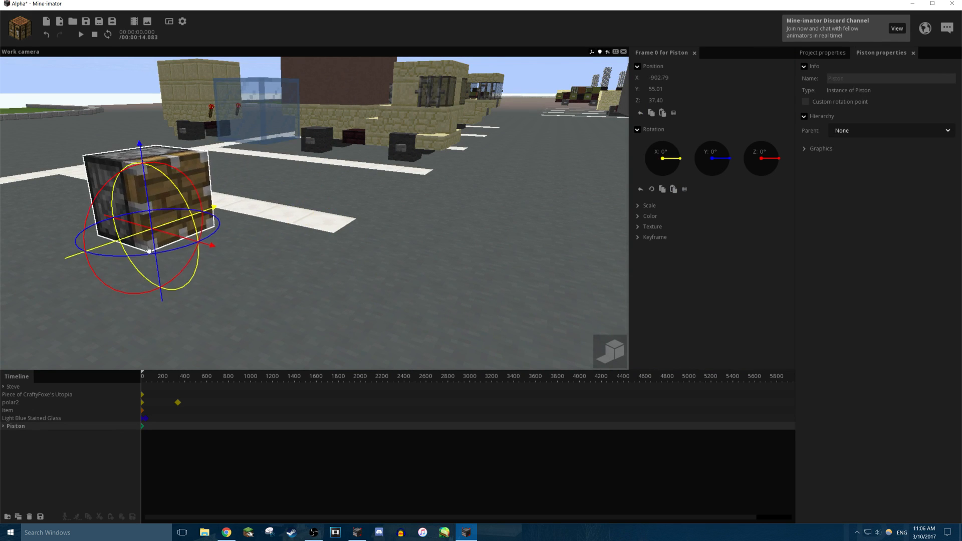
{"action": "key", "text": "s"}
{"action": "key", "text": "a"}
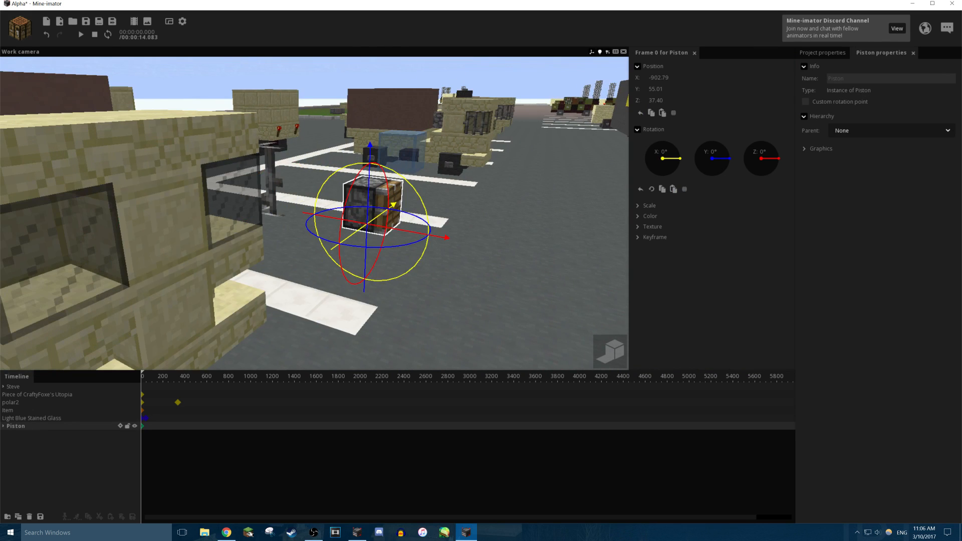
Expand the Piston's hierarchy down to its Extension part and keyframe that part at frames 0 and 300.
{"action": "left_click", "coordinate": [3, 426]}
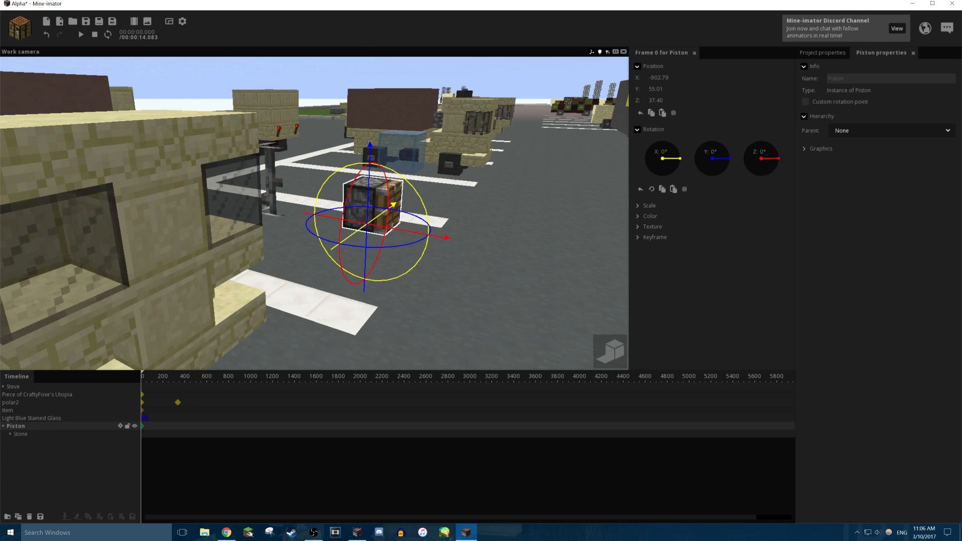
{"action": "left_click", "coordinate": [10, 434]}
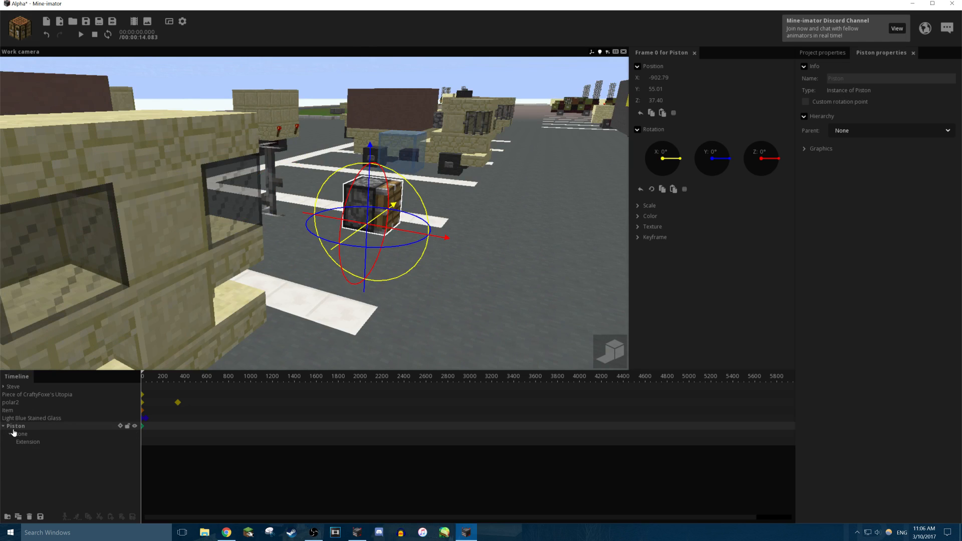
{"action": "left_click", "coordinate": [30, 442]}
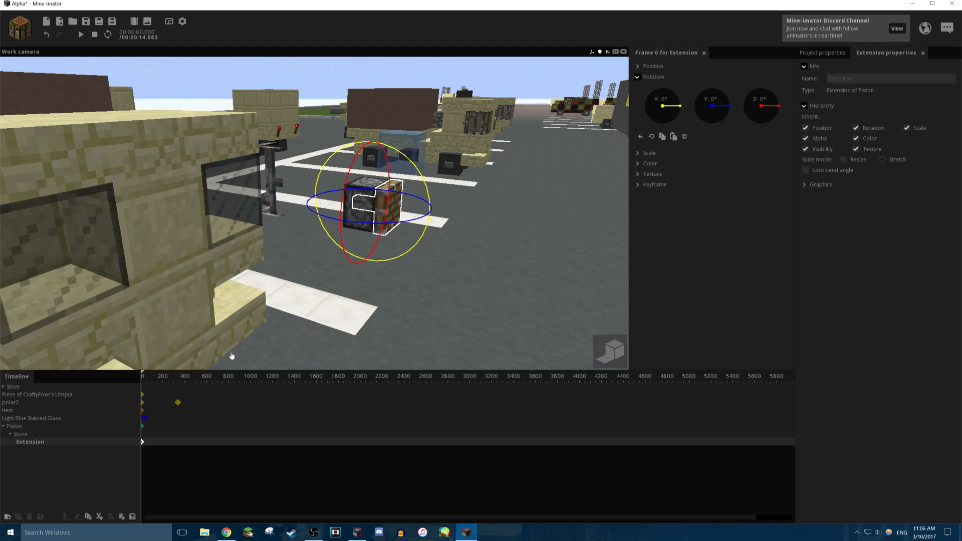
{"action": "left_click", "coordinate": [174, 443]}
Expose the Extension's position values at frame 300 and slide the part outward from the piston body along Z.
{"action": "right_click_drag", "start_coordinate": [375, 299], "coordinate": [396, 300]}
{"action": "key", "text": "w"}
{"action": "left_click", "coordinate": [35, 435]}
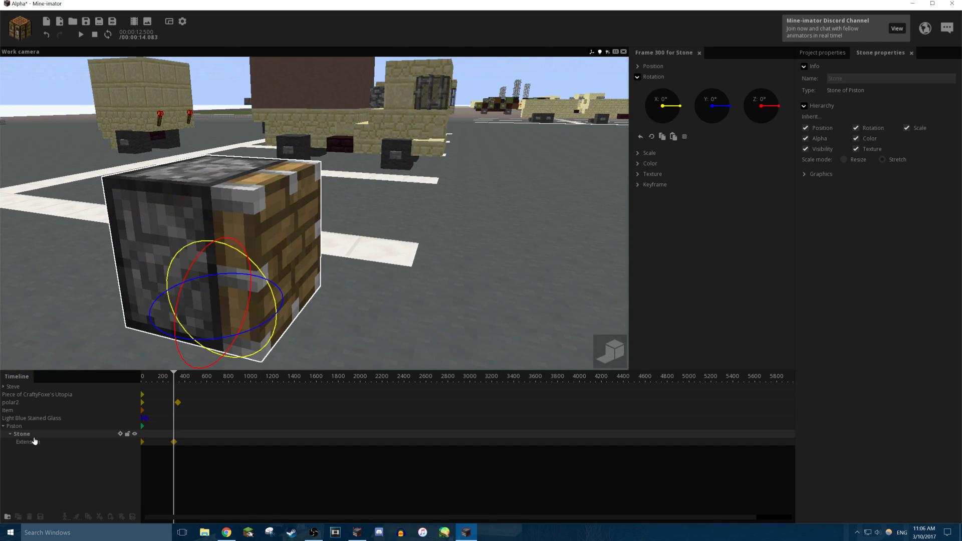
{"action": "left_click", "coordinate": [35, 443]}
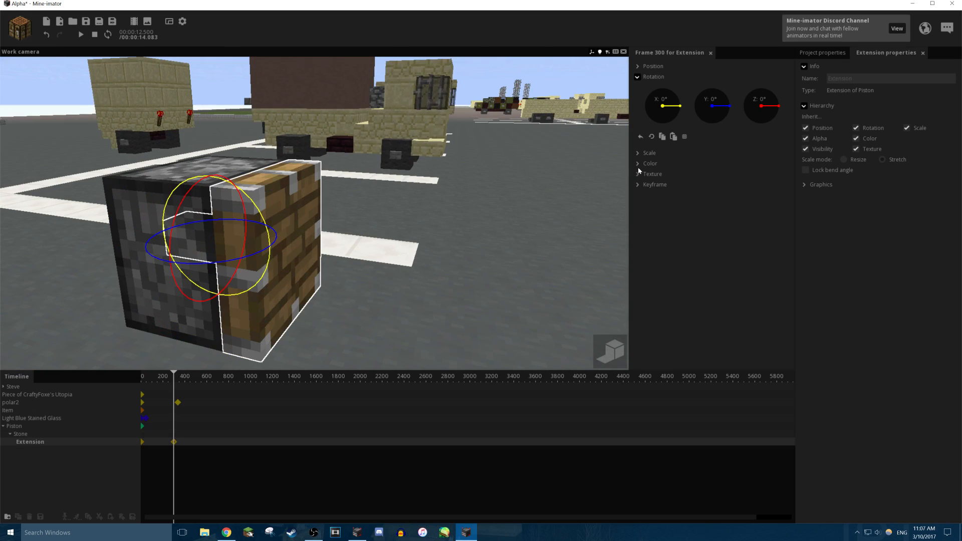
{"action": "left_click", "coordinate": [636, 68]}
{"action": "right_click_drag", "start_coordinate": [481, 193], "coordinate": [481, 193]}
{"action": "key", "text": "s"}
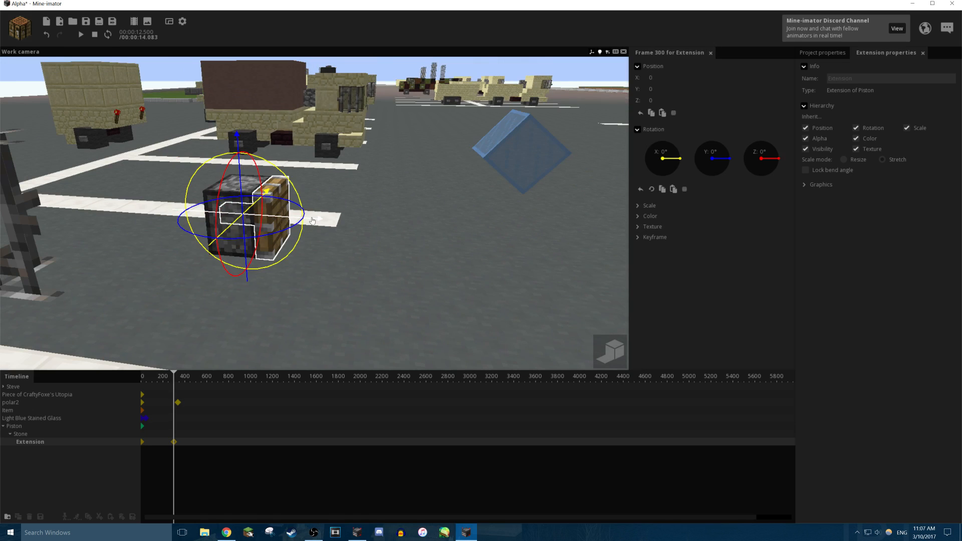
{"action": "left_click_drag", "start_coordinate": [312, 221], "coordinate": [357, 183]}
Play the animation from the start to check the piston's extension movement, then stop playback.
{"action": "key", "text": "w"}
{"action": "right_click_drag", "start_coordinate": [357, 183], "coordinate": [311, 213]}
{"action": "key", "text": "s"}
{"action": "left_click_drag", "start_coordinate": [162, 378], "coordinate": [134, 382]}
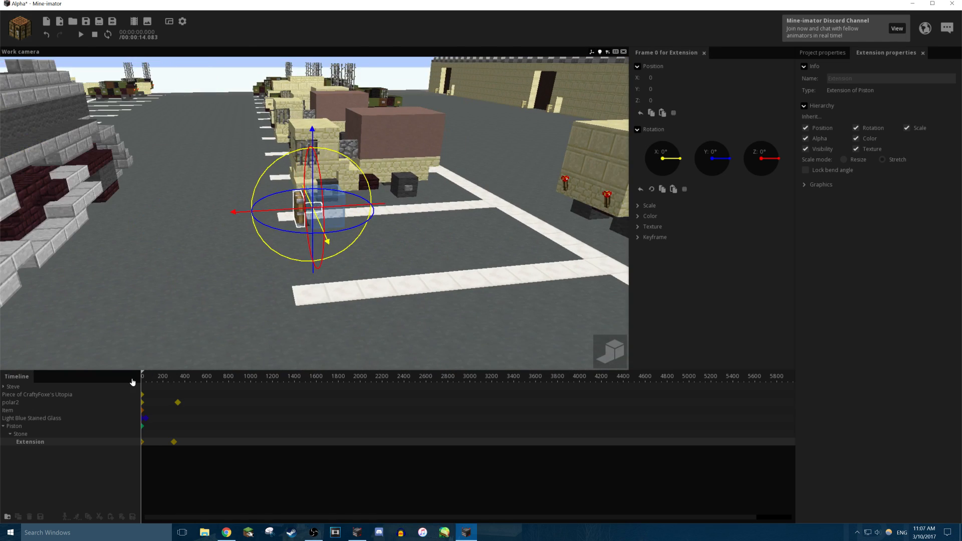
{"action": "key", "text": "space"}
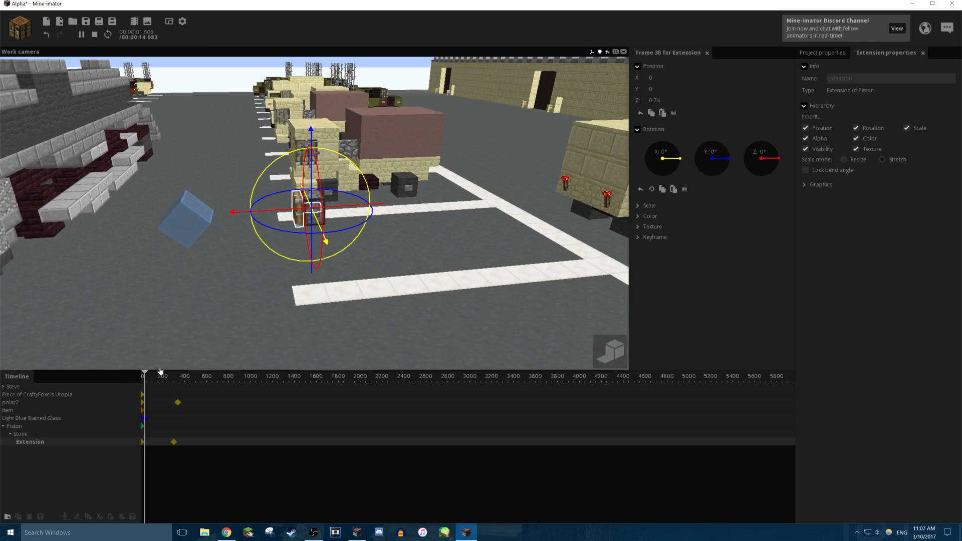
{"action": "key", "text": "w"}
{"action": "right_click_drag", "start_coordinate": [321, 205], "coordinate": [301, 206]}
{"action": "key", "text": "s"}
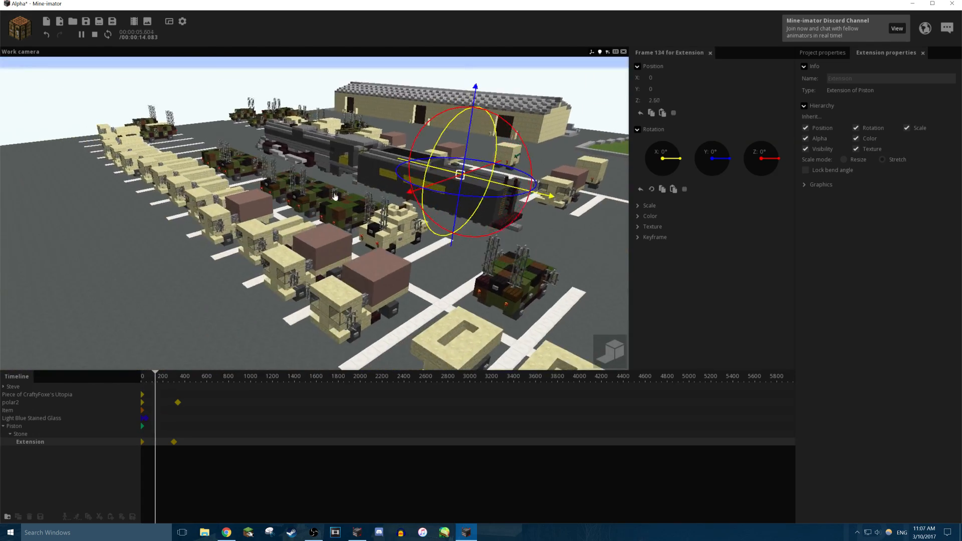
{"action": "key", "text": "space"}
Create a camera for the animation to be seen through.
{"action": "left_click", "coordinate": [16, 21]}
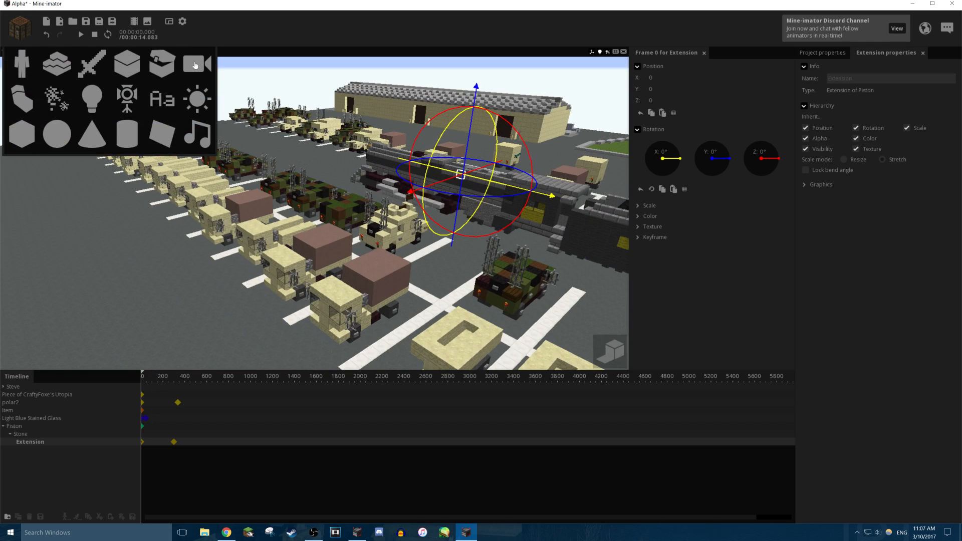
{"action": "left_click", "coordinate": [194, 65]}
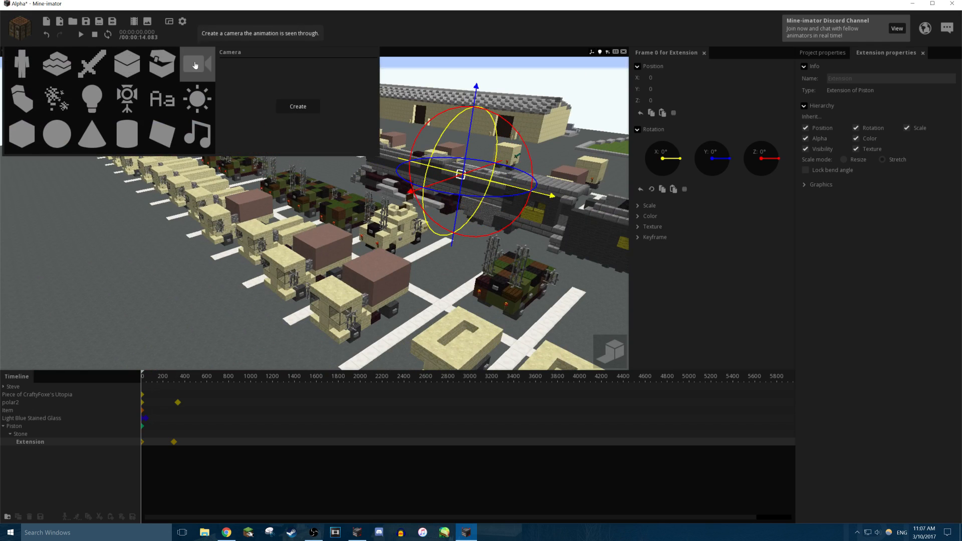
{"action": "left_click", "coordinate": [285, 109]}
Show the second view with the active camera beside the work camera, widen it, and enlarge the timeline area.
{"action": "key", "text": "s"}
{"action": "left_click_drag", "start_coordinate": [336, 202], "coordinate": [454, 46]}
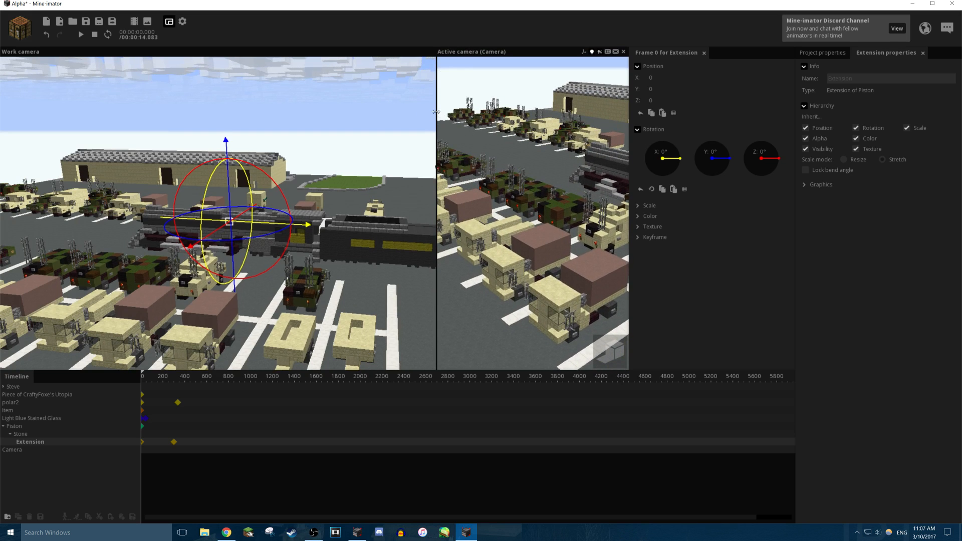
{"action": "left_click_drag", "start_coordinate": [436, 112], "coordinate": [298, 301]}
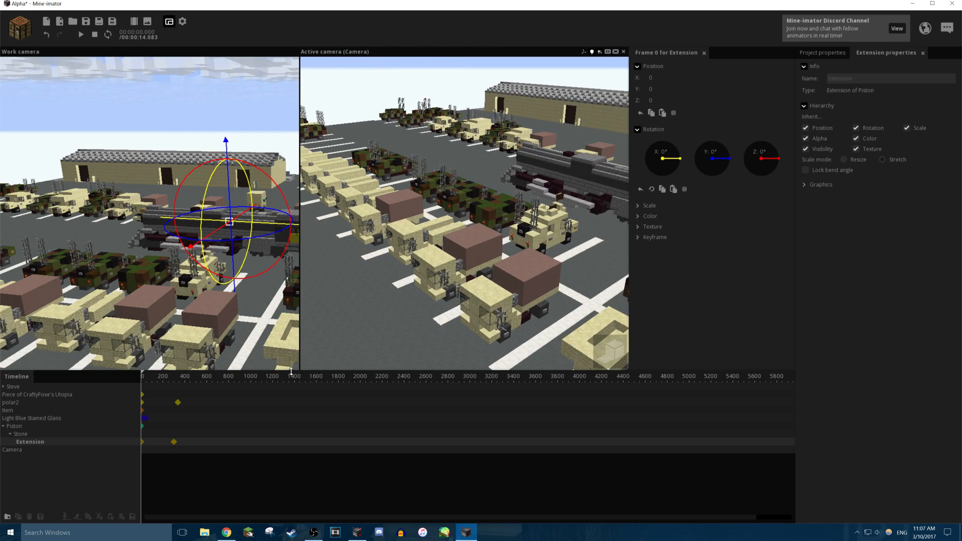
{"action": "left_click_drag", "start_coordinate": [291, 372], "coordinate": [291, 265]}
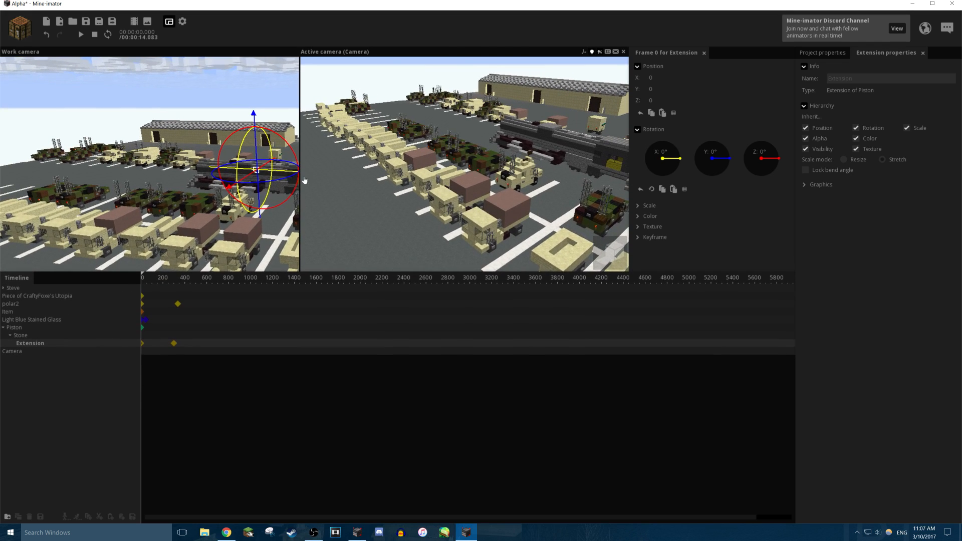
Select the Camera at frame 0 and aim it along the vehicle rows from about X -456.76, Y 328.72, Z 863.46.
{"action": "key", "text": "w"}
{"action": "right_click_drag", "start_coordinate": [186, 179], "coordinate": [147, 221]}
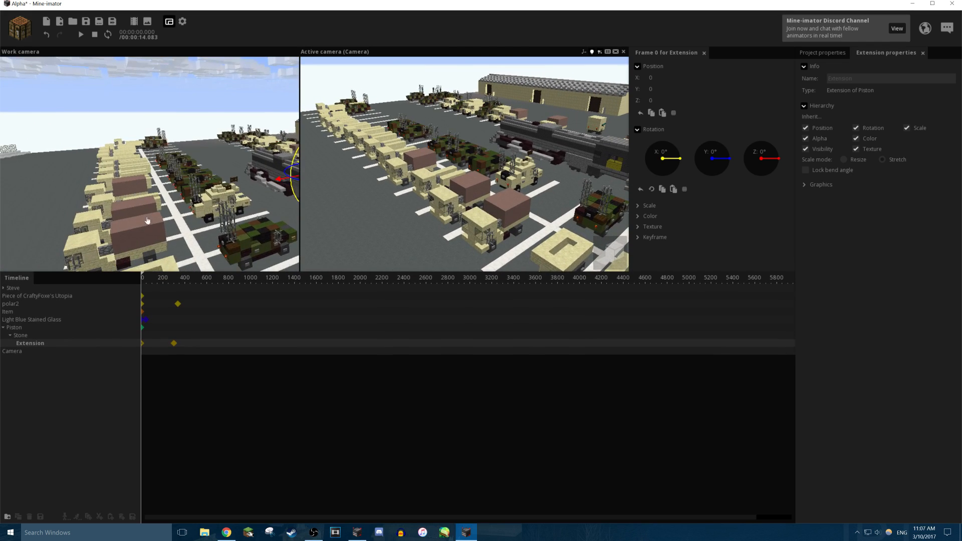
{"action": "left_click", "coordinate": [15, 351]}
{"action": "key", "text": "w"}
{"action": "right_click_drag", "start_coordinate": [215, 270], "coordinate": [248, 267]}
{"action": "right_click_drag", "start_coordinate": [466, 166], "coordinate": [389, 137]}
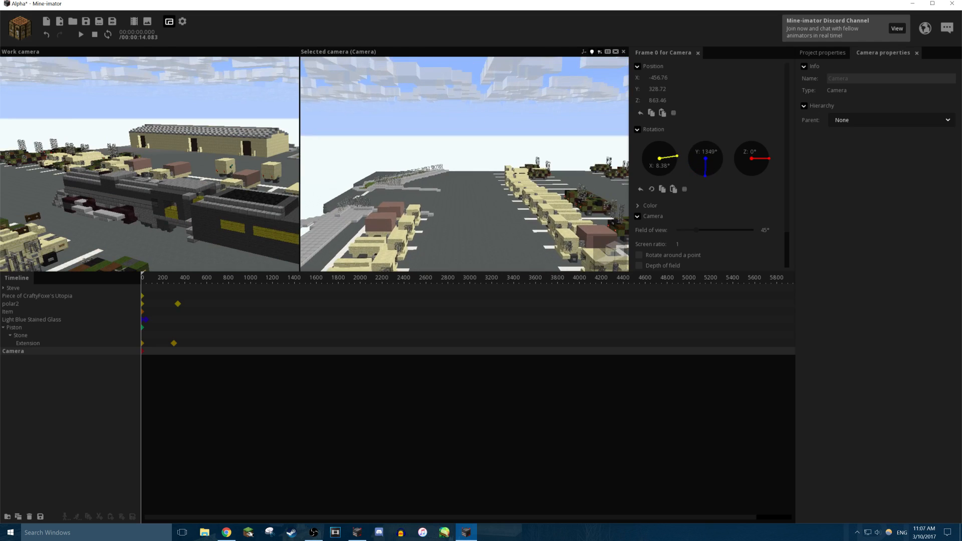
Keyframe the Camera at frame 164, turn it to about X 9.63°, Y 1246.13°, and play the animation from the start.
{"action": "left_click", "coordinate": [176, 357]}
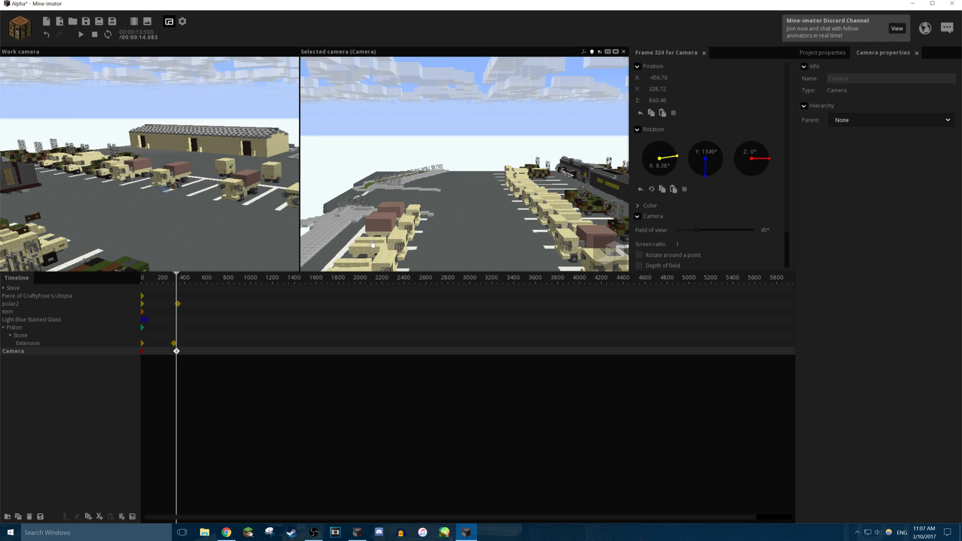
{"action": "left_click_drag", "start_coordinate": [177, 352], "coordinate": [158, 358]}
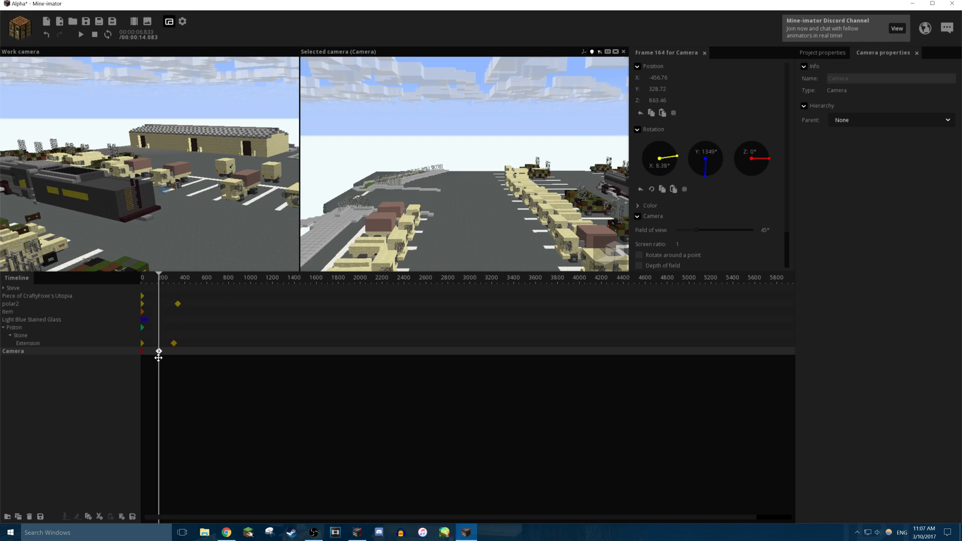
{"action": "right_click_drag", "start_coordinate": [433, 189], "coordinate": [633, 193]}
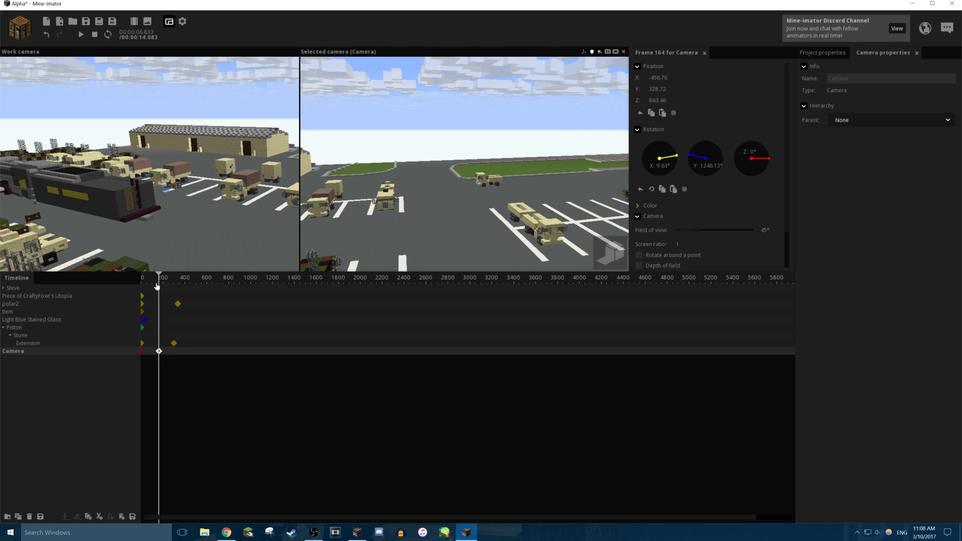
{"action": "left_click_drag", "start_coordinate": [154, 280], "coordinate": [113, 280]}
{"action": "key", "text": "space"}
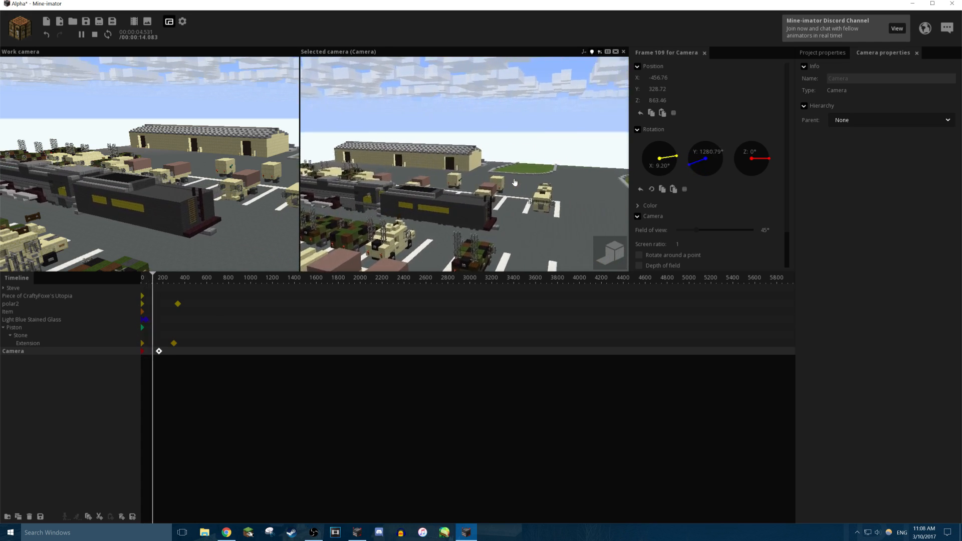
Stop the playback, sample the particle presets, and create a particle creator from the Smoke preset.
{"action": "key", "text": "Return"}
{"action": "left_click", "coordinate": [19, 29]}
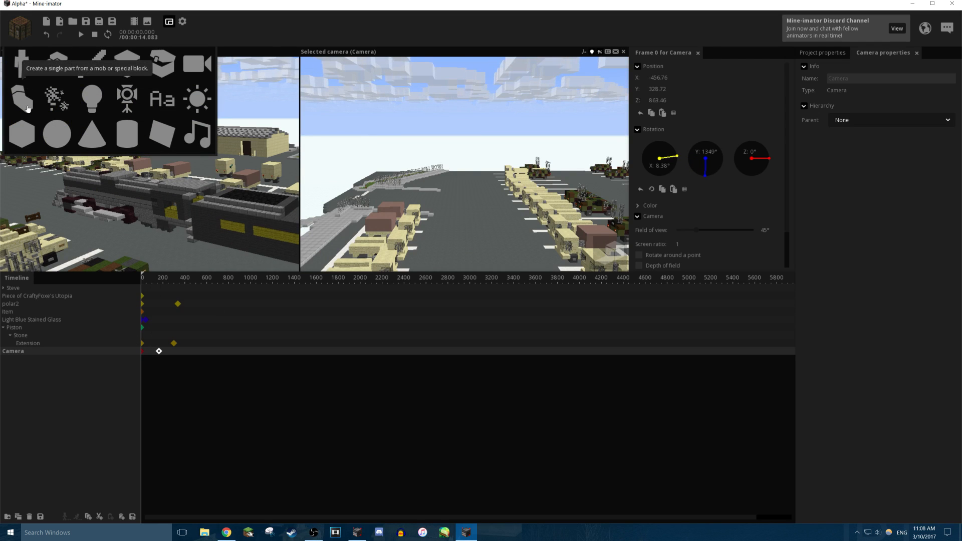
{"action": "left_click", "coordinate": [53, 104]}
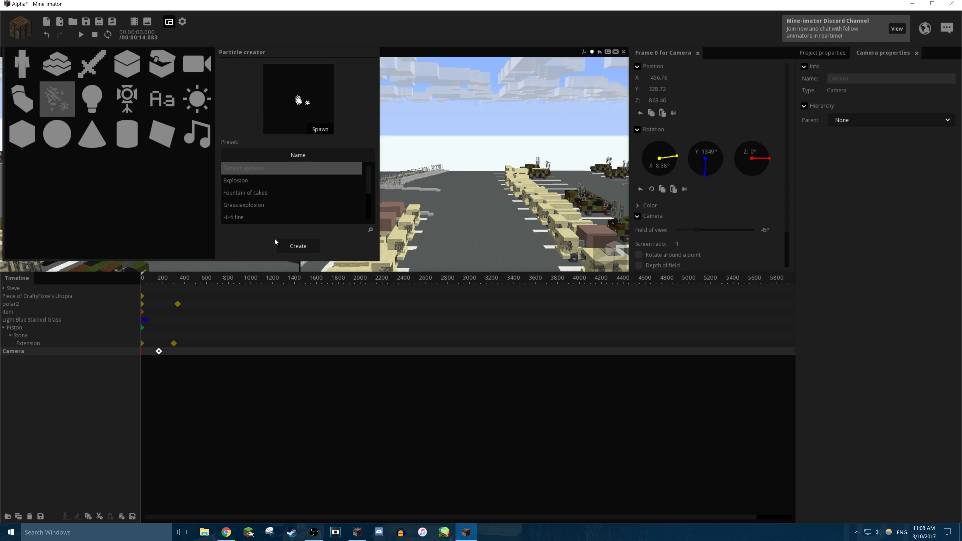
{"action": "left_click", "coordinate": [245, 183]}
{"action": "left_click", "coordinate": [246, 193]}
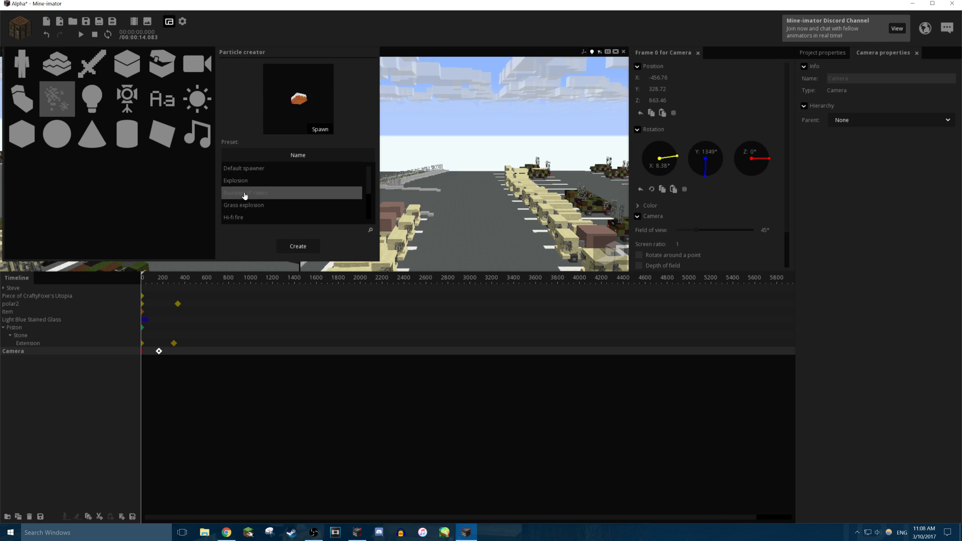
{"action": "left_click", "coordinate": [246, 206]}
{"action": "left_click", "coordinate": [246, 218]}
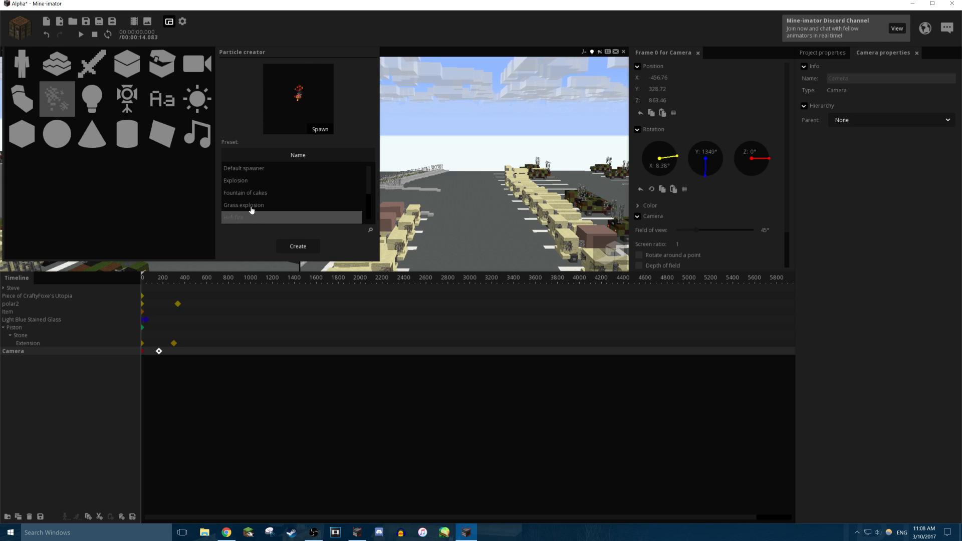
{"action": "scroll", "coordinate": [251, 210], "scroll_direction": "down", "scroll_amount": 3}
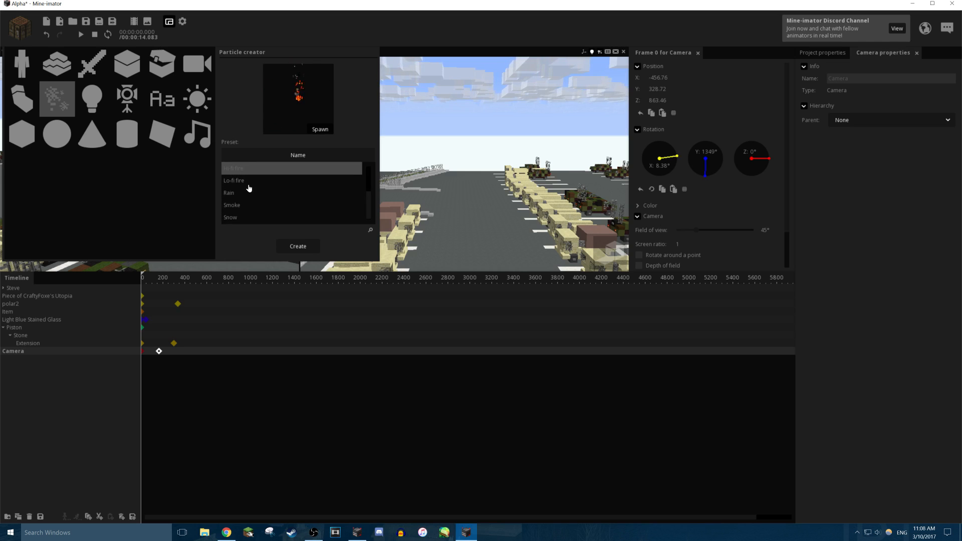
{"action": "scroll", "coordinate": [247, 191], "scroll_direction": "up", "scroll_amount": 2}
{"action": "scroll", "coordinate": [250, 197], "scroll_direction": "down", "scroll_amount": 2}
{"action": "left_click", "coordinate": [246, 204]}
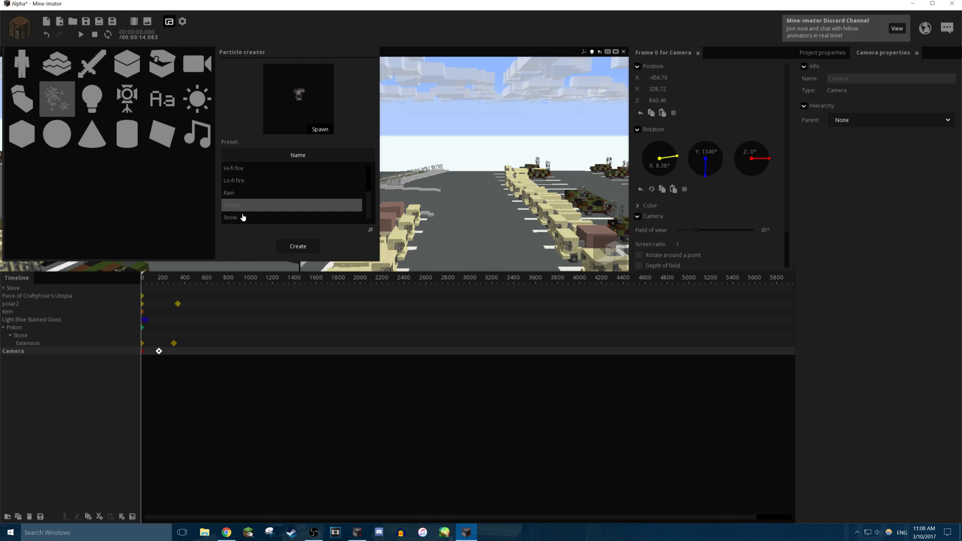
{"action": "left_click", "coordinate": [297, 247]}
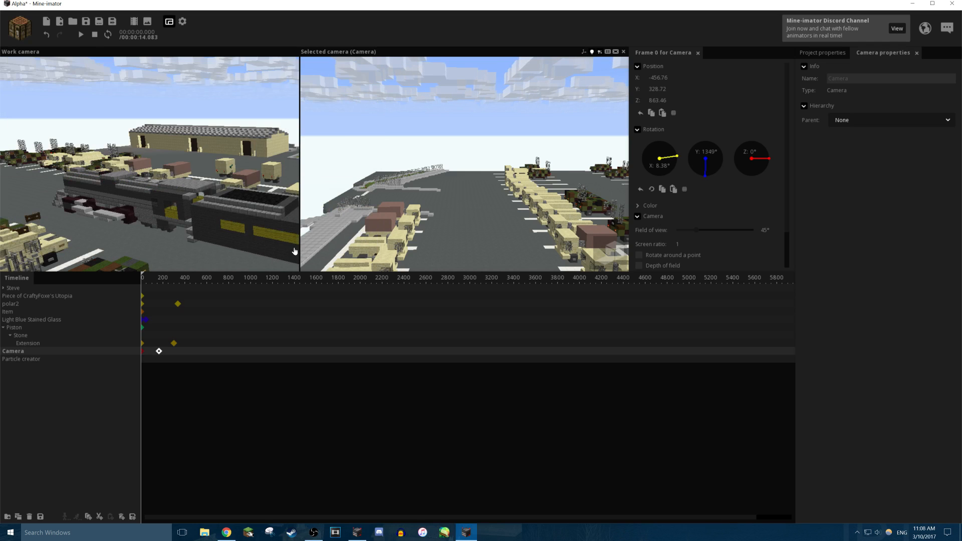
Select the Particle creator, move it along its X axis to about -673.25, and widen the work camera view.
{"action": "left_click", "coordinate": [39, 359]}
{"action": "right_click_drag", "start_coordinate": [149, 165], "coordinate": [228, 178]}
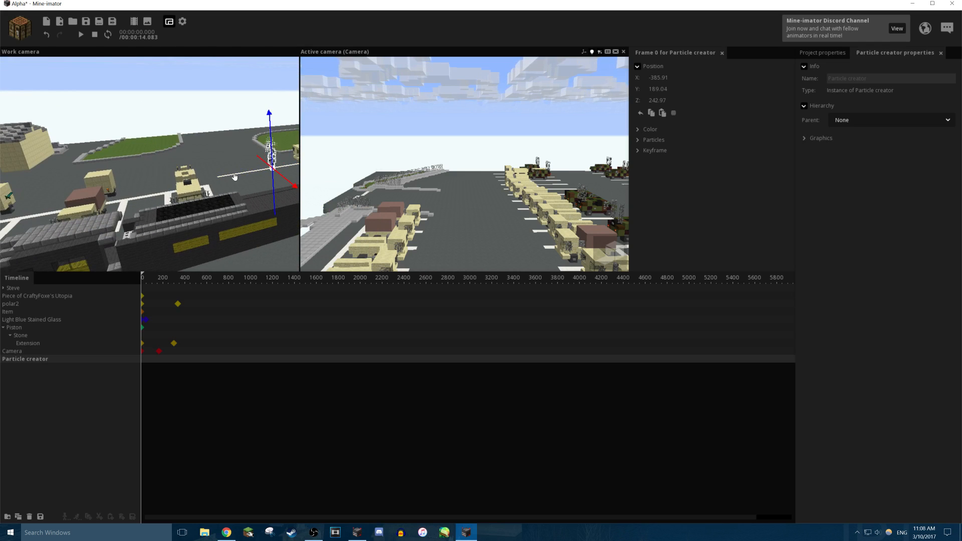
{"action": "left_click_drag", "start_coordinate": [235, 174], "coordinate": [20, 208]}
{"action": "mouse_move", "coordinate": [80, 185]}
{"action": "right_mouse_down"}
{"action": "mouse_move", "coordinate": [40, 188]}
{"action": "mouse_move", "coordinate": [91, 186]}
{"action": "right_mouse_up"}
{"action": "right_click_drag", "start_coordinate": [275, 192], "coordinate": [277, 192]}
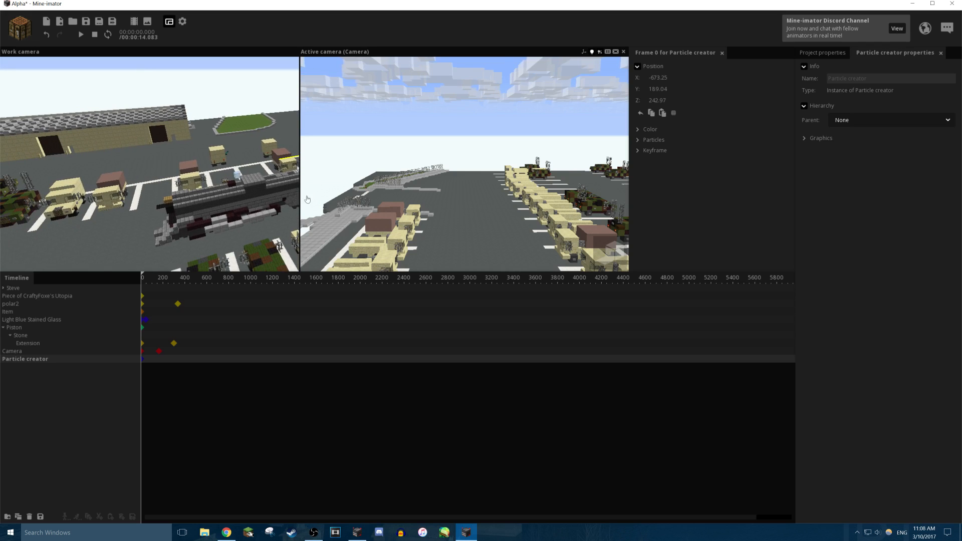
{"action": "left_click_drag", "start_coordinate": [300, 201], "coordinate": [433, 202]}
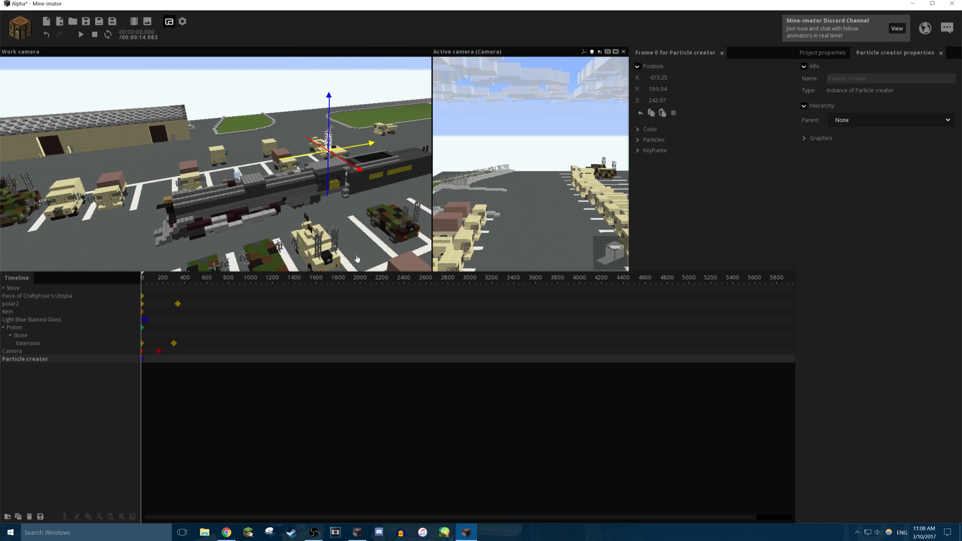
{"action": "right_click_drag", "start_coordinate": [276, 210], "coordinate": [246, 208]}
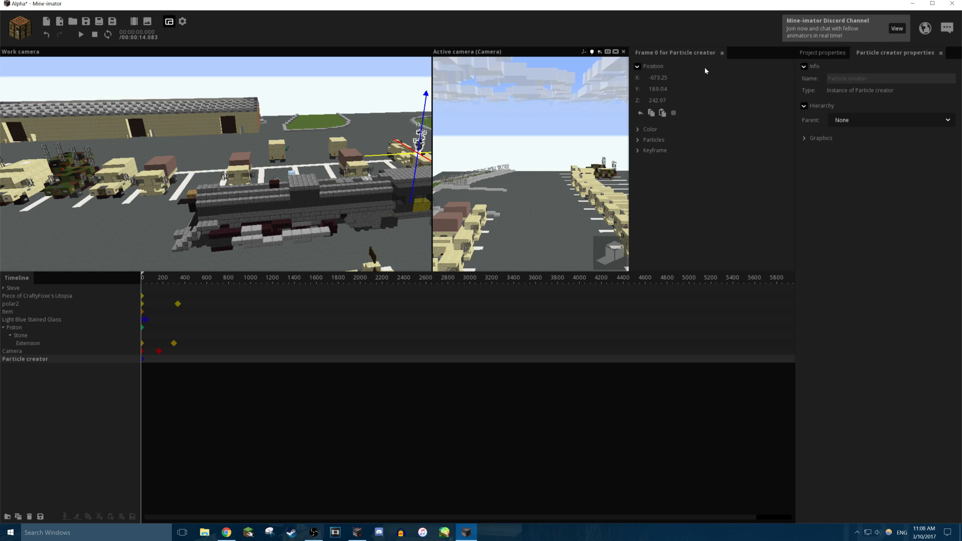
Parent the Particle creator to polar2 and place it on top of the locomotive's front at about X -356.68, Y 107.31, Z 7.54.
{"action": "left_click", "coordinate": [851, 127]}
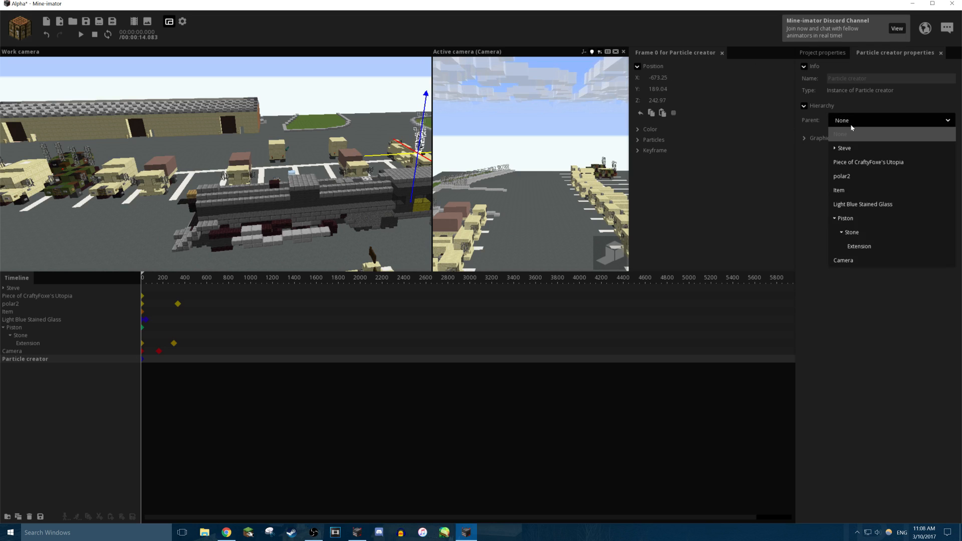
{"action": "left_click", "coordinate": [850, 177]}
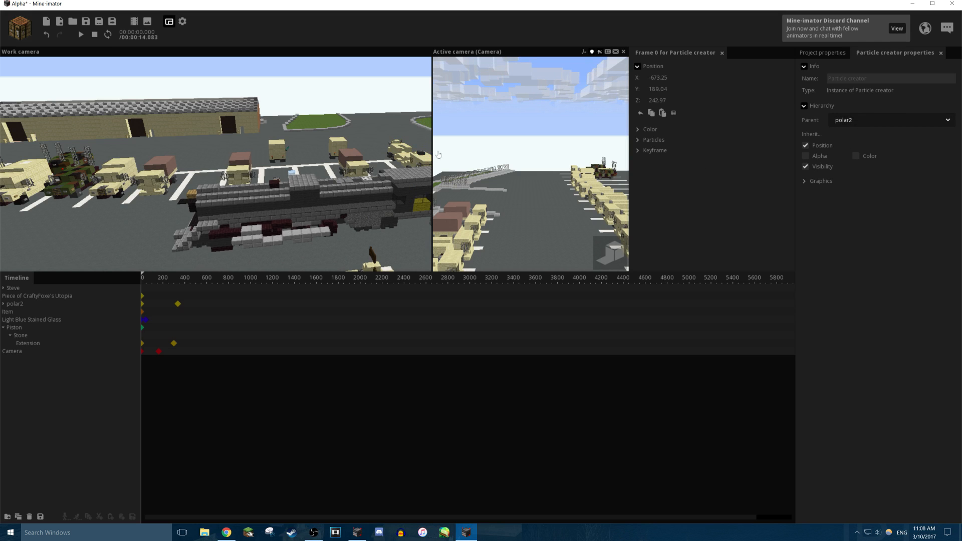
{"action": "right_click_drag", "start_coordinate": [215, 164], "coordinate": [376, 168]}
{"action": "left_click_drag", "start_coordinate": [83, 120], "coordinate": [471, 226]}
{"action": "right_click_drag", "start_coordinate": [407, 203], "coordinate": [179, 128]}
{"action": "left_click_drag", "start_coordinate": [193, 142], "coordinate": [299, 168]}
{"action": "right_click_drag", "start_coordinate": [298, 168], "coordinate": [371, 198]}
{"action": "right_click_drag", "start_coordinate": [315, 170], "coordinate": [319, 173]}
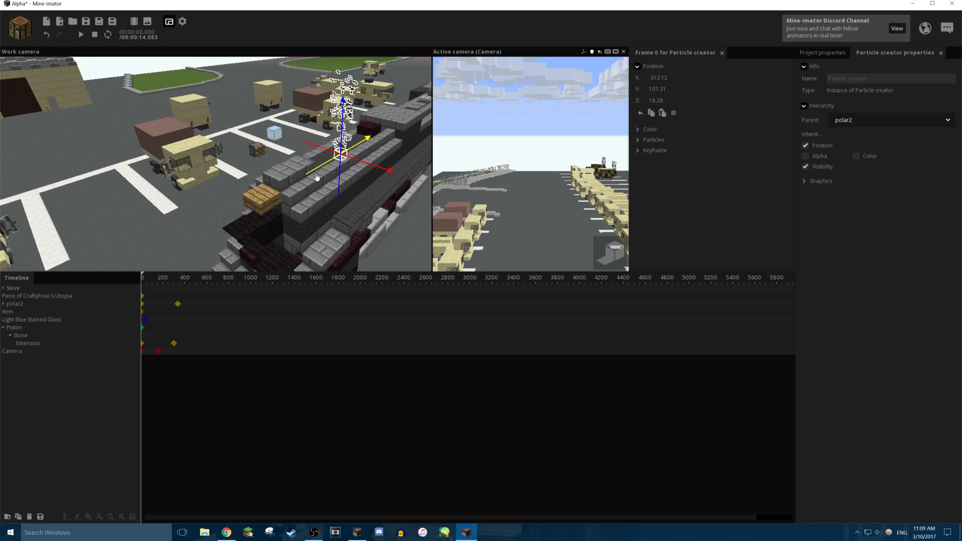
{"action": "left_click_drag", "start_coordinate": [290, 193], "coordinate": [319, 192]}
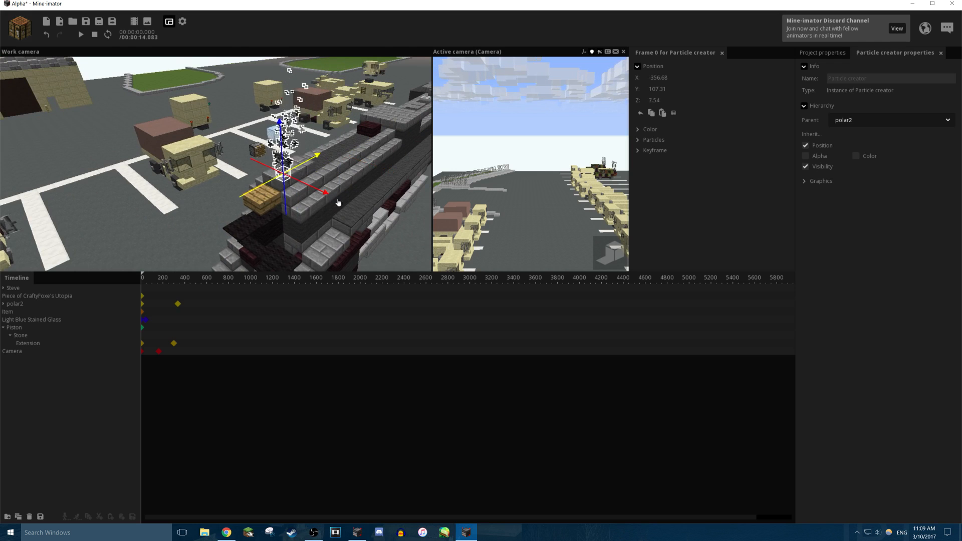
{"action": "key", "text": "s"}
{"action": "mouse_move", "coordinate": [337, 202]}
{"action": "right_mouse_down"}
{"action": "mouse_move", "coordinate": [345, 200]}
{"action": "mouse_move", "coordinate": [334, 205]}
{"action": "right_mouse_up"}
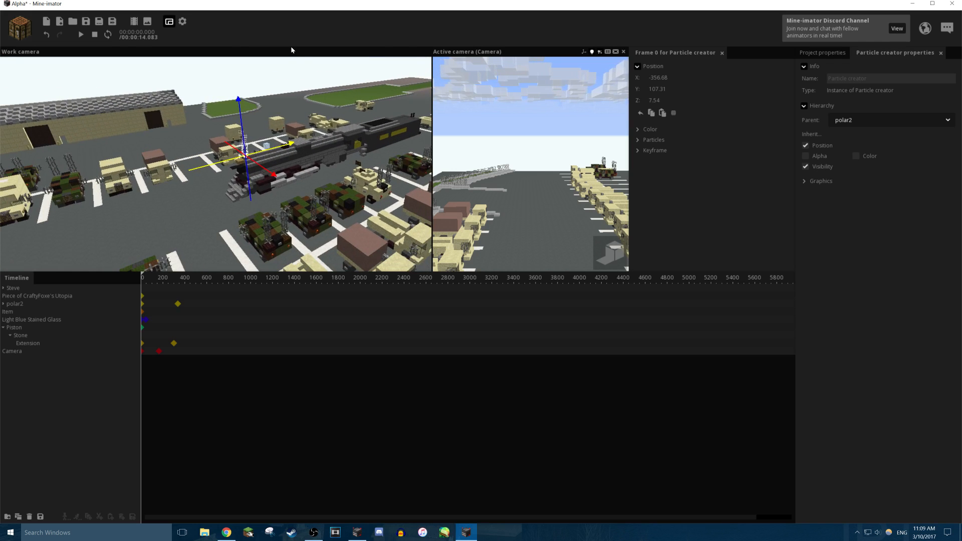
Deselect the Particle creator, play the animation to watch the smoke on the moving locomotive, and stop the playback.
{"action": "left_click", "coordinate": [279, 87]}
{"action": "right_click_drag", "start_coordinate": [279, 86], "coordinate": [282, 100]}
{"action": "key", "text": "w"}
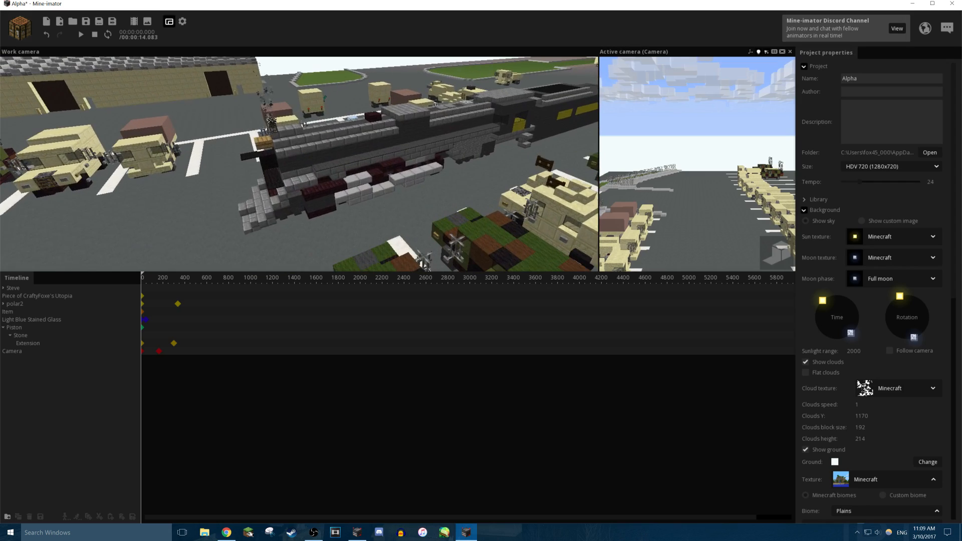
{"action": "key", "text": "space"}
{"action": "left_click_drag", "start_coordinate": [329, 165], "coordinate": [251, 148]}
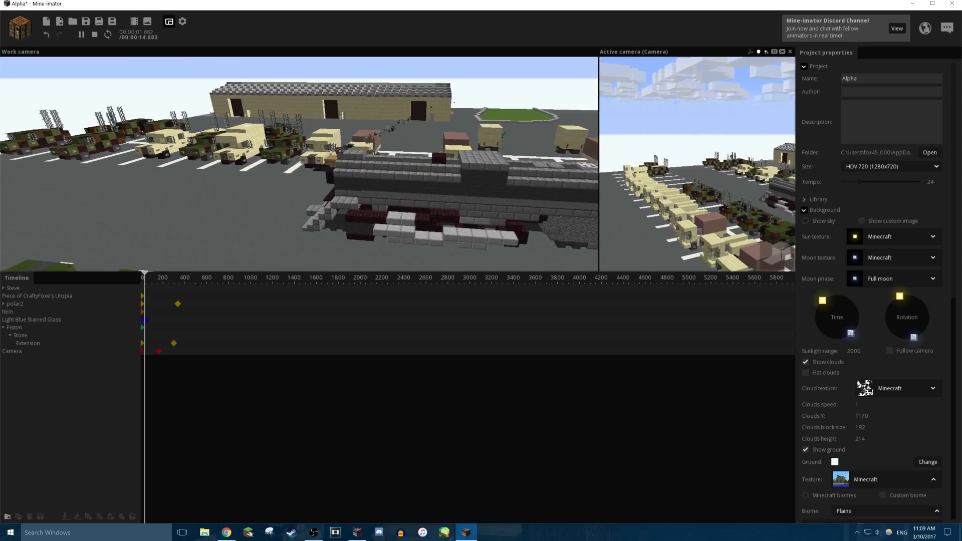
{"action": "mouse_move", "coordinate": [250, 148]}
{"action": "right_mouse_down"}
{"action": "mouse_move", "coordinate": [213, 152]}
{"action": "mouse_move", "coordinate": [236, 132]}
{"action": "mouse_move", "coordinate": [337, 143]}
{"action": "mouse_move", "coordinate": [296, 165]}
{"action": "mouse_move", "coordinate": [265, 167]}
{"action": "mouse_move", "coordinate": [254, 152]}
{"action": "right_mouse_up"}
{"action": "key", "text": "w"}
{"action": "key", "text": "a"}
{"action": "key", "text": "s"}
{"action": "key", "text": "d"}
{"action": "key", "text": "s"}
{"action": "left_click", "coordinate": [95, 35]}
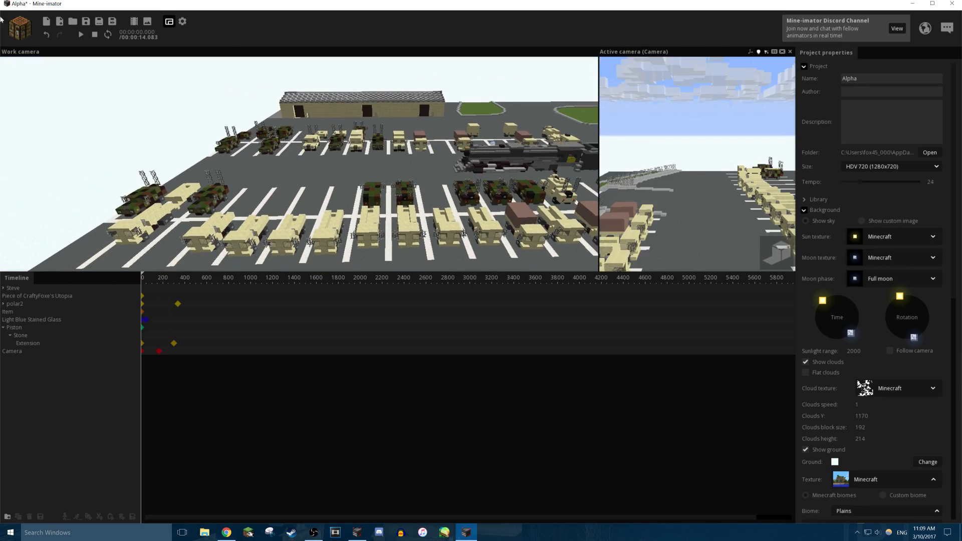
Create a point light and a spot light in the scene.
{"action": "left_click", "coordinate": [21, 28]}
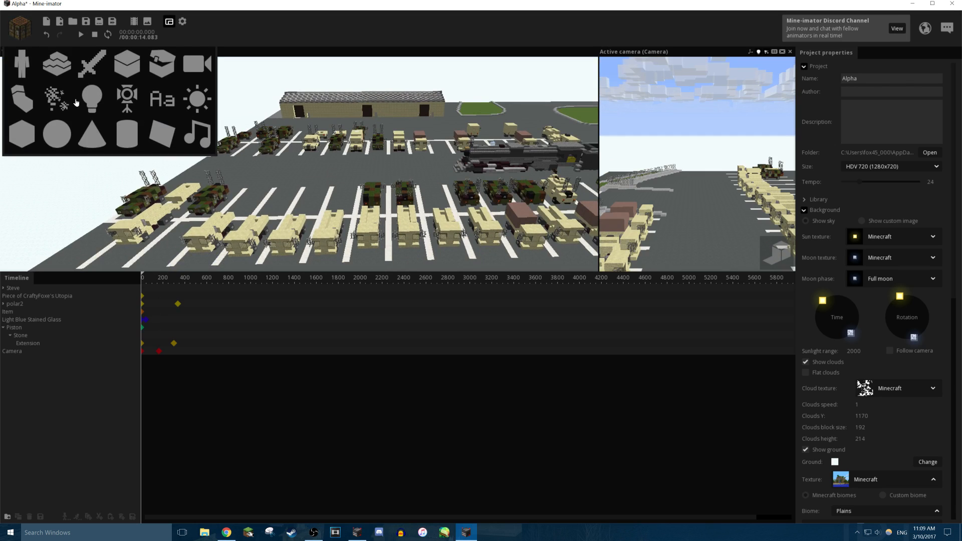
{"action": "left_click", "coordinate": [93, 102]}
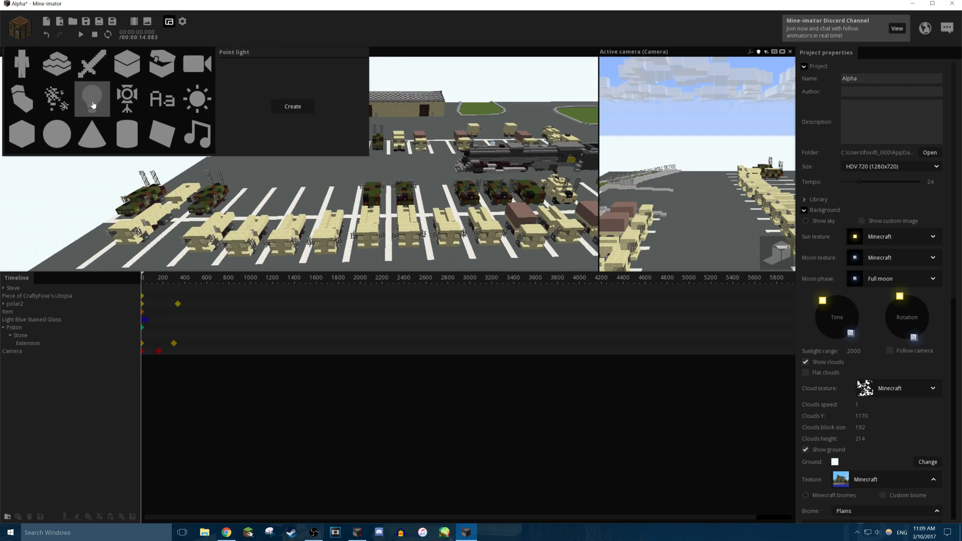
{"action": "left_click", "coordinate": [297, 106]}
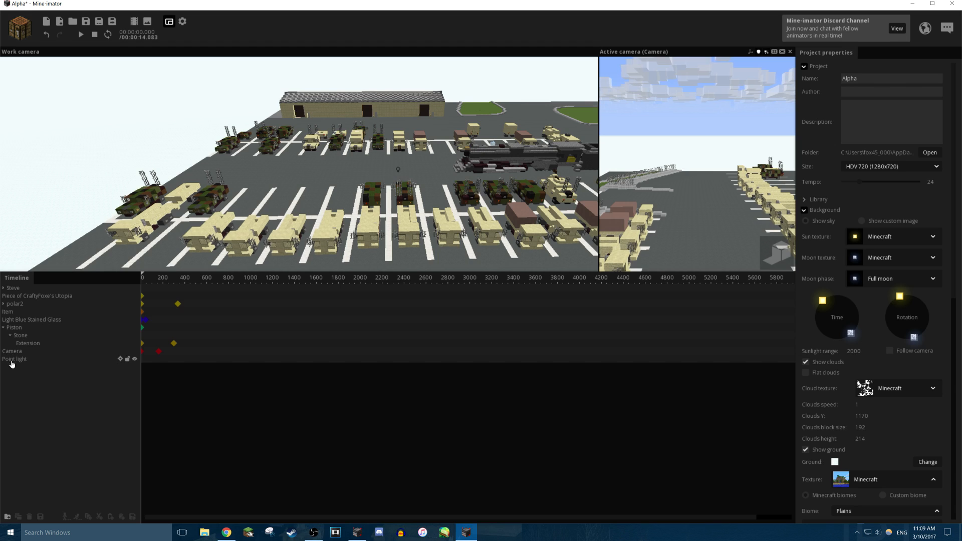
{"action": "left_click", "coordinate": [20, 35]}
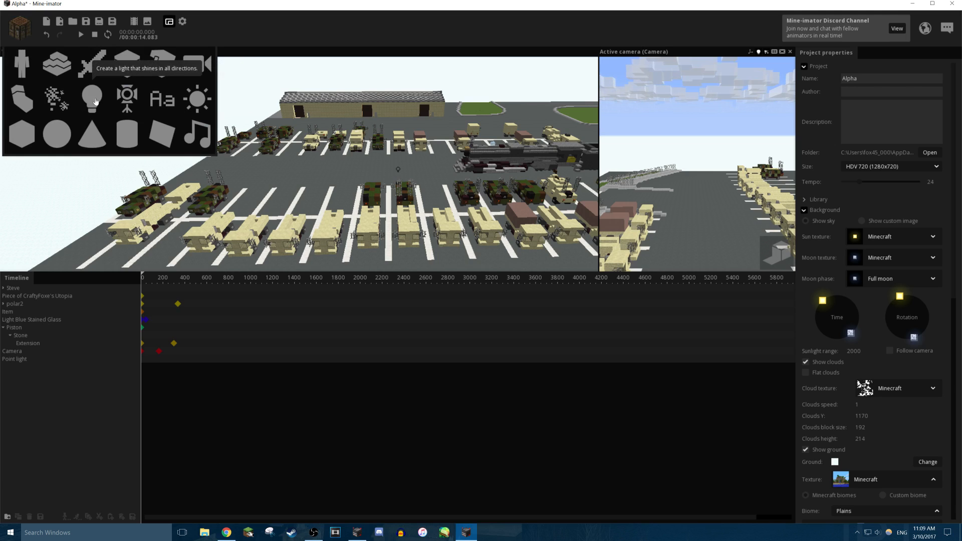
{"action": "left_click", "coordinate": [123, 100]}
{"action": "left_click", "coordinate": [298, 107]}
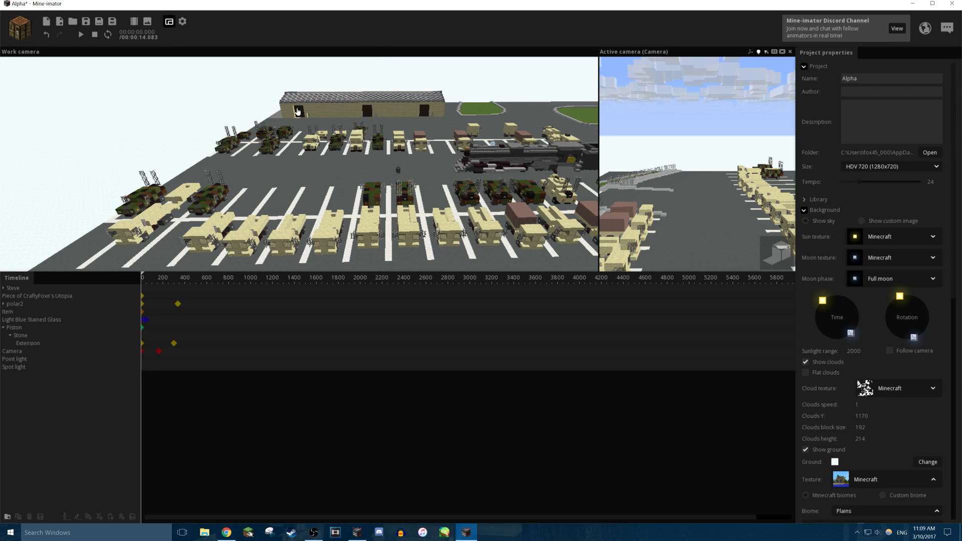
Select the Point light and rotate the background time of day until the scene is at dusk.
{"action": "left_click", "coordinate": [26, 361]}
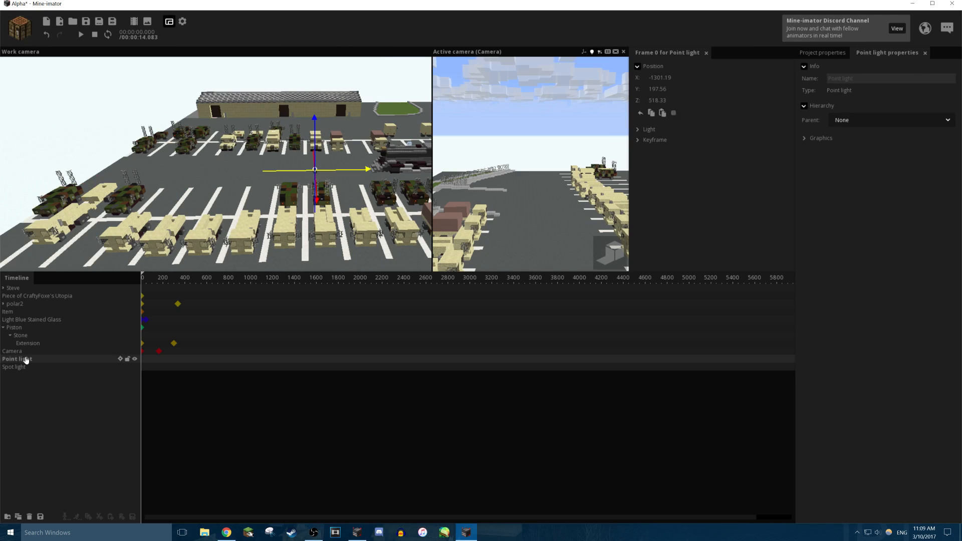
{"action": "key", "text": "w"}
{"action": "right_click_drag", "start_coordinate": [216, 164], "coordinate": [131, 163]}
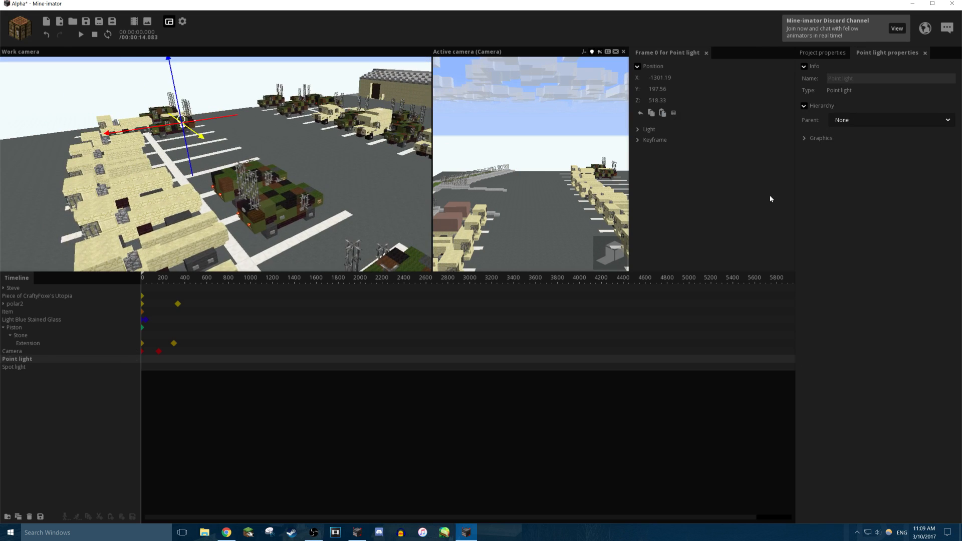
{"action": "left_click", "coordinate": [827, 53]}
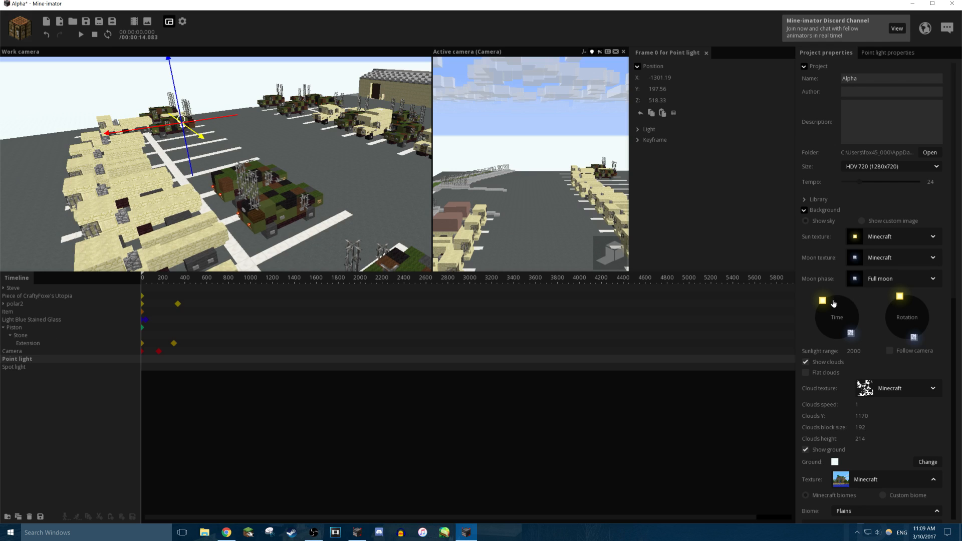
{"action": "left_click_drag", "start_coordinate": [834, 303], "coordinate": [817, 322]}
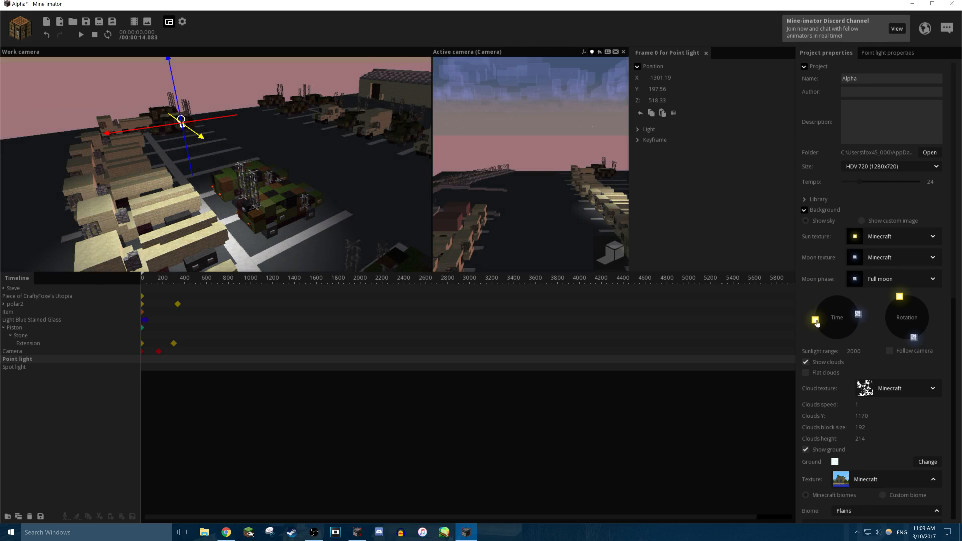
Move the Point light along its Z axis to about 177.48.
{"action": "left_click_drag", "start_coordinate": [356, 215], "coordinate": [419, 220]}
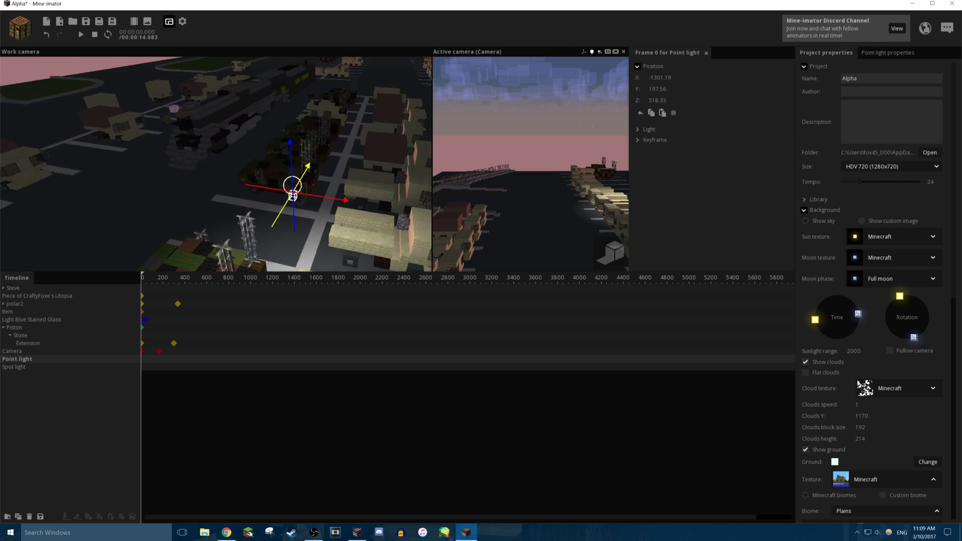
{"action": "left_click_drag", "start_coordinate": [185, 88], "coordinate": [234, 109]}
{"action": "left_click_drag", "start_coordinate": [318, 126], "coordinate": [31, 128]}
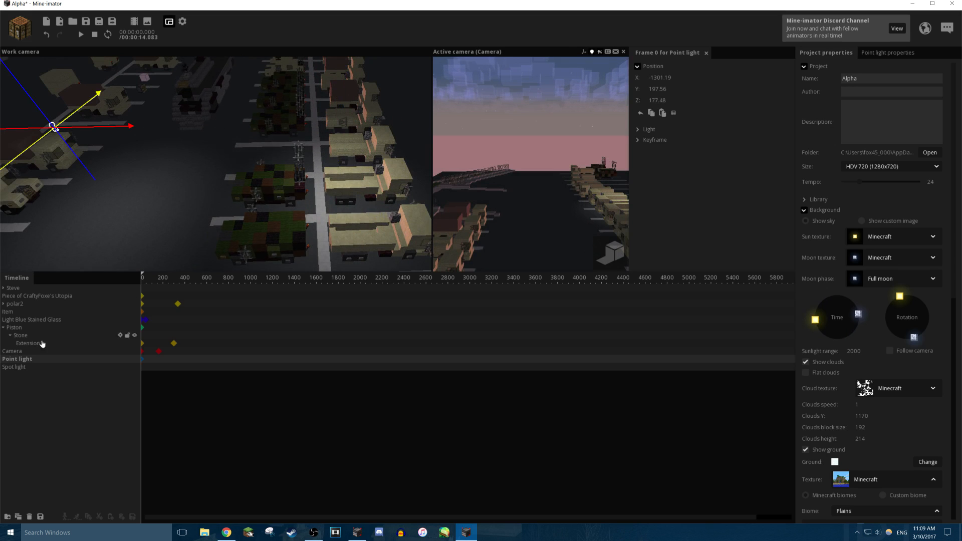
Select the Spot light, move it to about Z 486.77, and tilt it to about X 12.25°.
{"action": "left_click", "coordinate": [7, 368]}
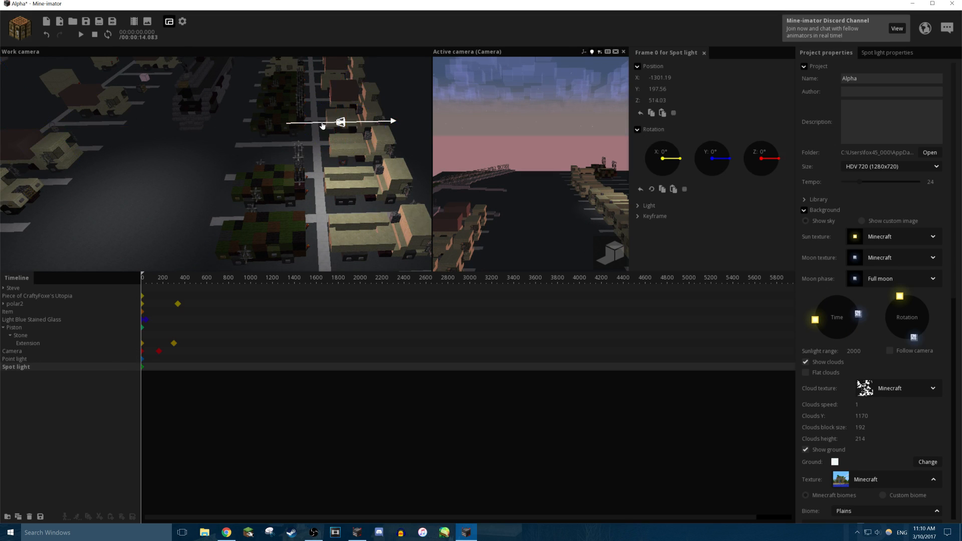
{"action": "left_click_drag", "start_coordinate": [323, 125], "coordinate": [369, 88]}
{"action": "right_click_drag", "start_coordinate": [309, 177], "coordinate": [309, 176]}
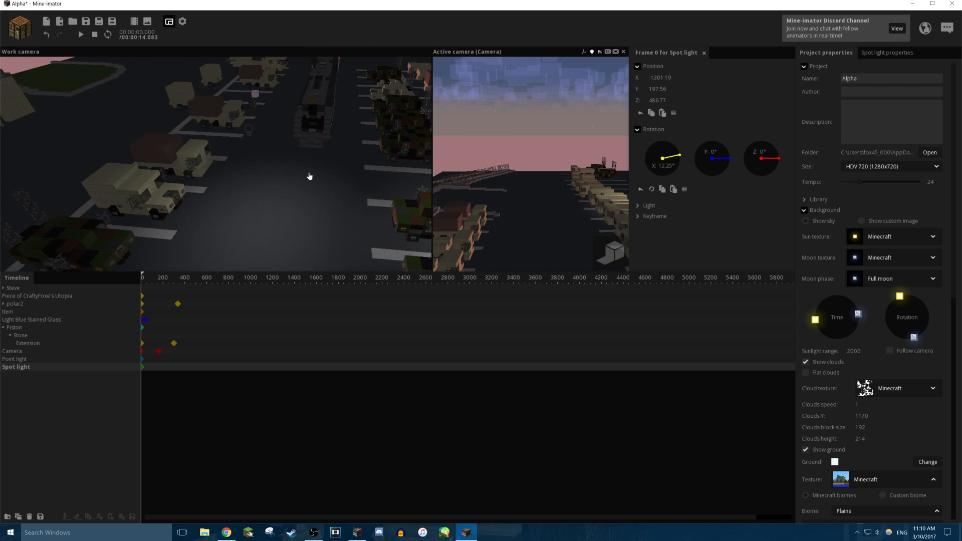
Select the Point light and reposition it in front of the locomotive at about Y 83.06, Z 173.89.
{"action": "left_click", "coordinate": [22, 353]}
{"action": "left_click", "coordinate": [22, 359]}
{"action": "key", "text": "w"}
{"action": "right_click_drag", "start_coordinate": [255, 156], "coordinate": [255, 156]}
{"action": "left_click_drag", "start_coordinate": [214, 117], "coordinate": [196, 183]}
{"action": "key", "text": "w"}
{"action": "right_click_drag", "start_coordinate": [208, 206], "coordinate": [227, 210]}
{"action": "key", "text": "s"}
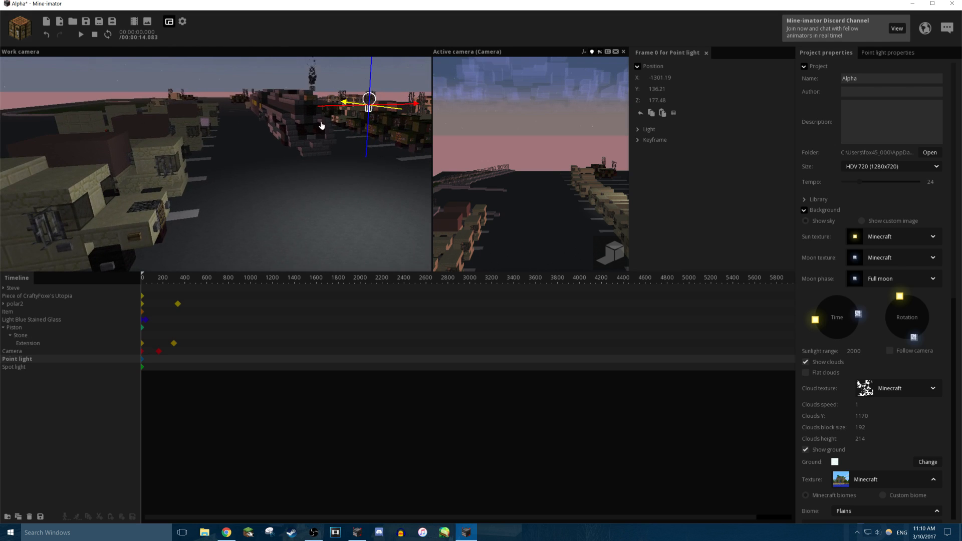
{"action": "left_click_drag", "start_coordinate": [329, 107], "coordinate": [396, 178]}
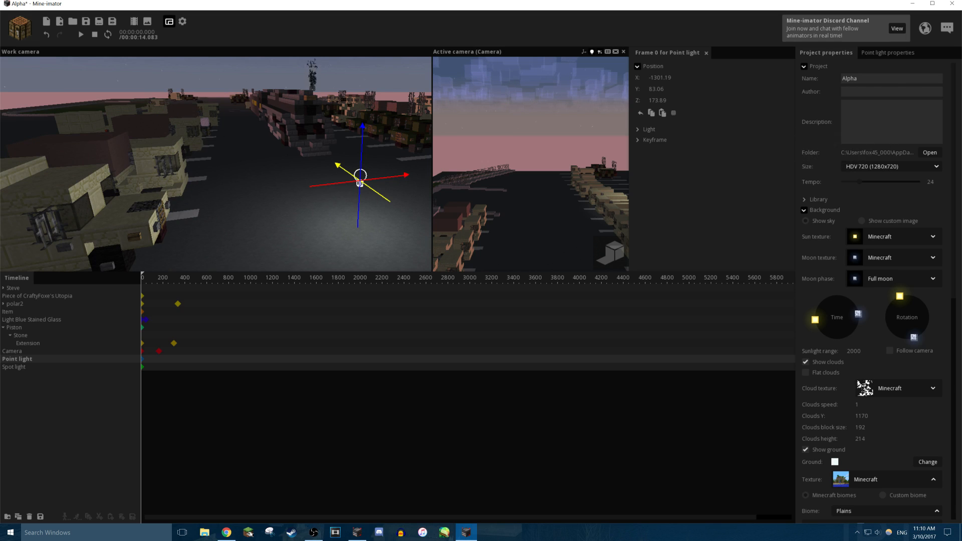
Parent the Point light to the polar2 locomotive in its hierarchy properties.
{"action": "left_click", "coordinate": [863, 53]}
{"action": "left_click", "coordinate": [851, 121]}
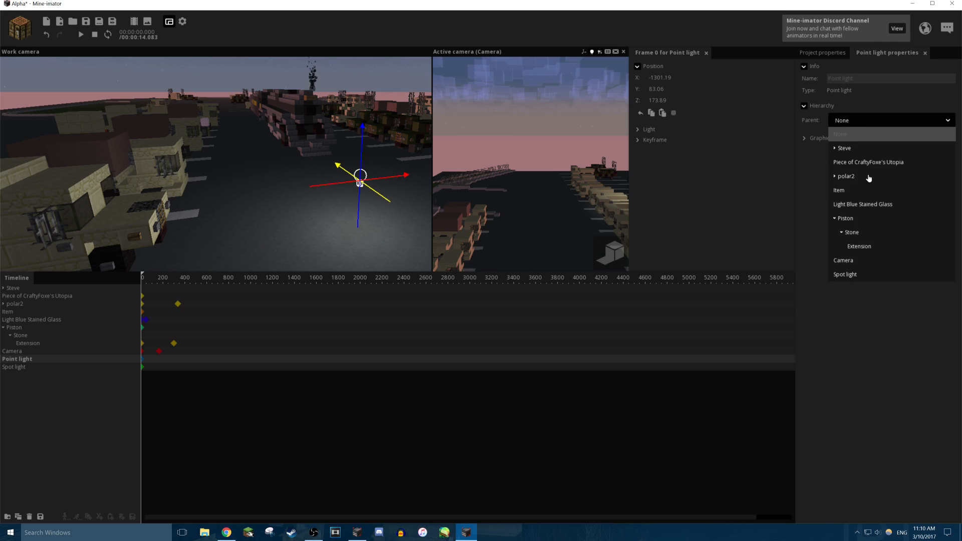
{"action": "left_click", "coordinate": [869, 176]}
{"action": "mouse_move", "coordinate": [344, 176]}
{"action": "right_mouse_down"}
{"action": "mouse_move", "coordinate": [389, 167]}
{"action": "mouse_move", "coordinate": [359, 171]}
{"action": "right_mouse_up"}
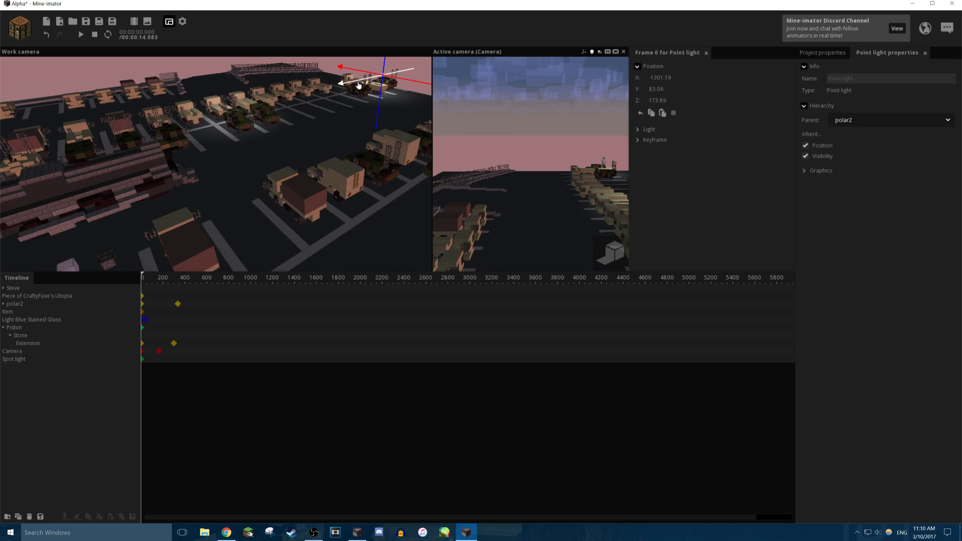
Move the Point light along the X and Z axes to the front of the locomotive, at about Z -11.16.
{"action": "left_click_drag", "start_coordinate": [358, 85], "coordinate": [175, 168]}
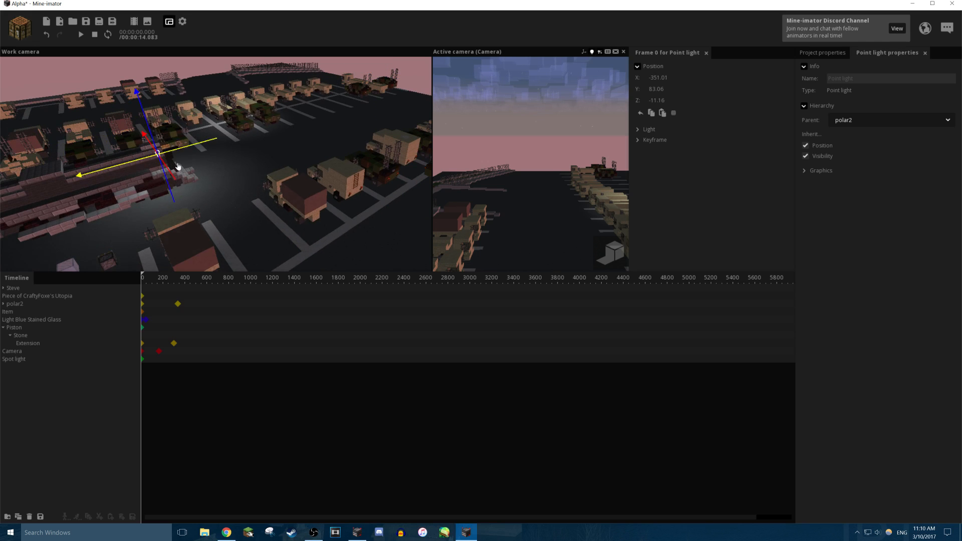
{"action": "right_click_drag", "start_coordinate": [177, 166], "coordinate": [187, 146]}
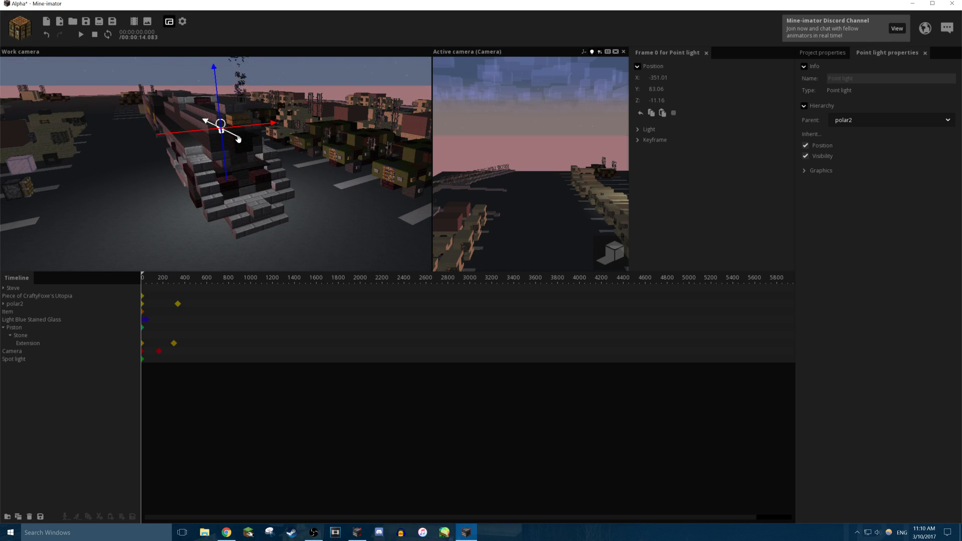
{"action": "left_click_drag", "start_coordinate": [239, 138], "coordinate": [277, 166]}
{"action": "right_click_drag", "start_coordinate": [277, 167], "coordinate": [220, 156]}
Deselect the light and play the animation briefly to check how it follows the polar2 locomotive, stopping playback at the end.
{"action": "left_click", "coordinate": [363, 90]}
{"action": "key", "text": "s"}
{"action": "mouse_move", "coordinate": [363, 91]}
{"action": "right_mouse_down"}
{"action": "mouse_move", "coordinate": [351, 103]}
{"action": "mouse_move", "coordinate": [360, 99]}
{"action": "right_mouse_up"}
{"action": "key", "text": "w"}
{"action": "key", "text": "space"}
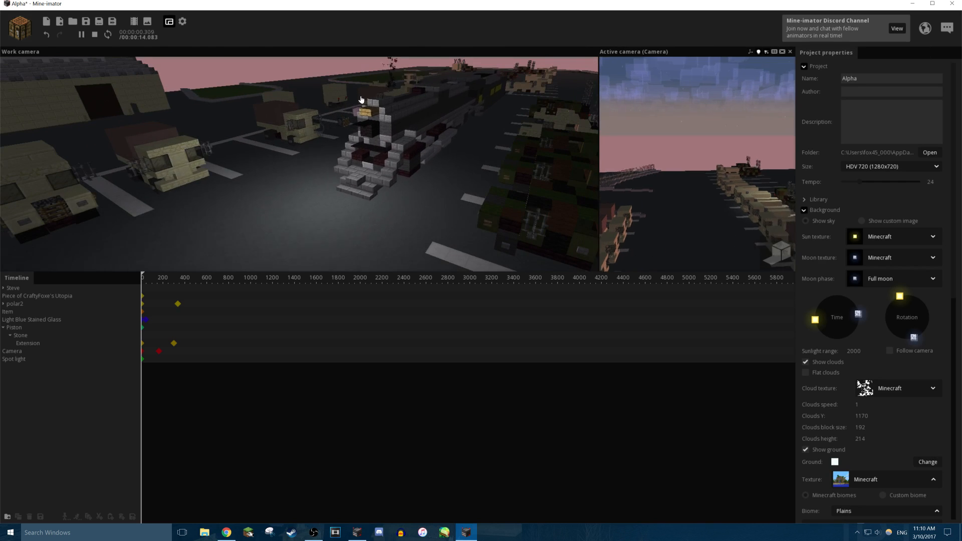
{"action": "key", "text": "s"}
{"action": "right_click_drag", "start_coordinate": [378, 136], "coordinate": [401, 137]}
{"action": "key", "text": "space"}
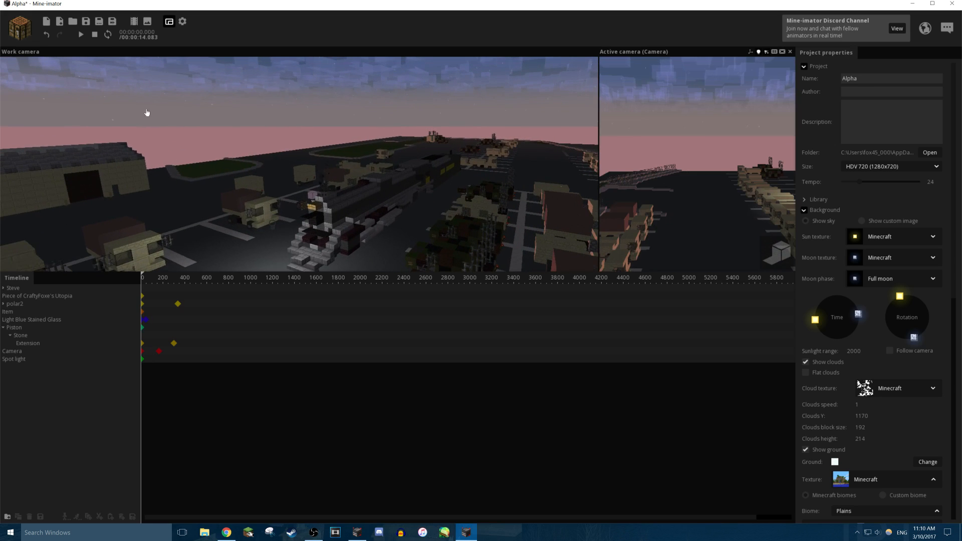
Create another Point light in the scene.
{"action": "left_click", "coordinate": [8, 25]}
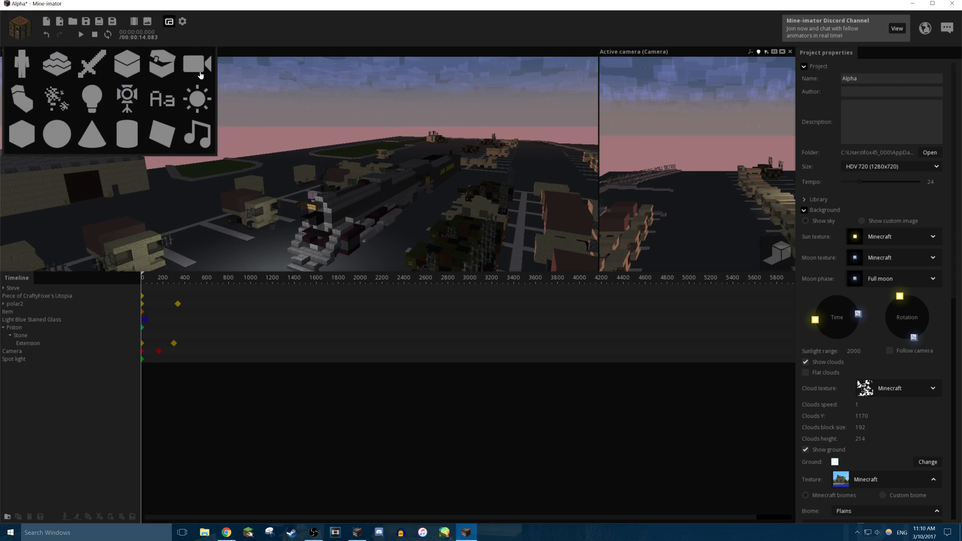
{"action": "left_click", "coordinate": [93, 104]}
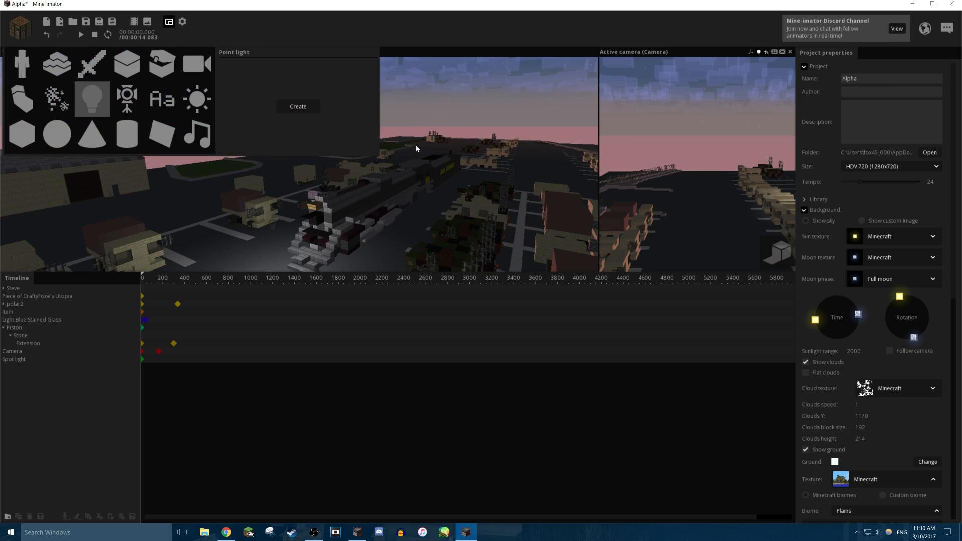
{"action": "left_click", "coordinate": [301, 112]}
{"action": "right_click_drag", "start_coordinate": [282, 241], "coordinate": [283, 243]}
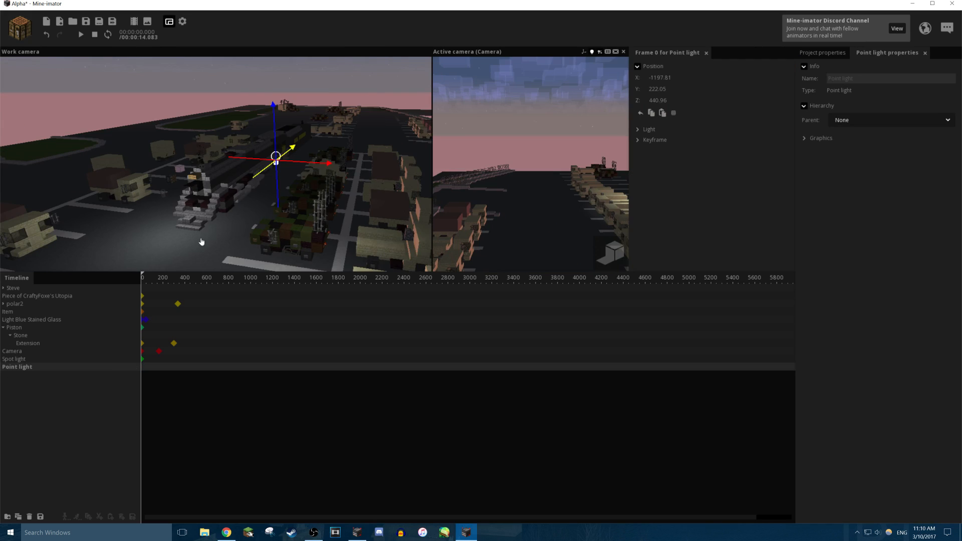
{"action": "right_click_drag", "start_coordinate": [202, 242], "coordinate": [284, 181]}
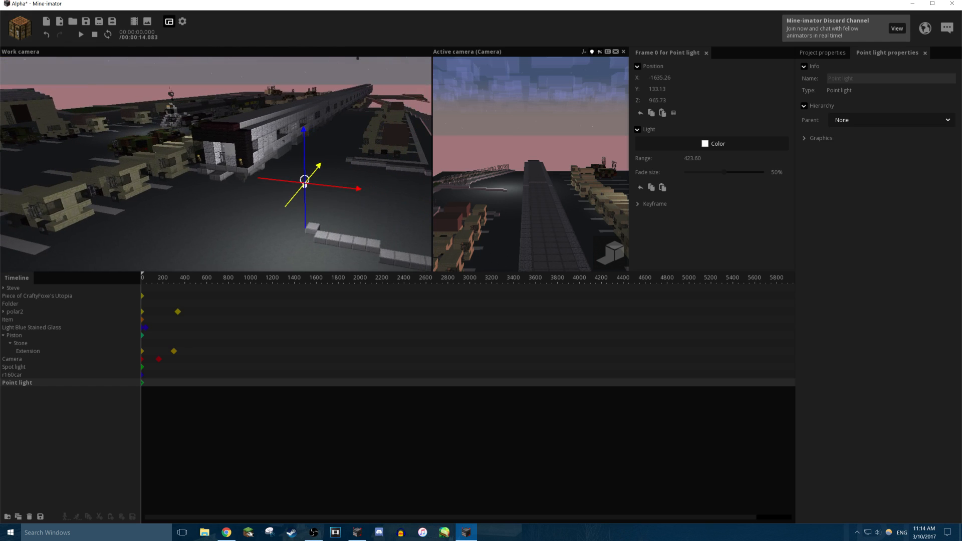
Move the Point light along its Z axis to about 841.84, in front of the r160car train.
{"action": "left_click_drag", "start_coordinate": [271, 182], "coordinate": [189, 171]}
{"action": "right_click_drag", "start_coordinate": [193, 187], "coordinate": [176, 145]}
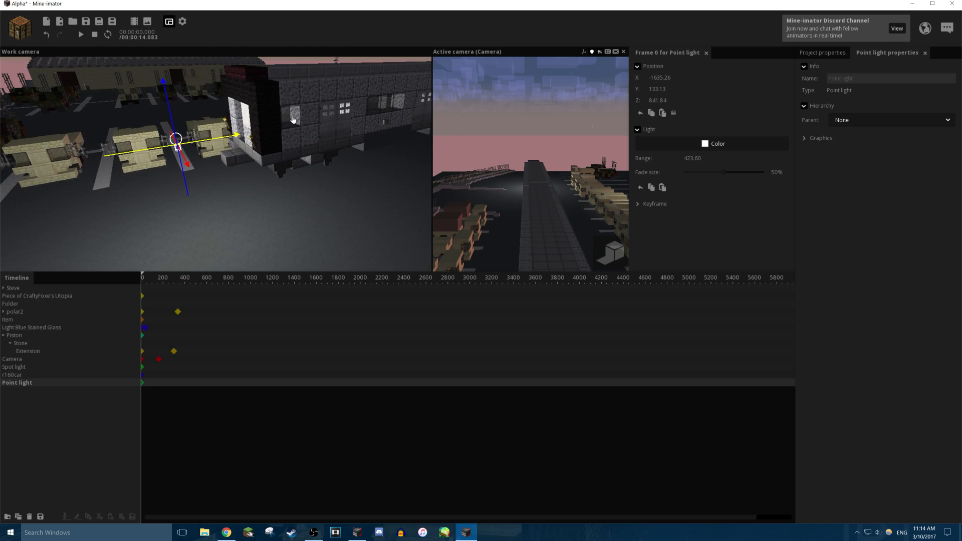
{"action": "right_click_drag", "start_coordinate": [193, 231], "coordinate": [185, 229]}
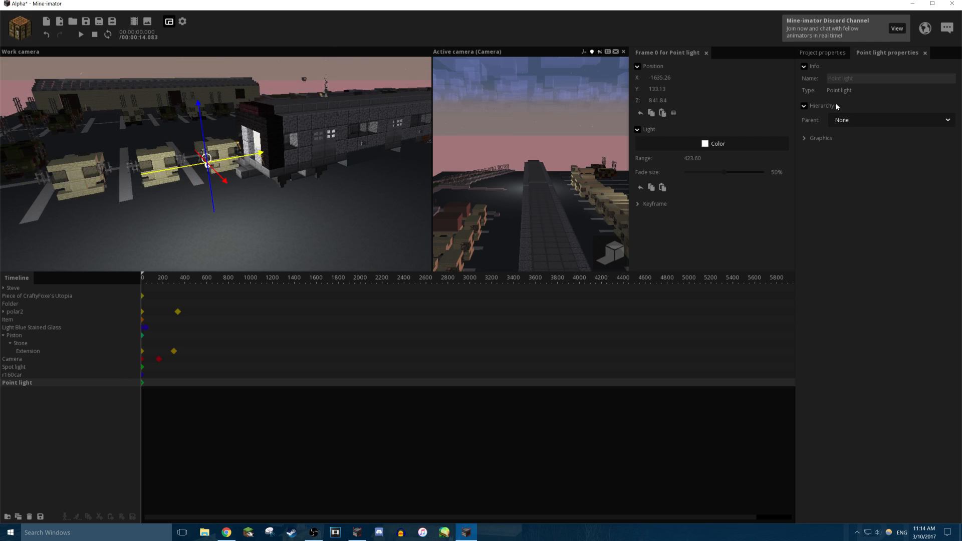
Try parenting the Point light to r160car and undo the change.
{"action": "left_click", "coordinate": [867, 123]}
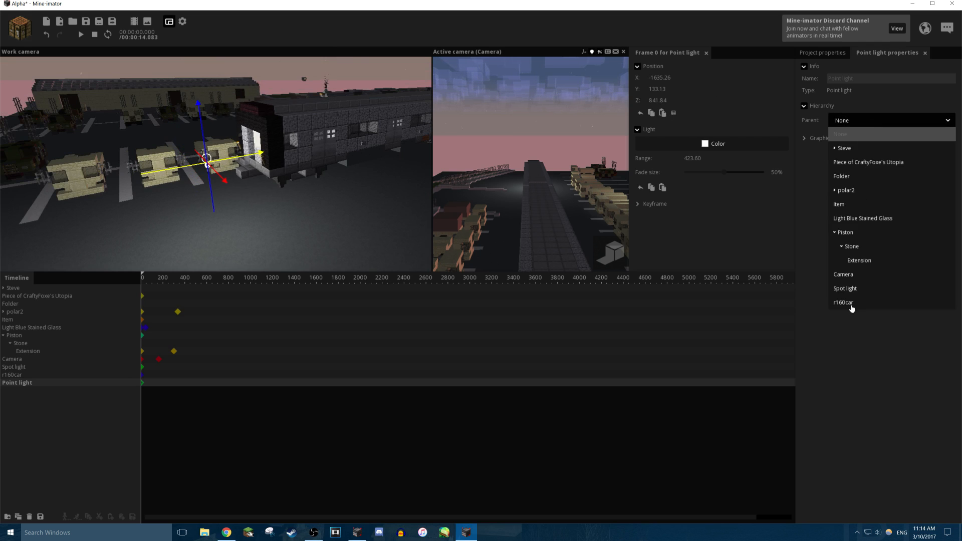
{"action": "left_click", "coordinate": [852, 305]}
{"action": "mouse_move", "coordinate": [236, 182]}
{"action": "right_mouse_down"}
{"action": "mouse_move", "coordinate": [241, 170]}
{"action": "mouse_move", "coordinate": [237, 191]}
{"action": "right_mouse_up"}
{"action": "key", "text": "ctrl+z"}
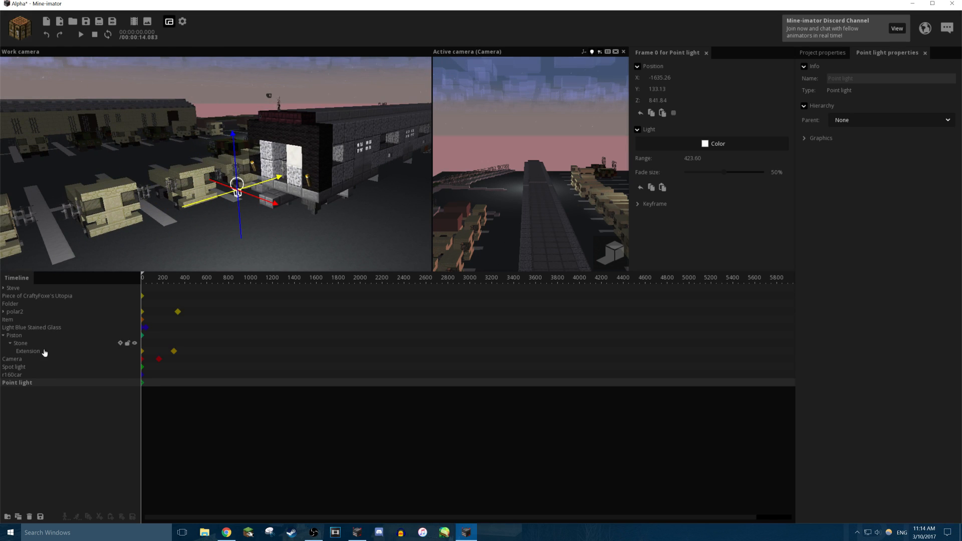
Select r160car together with the Point light and group them in a new timeline folder.
{"action": "left_click", "coordinate": [17, 376]}
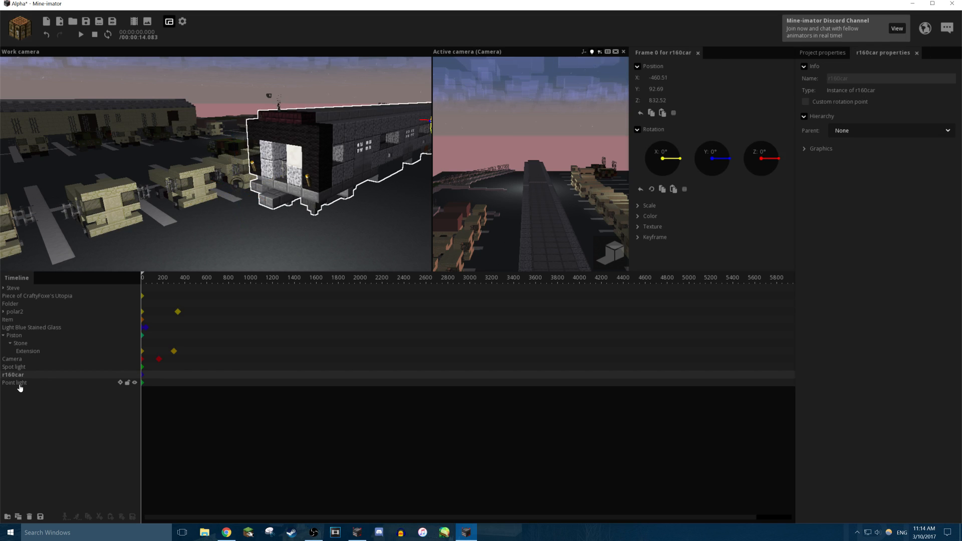
{"action": "left_click", "coordinate": [21, 384]}
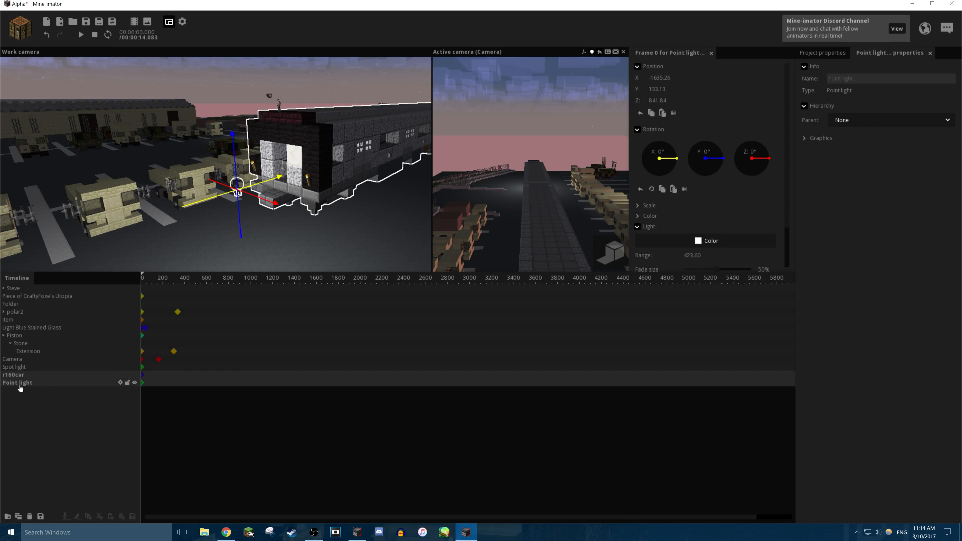
{"action": "left_click", "coordinate": [7, 518]}
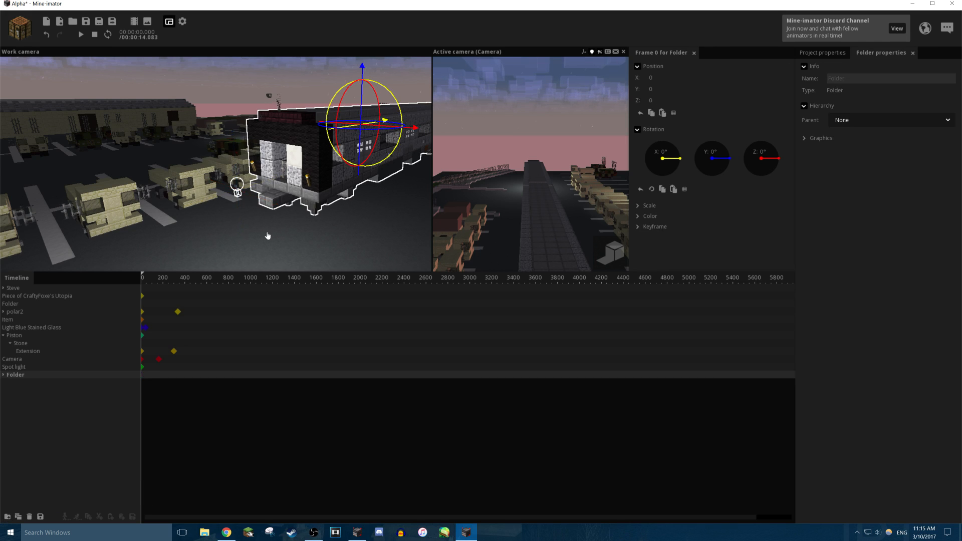
{"action": "key", "text": "w"}
{"action": "right_click_drag", "start_coordinate": [267, 234], "coordinate": [245, 257]}
{"action": "key", "text": "s"}
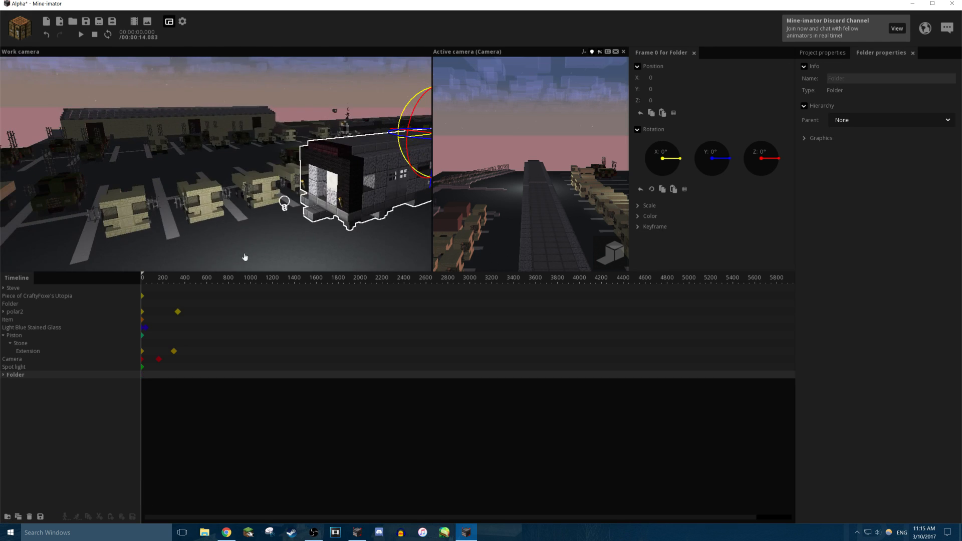
{"action": "left_click", "coordinate": [3, 376]}
{"action": "left_click", "coordinate": [3, 376]}
Move the folder holding the train and its light along the X axis to about 129.67, and deselect it.
{"action": "key", "text": "w"}
{"action": "right_click_drag", "start_coordinate": [211, 200], "coordinate": [234, 194]}
{"action": "key", "text": "s"}
{"action": "key", "text": "w"}
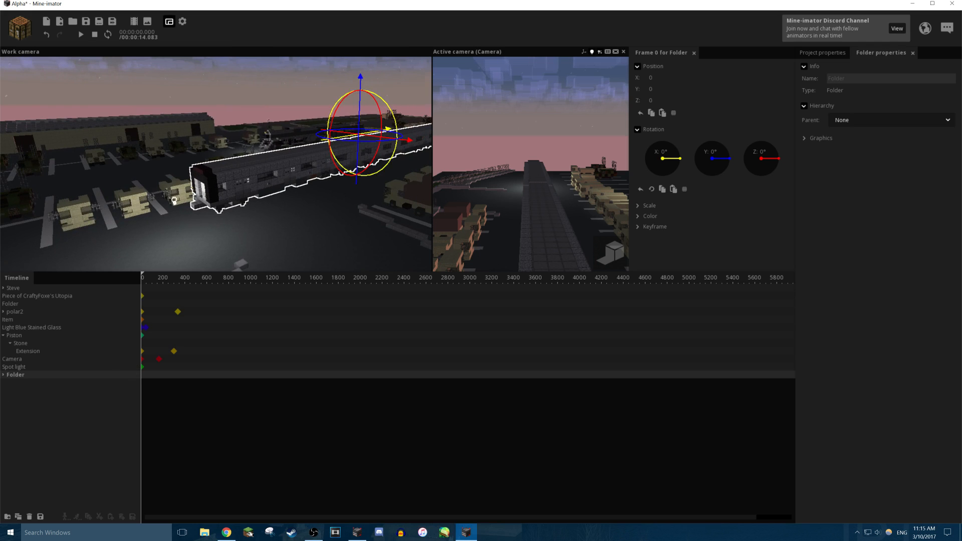
{"action": "mouse_move", "coordinate": [303, 193]}
{"action": "right_mouse_down"}
{"action": "mouse_move", "coordinate": [326, 208]}
{"action": "mouse_move", "coordinate": [303, 193]}
{"action": "right_mouse_up"}
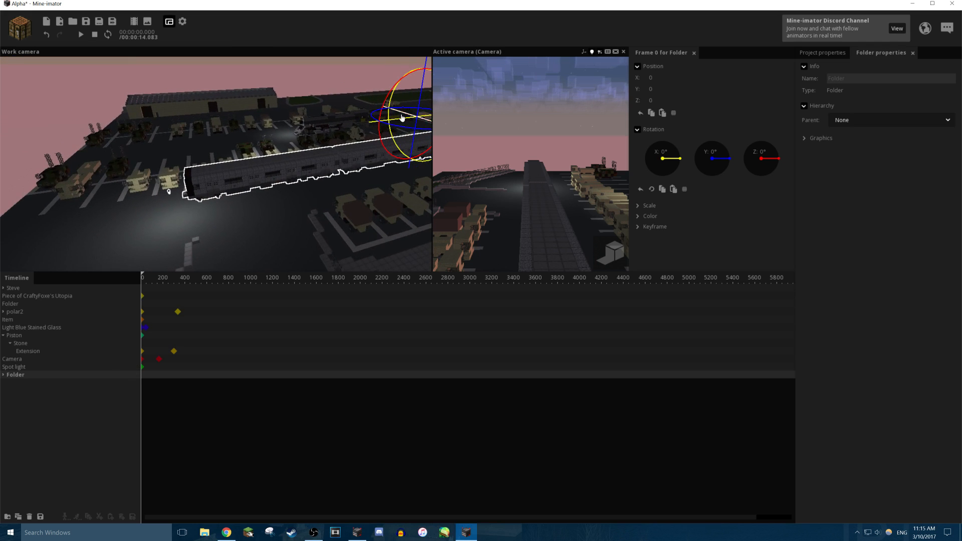
{"action": "left_click_drag", "start_coordinate": [400, 123], "coordinate": [422, 130]}
{"action": "right_click_drag", "start_coordinate": [422, 130], "coordinate": [453, 128]}
{"action": "right_click_drag", "start_coordinate": [216, 164], "coordinate": [182, 220]}
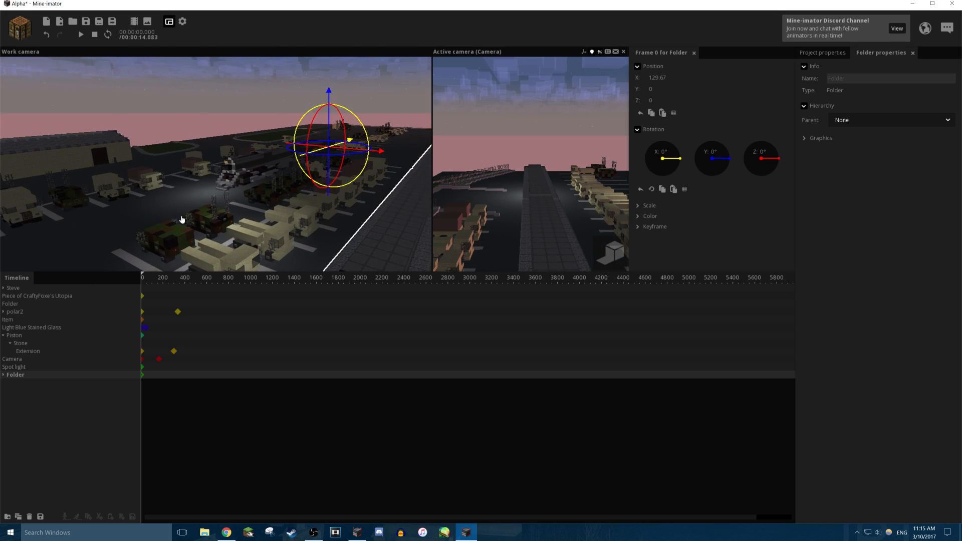
{"action": "left_click", "coordinate": [200, 108]}
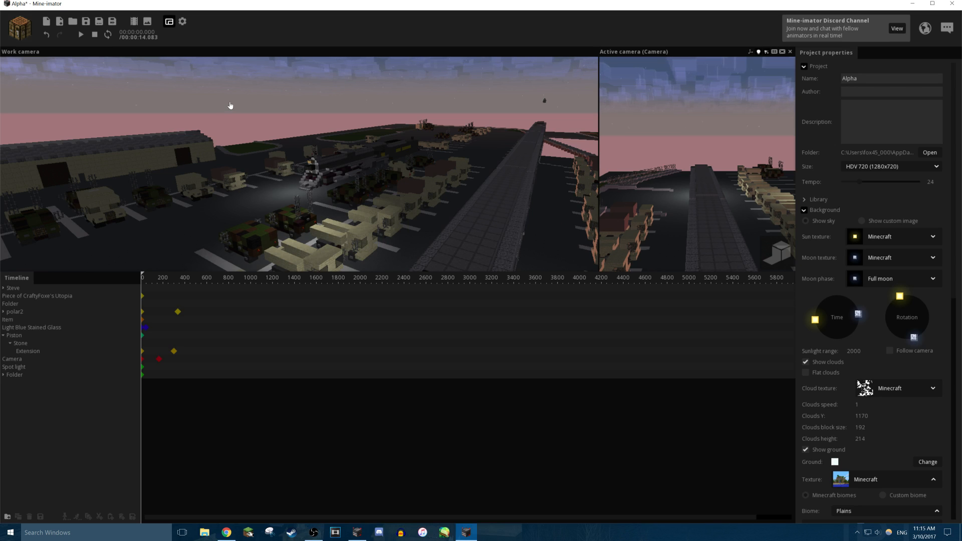
{"action": "mouse_move", "coordinate": [269, 189]}
{"action": "right_mouse_down"}
{"action": "mouse_move", "coordinate": [369, 211]}
{"action": "mouse_move", "coordinate": [253, 191]}
{"action": "right_mouse_up"}
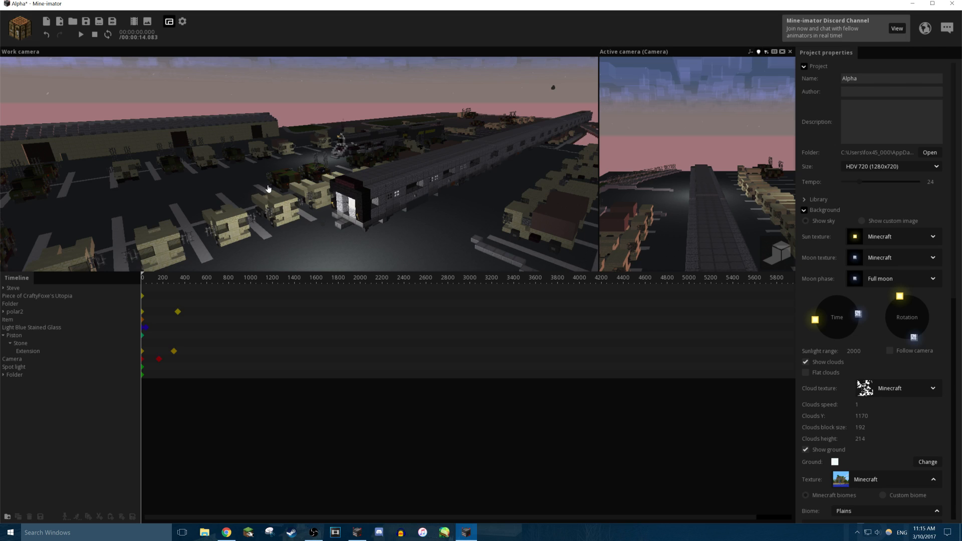
Import 1p.schematic from a subfolder of Fleet Week and create it as scenery with the Minecraft texture.
{"action": "left_click", "coordinate": [20, 27]}
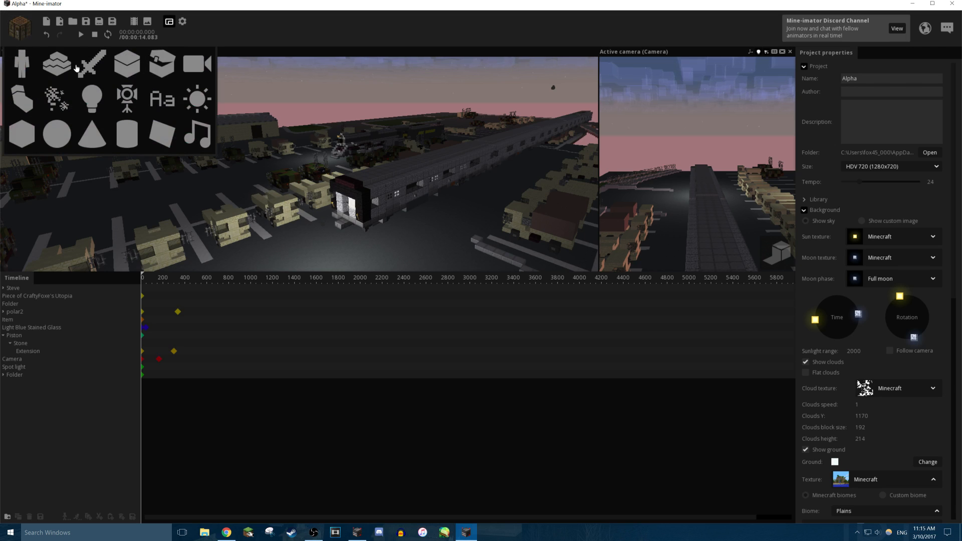
{"action": "left_click", "coordinate": [63, 66]}
{"action": "left_click", "coordinate": [331, 145]}
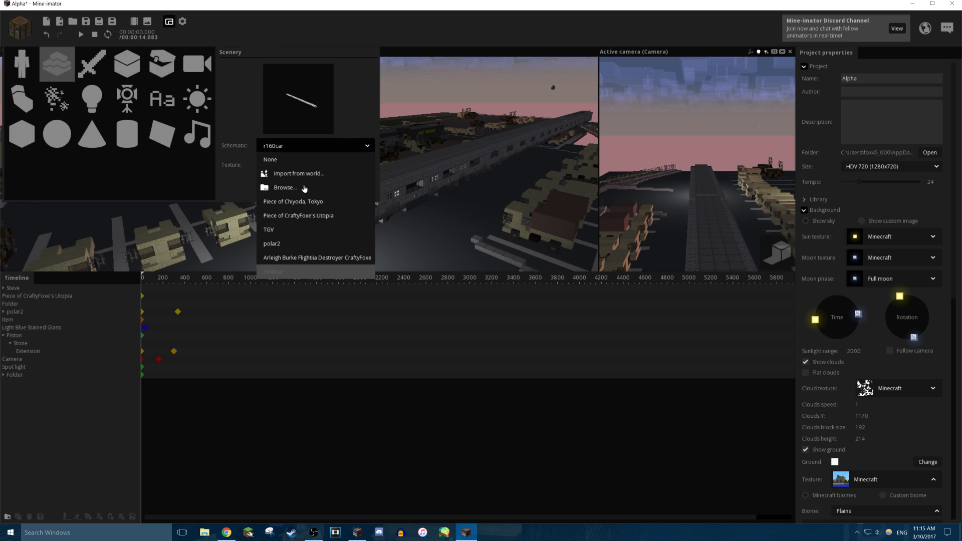
{"action": "left_click", "coordinate": [299, 189]}
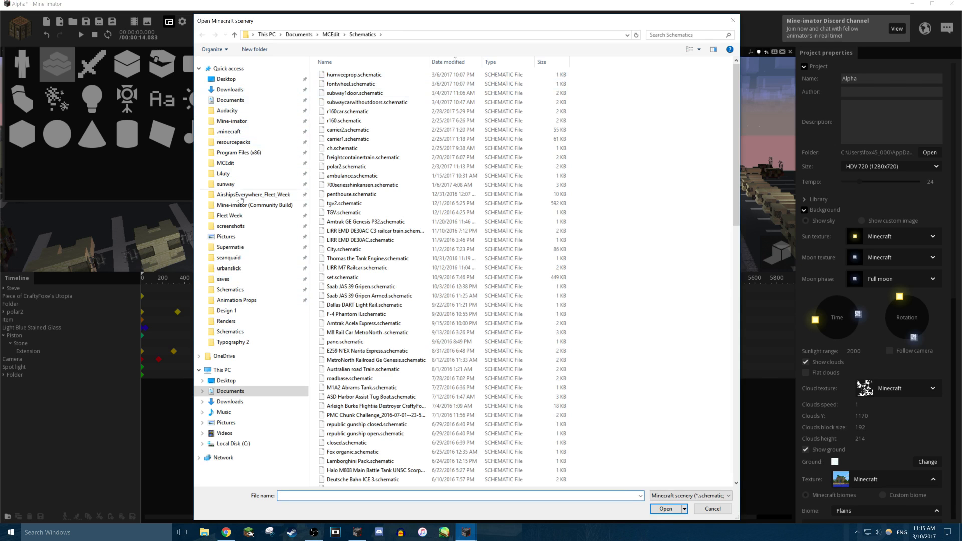
{"action": "left_click", "coordinate": [229, 215]}
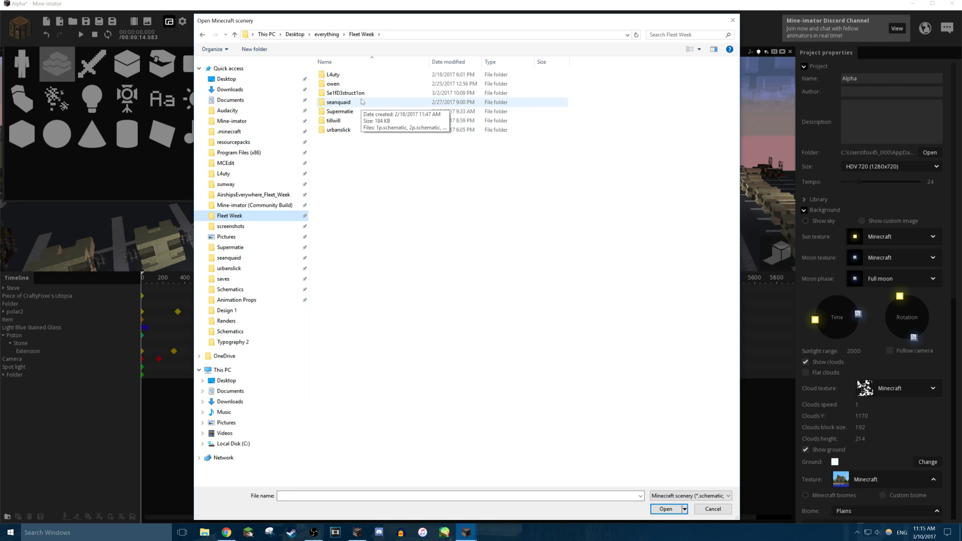
{"action": "double_click", "coordinate": [362, 101]}
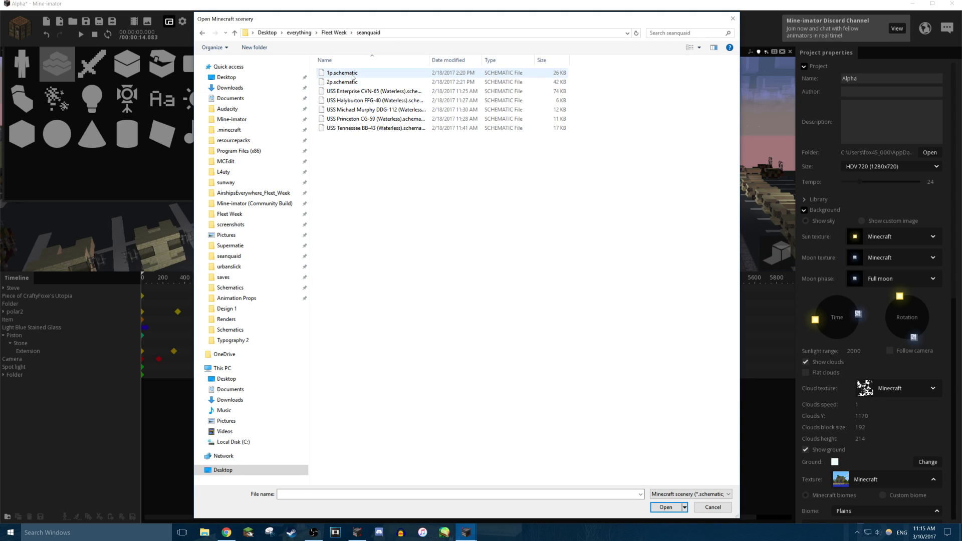
{"action": "left_click", "coordinate": [353, 76]}
{"action": "left_click", "coordinate": [674, 506]}
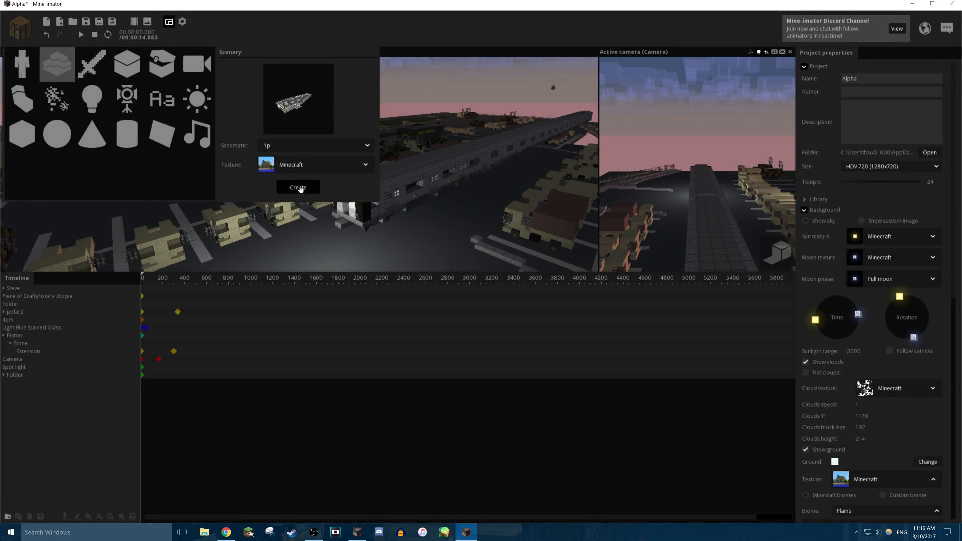
{"action": "left_click", "coordinate": [298, 187]}
{"action": "key", "text": "w"}
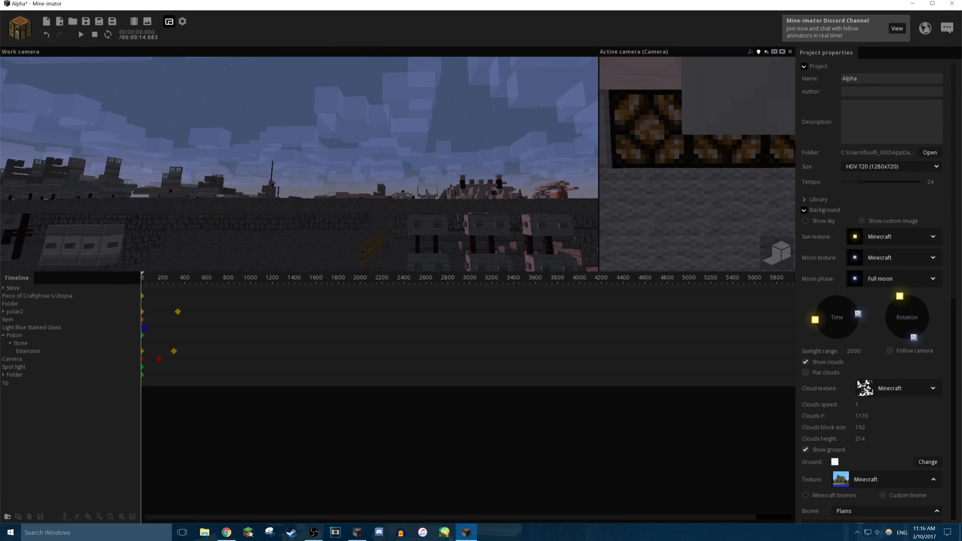
{"action": "key", "text": "w"}
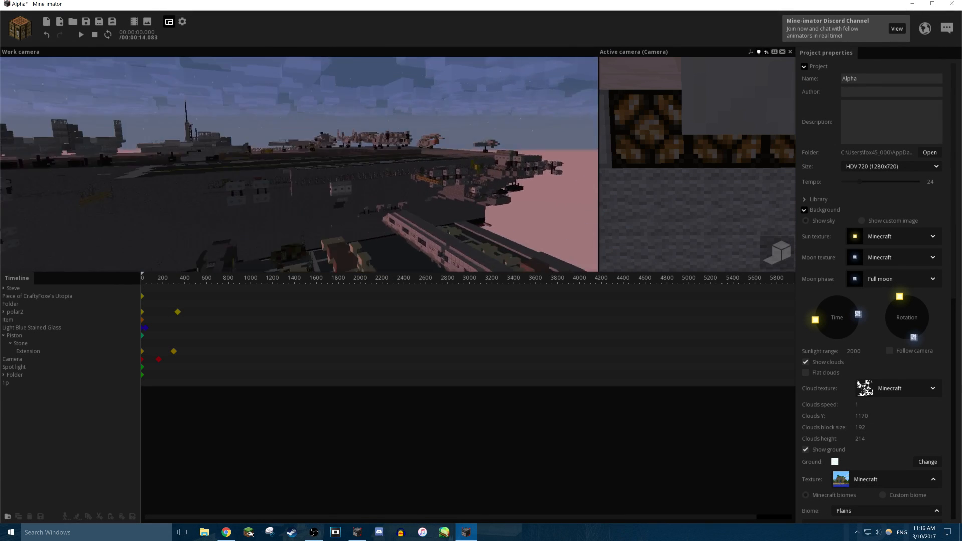
{"action": "key", "text": "s"}
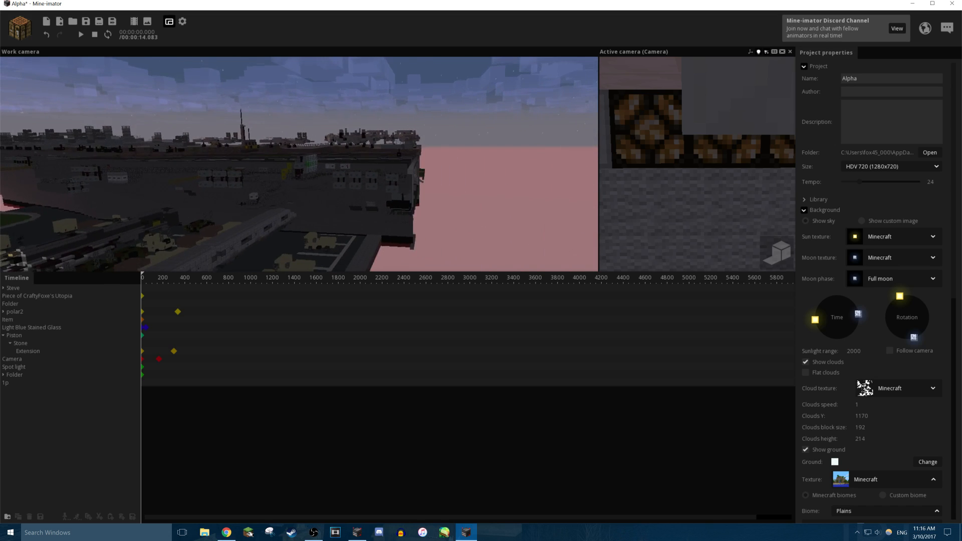
Import 2p.schematic from the seanquaid folder and create it as scenery with the Minecraft texture.
{"action": "left_click", "coordinate": [33, 29]}
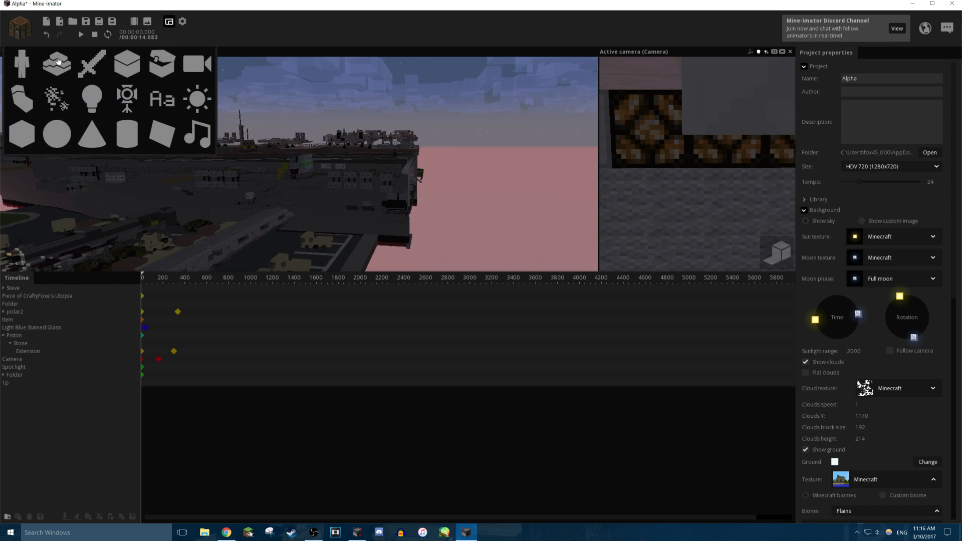
{"action": "left_click", "coordinate": [57, 63]}
{"action": "left_click", "coordinate": [306, 147]}
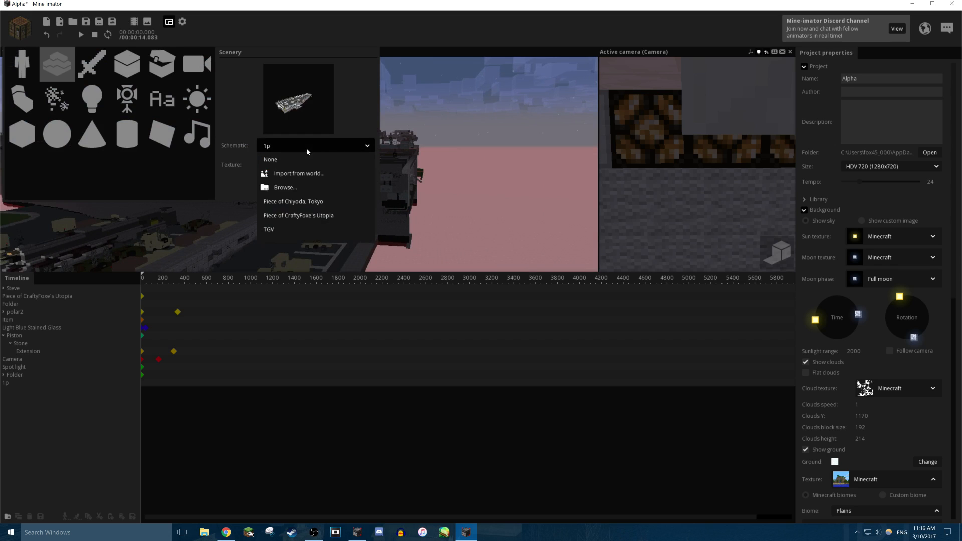
{"action": "left_click", "coordinate": [284, 188]}
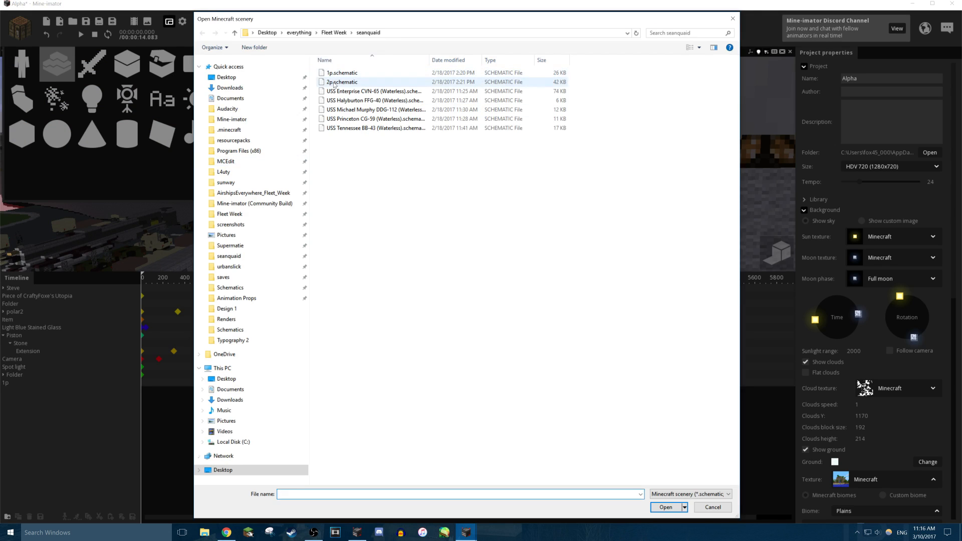
{"action": "double_click", "coordinate": [332, 83]}
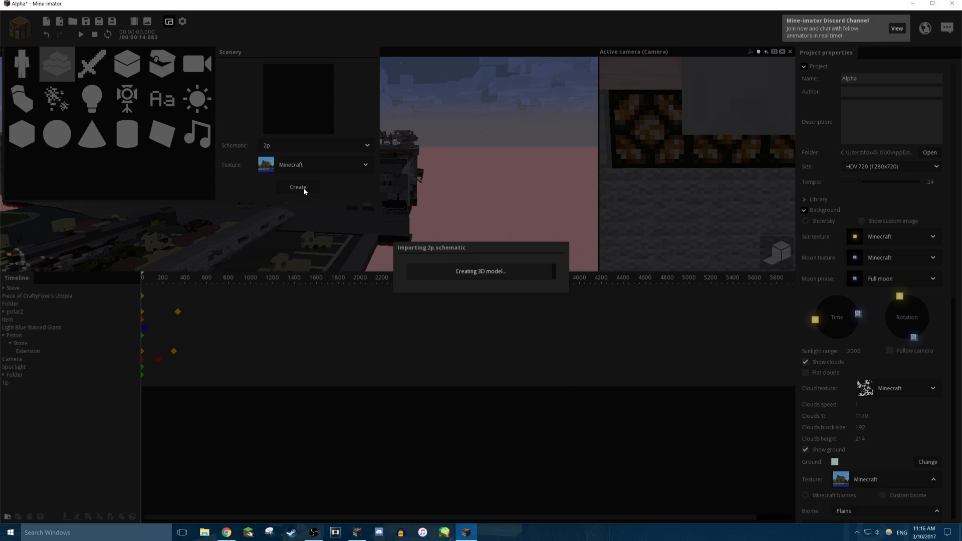
{"action": "left_click", "coordinate": [300, 188]}
Move 2p to about X -276.70, Y -0.54, Z 2645.36, joining the two ship halves, and turn the background time to daylight.
{"action": "left_click_drag", "start_coordinate": [300, 166], "coordinate": [328, 198]}
{"action": "left_click", "coordinate": [329, 140]}
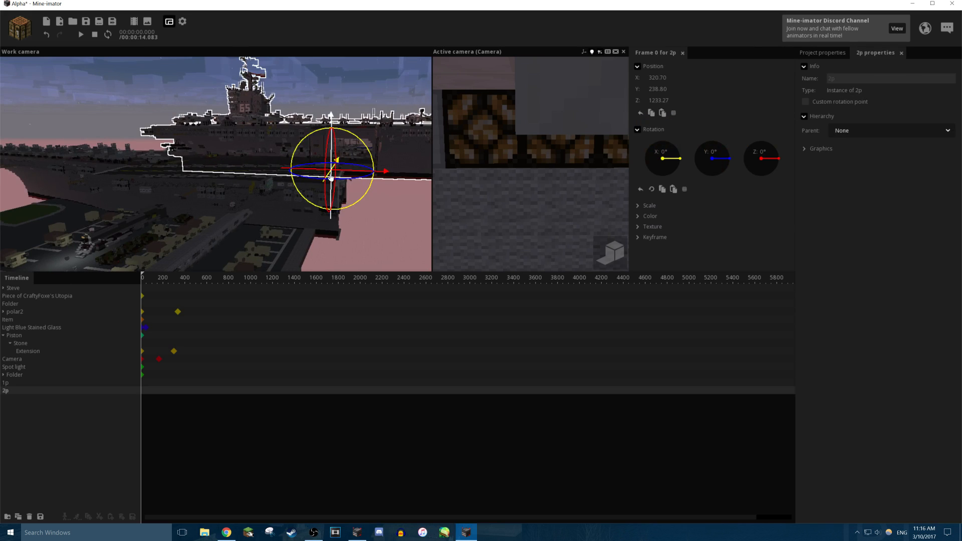
{"action": "left_click_drag", "start_coordinate": [375, 140], "coordinate": [419, 276]}
{"action": "left_click_drag", "start_coordinate": [246, 167], "coordinate": [280, 150]}
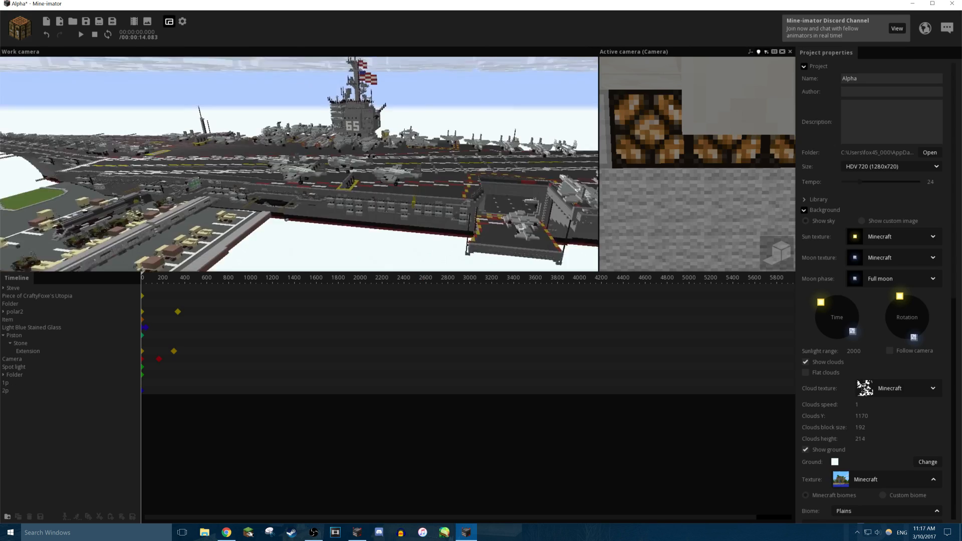
Inspect the assembled aircraft carrier, select 1p together with 2p, and group them in a new timeline folder.
{"action": "key", "text": "w"}
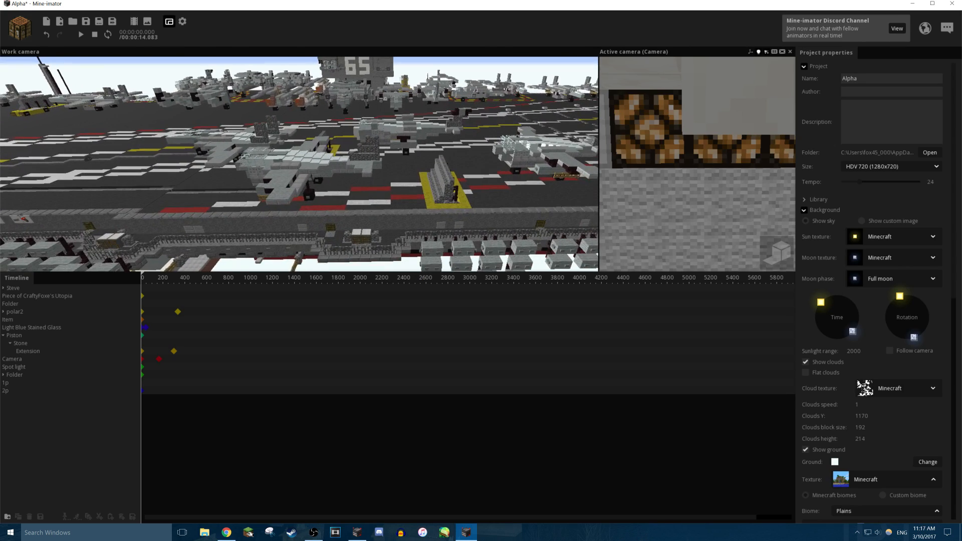
{"action": "key", "text": "s"}
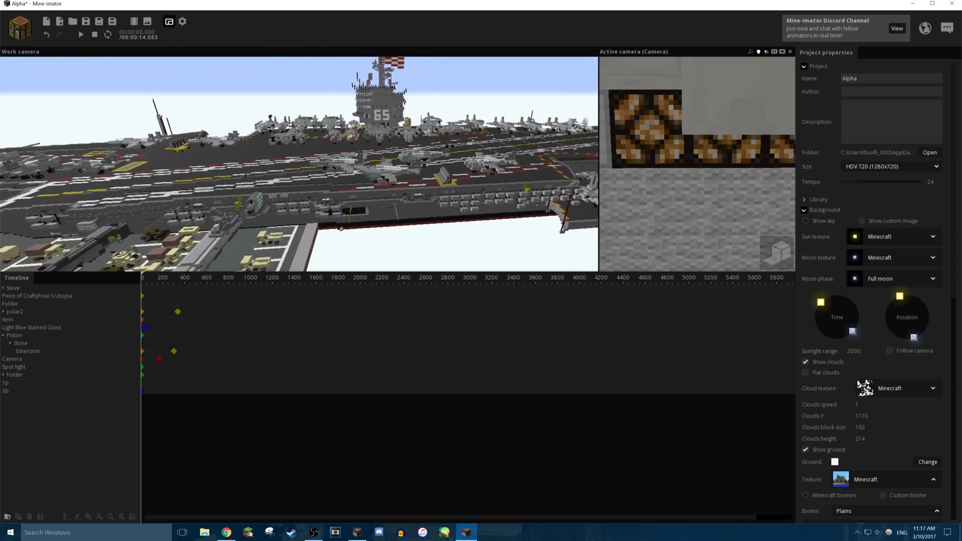
{"action": "key", "text": "d"}
{"action": "key", "text": "a"}
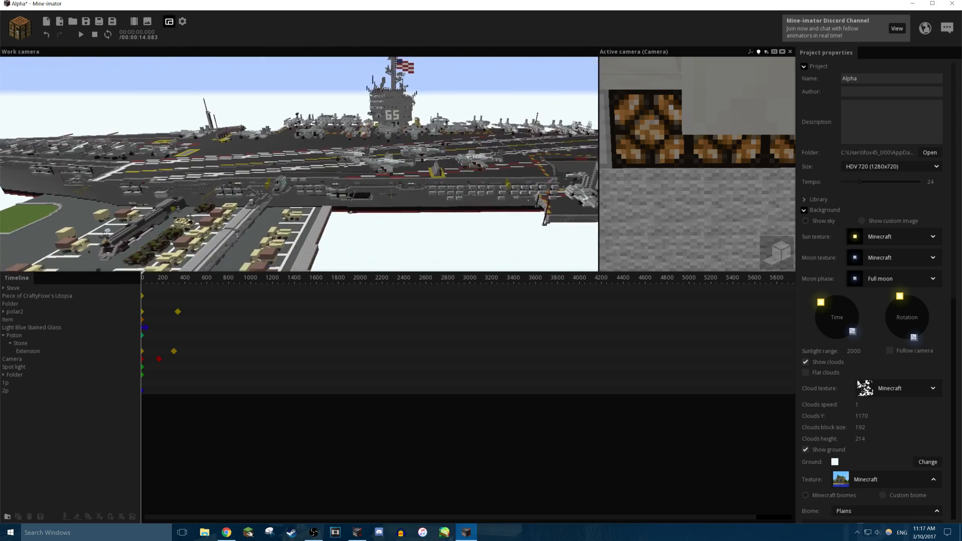
{"action": "left_click", "coordinate": [293, 191]}
{"action": "left_click", "coordinate": [324, 166]}
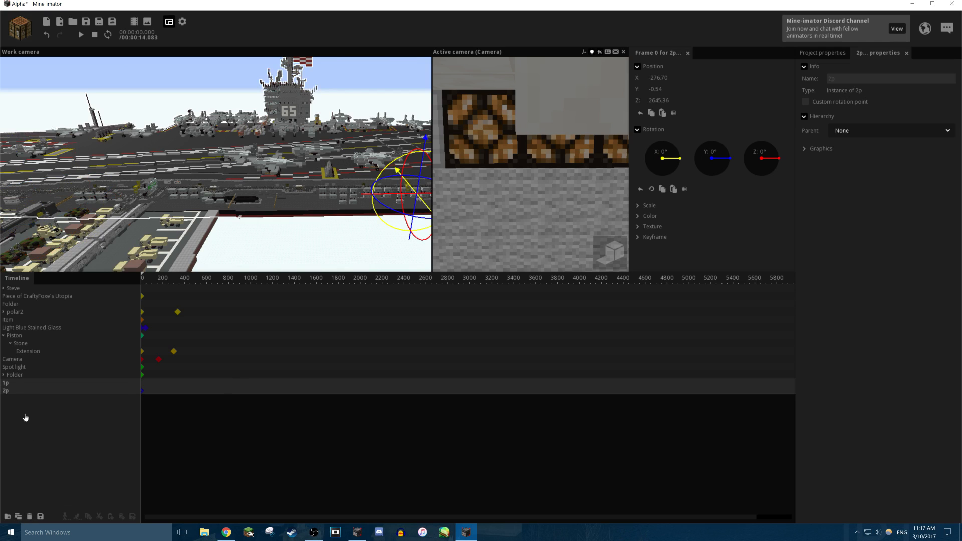
{"action": "left_click", "coordinate": [8, 518]}
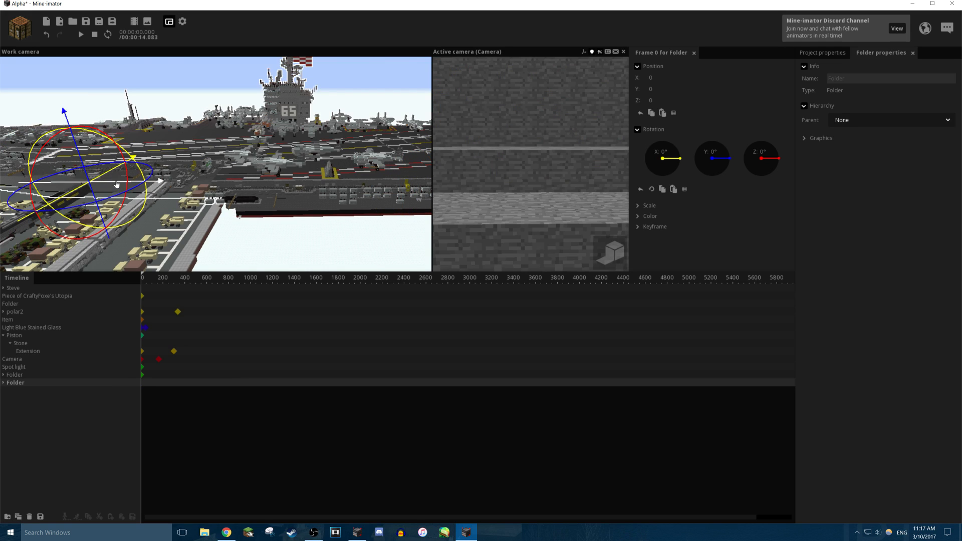
Move the folder holding both carrier halves along the Z axis to about -40.82 at frame 0.
{"action": "left_click_drag", "start_coordinate": [117, 185], "coordinate": [112, 195]}
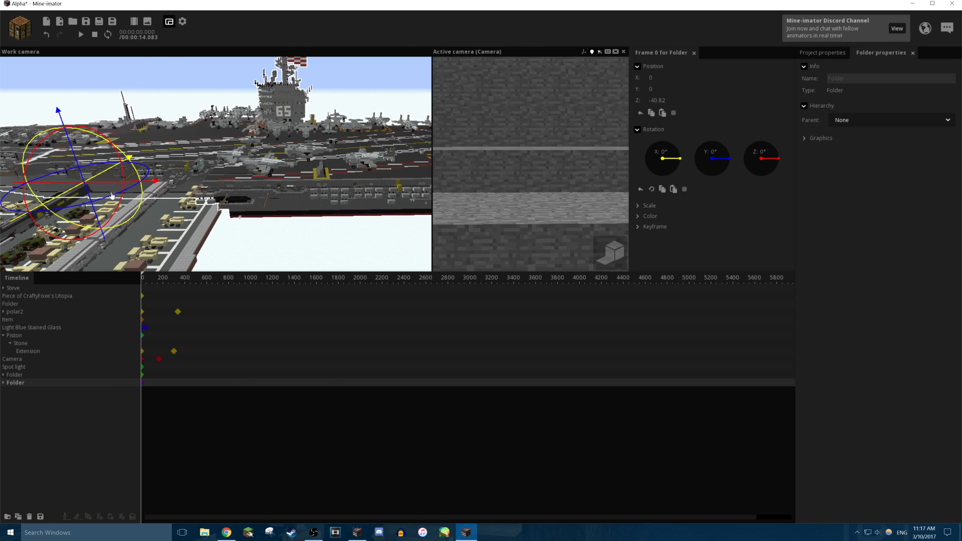
{"action": "left_click_drag", "start_coordinate": [275, 295], "coordinate": [133, 279]}
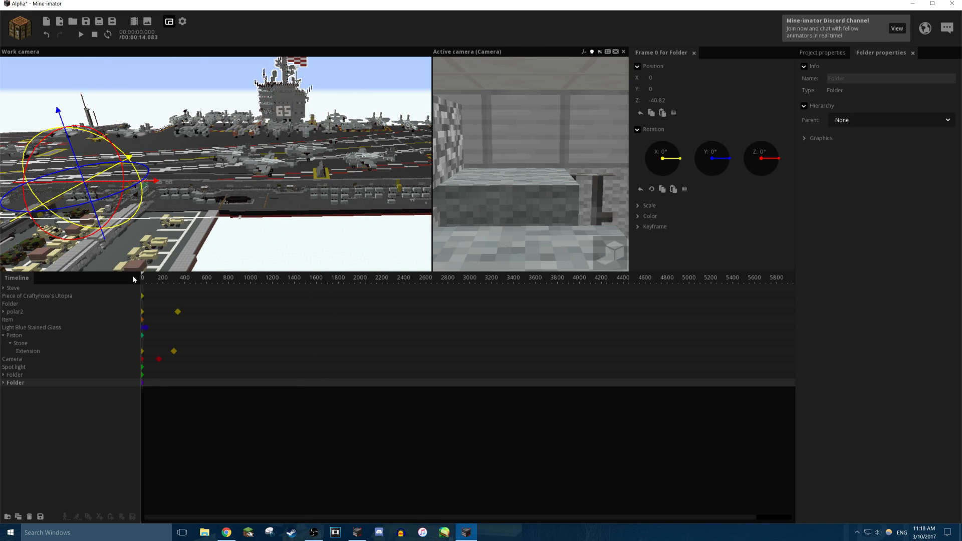
Scale the aircraft carrier folder uniformly to 0.09.
{"action": "mouse_move", "coordinate": [260, 257]}
{"action": "right_mouse_down"}
{"action": "mouse_move", "coordinate": [228, 235]}
{"action": "mouse_move", "coordinate": [196, 236]}
{"action": "mouse_move", "coordinate": [290, 241]}
{"action": "mouse_move", "coordinate": [250, 244]}
{"action": "mouse_move", "coordinate": [258, 233]}
{"action": "mouse_move", "coordinate": [259, 257]}
{"action": "right_mouse_up"}
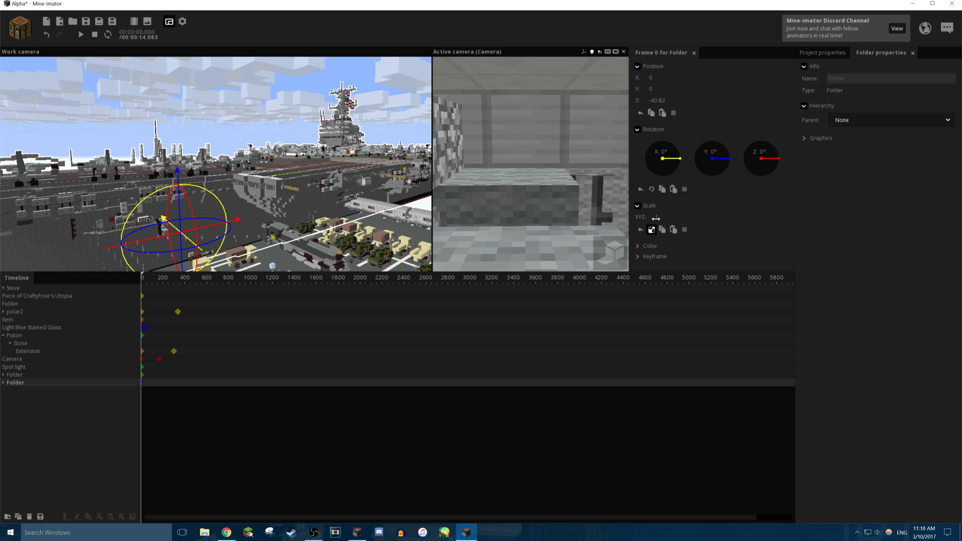
{"action": "left_click_drag", "start_coordinate": [655, 218], "coordinate": [610, 234]}
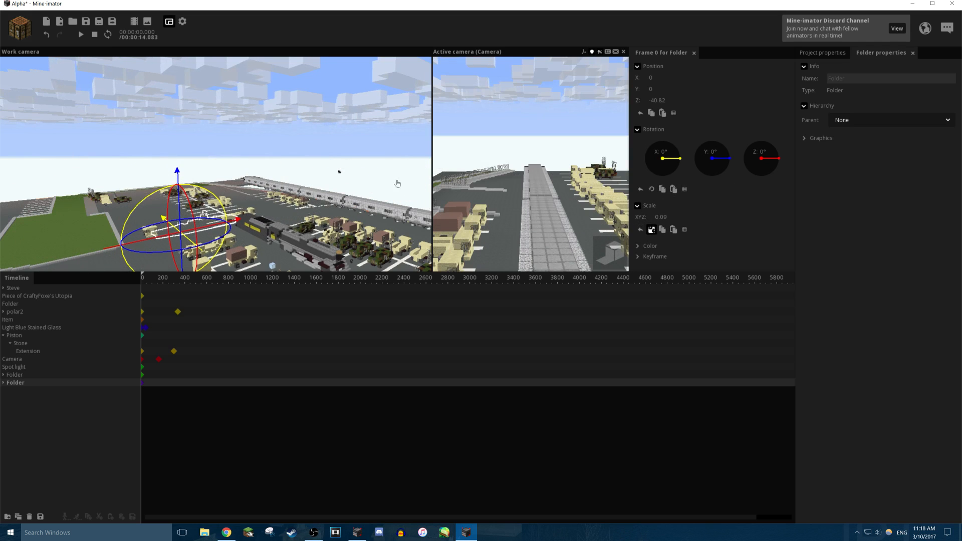
Raise the scaled carrier folder to about Y 56.39, over the parked trucks.
{"action": "left_click_drag", "start_coordinate": [178, 173], "coordinate": [178, 170]}
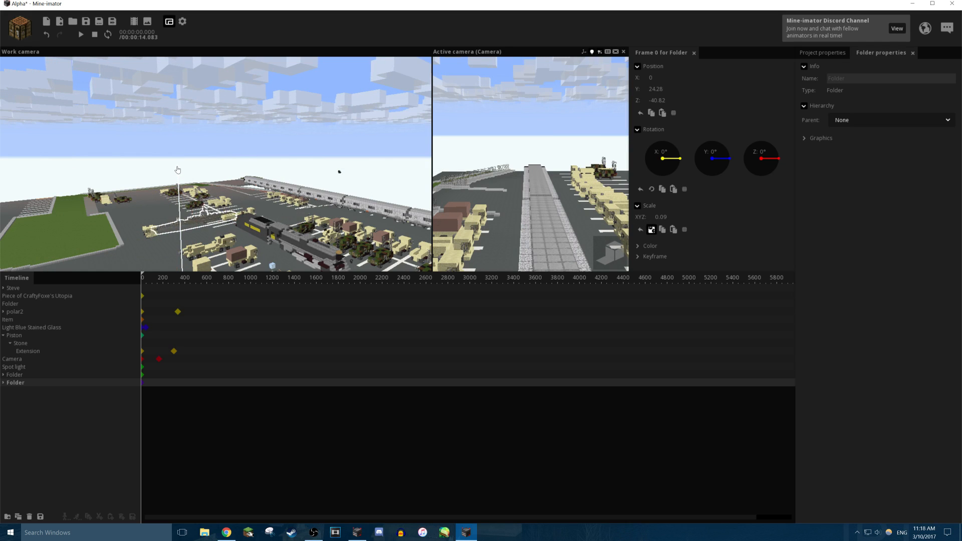
{"action": "key", "text": "w"}
{"action": "right_click_drag", "start_coordinate": [178, 165], "coordinate": [226, 154]}
{"action": "left_click", "coordinate": [226, 120]}
{"action": "right_click_drag", "start_coordinate": [225, 121], "coordinate": [300, 156]}
{"action": "key", "text": "s"}
{"action": "mouse_move", "coordinate": [465, 181]}
{"action": "right_mouse_down"}
{"action": "mouse_move", "coordinate": [459, 167]}
{"action": "mouse_move", "coordinate": [481, 193]}
{"action": "mouse_move", "coordinate": [464, 181]}
{"action": "right_mouse_up"}
{"action": "key", "text": "w"}
{"action": "key", "text": "s"}
{"action": "left_click", "coordinate": [320, 160]}
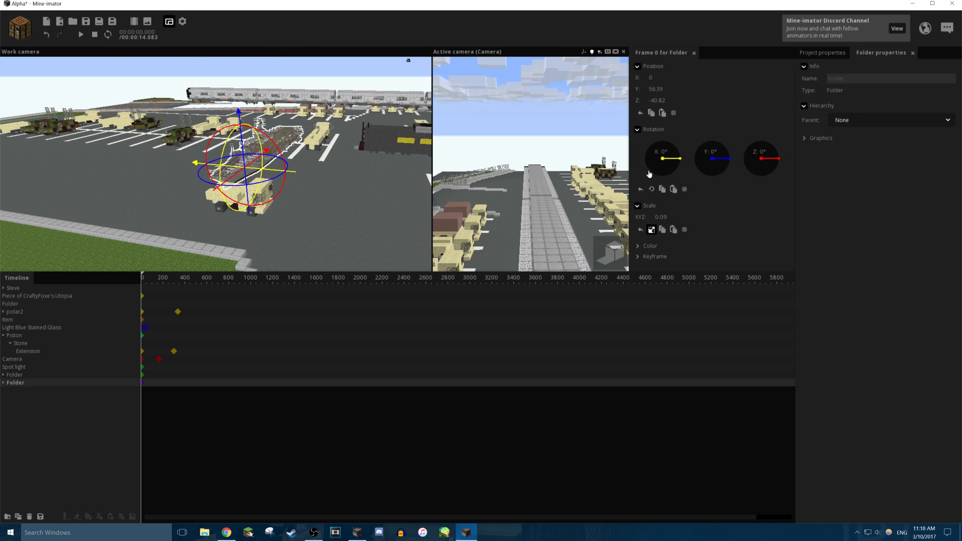
Unlink the carrier folder's scale axes, increase its X scale and deselect the folder.
{"action": "left_click", "coordinate": [651, 230]}
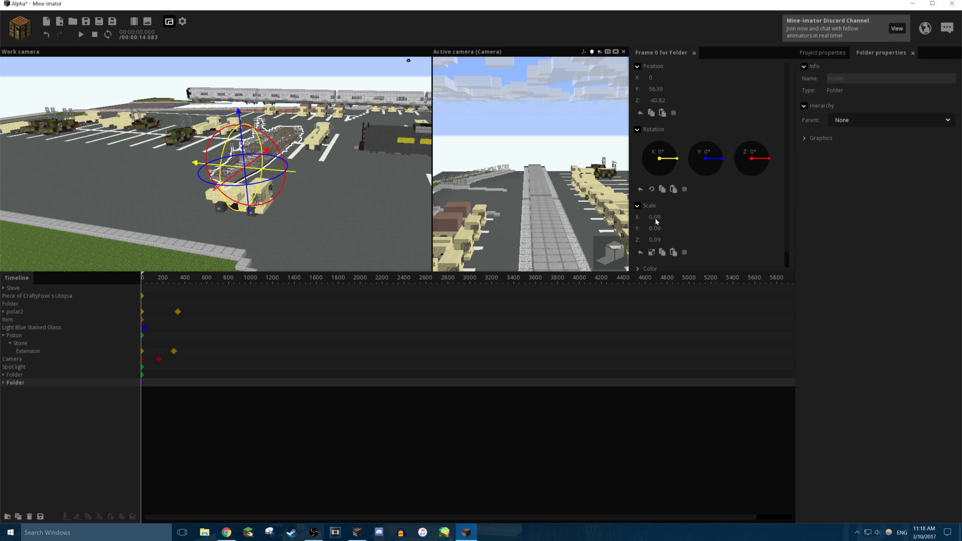
{"action": "left_click_drag", "start_coordinate": [661, 218], "coordinate": [682, 228]}
{"action": "left_click_drag", "start_coordinate": [246, 151], "coordinate": [247, 151]}
{"action": "left_click", "coordinate": [278, 118]}
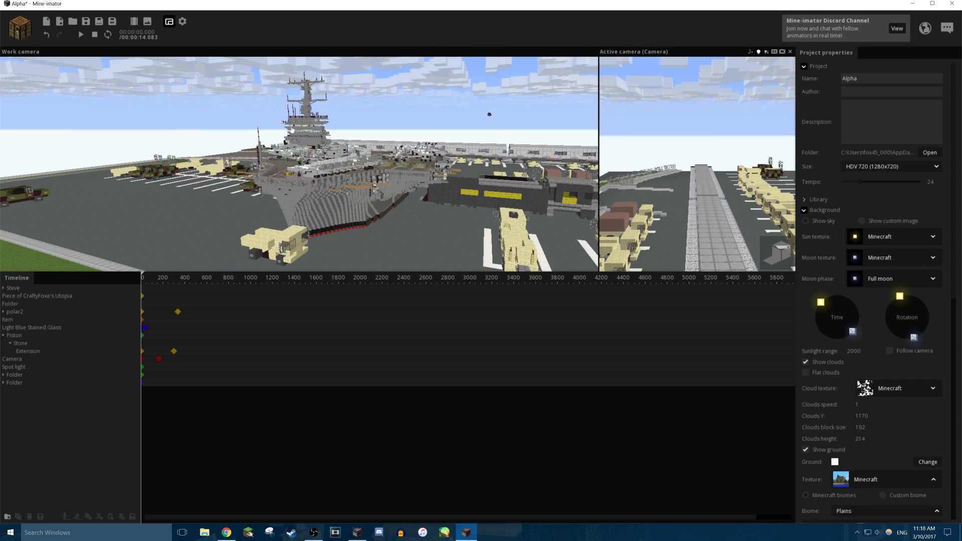
Create a cube with no texture.
{"action": "left_click_drag", "start_coordinate": [277, 118], "coordinate": [294, 134]}
{"action": "left_click", "coordinate": [33, 22]}
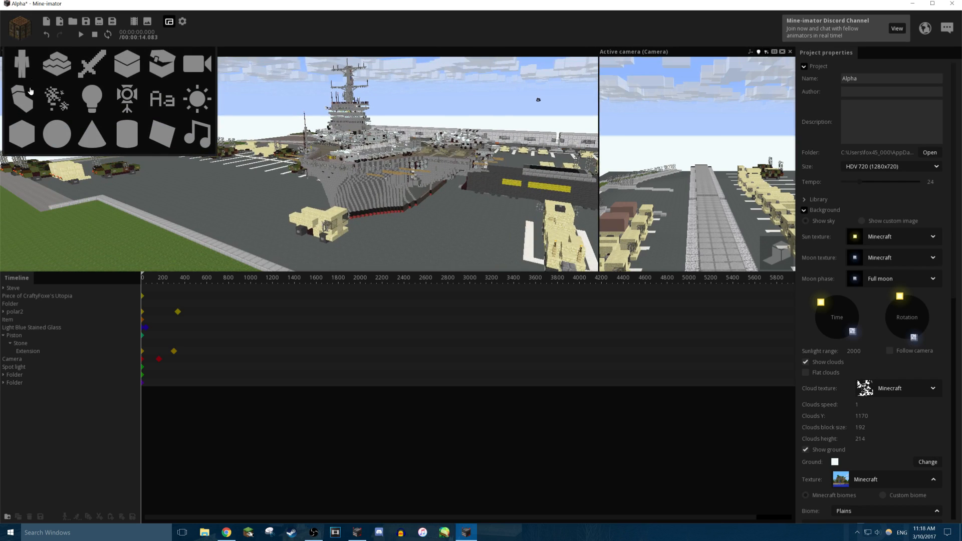
{"action": "left_click", "coordinate": [127, 72]}
{"action": "left_click", "coordinate": [21, 134]}
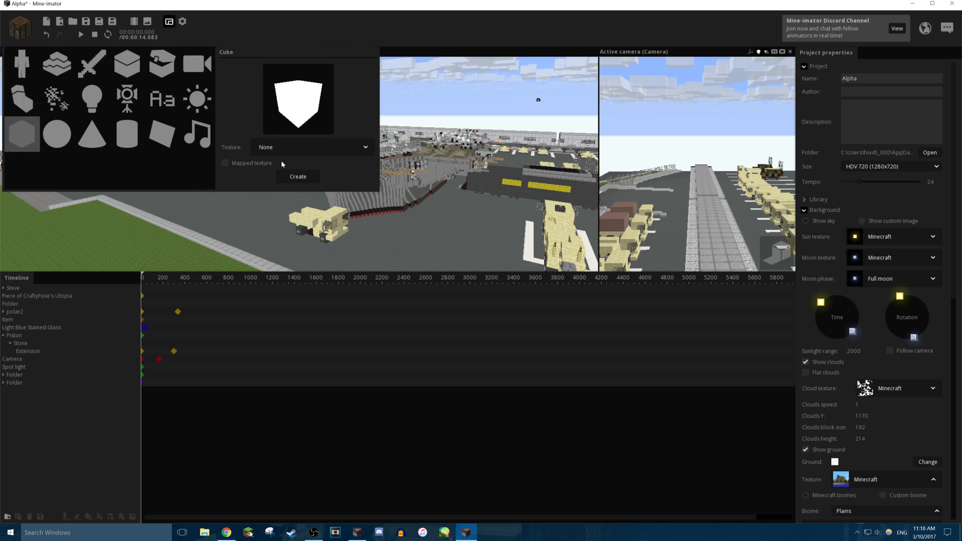
{"action": "left_click", "coordinate": [293, 148]}
{"action": "left_click", "coordinate": [266, 165]}
{"action": "left_click", "coordinate": [290, 178]}
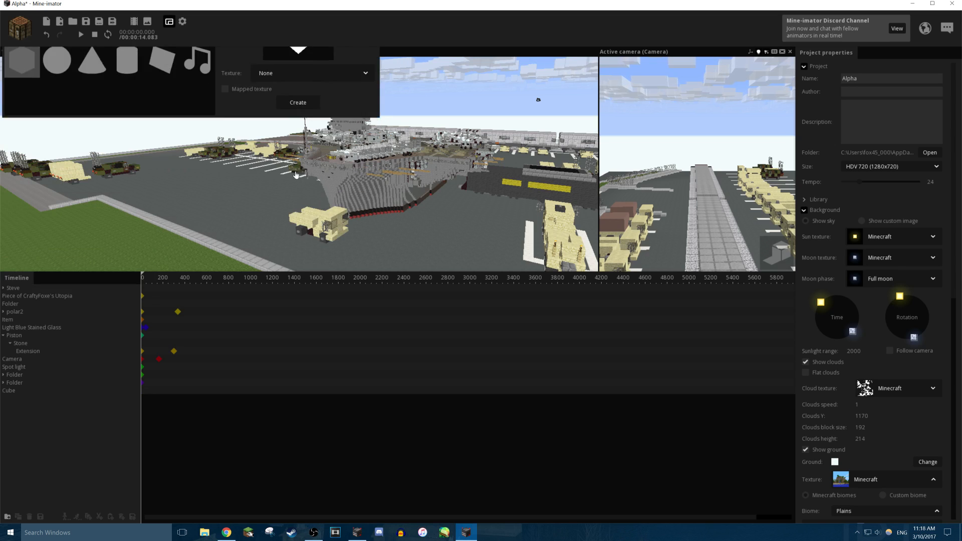
Move the new cube to about Z -396.88, behind the sand-coloured truck, and stretch its Y scale to about 21.26.
{"action": "left_click", "coordinate": [20, 392]}
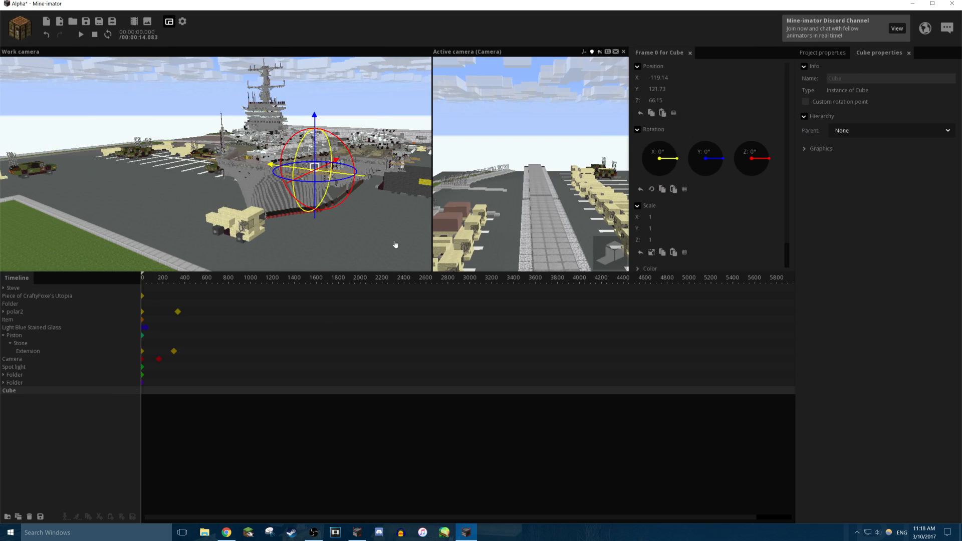
{"action": "left_click_drag", "start_coordinate": [300, 180], "coordinate": [136, 250]}
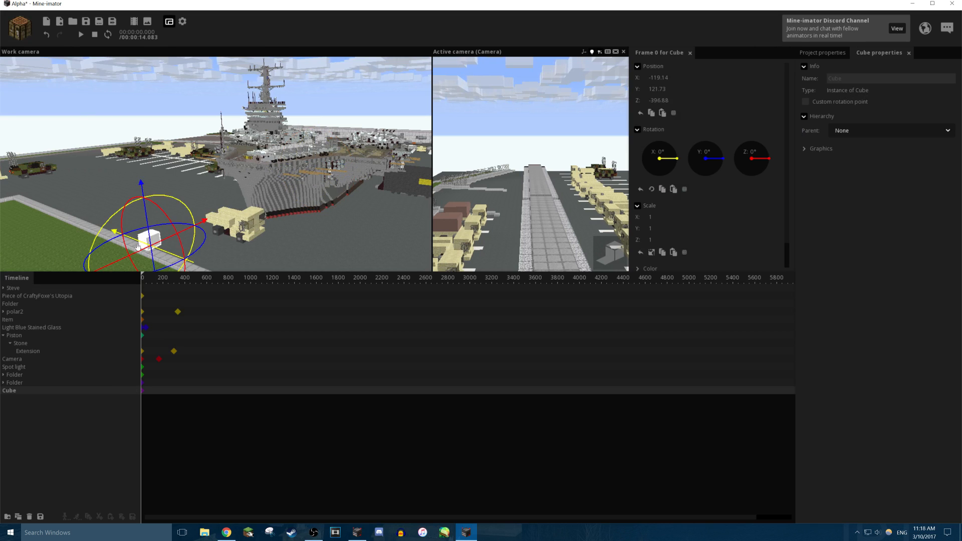
{"action": "mouse_move", "coordinate": [184, 231]}
{"action": "right_mouse_down"}
{"action": "mouse_move", "coordinate": [155, 245]}
{"action": "mouse_move", "coordinate": [182, 237]}
{"action": "right_mouse_up"}
{"action": "key", "text": "w"}
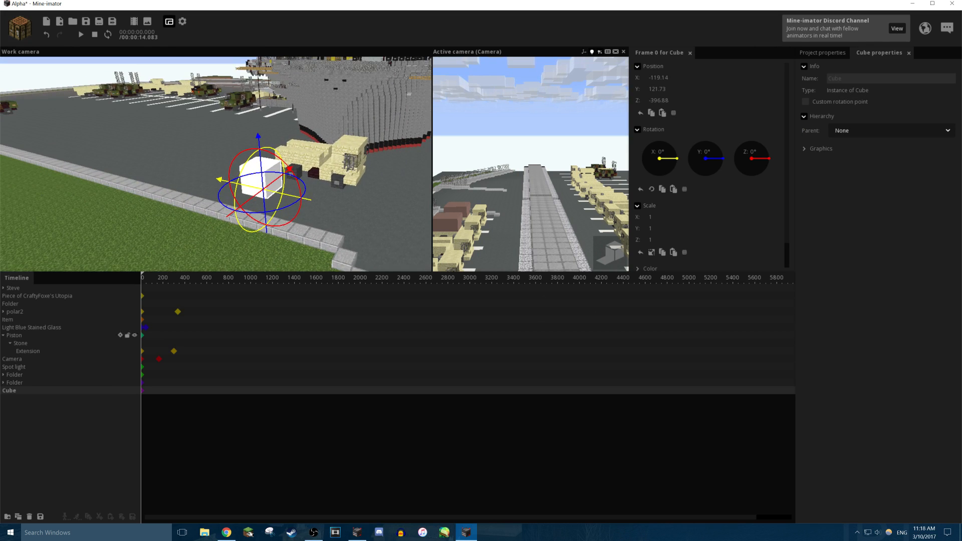
{"action": "left_click_drag", "start_coordinate": [650, 229], "coordinate": [687, 223]}
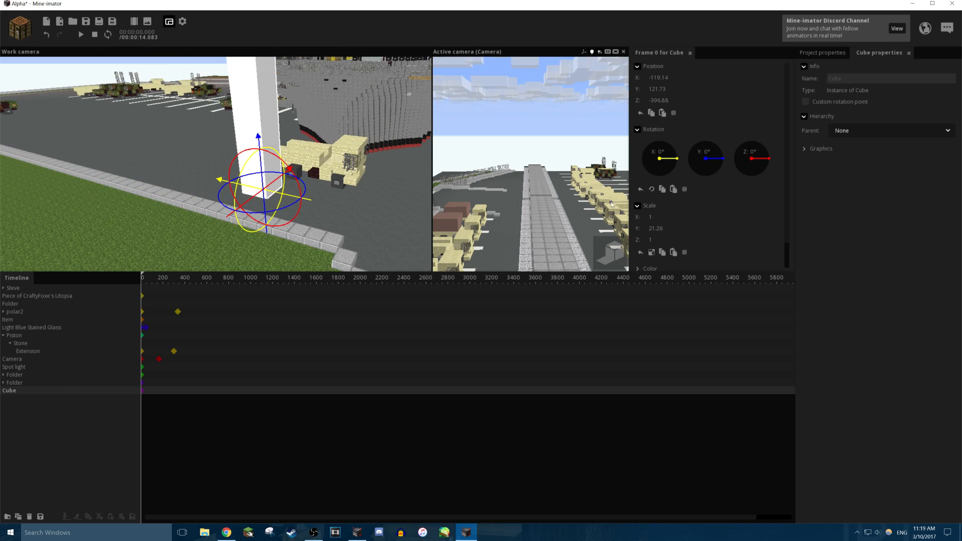
Examine the stretched cube and its surroundings from around the parking lot and the carrier.
{"action": "mouse_move", "coordinate": [351, 173]}
{"action": "right_mouse_down"}
{"action": "mouse_move", "coordinate": [354, 165]}
{"action": "mouse_move", "coordinate": [338, 174]}
{"action": "right_mouse_up"}
{"action": "key", "text": "w"}
{"action": "key", "text": "w"}
{"action": "key", "text": "w"}
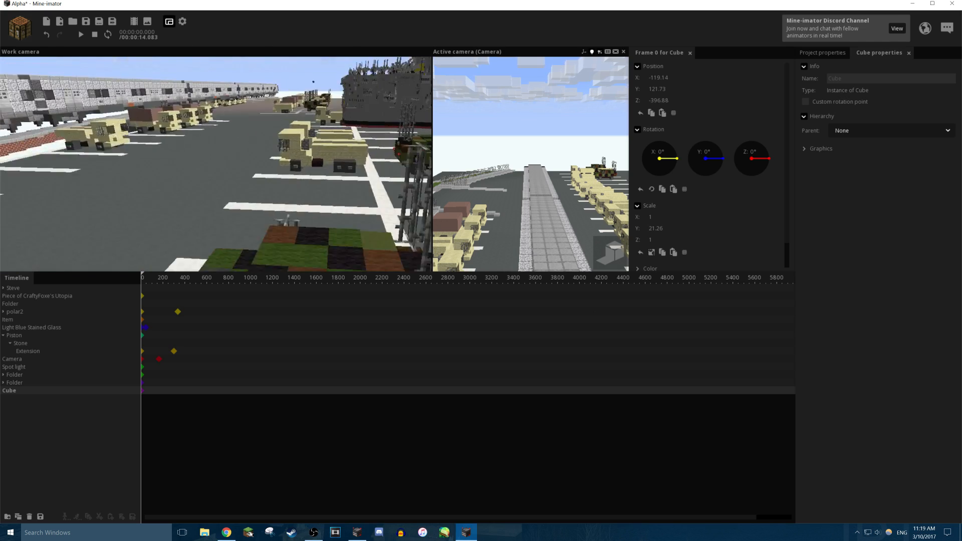
{"action": "left_click", "coordinate": [321, 152]}
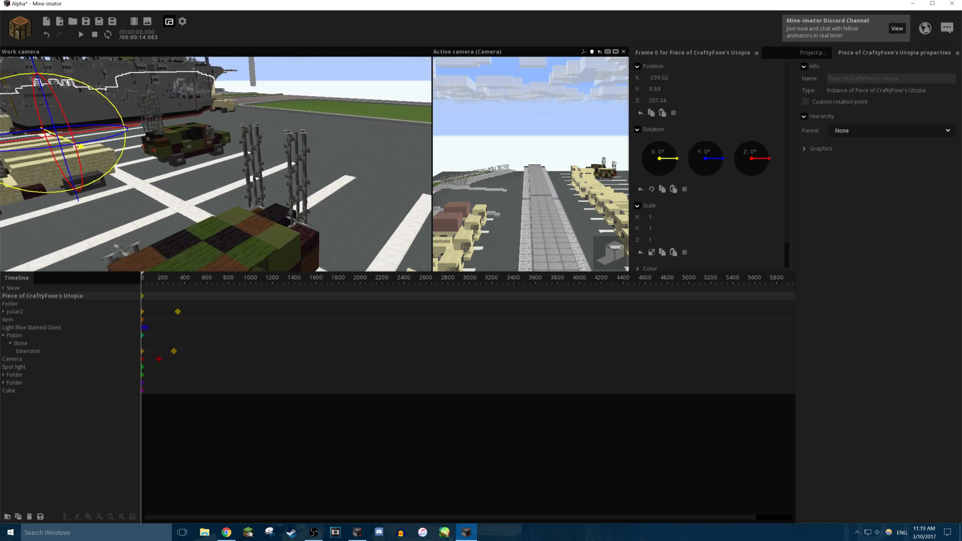
{"action": "left_click", "coordinate": [351, 78]}
{"action": "right_click_drag", "start_coordinate": [351, 77], "coordinate": [321, 97]}
{"action": "key", "text": "w"}
{"action": "key", "text": "s"}
{"action": "key", "text": "w"}
{"action": "key", "text": "s"}
{"action": "key", "text": "w"}
{"action": "key", "text": "s"}
{"action": "key", "text": "w"}
{"action": "key", "text": "s"}
{"action": "key", "text": "w"}
{"action": "key", "text": "w"}
{"action": "key", "text": "w"}
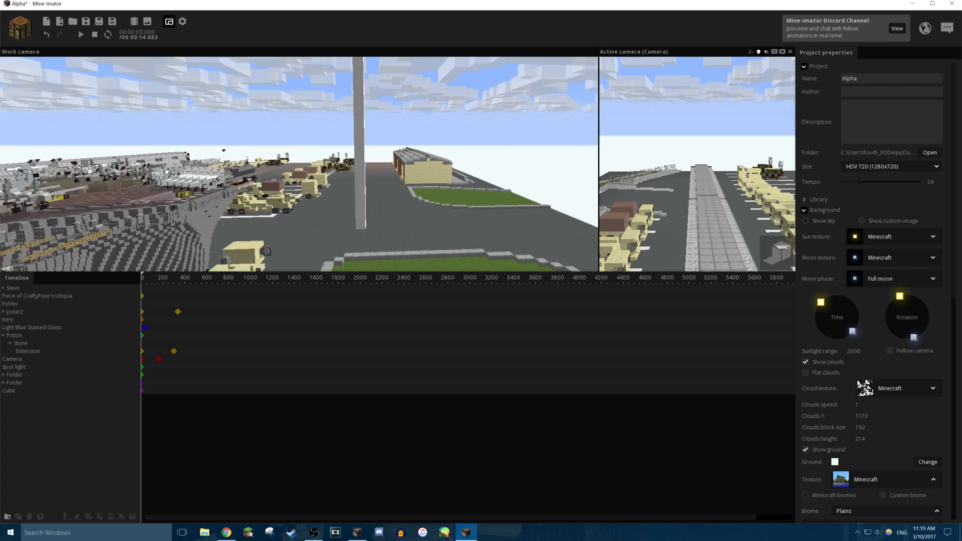
Select the tall cube and reduce its Z scale to 0.09.
{"action": "right_click_drag", "start_coordinate": [374, 132], "coordinate": [375, 132]}
{"action": "key", "text": "w"}
{"action": "left_click", "coordinate": [352, 127]}
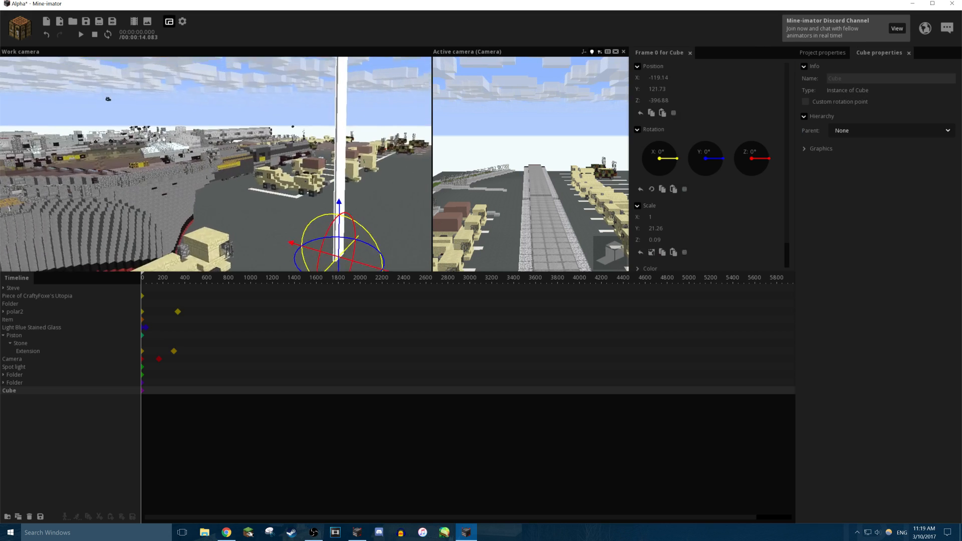
{"action": "right_click_drag", "start_coordinate": [305, 122], "coordinate": [305, 121]}
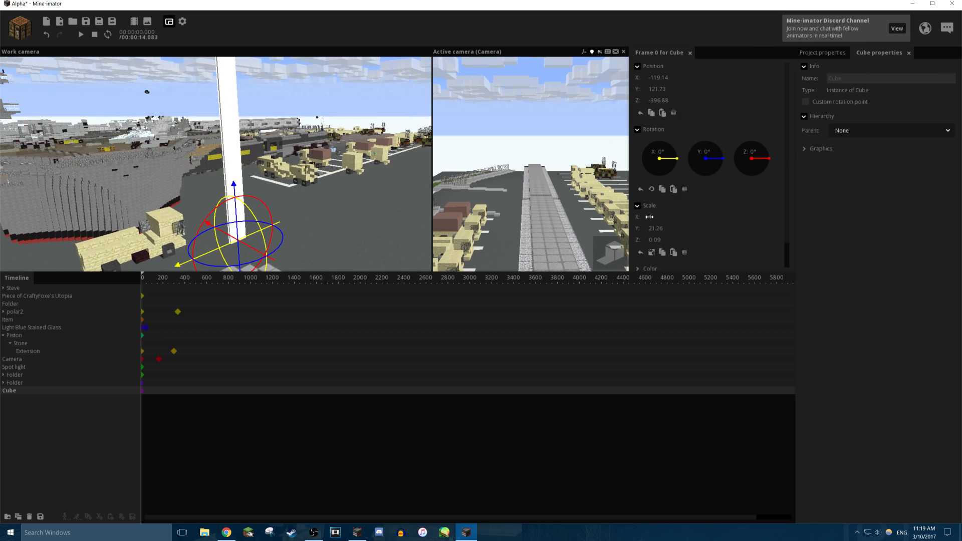
Select the polar2 train, open its colour settings and lower its alpha to 43%.
{"action": "left_click", "coordinate": [337, 206]}
{"action": "key", "text": "s"}
{"action": "right_click_drag", "start_coordinate": [389, 212], "coordinate": [389, 212]}
{"action": "key", "text": "w"}
{"action": "key", "text": "s"}
{"action": "key", "text": "w"}
{"action": "key", "text": "s"}
{"action": "key", "text": "w"}
{"action": "left_click", "coordinate": [310, 155]}
{"action": "left_click_drag", "start_coordinate": [484, 237], "coordinate": [635, 233]}
{"action": "left_click_drag", "start_coordinate": [790, 230], "coordinate": [797, 279]}
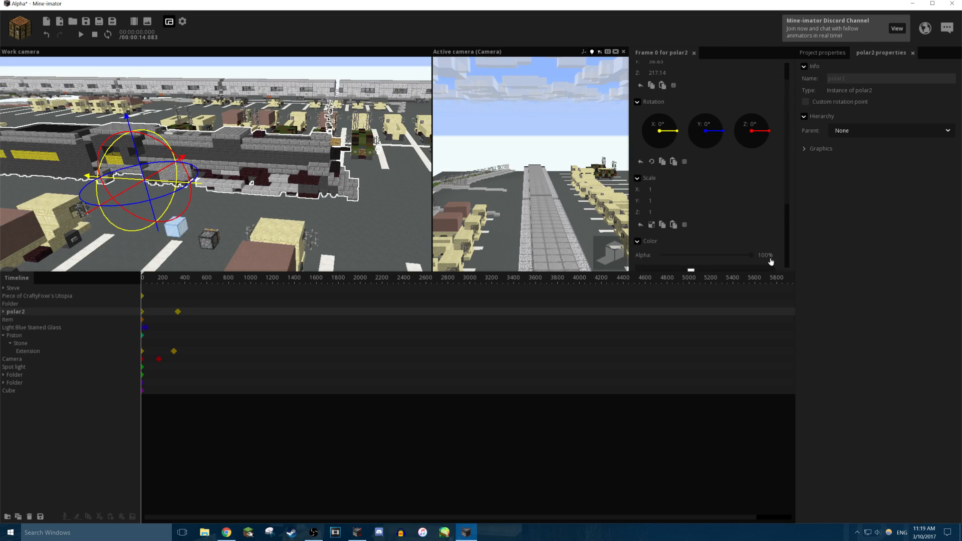
{"action": "left_click_drag", "start_coordinate": [753, 260], "coordinate": [699, 267]}
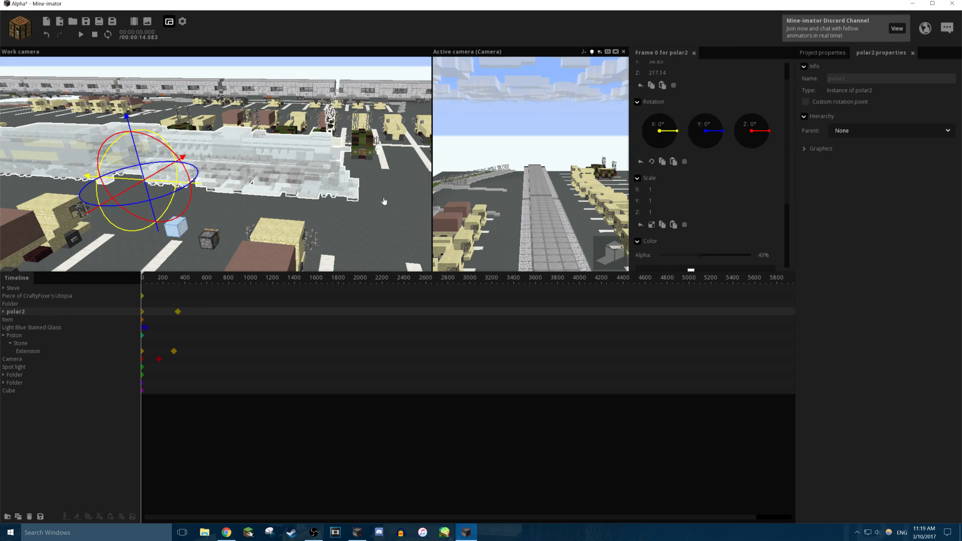
Reduce the polar2 train's alpha further to 4%.
{"action": "key", "text": "space"}
{"action": "key", "text": "w"}
{"action": "right_click_drag", "start_coordinate": [383, 236], "coordinate": [397, 224]}
{"action": "key", "text": "s"}
{"action": "key", "text": "space"}
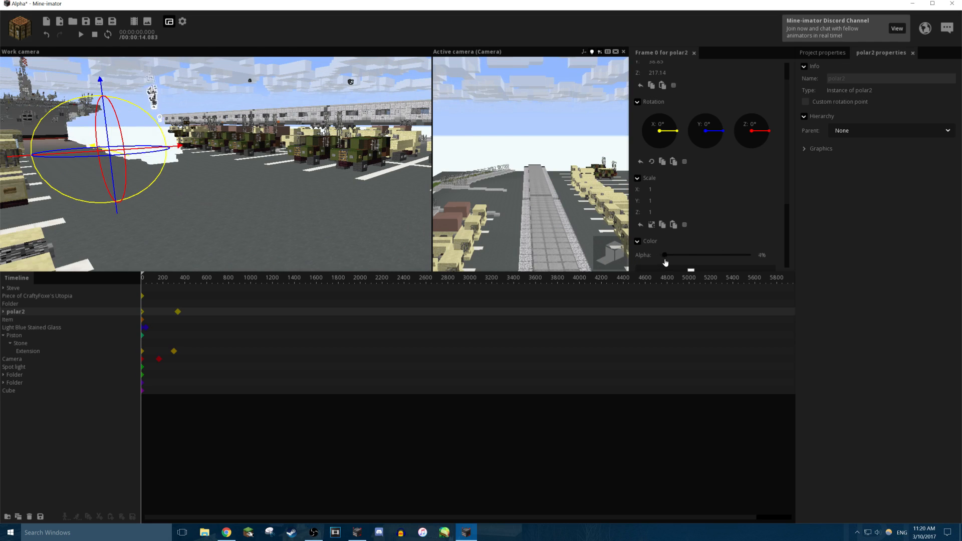
Play the animation and inspect the nearly transparent polar2 train, stopping at frame 38.
{"action": "key", "text": "space"}
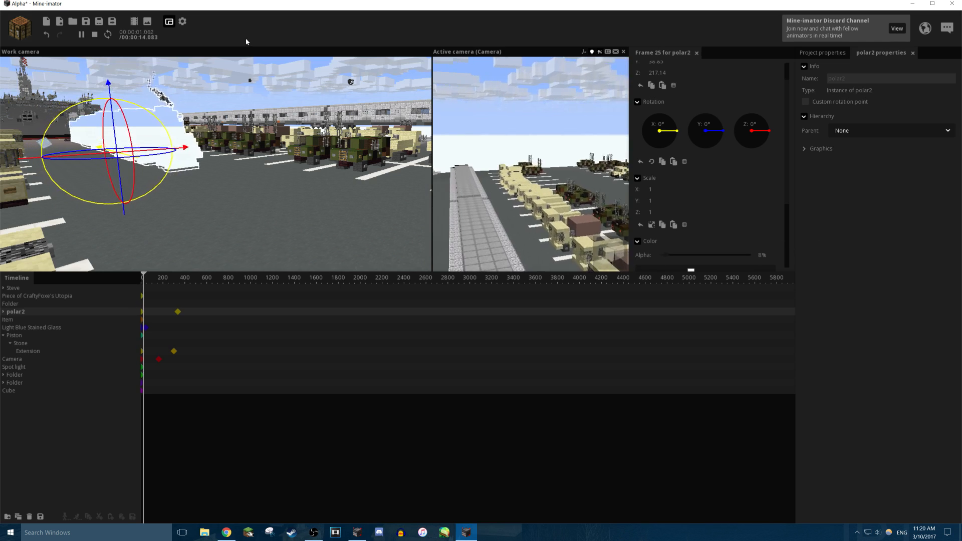
{"action": "left_click", "coordinate": [241, 105]}
{"action": "key", "text": "w"}
{"action": "right_click_drag", "start_coordinate": [261, 82], "coordinate": [235, 79]}
{"action": "right_click_drag", "start_coordinate": [241, 141], "coordinate": [257, 152]}
{"action": "key", "text": "s"}
{"action": "left_click", "coordinate": [257, 152]}
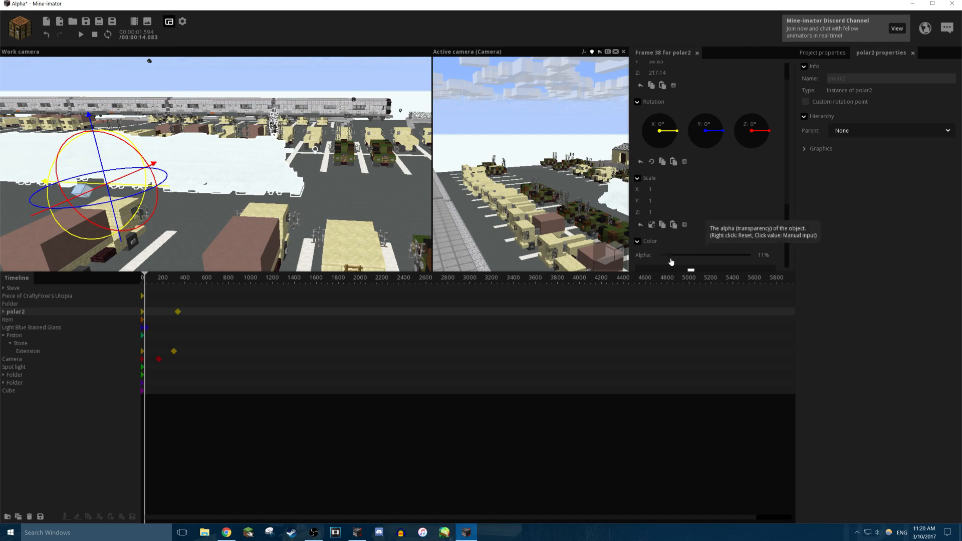
Set the polar2 train's alpha to 0% at frame 38 and play the animation to check it from several angles.
{"action": "left_click_drag", "start_coordinate": [672, 261], "coordinate": [639, 264]}
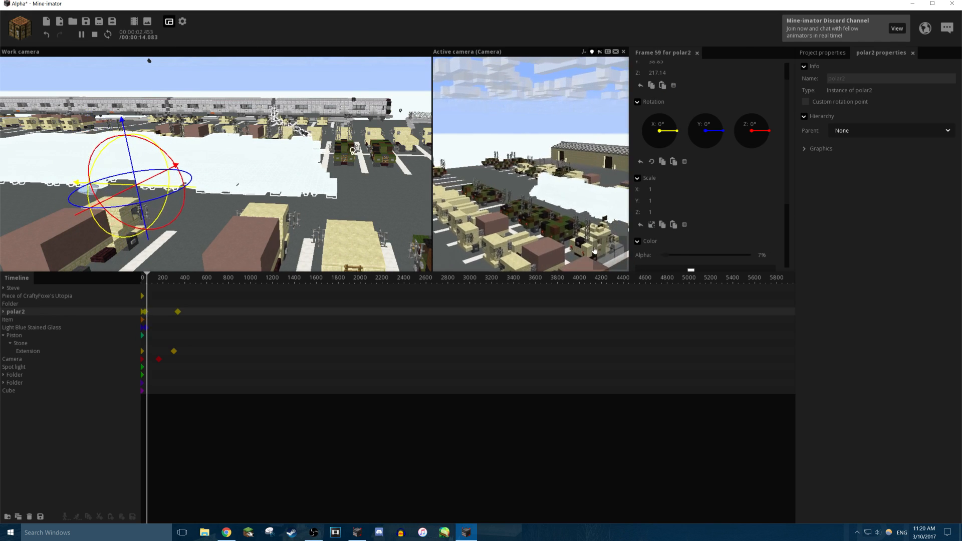
{"action": "key", "text": "w"}
{"action": "right_click_drag", "start_coordinate": [215, 164], "coordinate": [132, 190]}
{"action": "key", "text": "s"}
{"action": "key", "text": "w"}
{"action": "key", "text": "s"}
{"action": "key", "text": "d"}
Select the Steve character, rotate it about 5.42° around Y and raise it to about Y 230 at frame 38.
{"action": "left_click", "coordinate": [22, 290]}
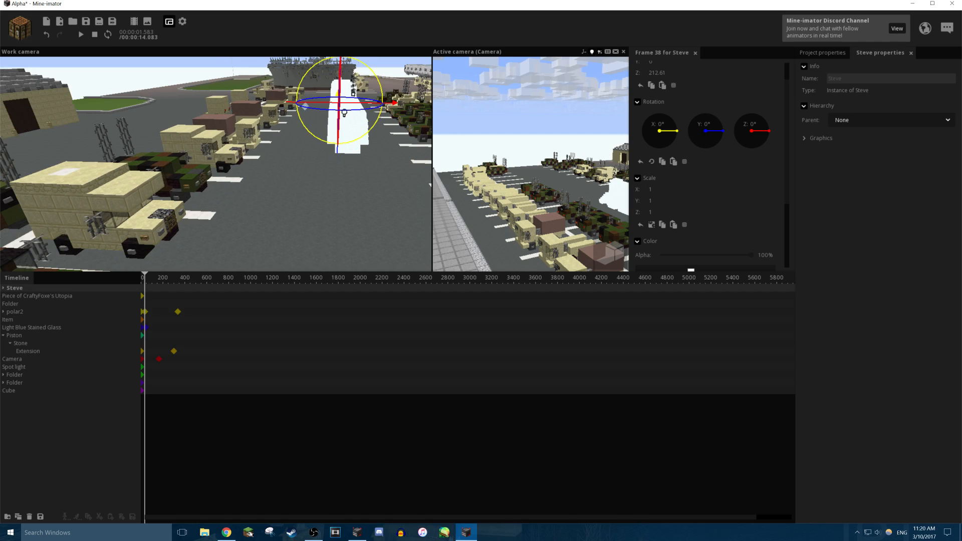
{"action": "left_click_drag", "start_coordinate": [354, 113], "coordinate": [388, 129]}
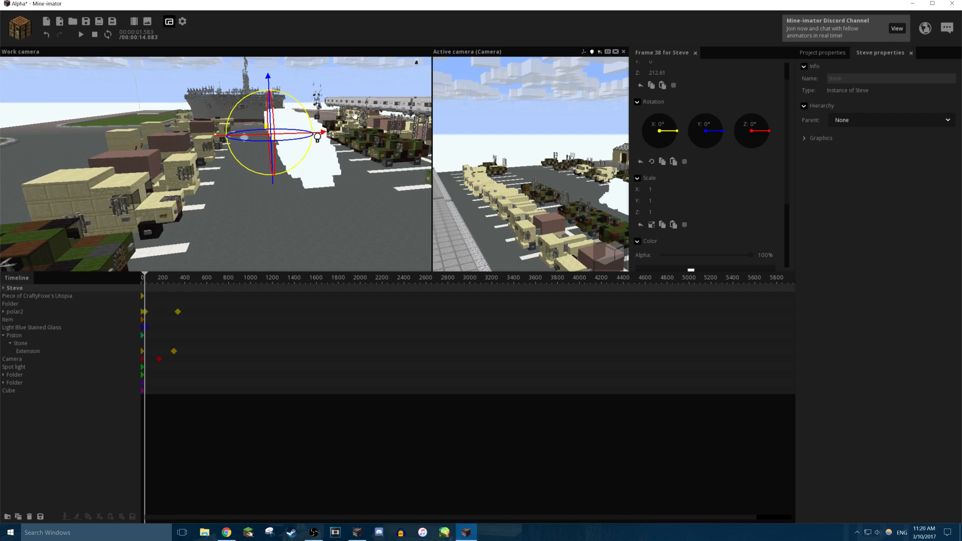
{"action": "left_click_drag", "start_coordinate": [312, 111], "coordinate": [366, 123]}
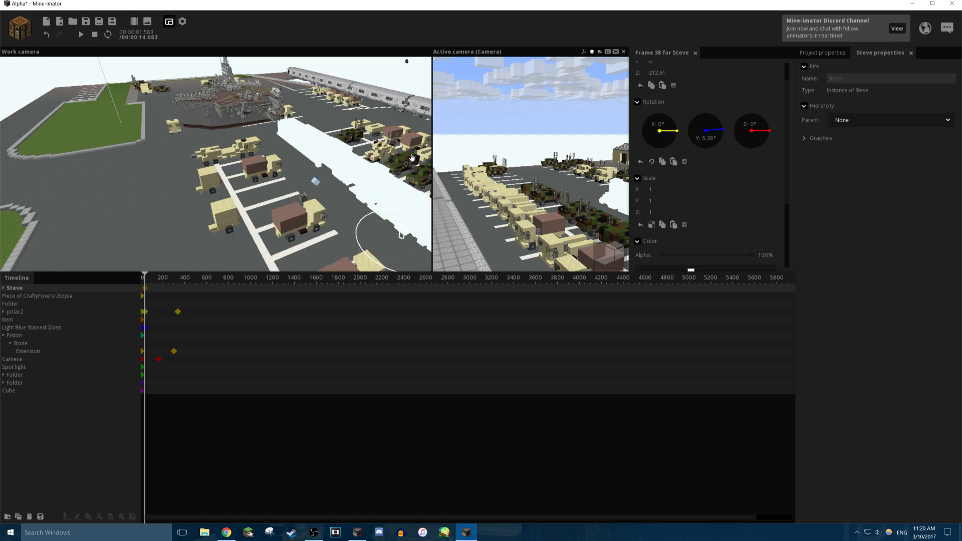
{"action": "left_click_drag", "start_coordinate": [412, 123], "coordinate": [414, 99]}
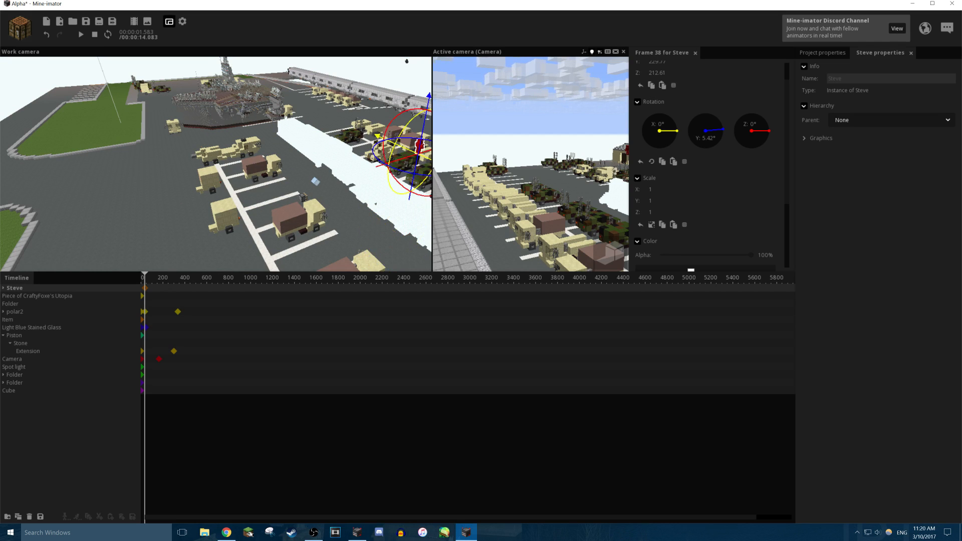
Set the Steve character's alpha to 0% at frame 38.
{"action": "key", "text": "w"}
{"action": "right_click_drag", "start_coordinate": [414, 99], "coordinate": [459, 80]}
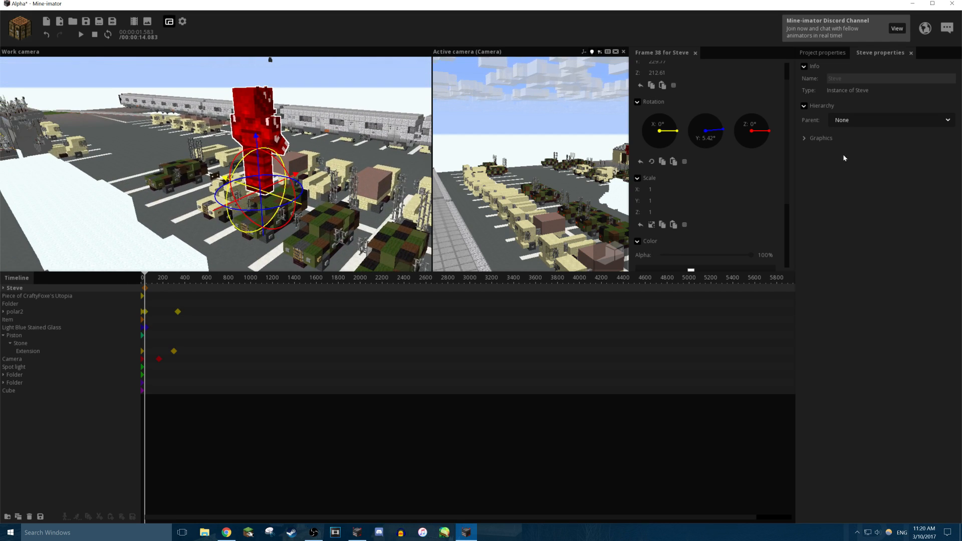
{"action": "left_click_drag", "start_coordinate": [753, 256], "coordinate": [606, 240]}
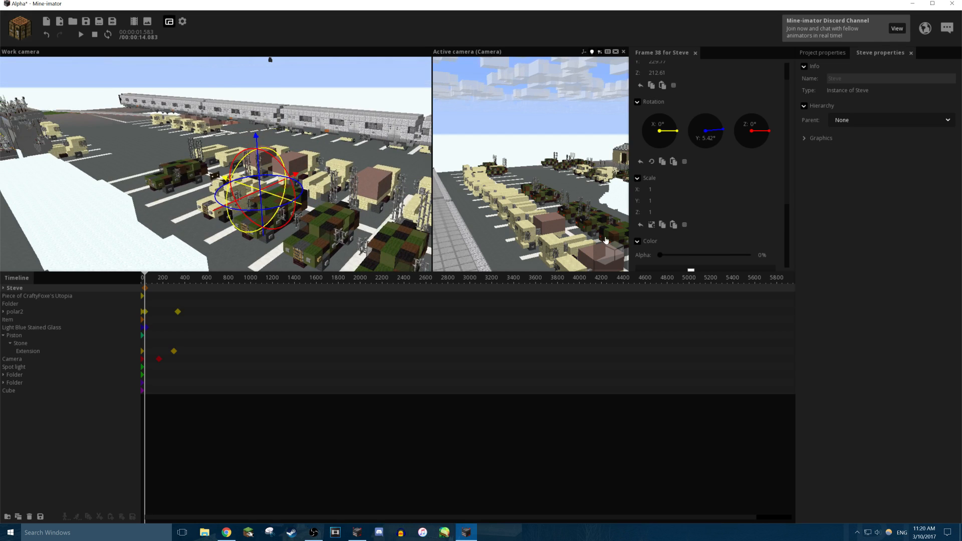
Play the animation briefly with the polar2 train selected, and compare its alpha with that of the surrounding scenery.
{"action": "right_click_drag", "start_coordinate": [120, 145], "coordinate": [109, 154]}
{"action": "left_click", "coordinate": [112, 141]}
{"action": "left_click", "coordinate": [355, 198]}
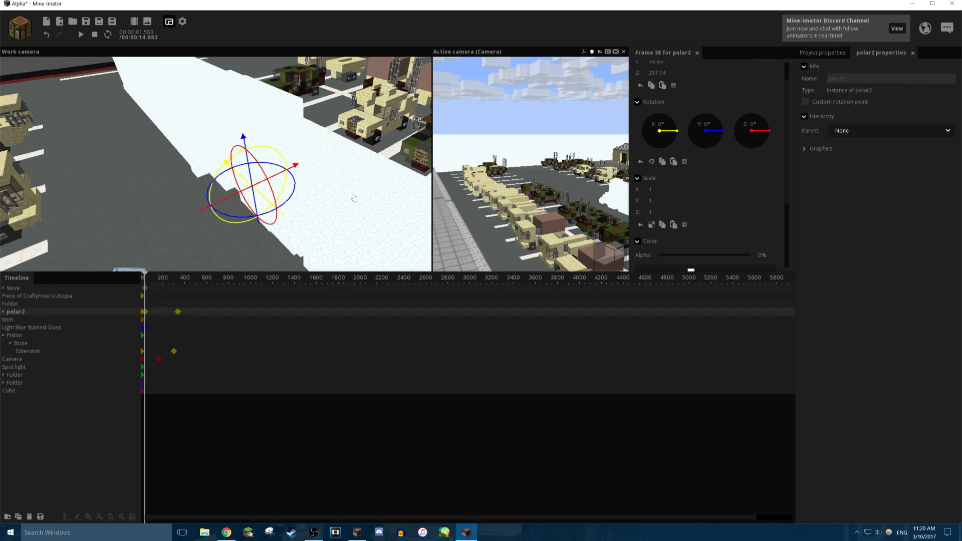
{"action": "right_click_drag", "start_coordinate": [354, 197], "coordinate": [344, 239]}
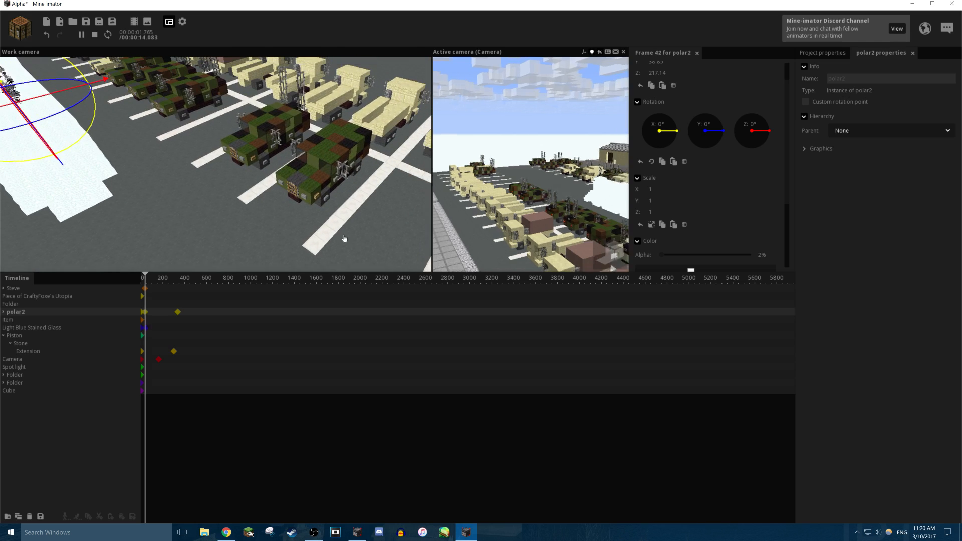
{"action": "right_click_drag", "start_coordinate": [199, 236], "coordinate": [190, 215]}
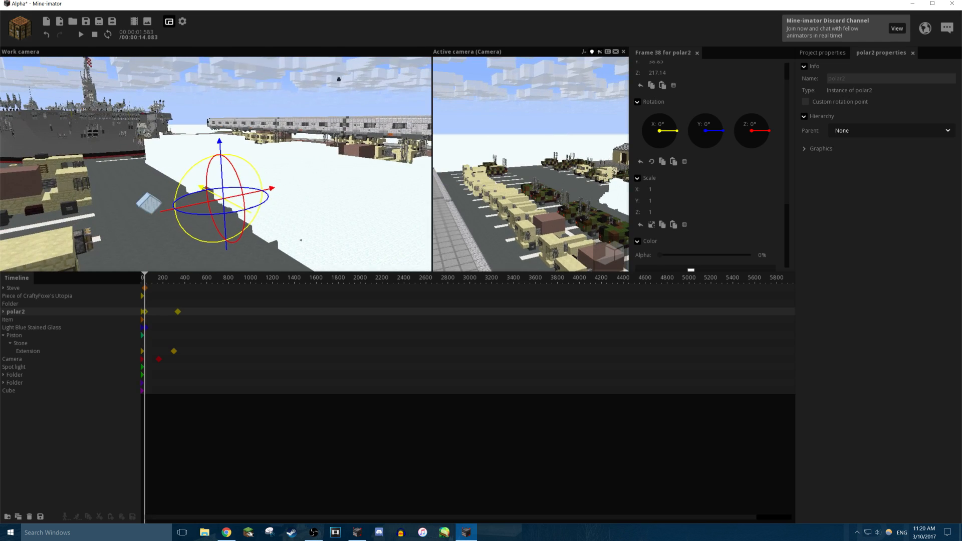
{"action": "left_click", "coordinate": [344, 239]}
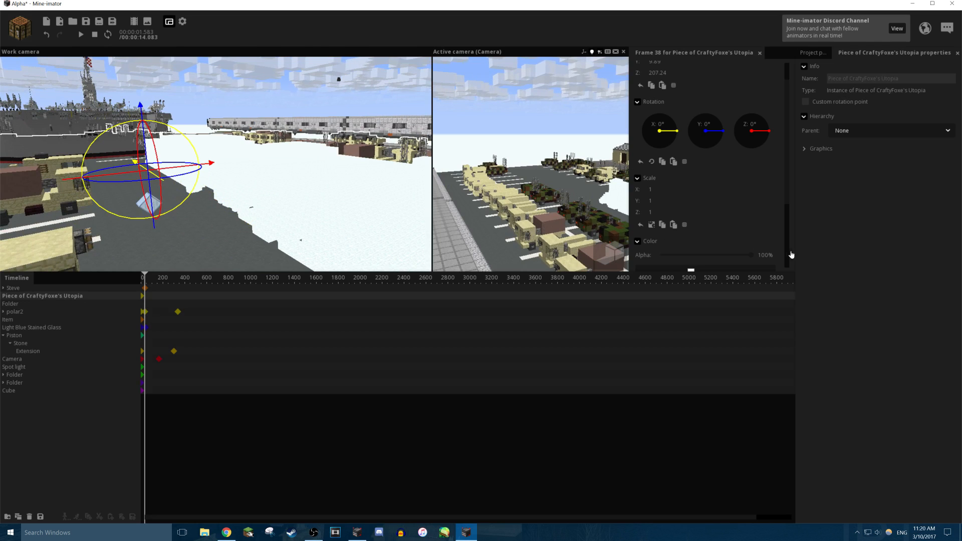
{"action": "left_click", "coordinate": [401, 235]}
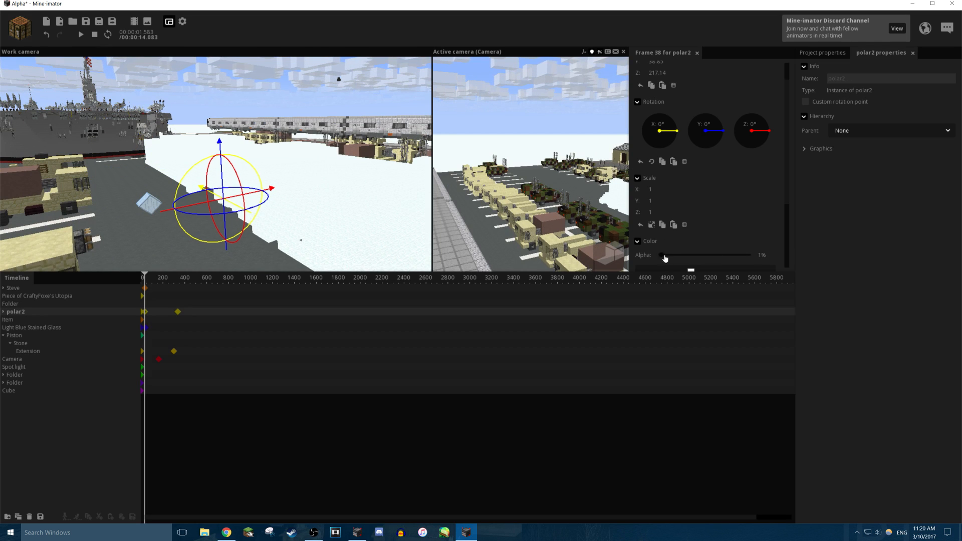
Set the polar2 train's alpha to 100% at frame 38 and try a 57% black mix before returning the mix percent to 0%.
{"action": "left_click_drag", "start_coordinate": [665, 259], "coordinate": [784, 256]}
{"action": "scroll", "coordinate": [788, 203], "scroll_direction": "down", "scroll_amount": 3}
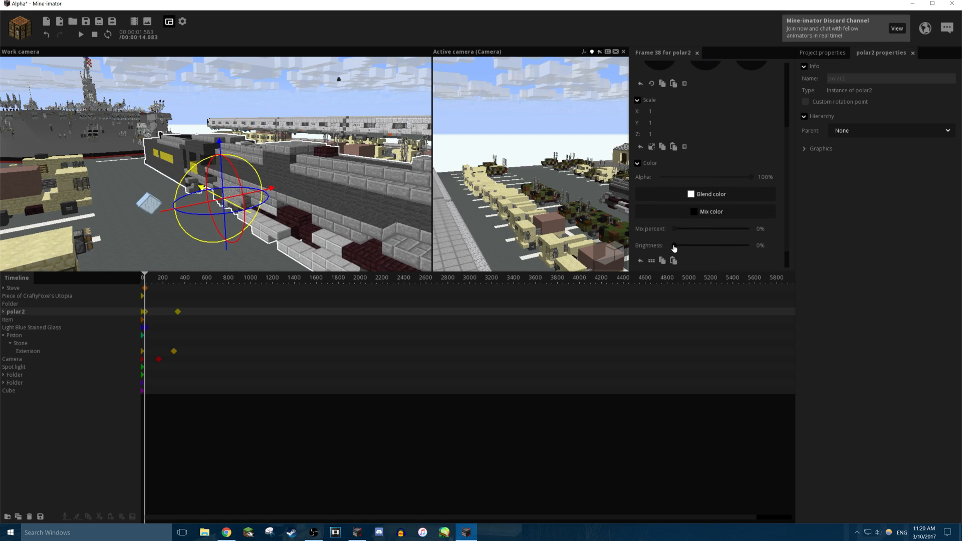
{"action": "left_click_drag", "start_coordinate": [675, 249], "coordinate": [717, 235]}
{"action": "right_click_drag", "start_coordinate": [301, 196], "coordinate": [367, 220]}
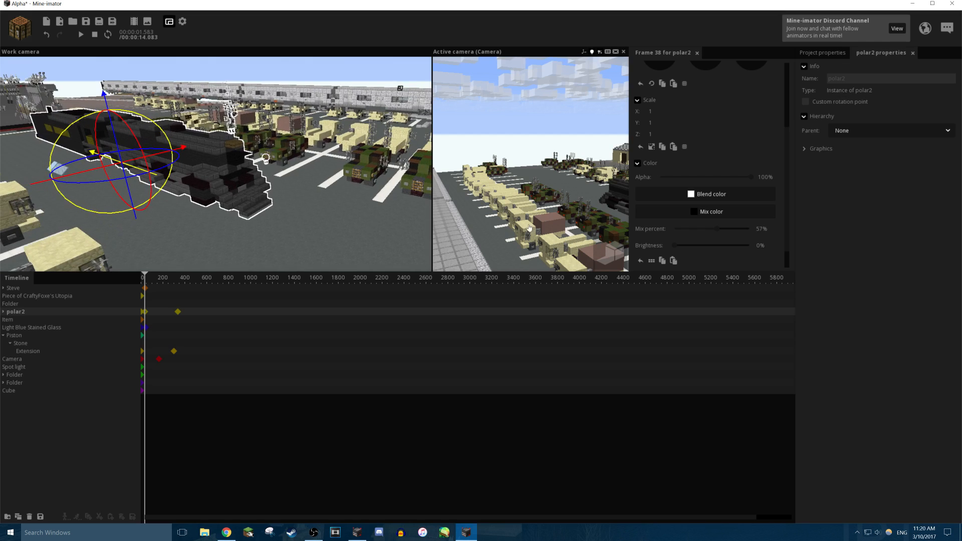
{"action": "left_click_drag", "start_coordinate": [714, 229], "coordinate": [672, 228]}
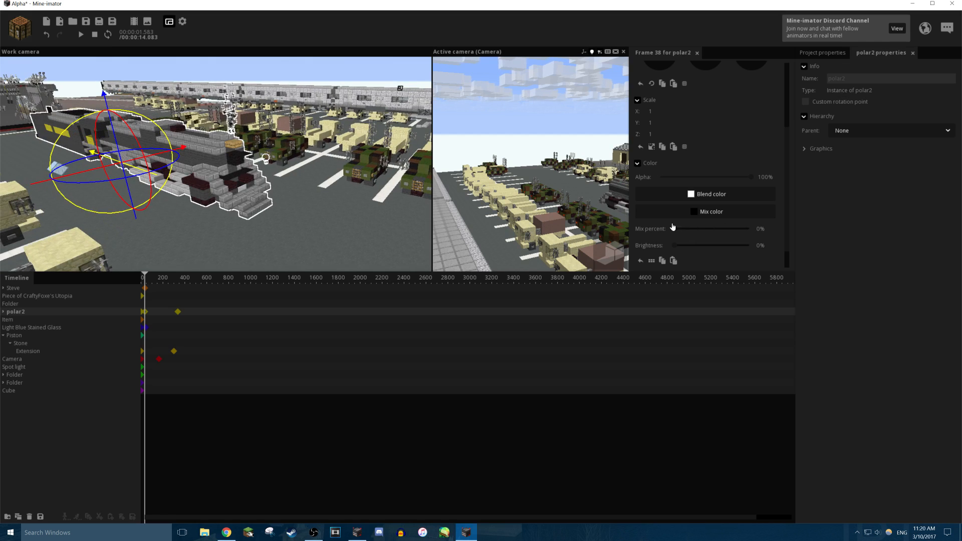
Set polar2's mix color to red D23333 and try out the mix percent, leaving it at 0%.
{"action": "left_click", "coordinate": [705, 212]}
{"action": "left_click", "coordinate": [465, 231]}
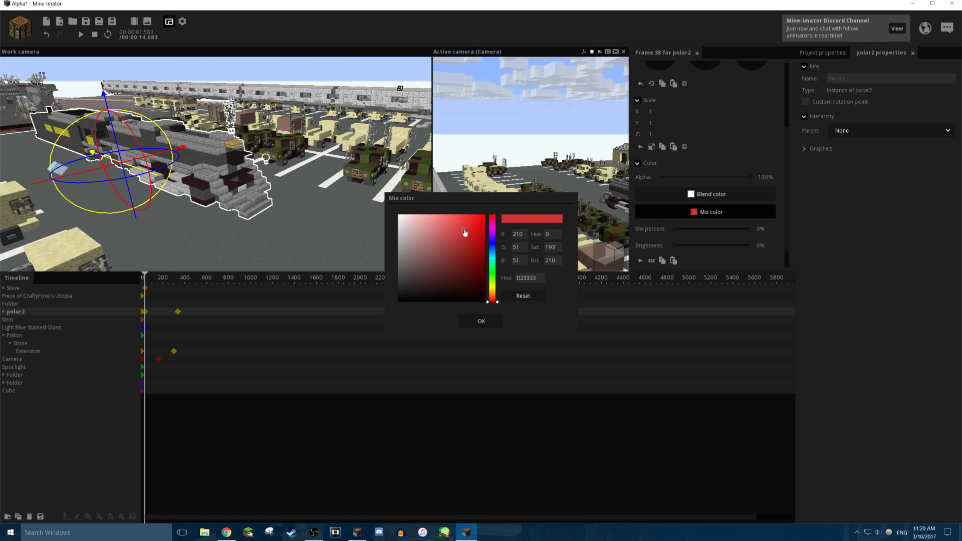
{"action": "left_click", "coordinate": [481, 322]}
{"action": "mouse_move", "coordinate": [675, 231]}
{"action": "left_mouse_down"}
{"action": "mouse_move", "coordinate": [695, 231]}
{"action": "mouse_move", "coordinate": [671, 236]}
{"action": "left_mouse_up"}
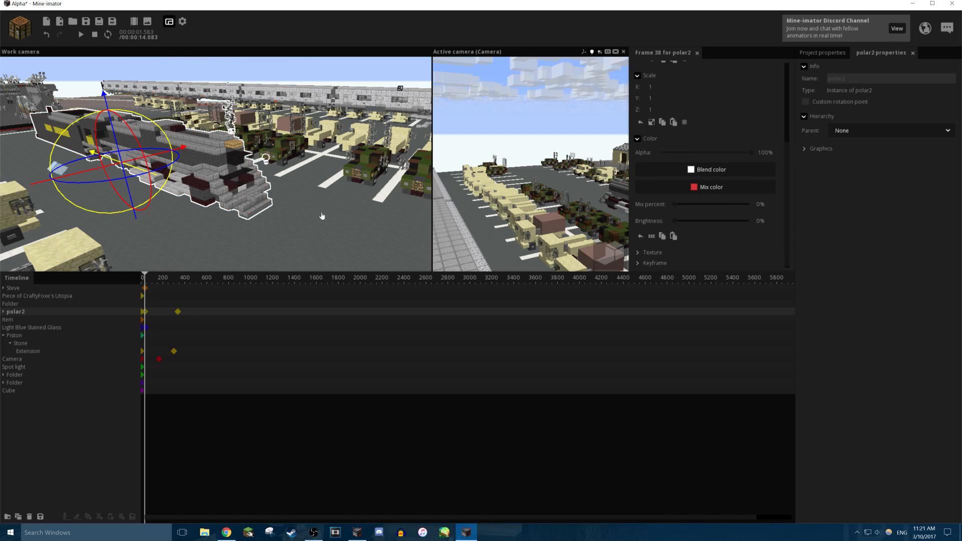
Select the Camera's keyframe at frame 0 and bring its camera settings into view.
{"action": "left_click", "coordinate": [296, 208]}
{"action": "key", "text": "w"}
{"action": "right_click_drag", "start_coordinate": [247, 196], "coordinate": [200, 186]}
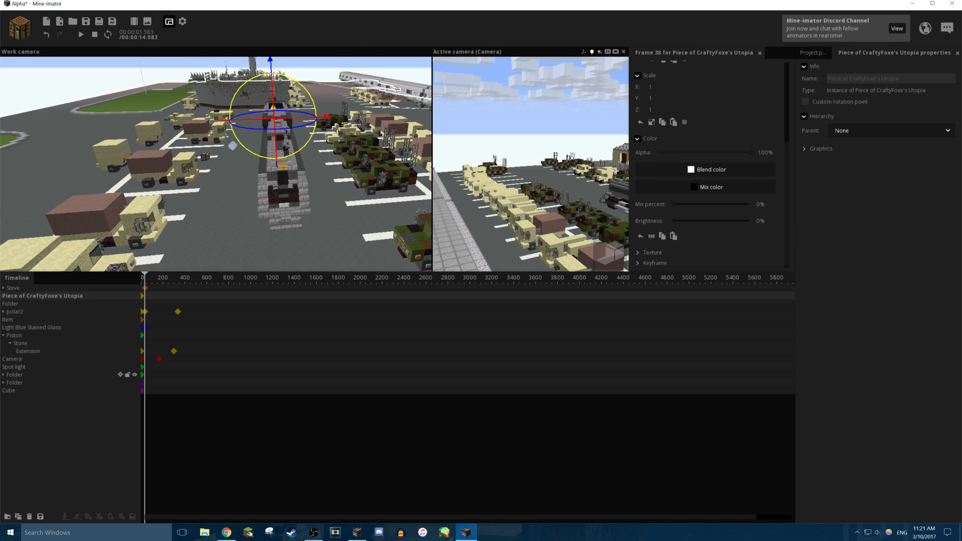
{"action": "left_click", "coordinate": [13, 361]}
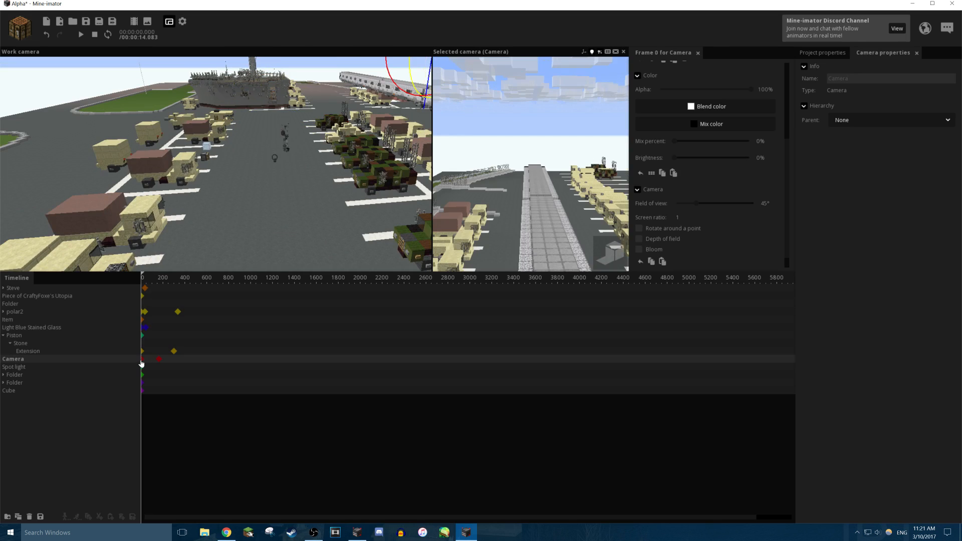
{"action": "left_click", "coordinate": [142, 359]}
{"action": "scroll", "coordinate": [783, 238], "scroll_direction": "down", "scroll_amount": 1}
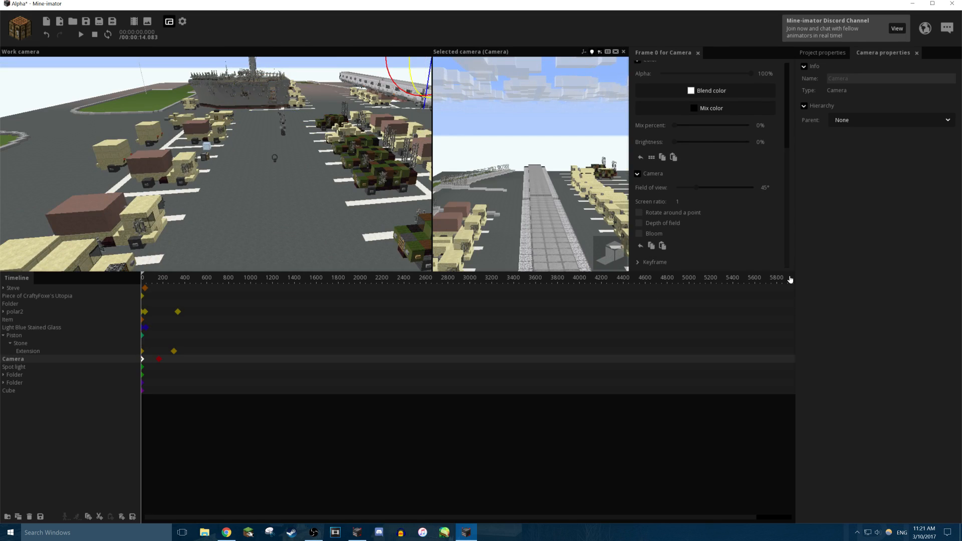
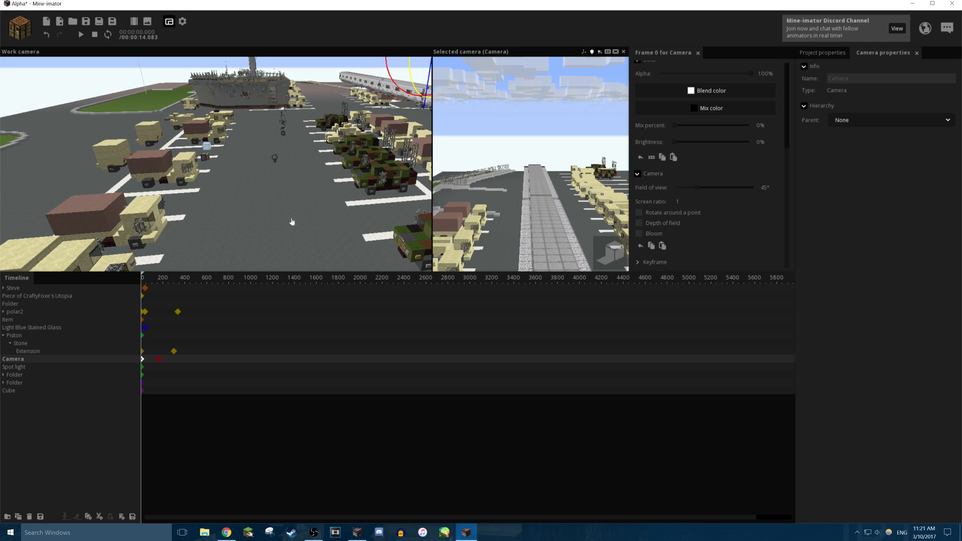
Enlarge the selected camera's viewport and play its animation briefly from frame 0.
{"action": "left_click_drag", "start_coordinate": [224, 218], "coordinate": [502, 219]}
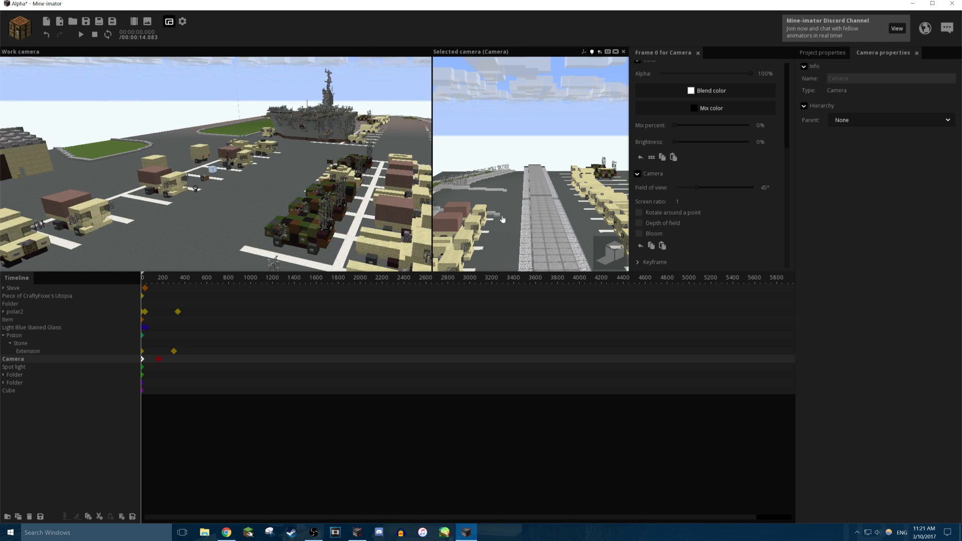
{"action": "left_click_drag", "start_coordinate": [432, 178], "coordinate": [196, 187]}
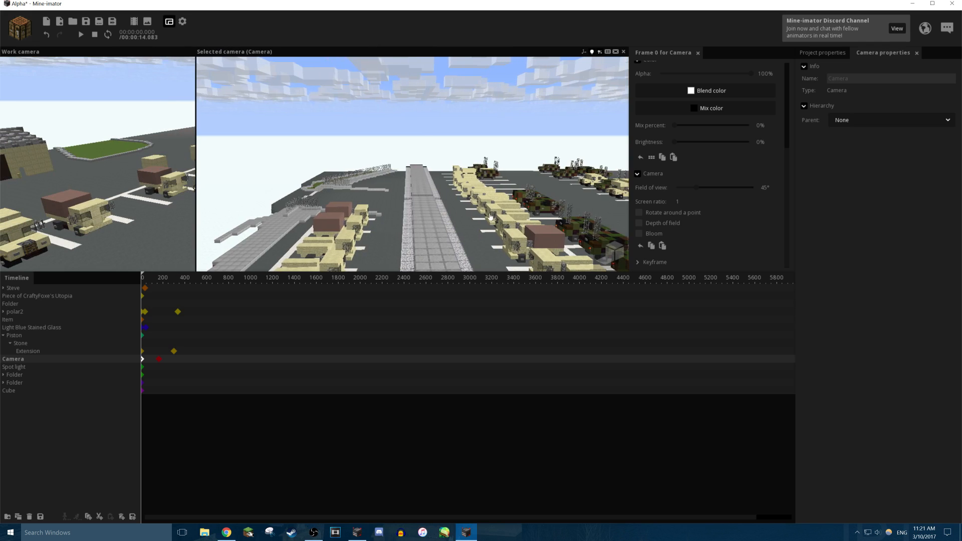
{"action": "key", "text": "space"}
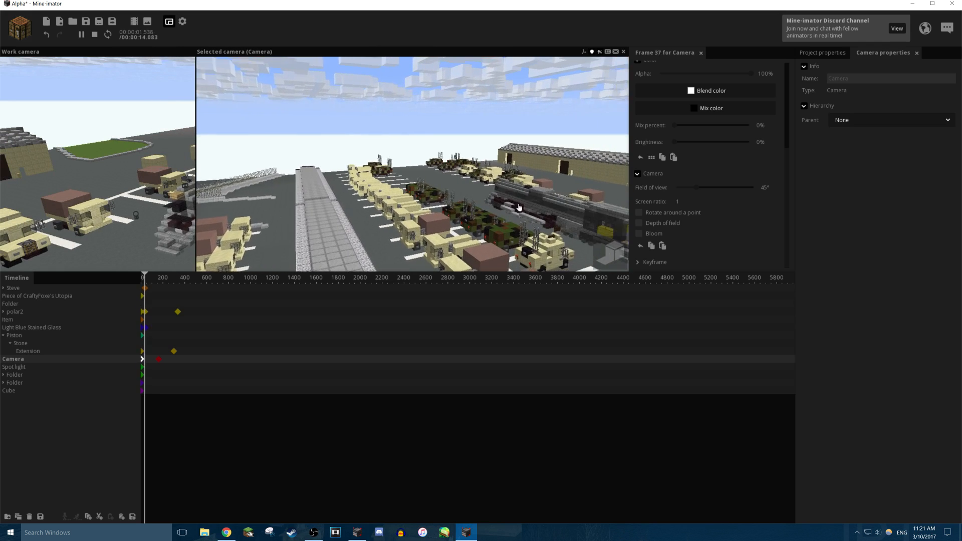
{"action": "key", "text": "space"}
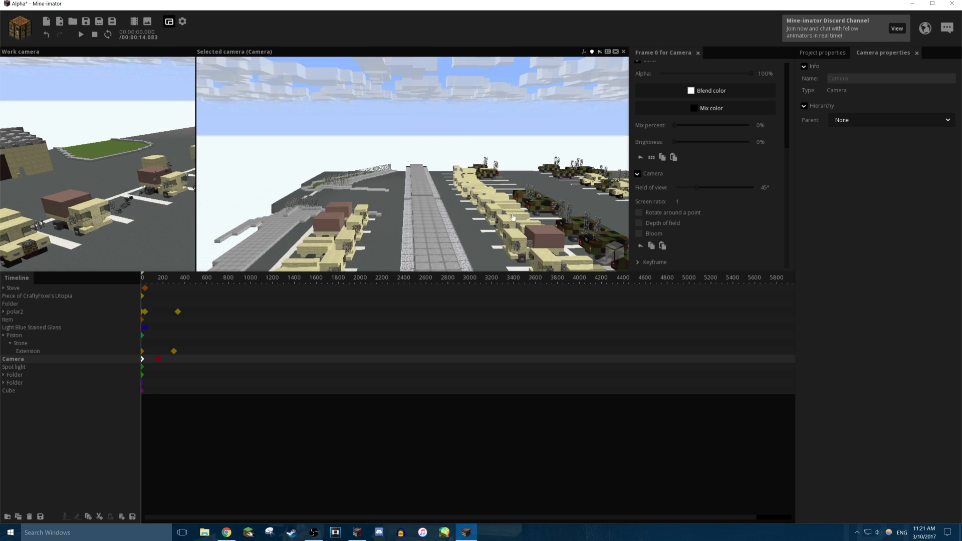
Enable bloom on the Camera at frame 0 with threshold 0.41 and offset 0.19, and preview it in high-quality rendering.
{"action": "left_click", "coordinate": [644, 235]}
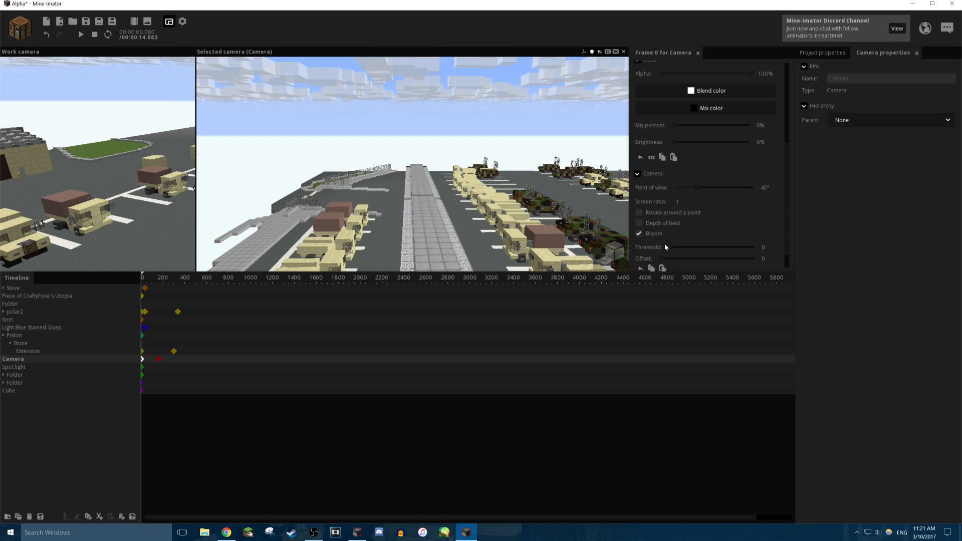
{"action": "left_click_drag", "start_coordinate": [669, 252], "coordinate": [701, 250]}
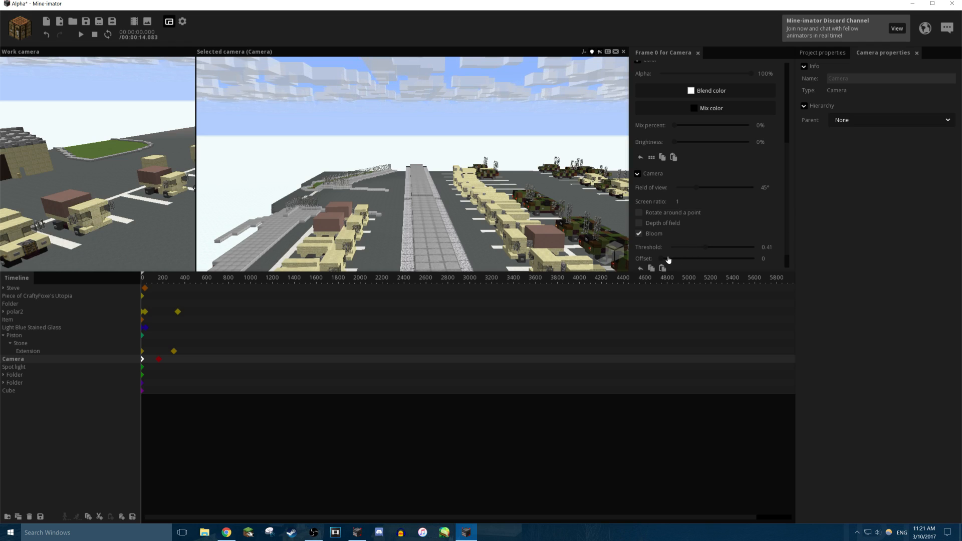
{"action": "left_click_drag", "start_coordinate": [664, 260], "coordinate": [693, 261]}
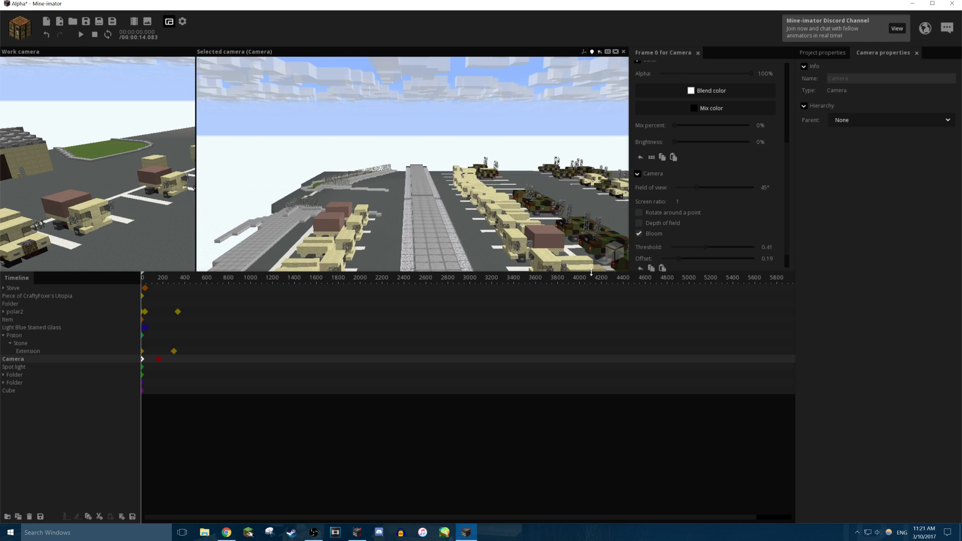
{"action": "left_click", "coordinate": [616, 260]}
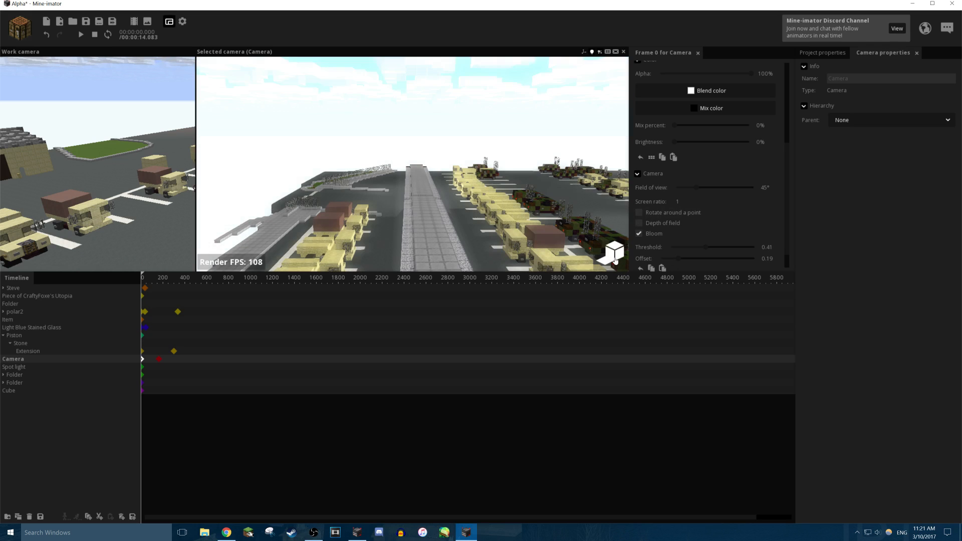
Play the camera animation in high-quality rendering to check how the bloom changes towards the second keyframe.
{"action": "key", "text": "space"}
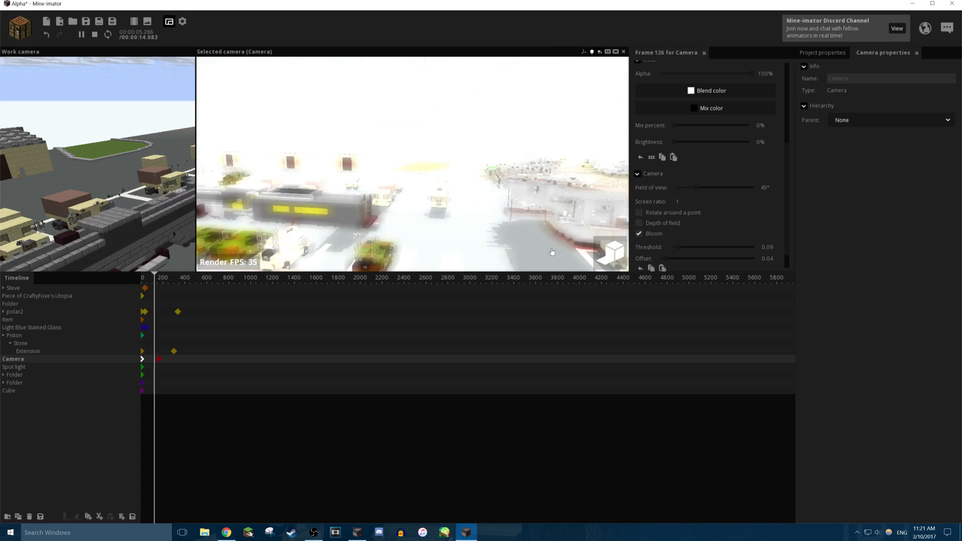
{"action": "key", "text": "space"}
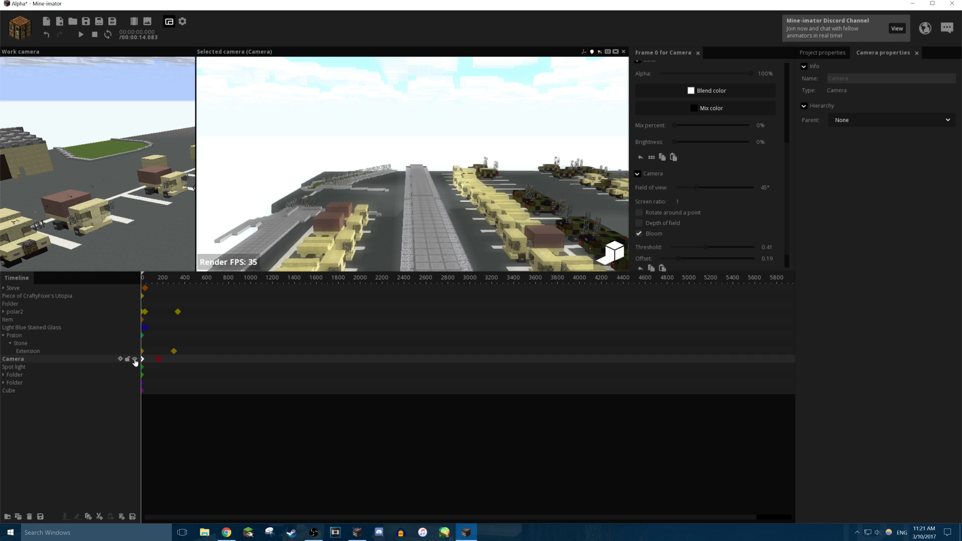
{"action": "key", "text": "space"}
{"action": "key", "text": "space"}
Set the bloom threshold to 0.45 and offset to 0.18 on the Camera keyframe at frame 164.
{"action": "left_click", "coordinate": [158, 361]}
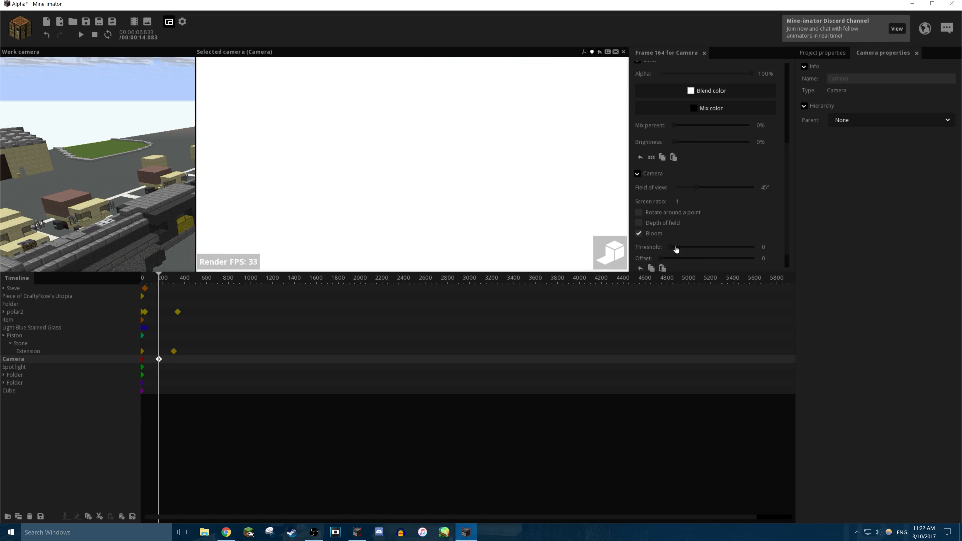
{"action": "mouse_move", "coordinate": [671, 250]}
{"action": "left_mouse_down"}
{"action": "mouse_move", "coordinate": [710, 248]}
{"action": "mouse_move", "coordinate": [677, 258]}
{"action": "left_mouse_up"}
{"action": "left_click", "coordinate": [696, 259]}
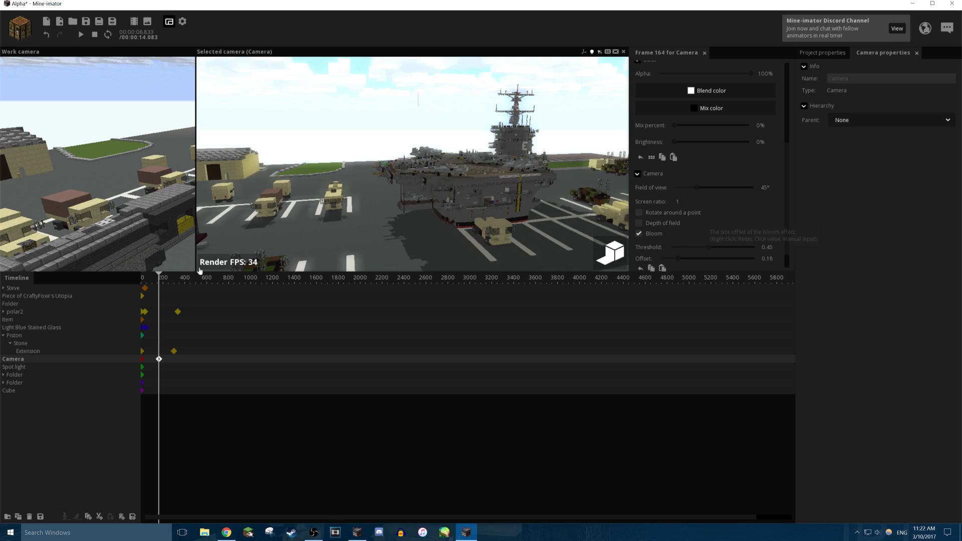
Play the bloom from frame 0 in high-quality rendering, and turn bloom off on the Camera keyframes.
{"action": "left_click_drag", "start_coordinate": [146, 276], "coordinate": [142, 276]}
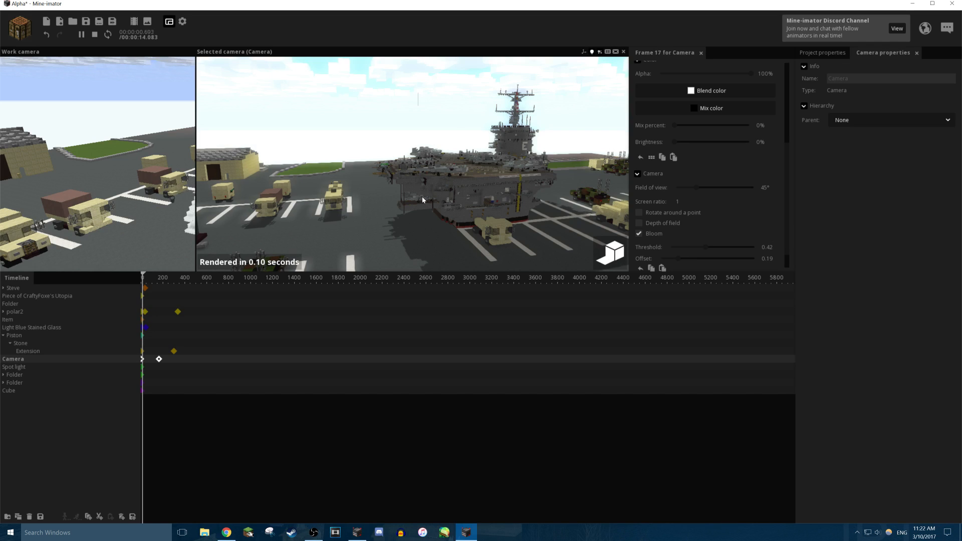
{"action": "left_click", "coordinate": [611, 265]}
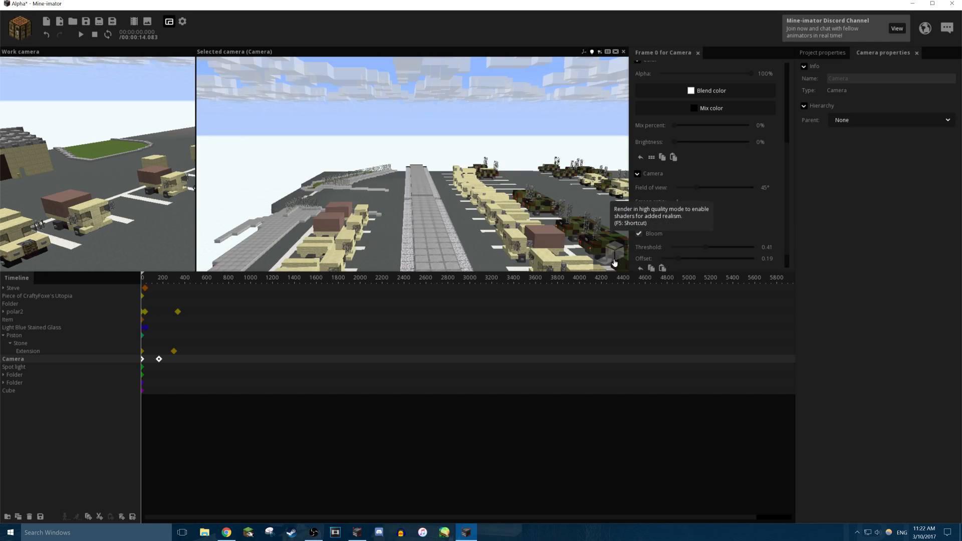
{"action": "key", "text": "space"}
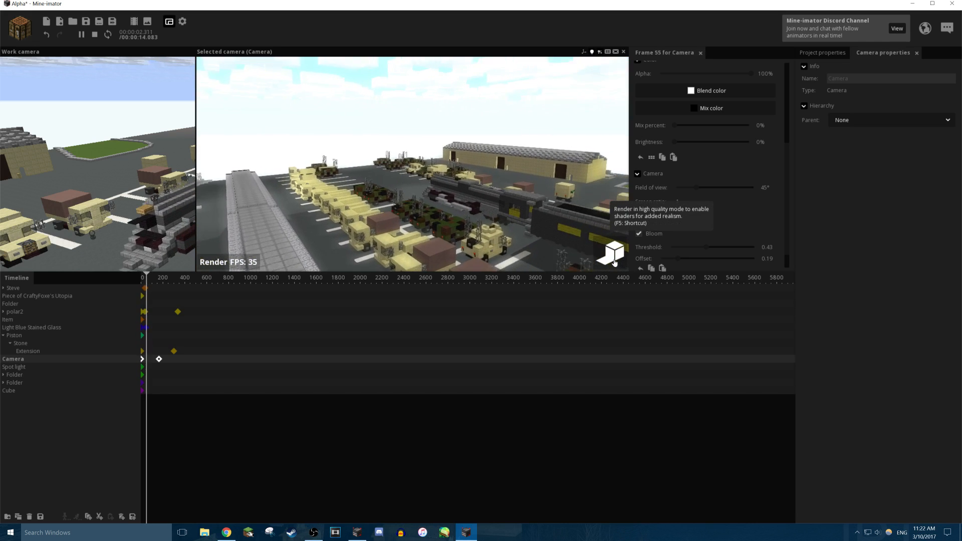
{"action": "key", "text": "space"}
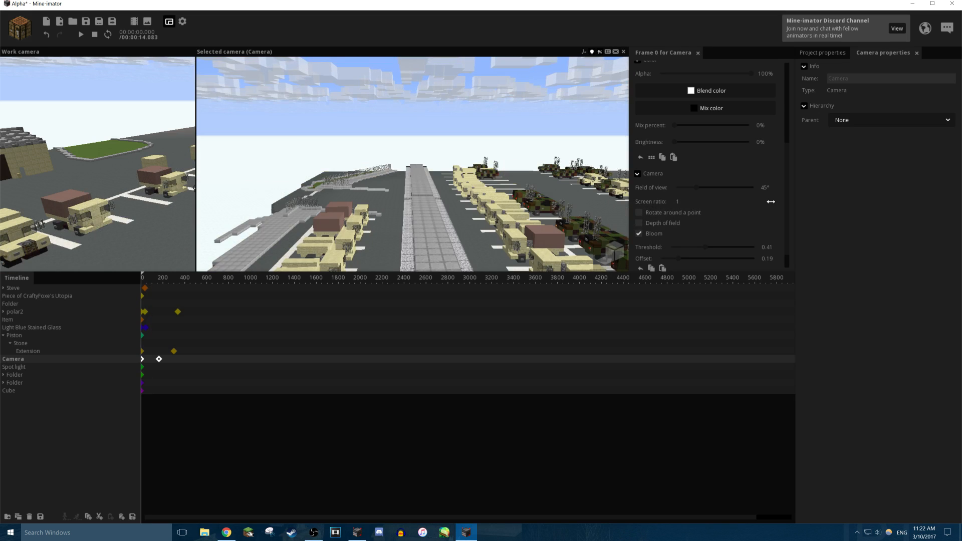
{"action": "left_click", "coordinate": [639, 234]}
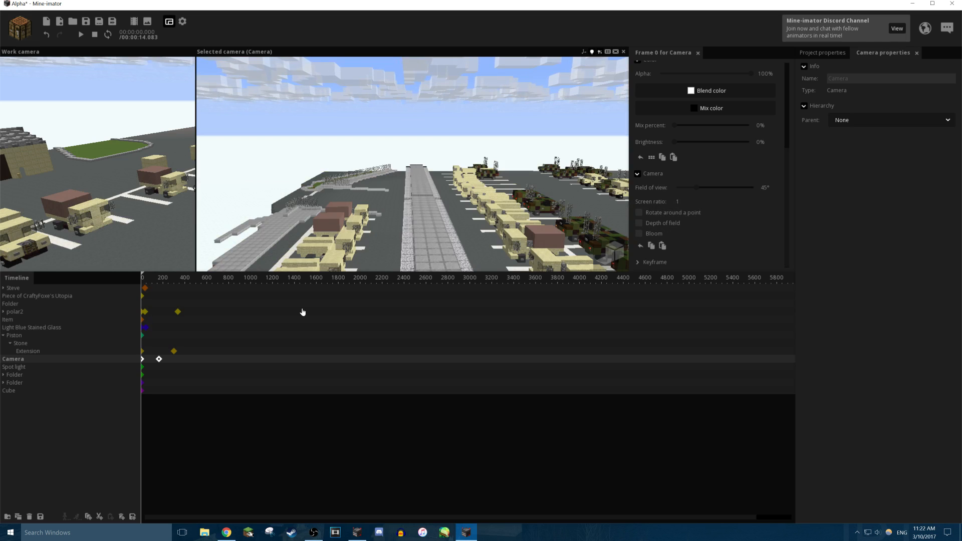
Try depth of field on the Camera with a depth of 31.32 in high-quality rendering, and disable it again.
{"action": "left_click", "coordinate": [640, 224]}
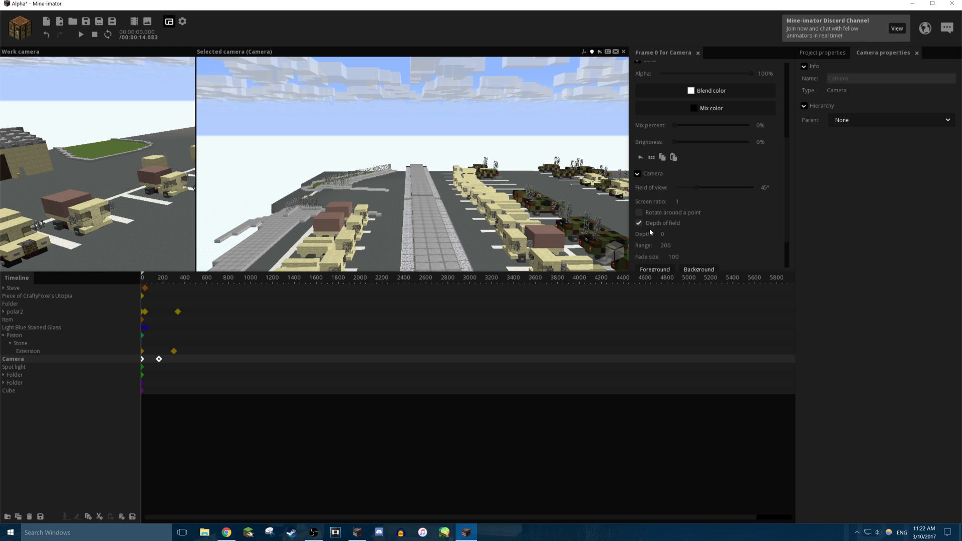
{"action": "left_click", "coordinate": [621, 261]}
{"action": "left_click_drag", "start_coordinate": [663, 235], "coordinate": [490, 167]}
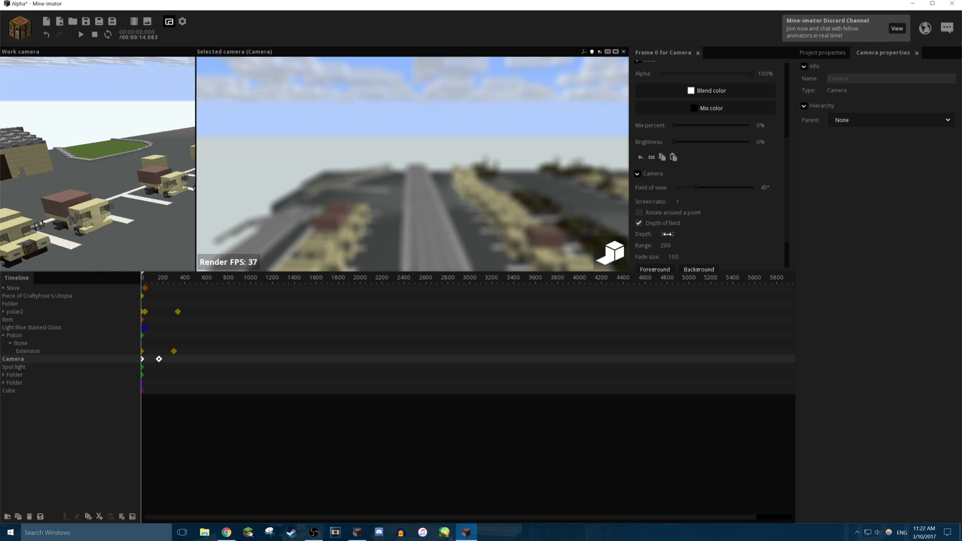
{"action": "left_click", "coordinate": [618, 256]}
{"action": "left_click", "coordinate": [619, 257]}
{"action": "left_click", "coordinate": [619, 257]}
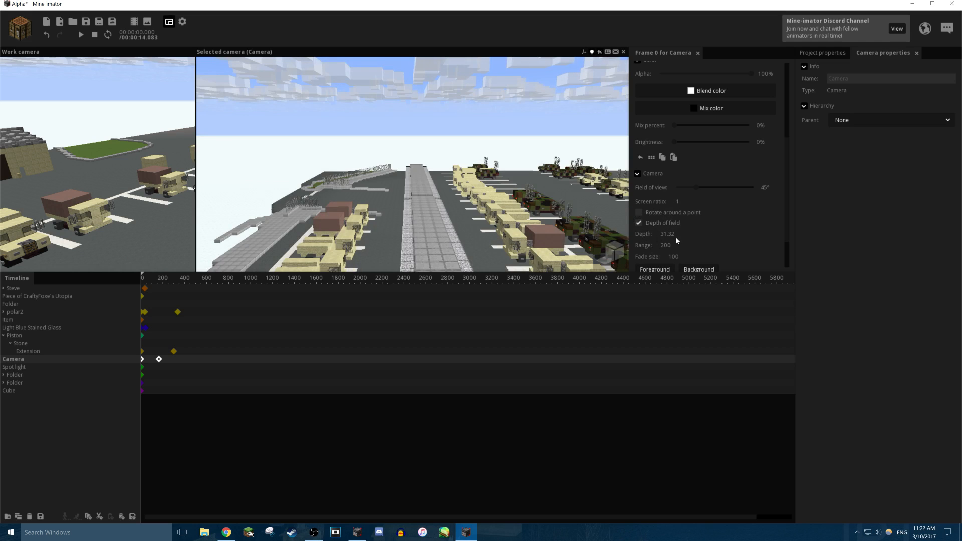
{"action": "left_click", "coordinate": [638, 223]}
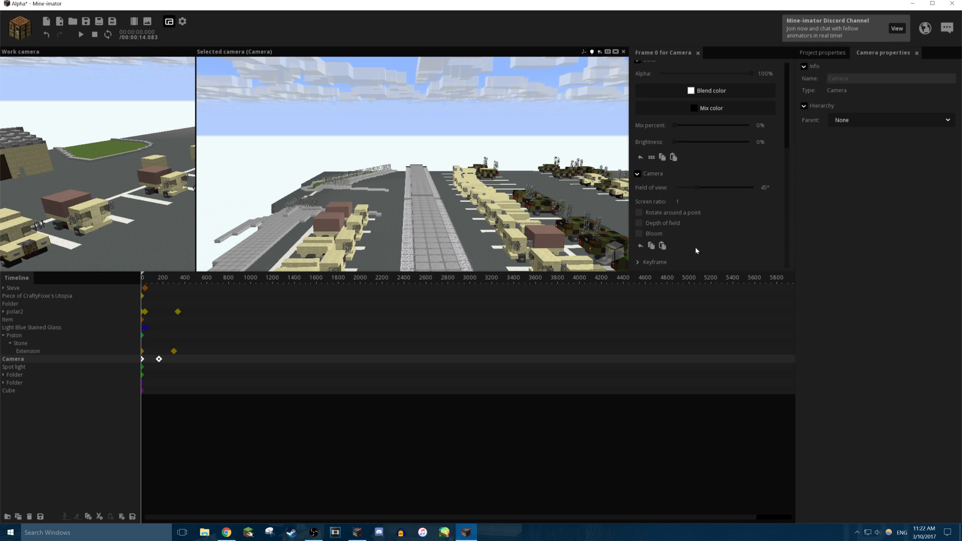
Set the transition of the Camera keyframe at frame 0 to Ease in and out (quadratic).
{"action": "left_click", "coordinate": [656, 263]}
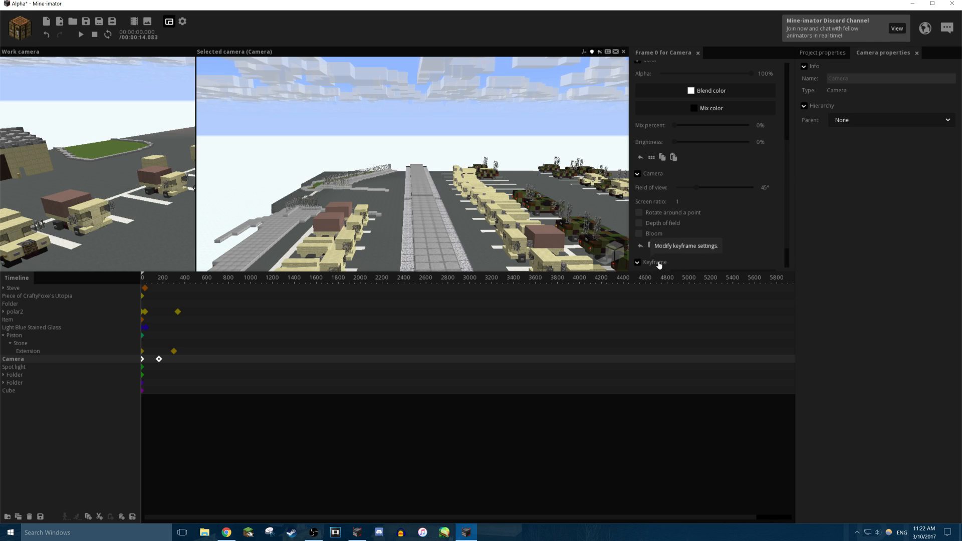
{"action": "scroll", "coordinate": [752, 191], "scroll_direction": "down", "scroll_amount": 1}
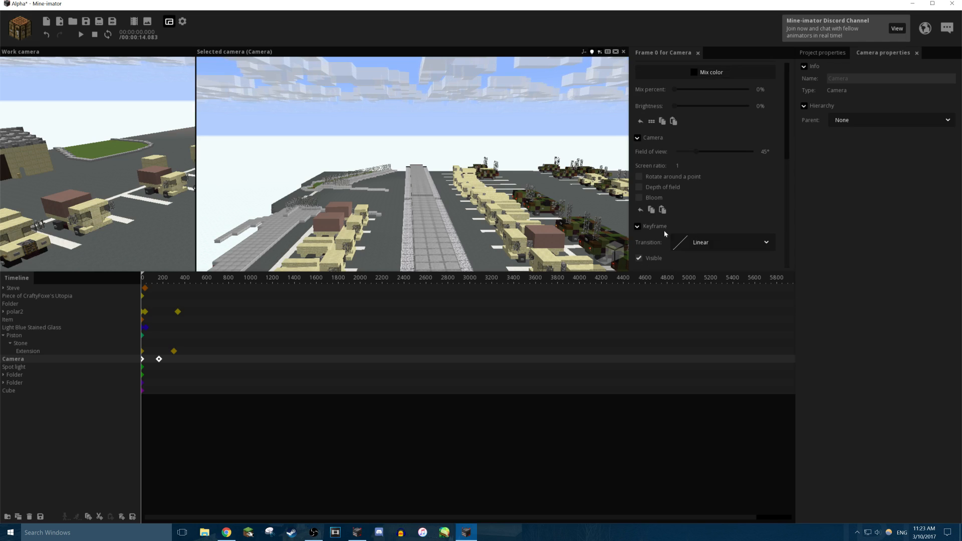
{"action": "left_click", "coordinate": [158, 424]}
{"action": "left_click", "coordinate": [143, 360]}
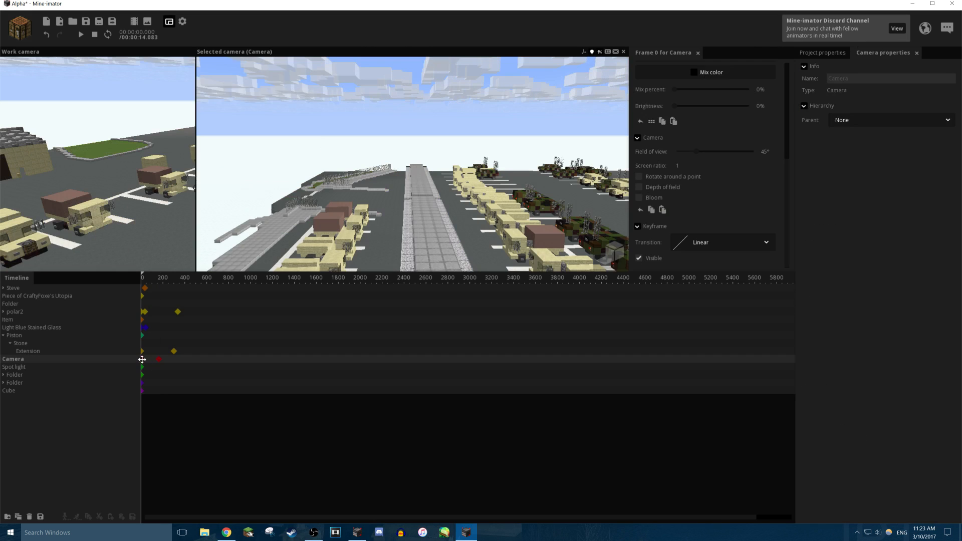
{"action": "left_click", "coordinate": [735, 243]}
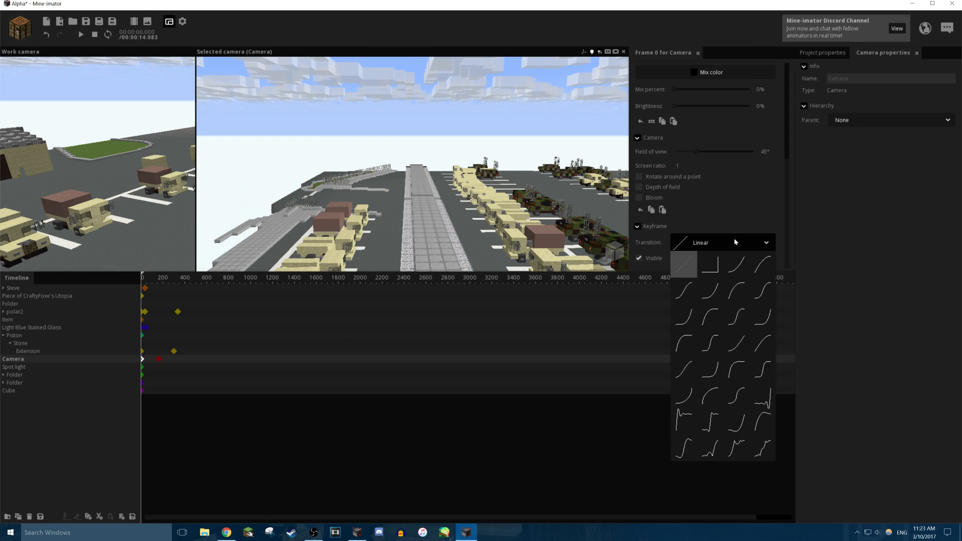
{"action": "left_click", "coordinate": [692, 289]}
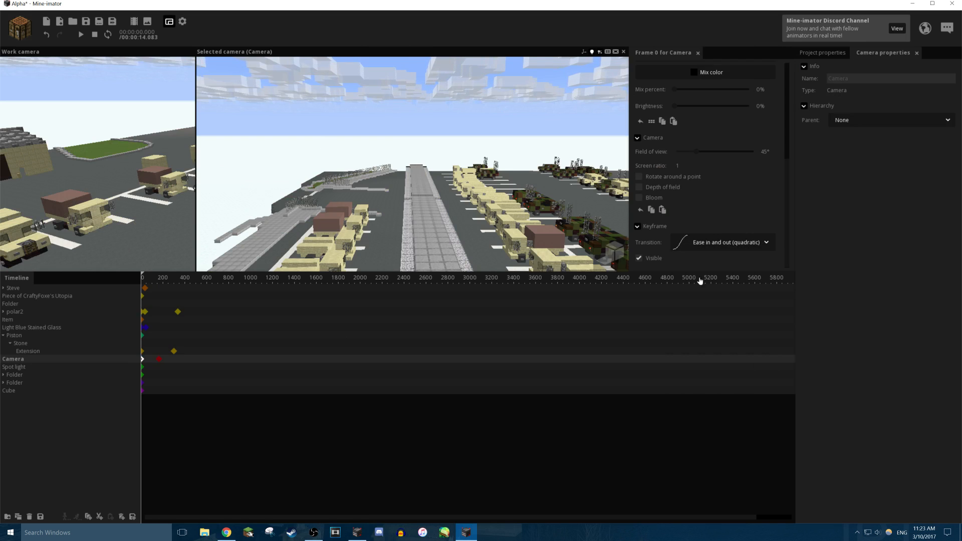
Set the transition of the Camera keyframe at frame 0 to Ease in and out (quart) and play the animation.
{"action": "left_click", "coordinate": [726, 245]}
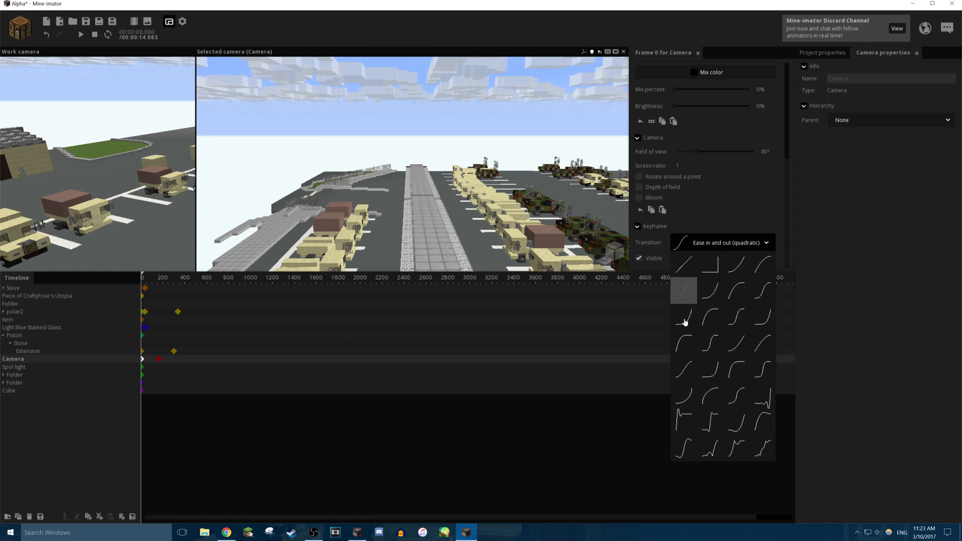
{"action": "left_click", "coordinate": [737, 316]}
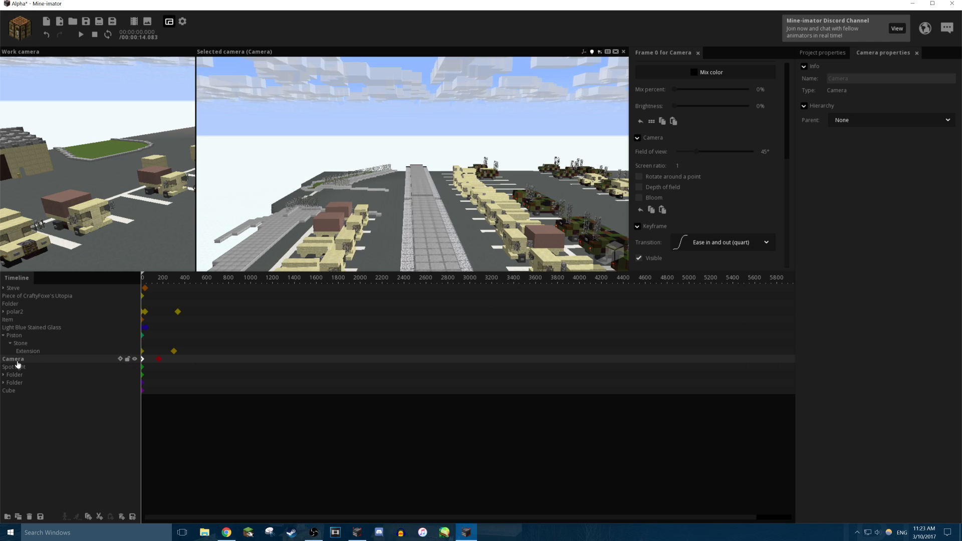
{"action": "key", "text": "space"}
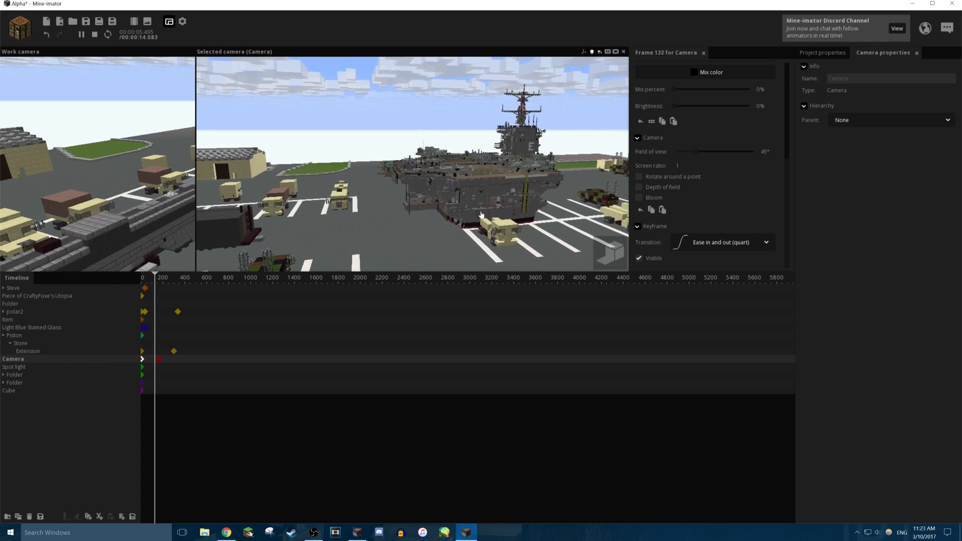
{"action": "key", "text": "space"}
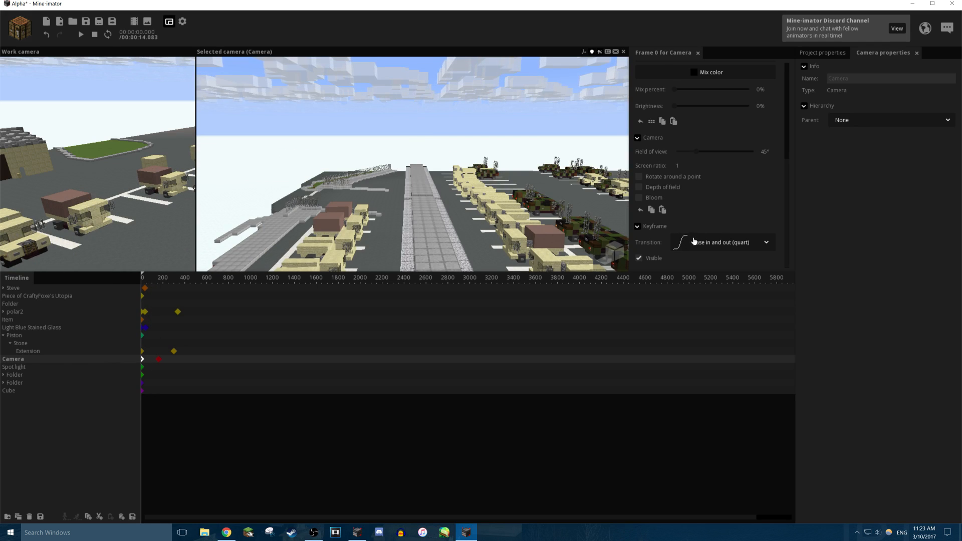
Set the transition of the Camera keyframe at frame 0 to Instant and play the animation.
{"action": "left_click", "coordinate": [732, 242]}
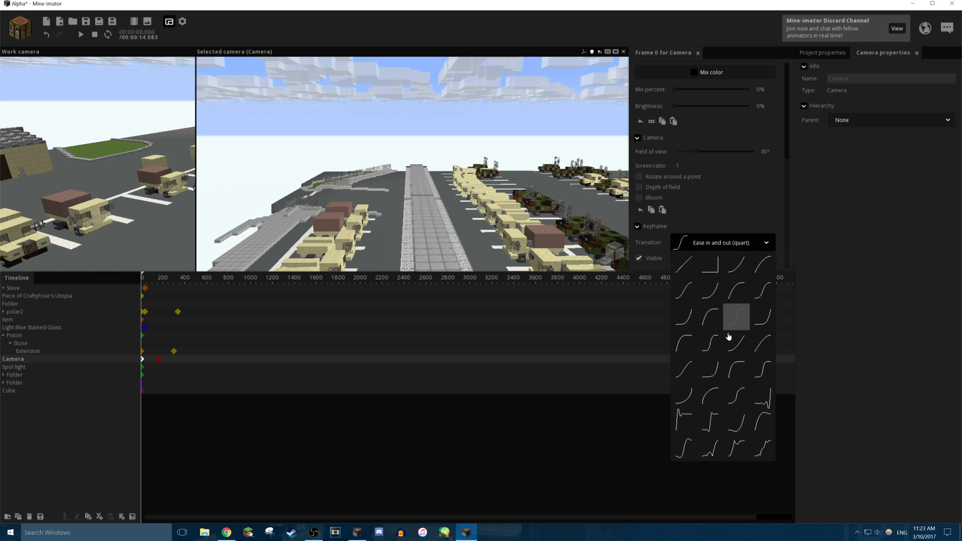
{"action": "left_click", "coordinate": [715, 275]}
{"action": "key", "text": "space"}
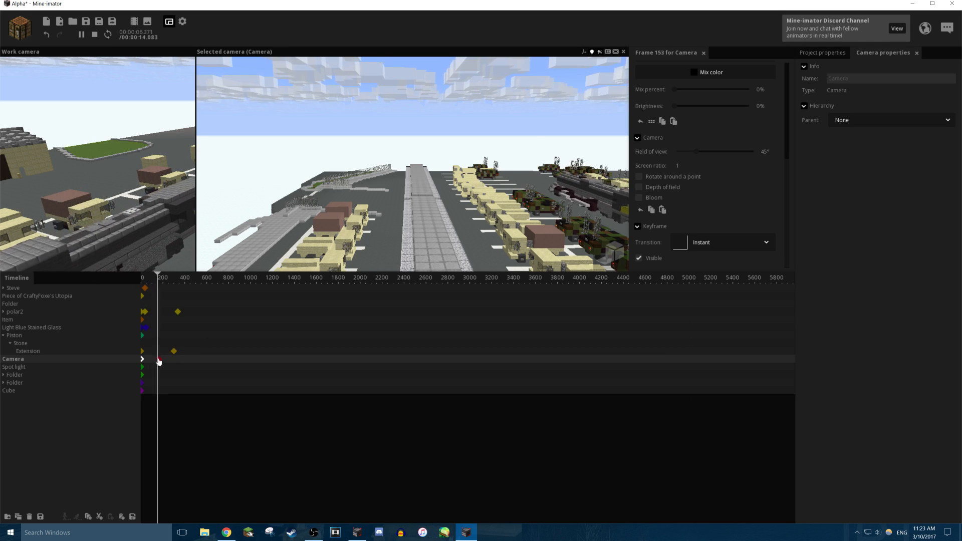
{"action": "key", "text": "space"}
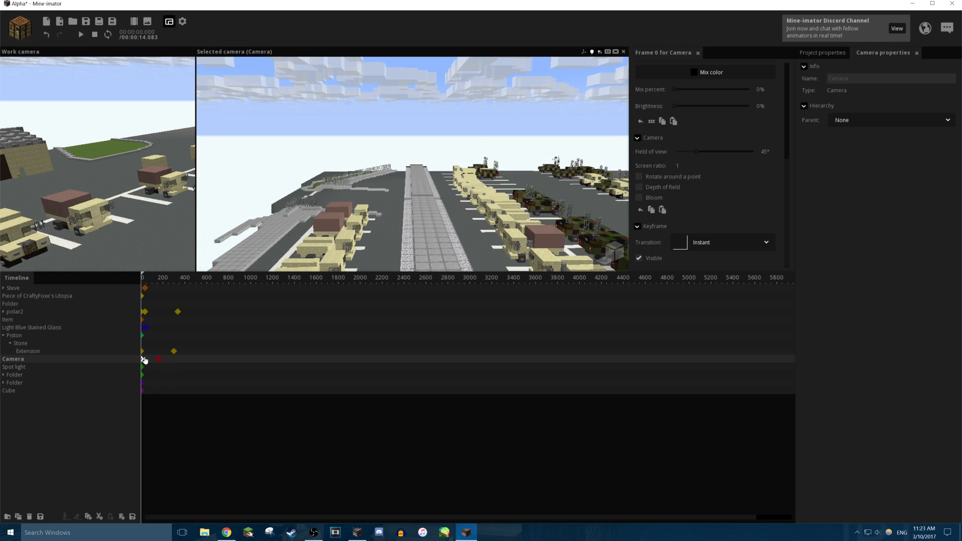
Add a Camera keyframe at about frame 88 with the view framing the front of the locomotive.
{"action": "left_click_drag", "start_coordinate": [146, 359], "coordinate": [150, 359]}
{"action": "left_click_drag", "start_coordinate": [481, 165], "coordinate": [474, 200]}
{"action": "right_click_drag", "start_coordinate": [474, 200], "coordinate": [436, 150]}
{"action": "key", "text": "w"}
{"action": "left_click_drag", "start_coordinate": [412, 164], "coordinate": [405, 186]}
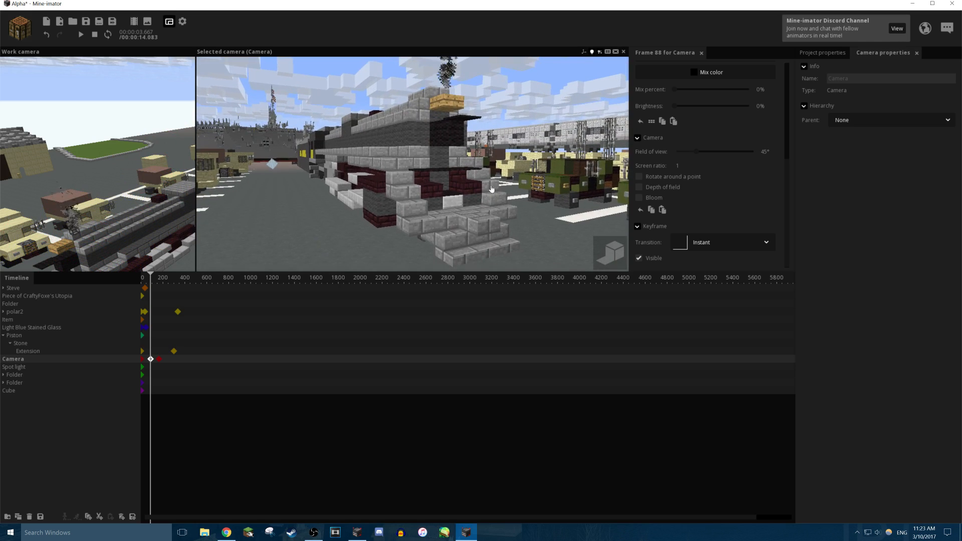
Play the Camera animation from frame 0, stop it, and move the frame 0 view to the side of the white train cars.
{"action": "left_click", "coordinate": [142, 359]}
{"action": "key", "text": "space"}
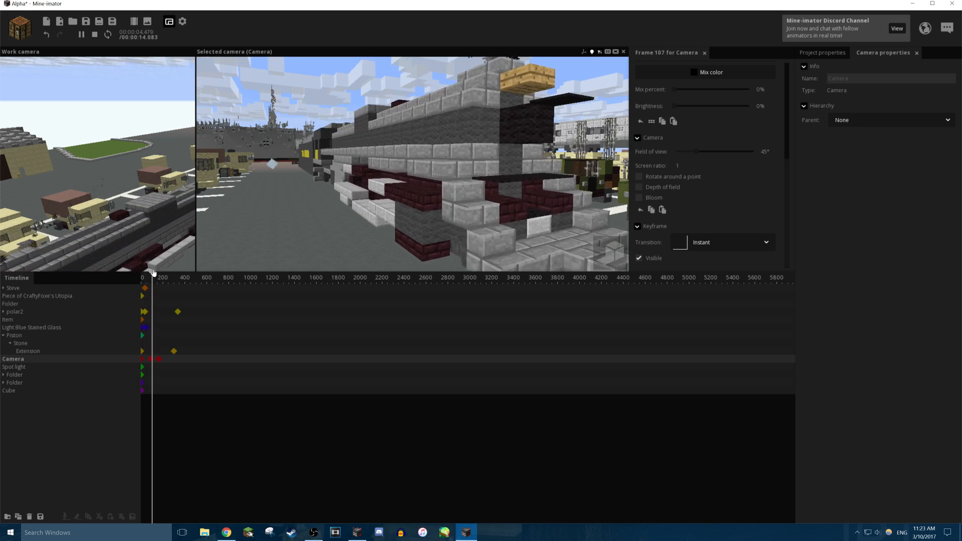
{"action": "key", "text": "space"}
{"action": "right_click_drag", "start_coordinate": [388, 236], "coordinate": [392, 233]}
{"action": "key", "text": "w"}
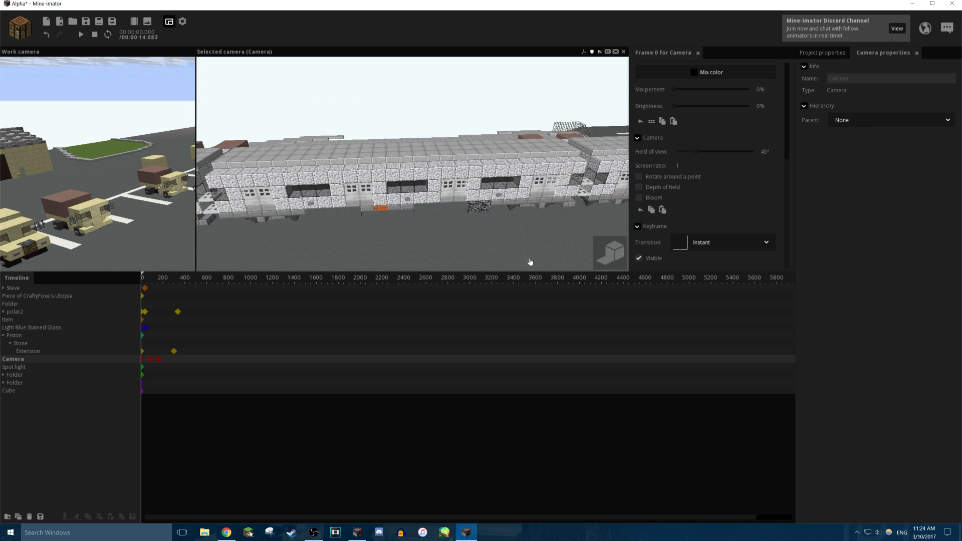
Set the frame 0 Camera keyframe's transition to Ease out (elastic), play it, and reframe the frame 0 view closely on the aircraft carrier.
{"action": "left_click", "coordinate": [732, 245]}
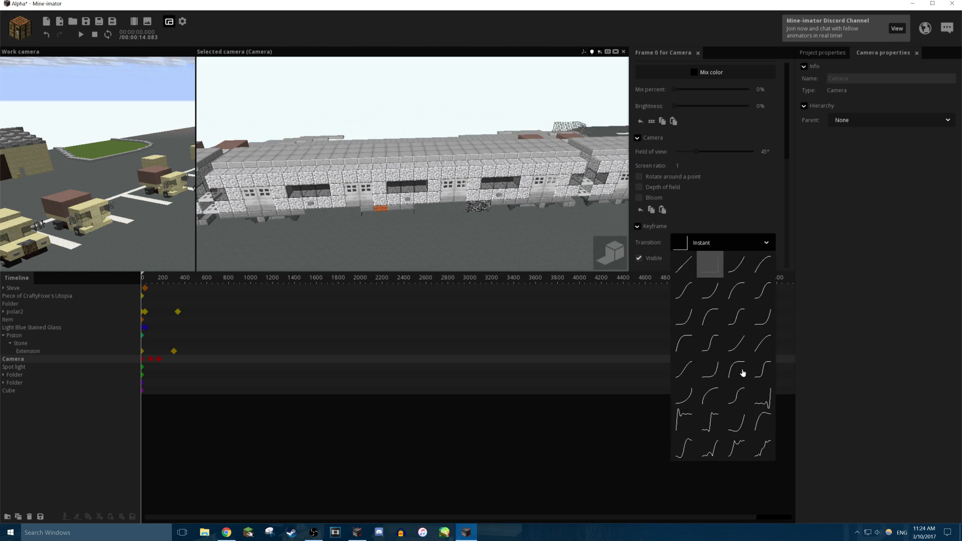
{"action": "left_click", "coordinate": [687, 428]}
{"action": "key", "text": "space"}
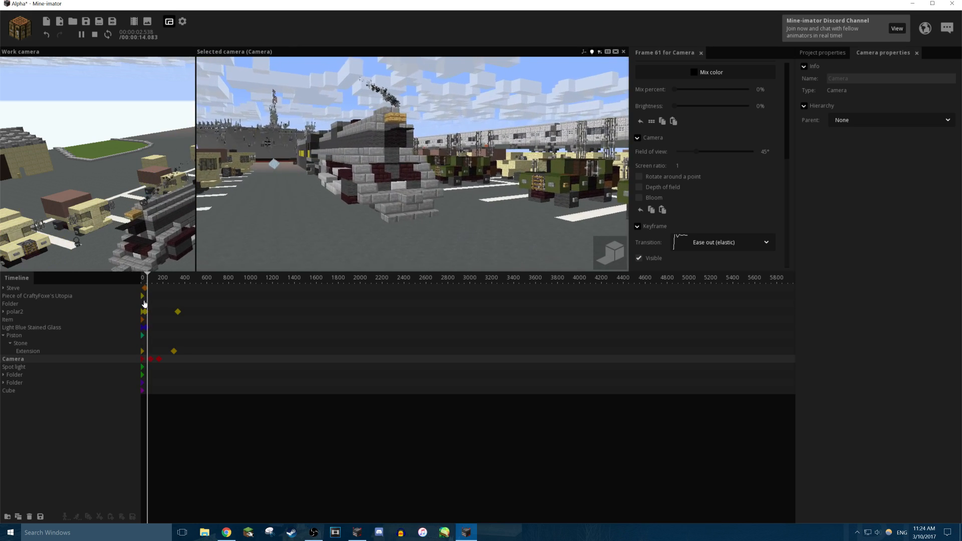
{"action": "key", "text": "space"}
{"action": "left_click_drag", "start_coordinate": [272, 230], "coordinate": [521, 201]}
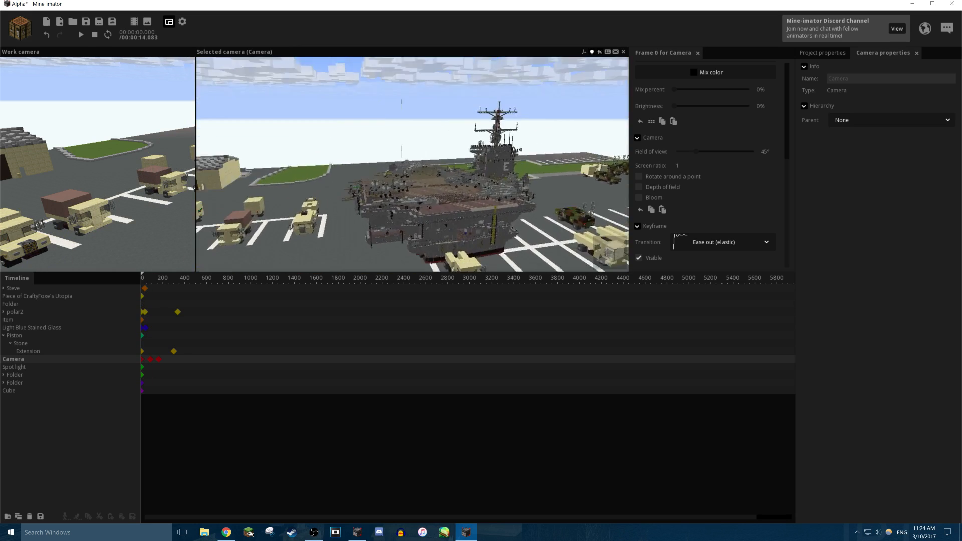
{"action": "right_click_drag", "start_coordinate": [522, 201], "coordinate": [501, 211]}
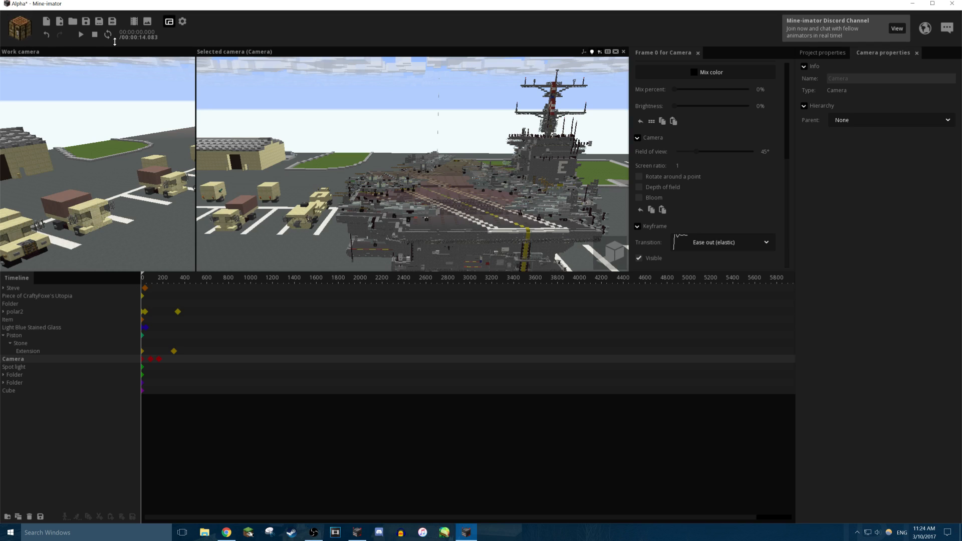
Set up a movie export at HDV 720 (1280x720), MP4, Best video quality and 30 framerate, with audio excluded.
{"action": "left_click", "coordinate": [135, 22]}
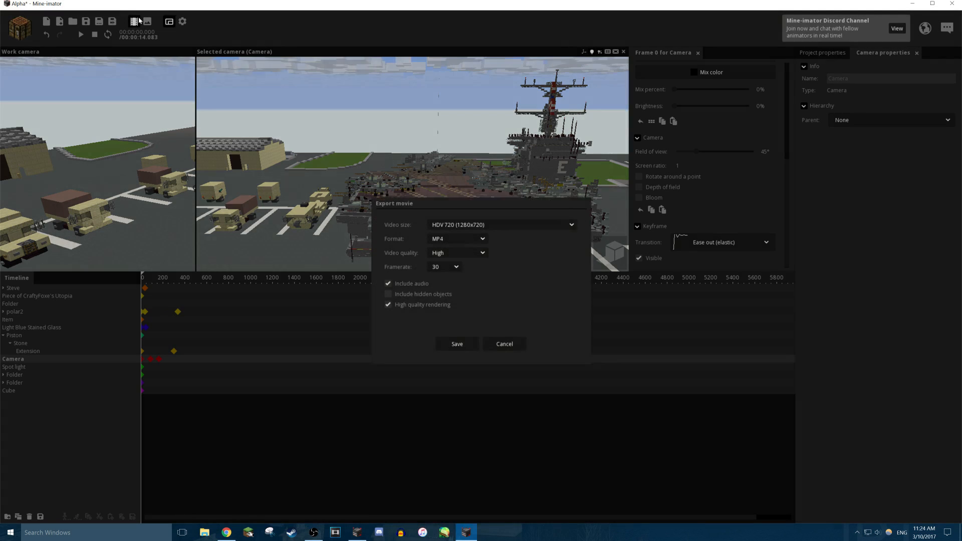
{"action": "left_click", "coordinate": [474, 213]}
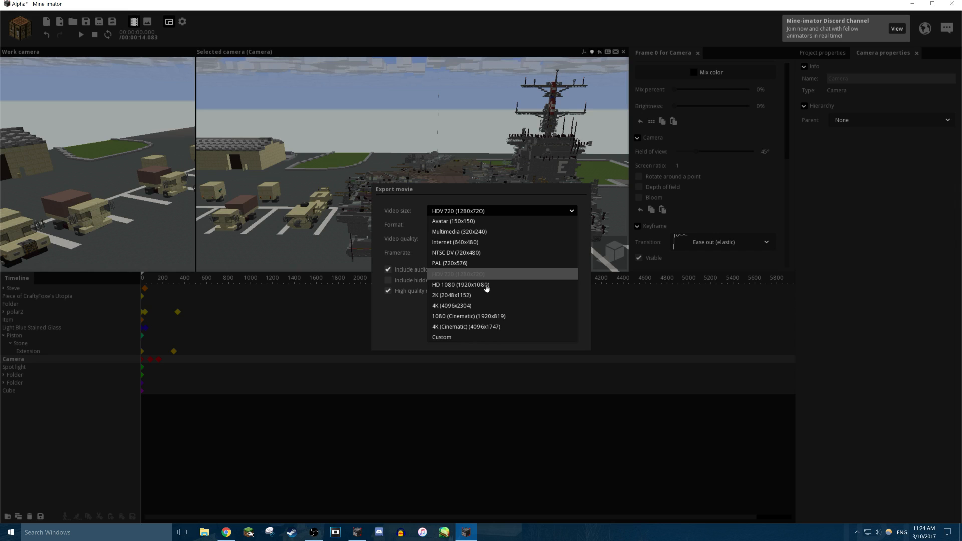
{"action": "left_click", "coordinate": [448, 186]}
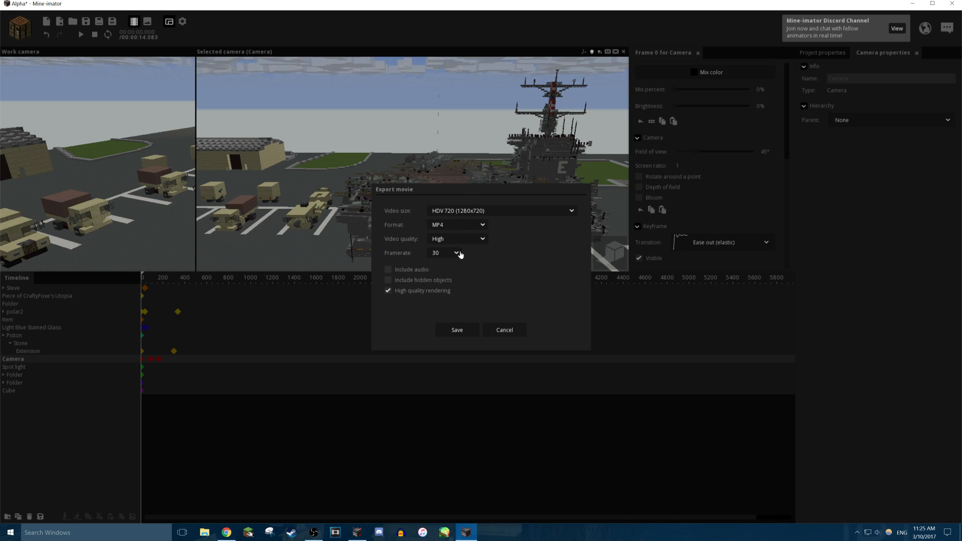
{"action": "left_click", "coordinate": [479, 243]}
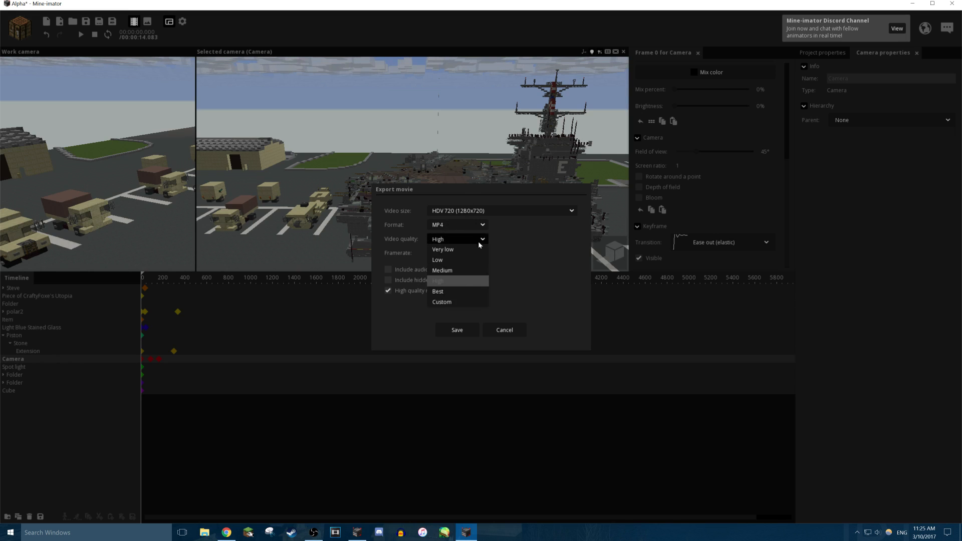
{"action": "left_click", "coordinate": [463, 292]}
{"action": "left_click", "coordinate": [450, 256]}
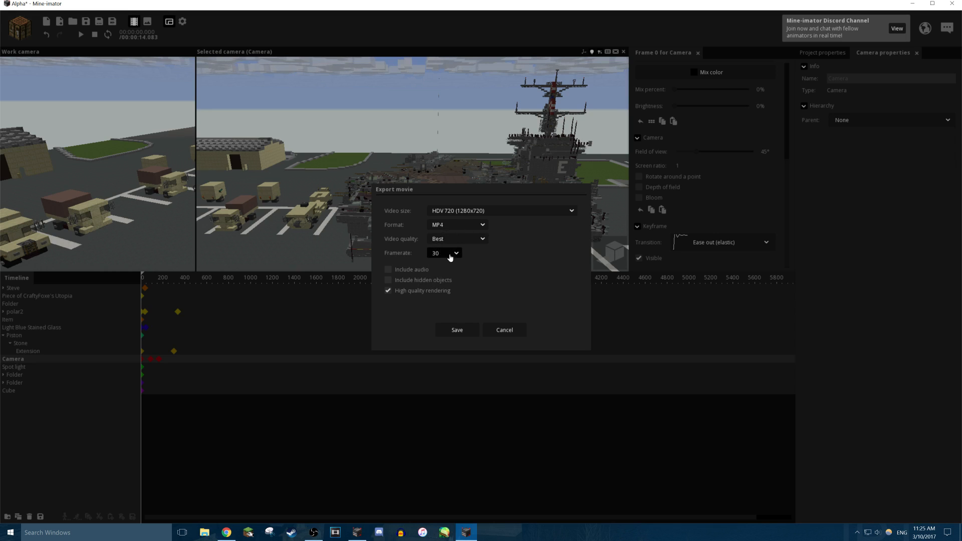
{"action": "left_click", "coordinate": [497, 254]}
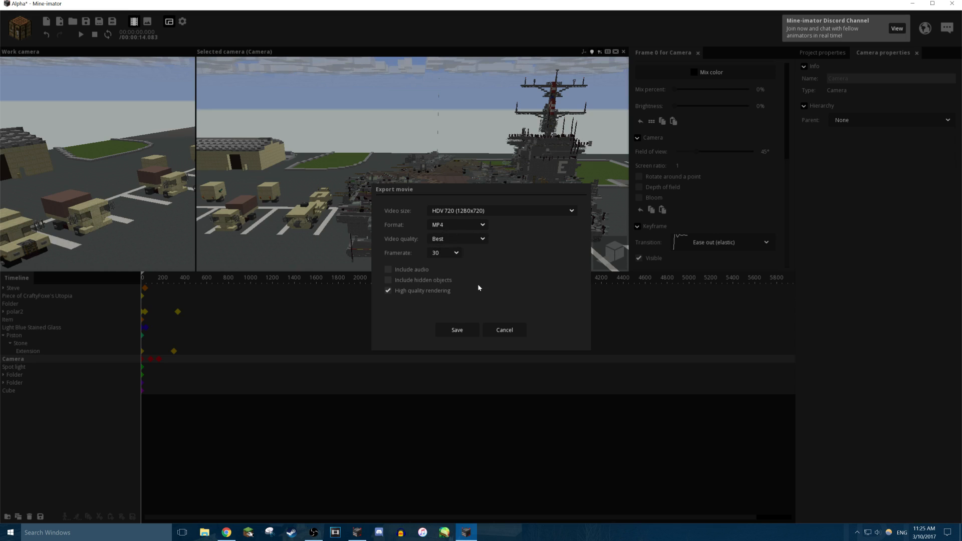
Render the movie to the Desktop as Alpha.mp4 and stop the rendering early.
{"action": "left_click", "coordinate": [457, 329]}
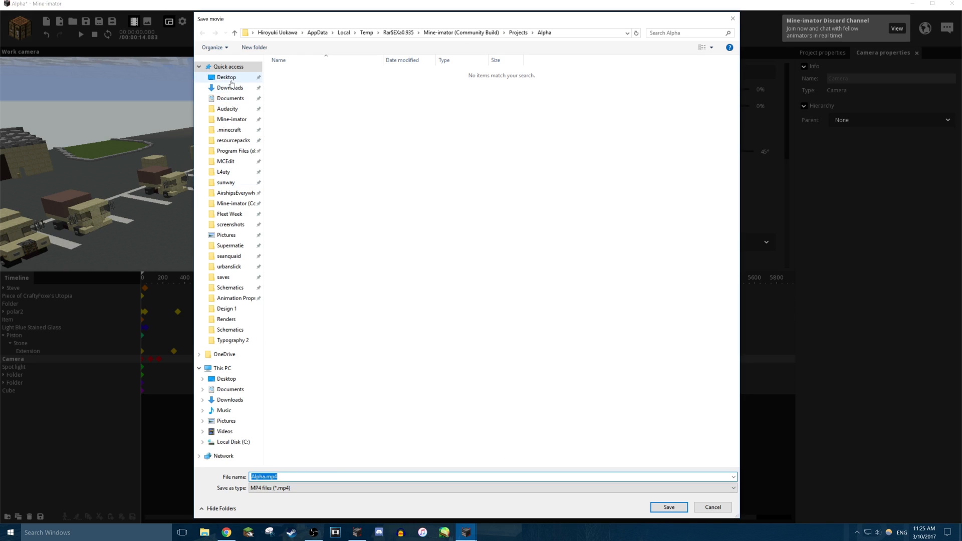
{"action": "left_click", "coordinate": [226, 78]}
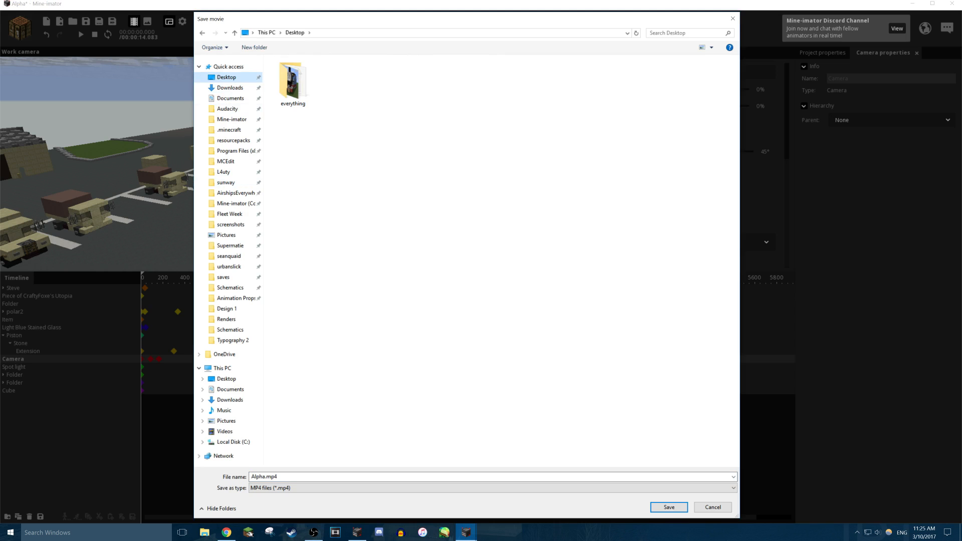
{"action": "left_click", "coordinate": [670, 508]}
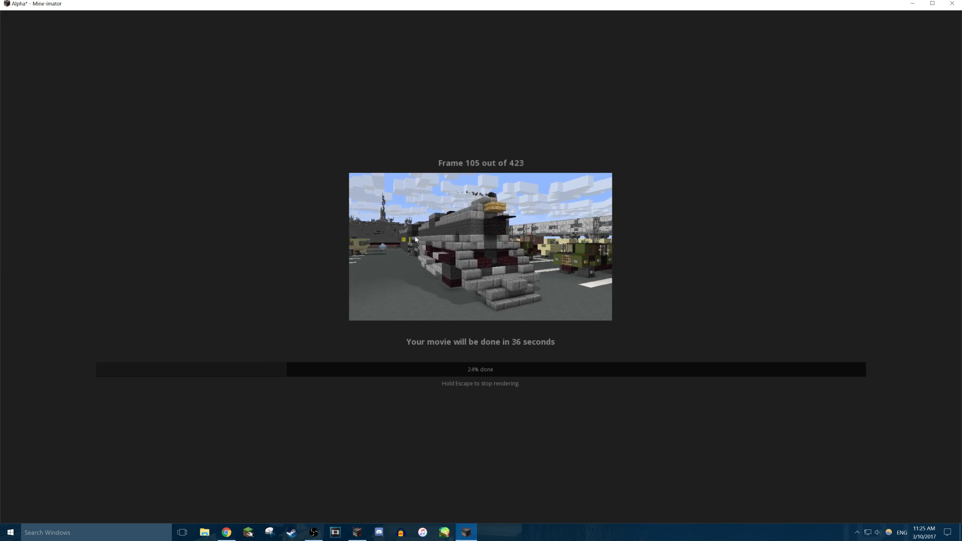
{"action": "key", "text": "Escape"}
{"action": "left_click", "coordinate": [414, 269]}
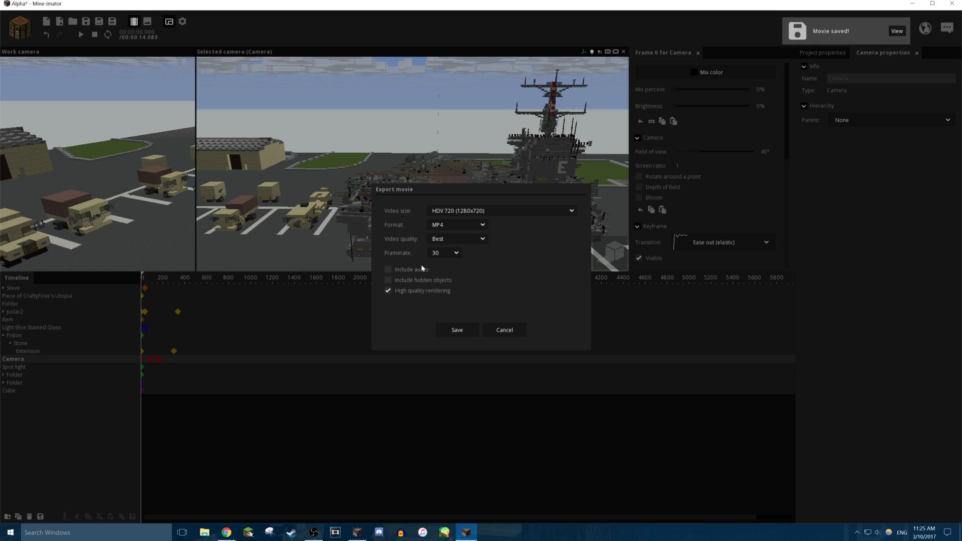
Shrink the Mine-imator window and close the three browser tabs behind it to uncover the desktop.
{"action": "double_click", "coordinate": [604, 5]}
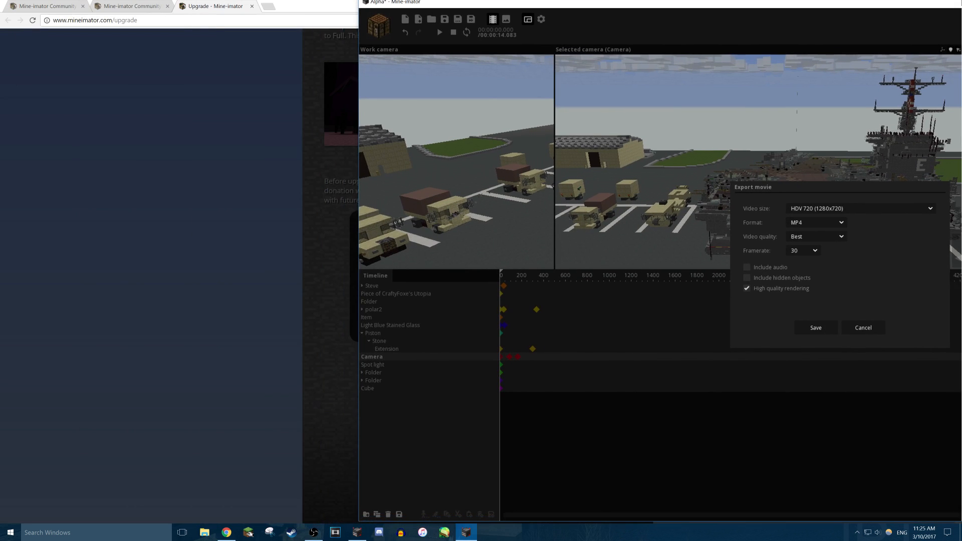
{"action": "left_click", "coordinate": [320, 2]}
{"action": "key", "text": "ctrl+w"}
{"action": "key", "text": "ctrl+w"}
{"action": "key", "text": "ctrl+w"}
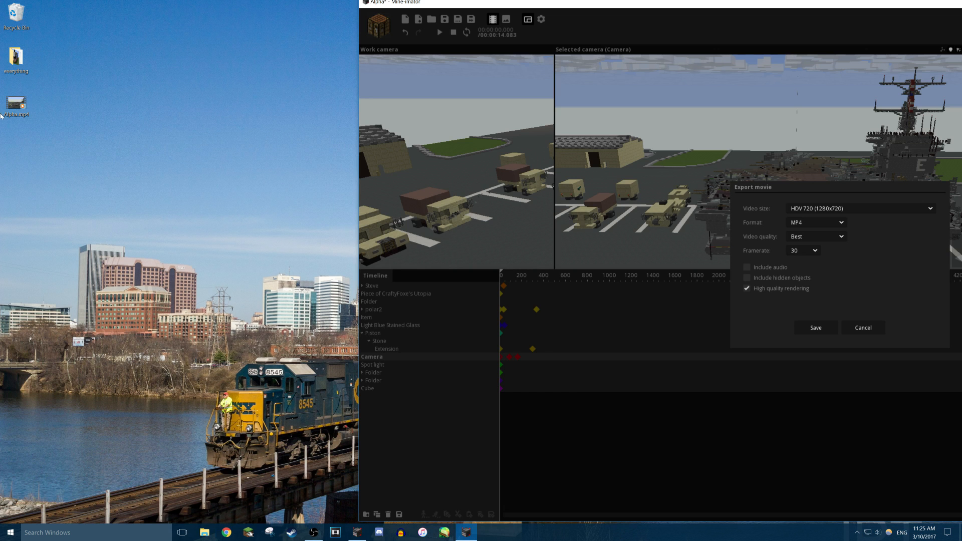
Open the exported Alpha.mp4 from the desktop in the media player, replay it, and close the player.
{"action": "double_click", "coordinate": [12, 106]}
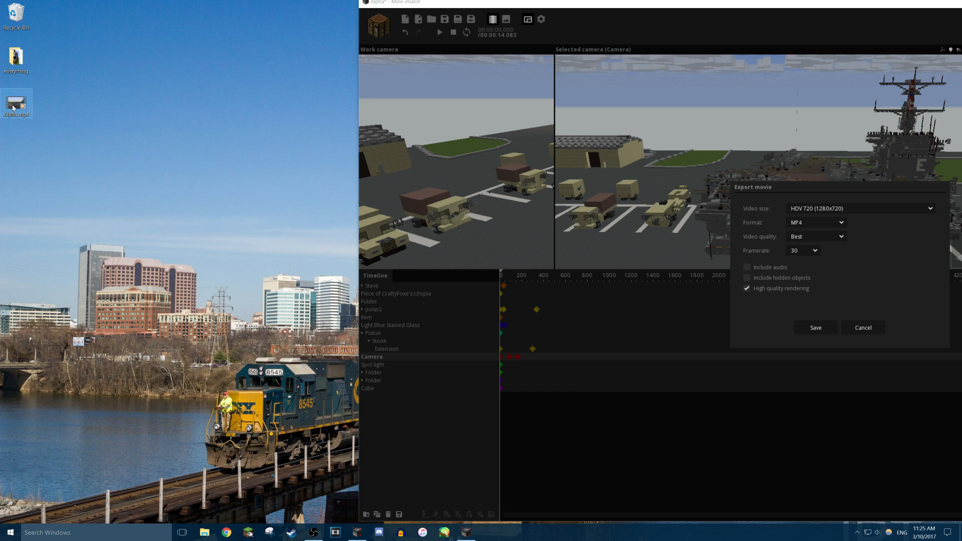
{"action": "left_click_drag", "start_coordinate": [49, 13], "coordinate": [134, 86]}
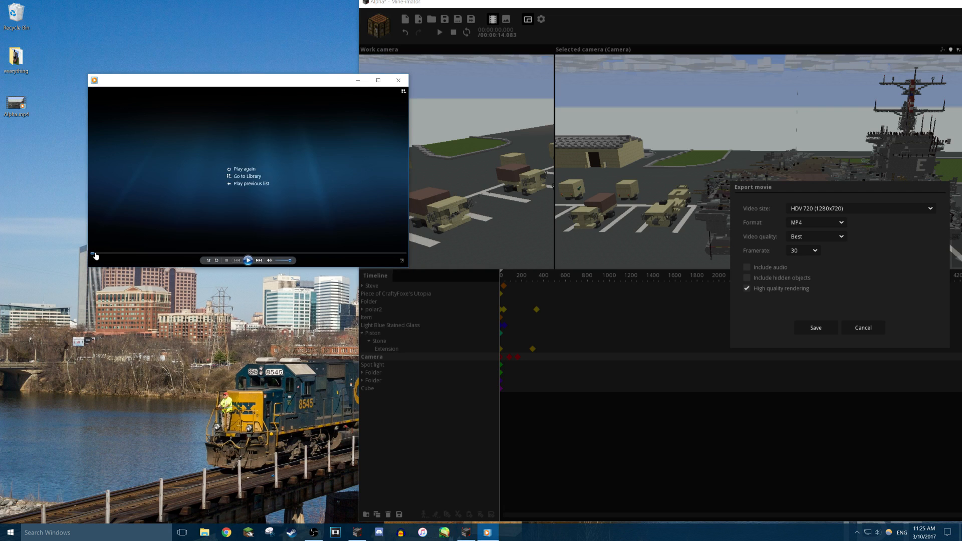
{"action": "left_click", "coordinate": [249, 261]}
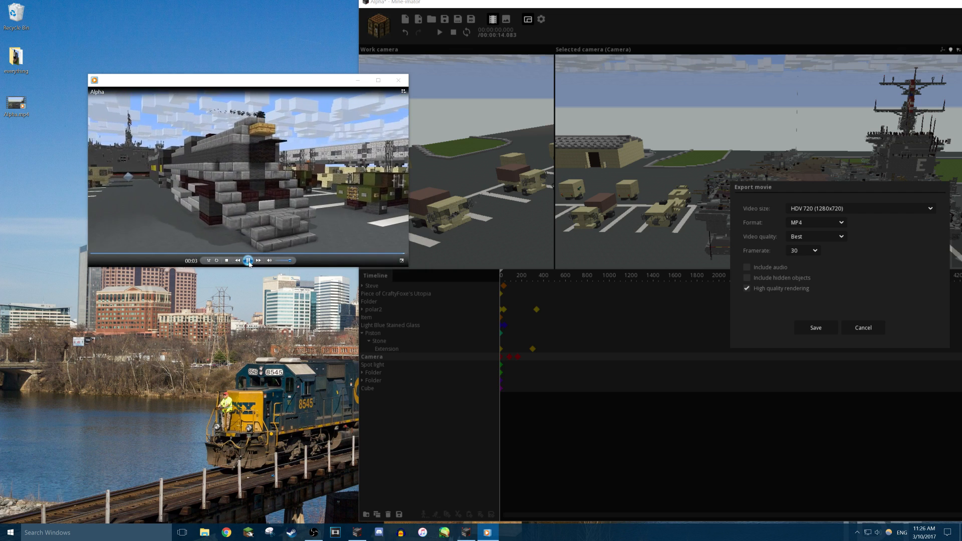
{"action": "left_click", "coordinate": [399, 80]}
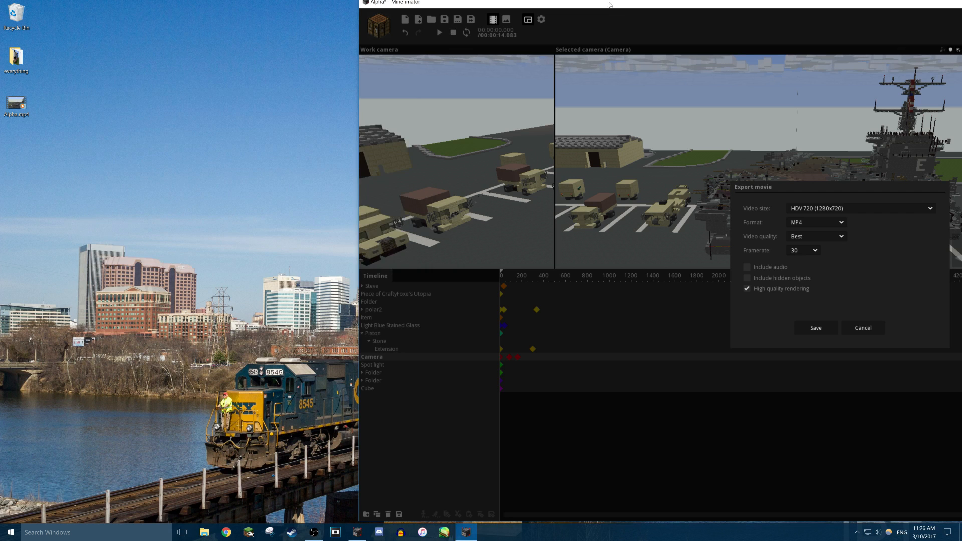
Return to Mine-imator, cancel the movie export settings, and play a marked timeline region from about frame 70 to 330.
{"action": "left_click_drag", "start_coordinate": [607, 5], "coordinate": [300, 9]}
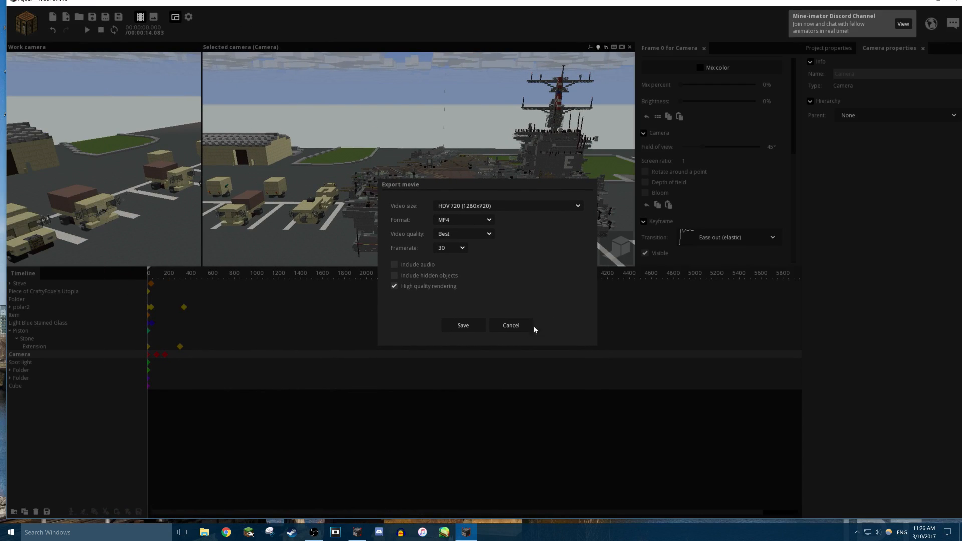
{"action": "left_click", "coordinate": [520, 327]}
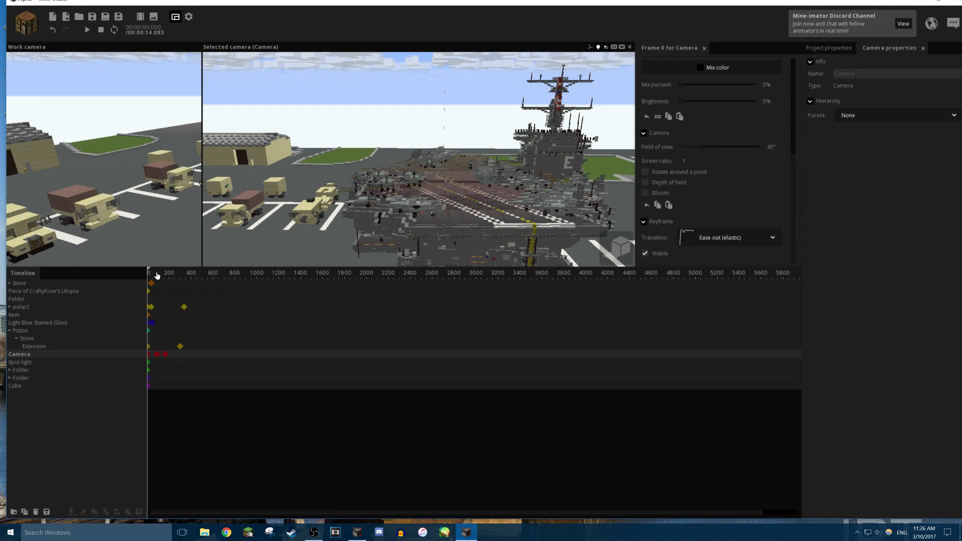
{"action": "left_click_drag", "start_coordinate": [157, 275], "coordinate": [217, 277]}
{"action": "left_click", "coordinate": [208, 276]}
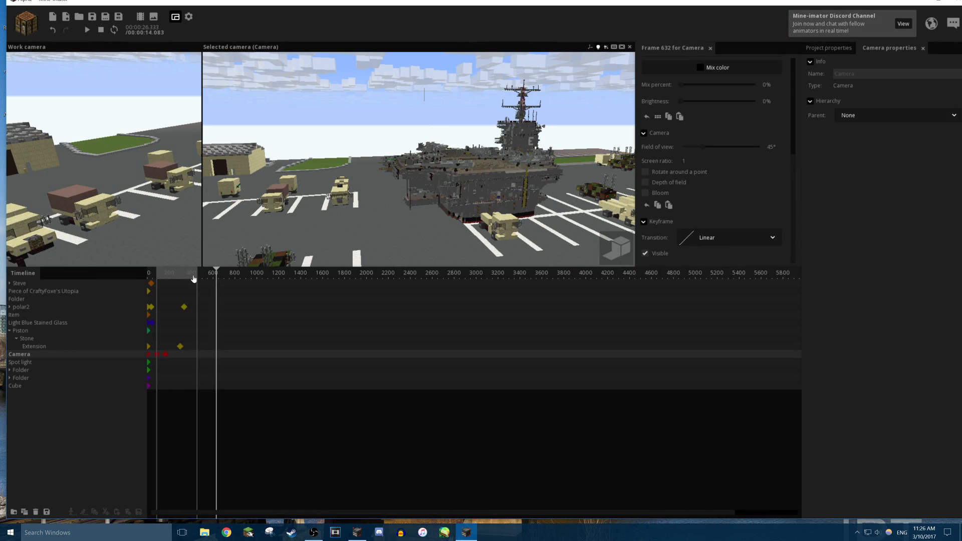
{"action": "right_click", "coordinate": [194, 279]}
{"action": "mouse_move", "coordinate": [156, 275]}
{"action": "left_mouse_down"}
{"action": "mouse_move", "coordinate": [223, 282]}
{"action": "mouse_move", "coordinate": [156, 285]}
{"action": "left_mouse_up"}
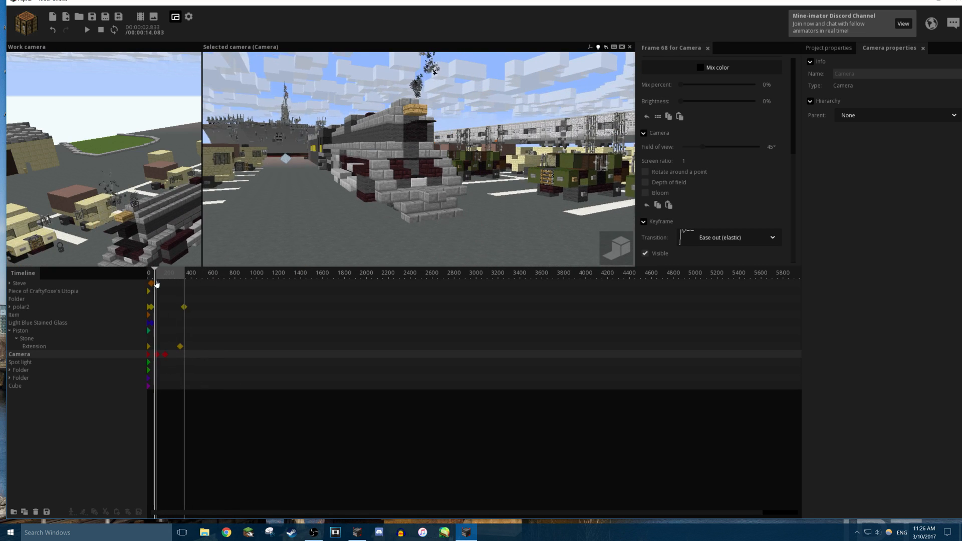
{"action": "key", "text": "space"}
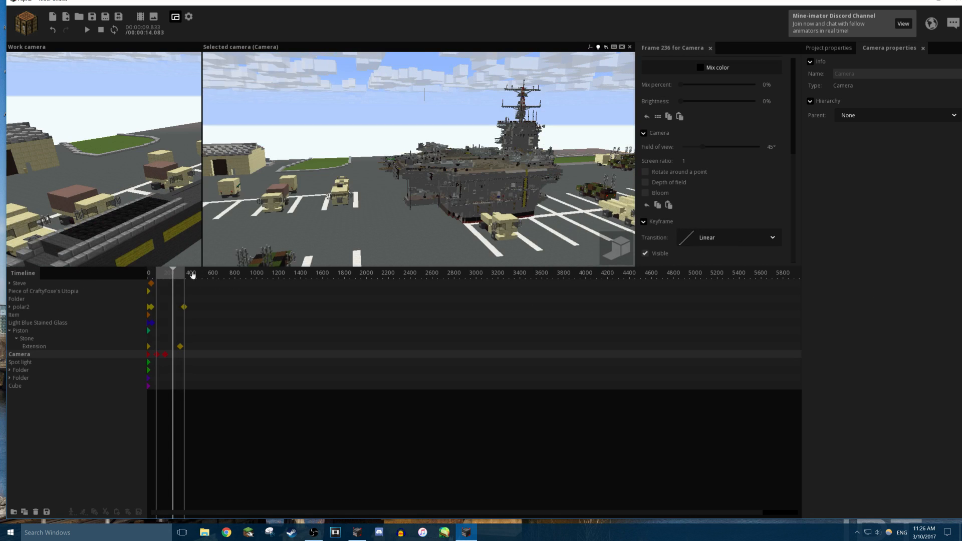
Mark a new timeline region from about frame 520 to 790 and clear the object selection.
{"action": "mouse_move", "coordinate": [205, 273]}
{"action": "left_mouse_down"}
{"action": "mouse_move", "coordinate": [268, 274]}
{"action": "mouse_move", "coordinate": [234, 274]}
{"action": "left_mouse_up"}
{"action": "left_click", "coordinate": [314, 203]}
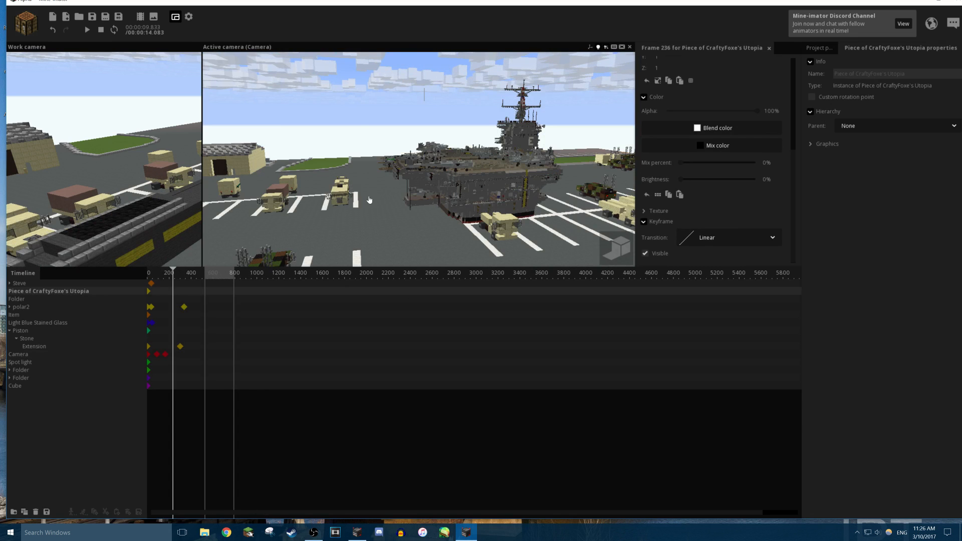
{"action": "left_click", "coordinate": [360, 123]}
{"action": "left_click_drag", "start_coordinate": [359, 122], "coordinate": [281, 124]}
{"action": "right_click_drag", "start_coordinate": [281, 125], "coordinate": [351, 167]}
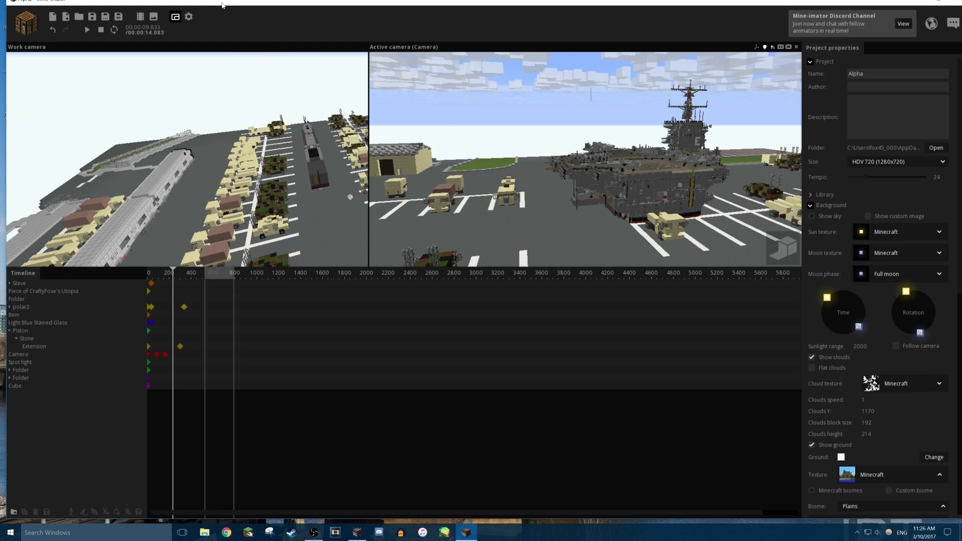
Create a Background object for animating the background settings and select it in the timeline.
{"action": "left_click", "coordinate": [28, 22]}
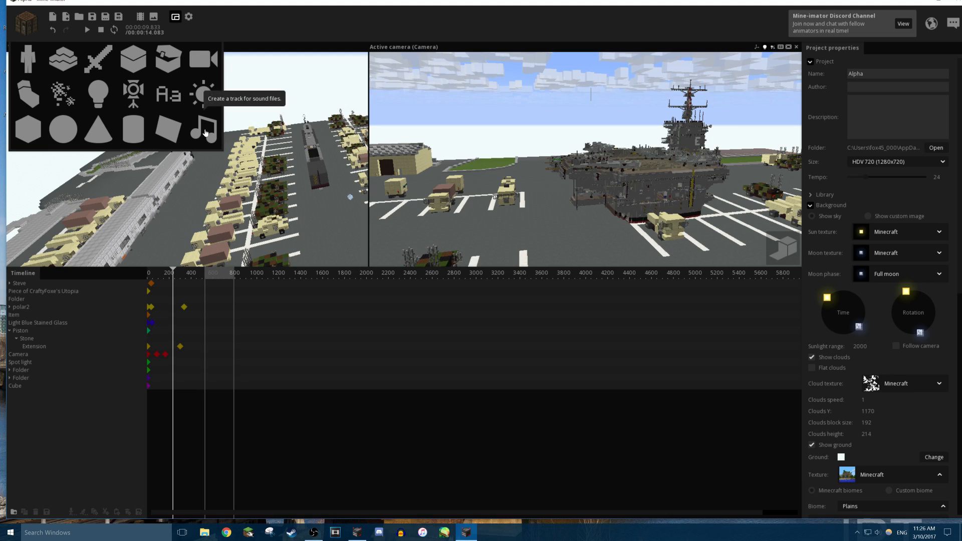
{"action": "left_click", "coordinate": [200, 94]}
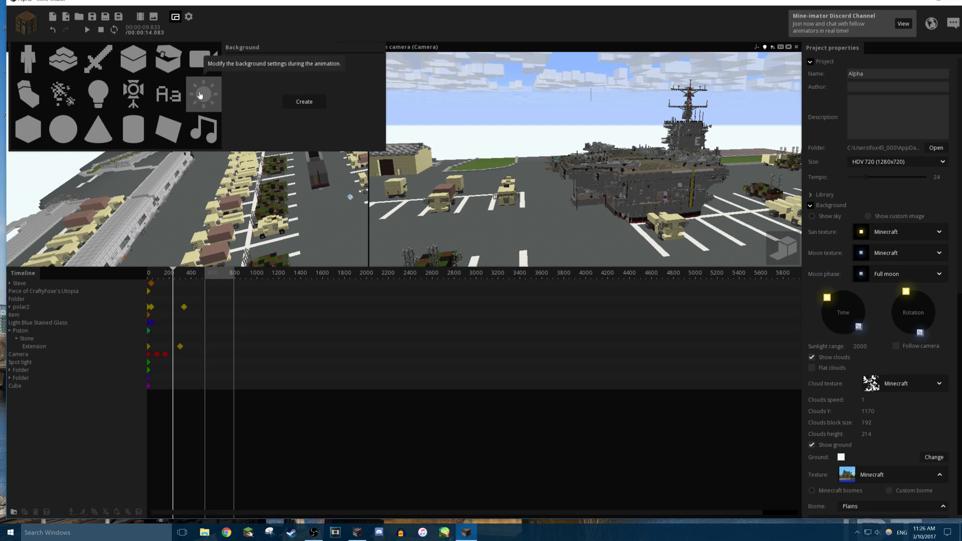
{"action": "left_click", "coordinate": [304, 101]}
{"action": "left_click", "coordinate": [48, 394]}
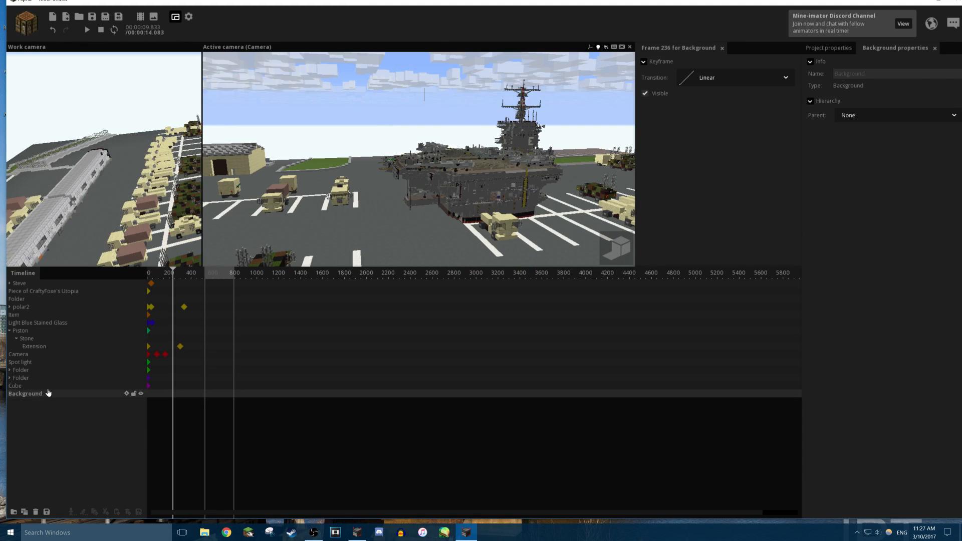
Add Background keyframes at frame 0 and frame 280.
{"action": "left_click_drag", "start_coordinate": [172, 278], "coordinate": [115, 276]}
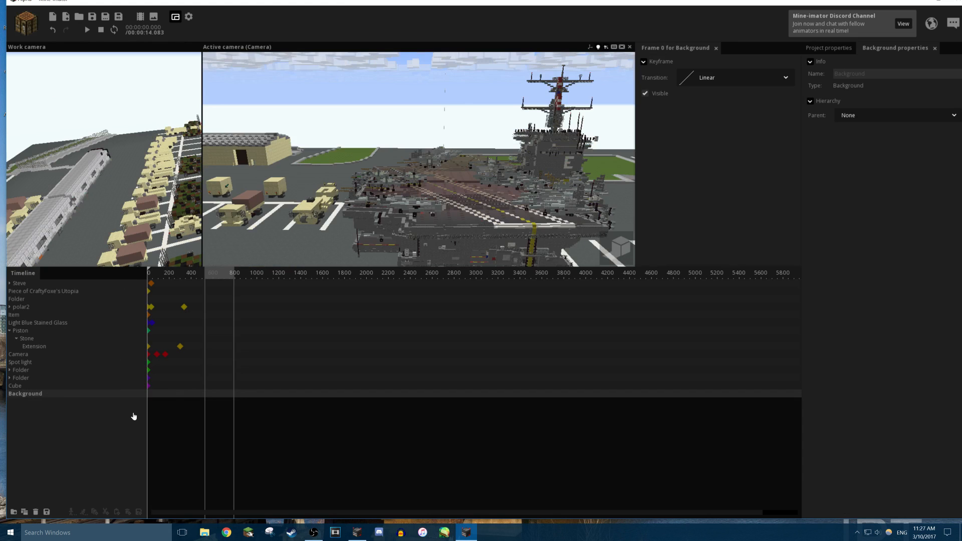
{"action": "left_click", "coordinate": [147, 394]}
{"action": "left_click_drag", "start_coordinate": [148, 395], "coordinate": [178, 396]}
{"action": "left_click", "coordinate": [184, 394]}
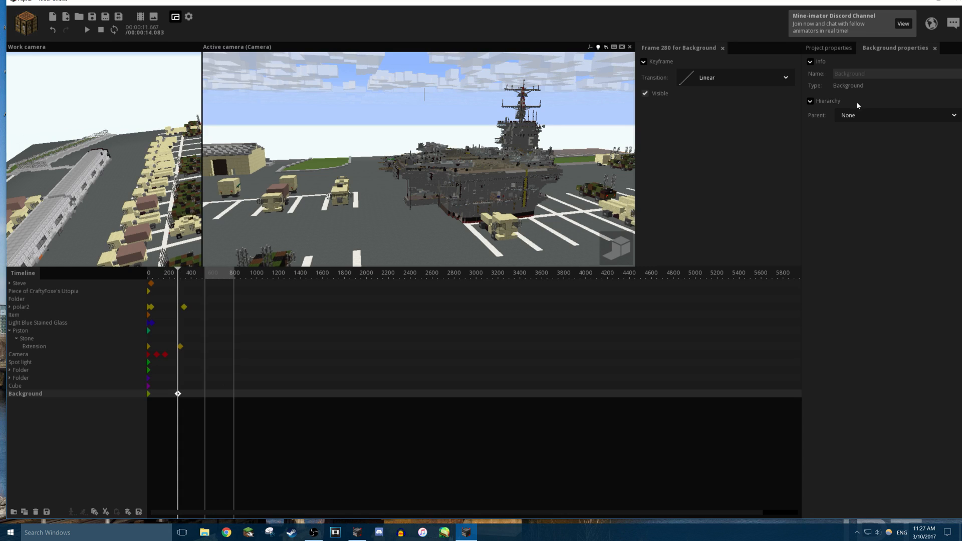
Set the time of day to night at the frame 280 Background keyframe and play the animation from frame 0.
{"action": "left_click", "coordinate": [831, 48]}
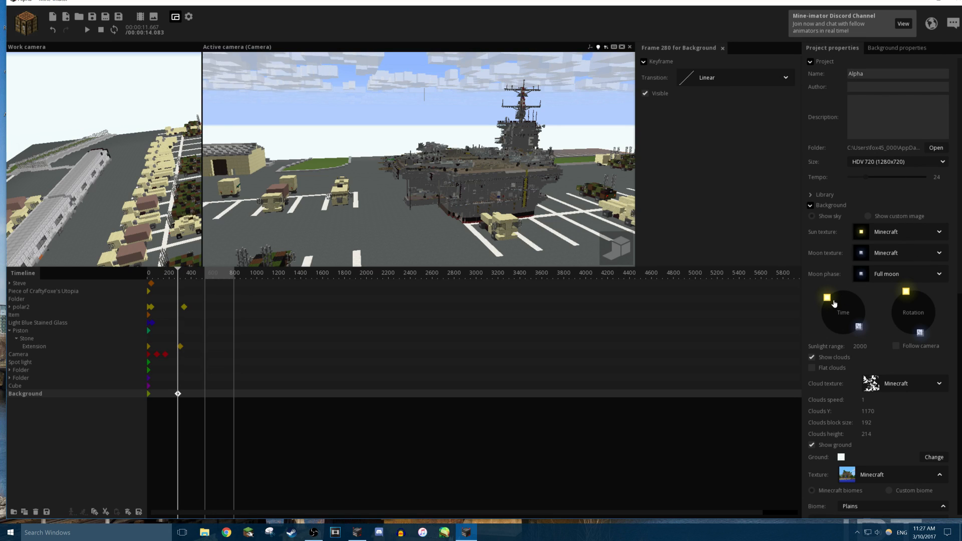
{"action": "left_click_drag", "start_coordinate": [834, 303], "coordinate": [869, 325]}
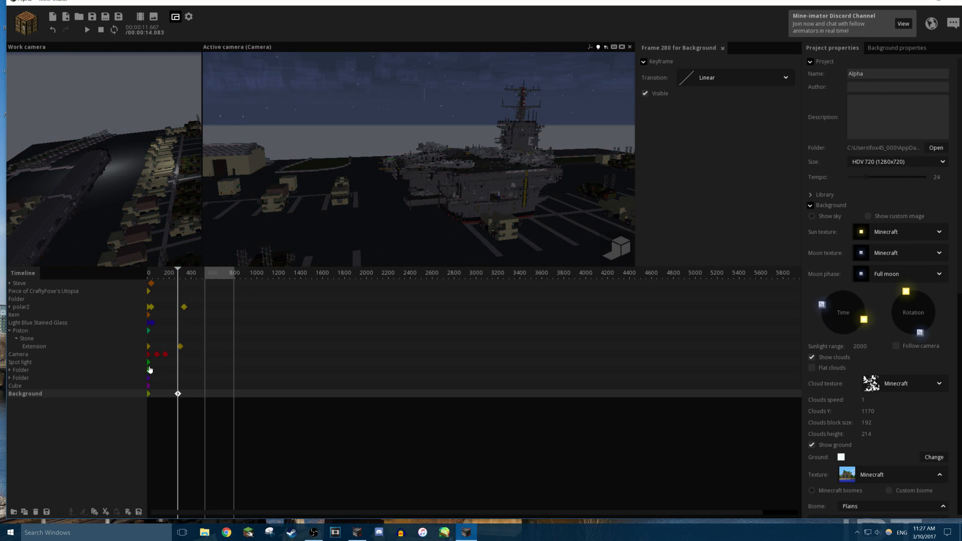
{"action": "left_click_drag", "start_coordinate": [151, 274], "coordinate": [134, 274]}
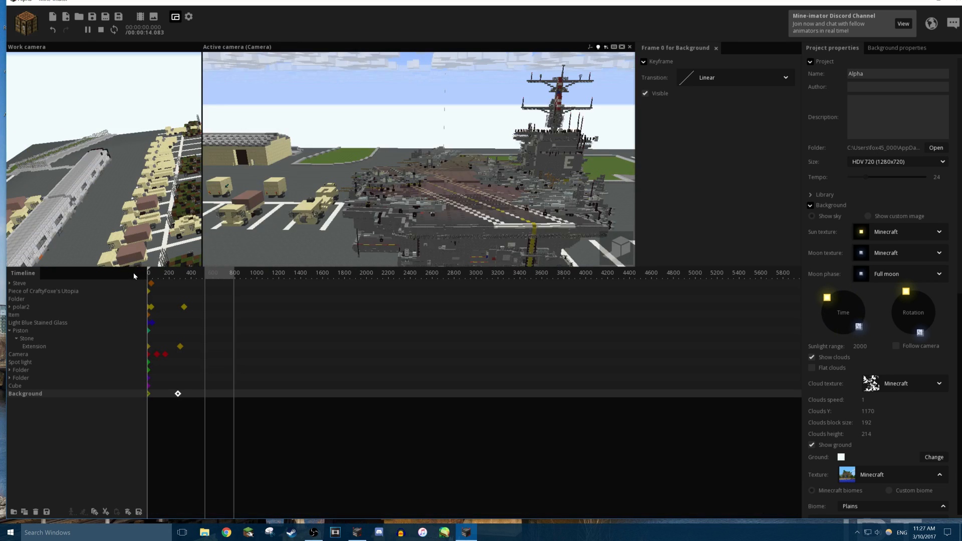
{"action": "key", "text": "space"}
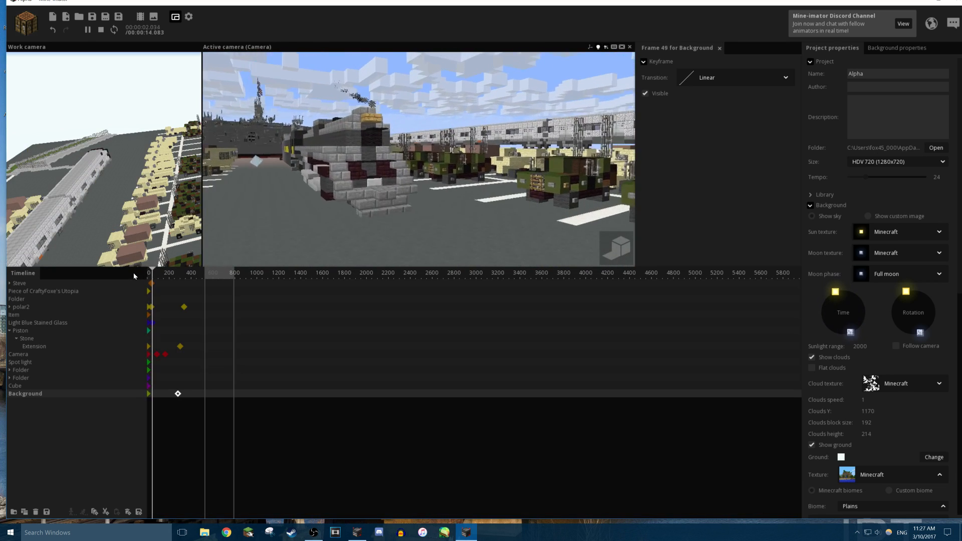
{"action": "key", "text": "space"}
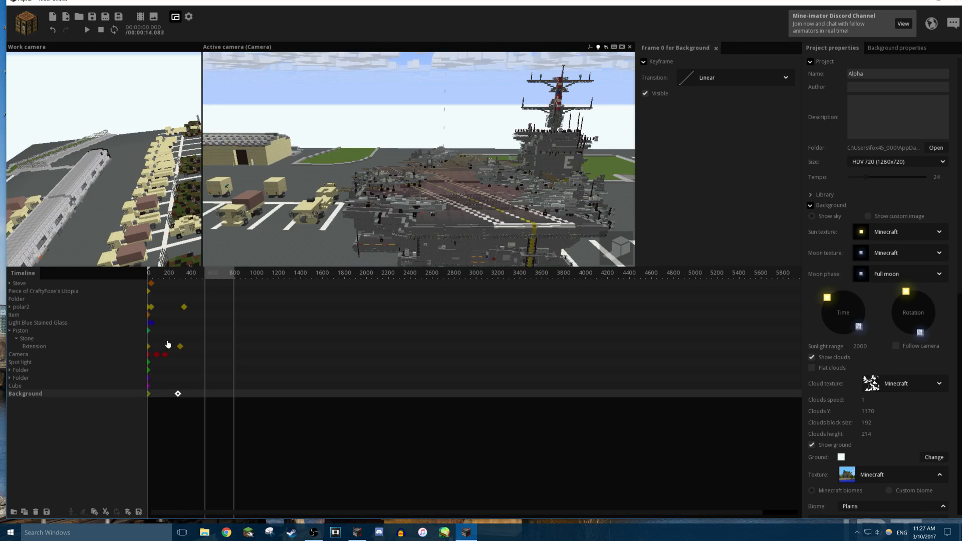
Move the night Background keyframe back to about frame 80 and play the faster day-to-night change.
{"action": "left_click", "coordinate": [151, 395]}
{"action": "left_click", "coordinate": [149, 394]}
{"action": "left_click_drag", "start_coordinate": [178, 394], "coordinate": [156, 394]}
{"action": "key", "text": "space"}
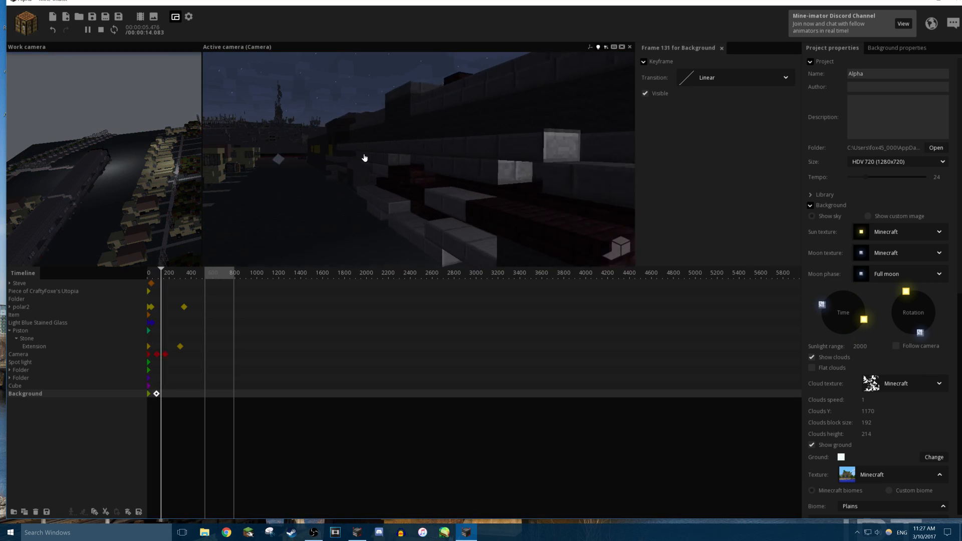
{"action": "key", "text": "space"}
Turn the camera to a new view at the start of the timeline and briefly play the animation.
{"action": "left_click_drag", "start_coordinate": [365, 158], "coordinate": [421, 175]}
{"action": "left_click_drag", "start_coordinate": [395, 215], "coordinate": [351, 207]}
{"action": "key", "text": "space"}
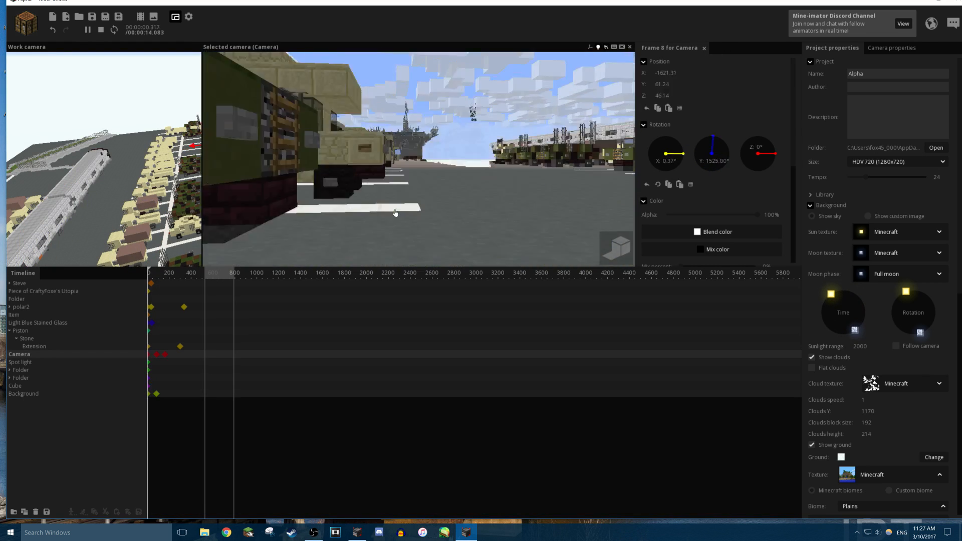
{"action": "key", "text": "space"}
{"action": "left_click", "coordinate": [26, 394]}
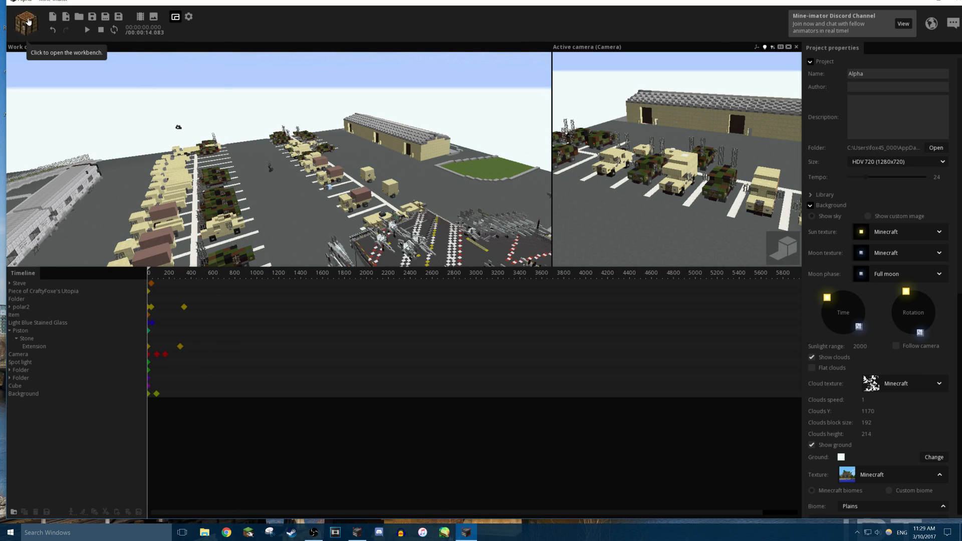
Create a text object with the Minecraft font and select it in the timeline.
{"action": "left_click", "coordinate": [29, 22]}
{"action": "left_click", "coordinate": [168, 95]}
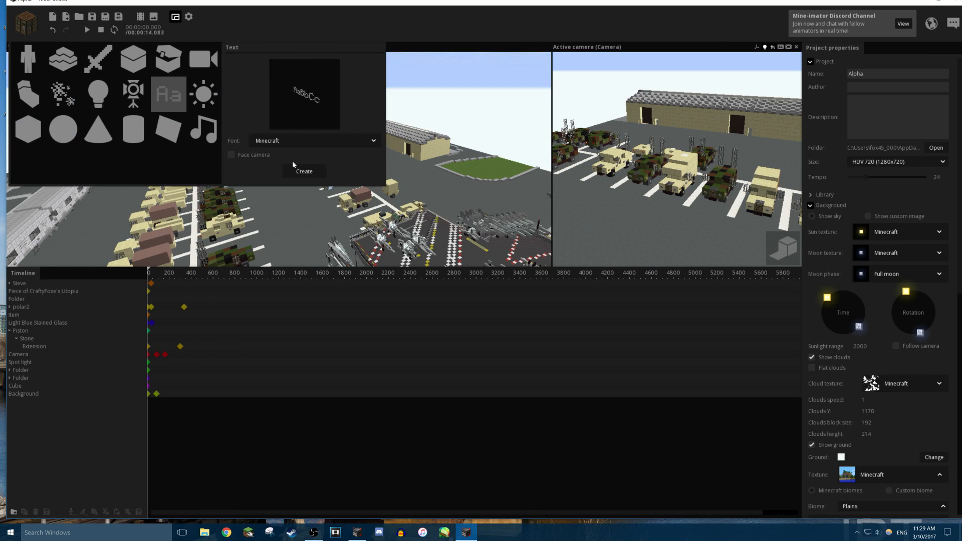
{"action": "left_click", "coordinate": [304, 172]}
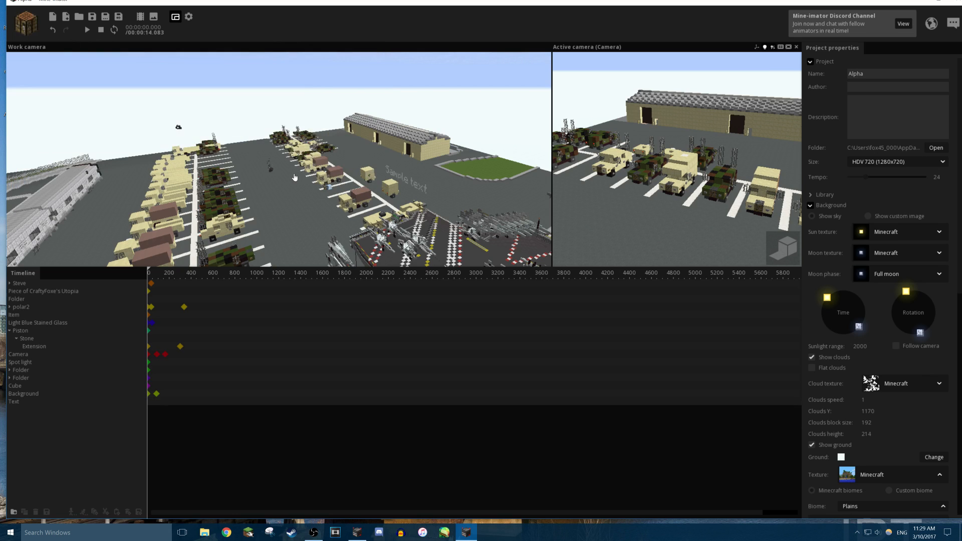
{"action": "left_click", "coordinate": [21, 402]}
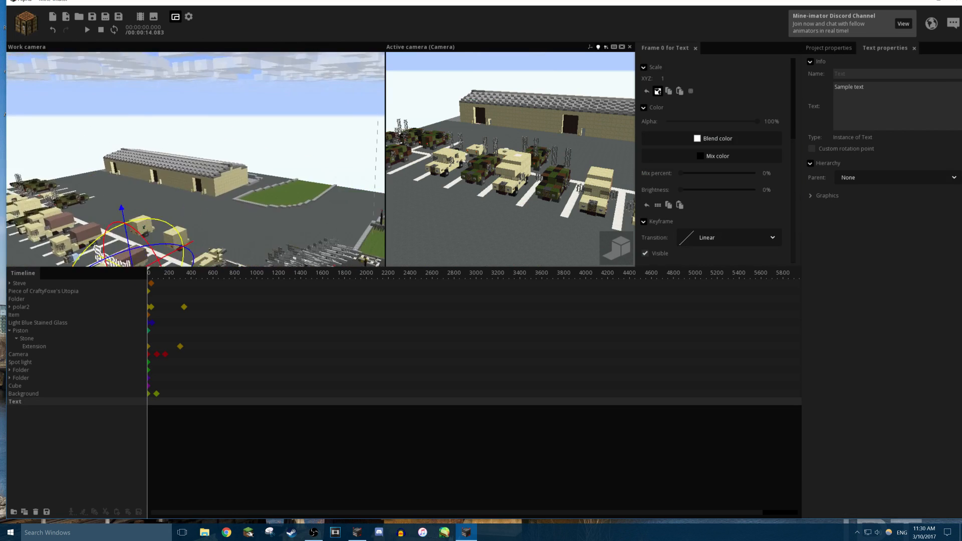
Set the text object's XYZ scale to 5.46.
{"action": "right_click_drag", "start_coordinate": [196, 159], "coordinate": [195, 198]}
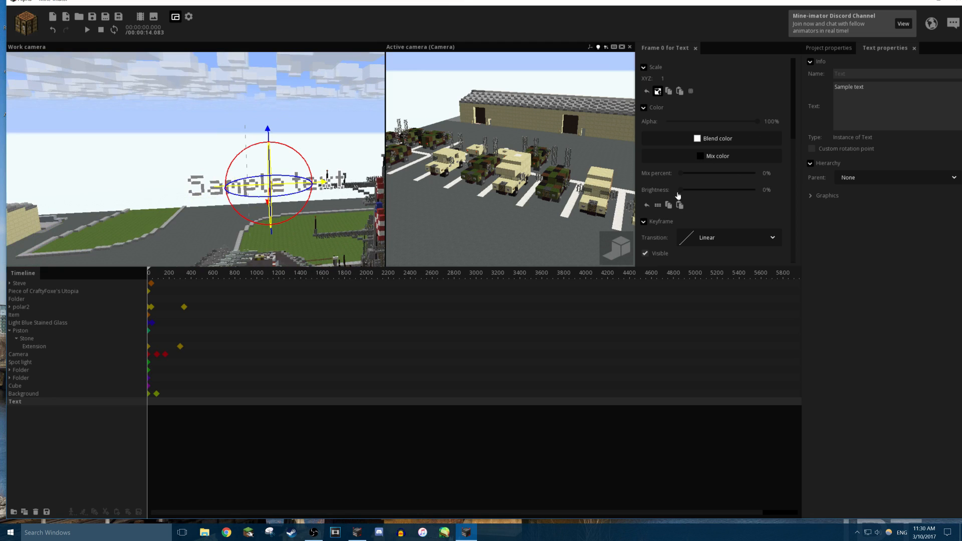
{"action": "left_click_drag", "start_coordinate": [660, 76], "coordinate": [710, 76]}
{"action": "right_click_drag", "start_coordinate": [251, 150], "coordinate": [235, 163]}
{"action": "key", "text": "s"}
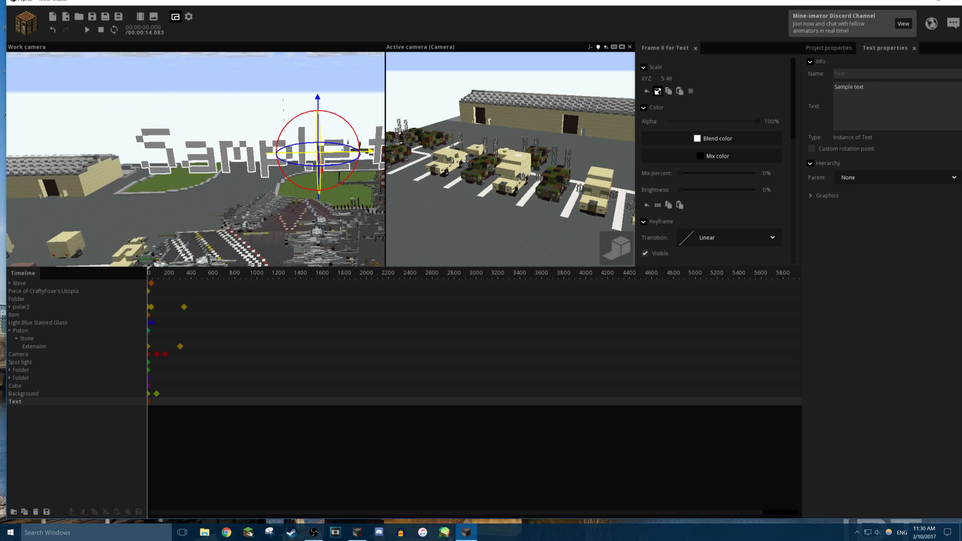
Replace the sample text with "Craftyfoxe" on the first line and "hello" on the second.
{"action": "left_click_drag", "start_coordinate": [878, 92], "coordinate": [711, 50]}
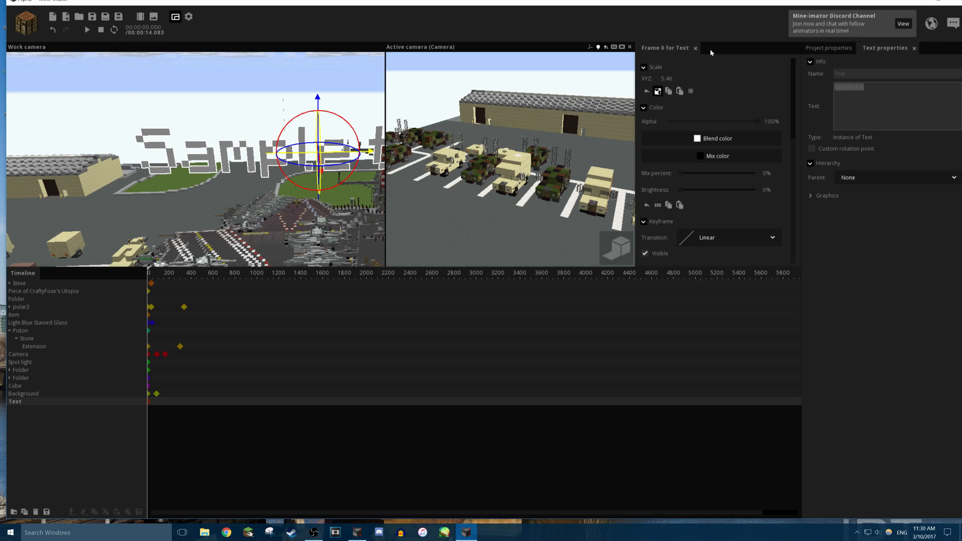
{"action": "type", "text": "Craftyfoxe "}
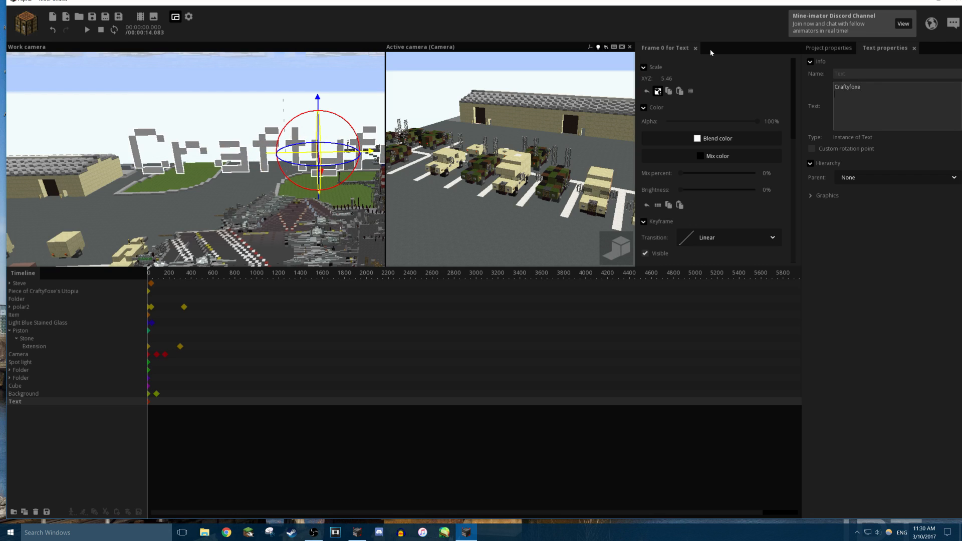
{"action": "type", "text": "hello"}
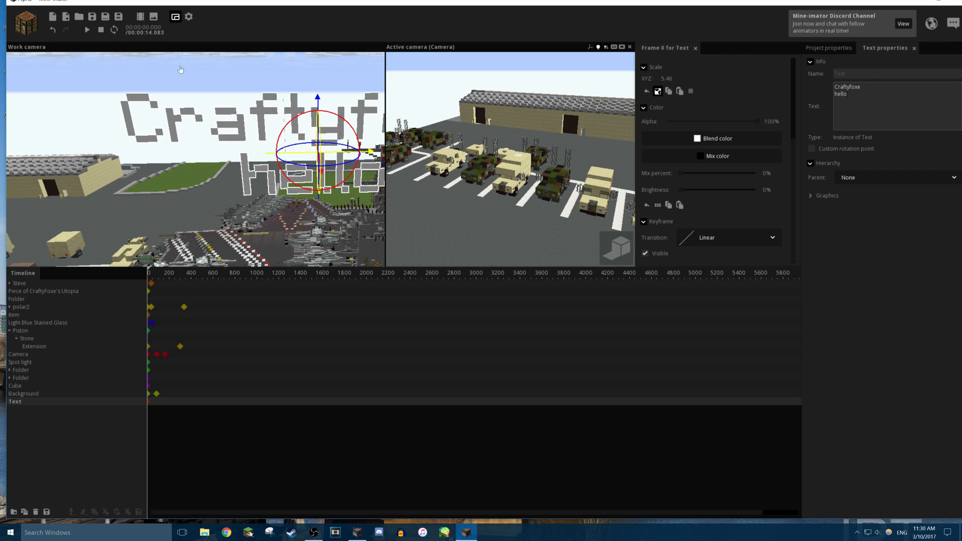
Try the text's brightness and alpha adjustments and inspect the text from another viewpoint.
{"action": "left_click_drag", "start_coordinate": [680, 190], "coordinate": [661, 186]}
{"action": "left_click_drag", "start_coordinate": [684, 122], "coordinate": [760, 121]}
{"action": "left_click", "coordinate": [298, 88]}
{"action": "left_click_drag", "start_coordinate": [287, 85], "coordinate": [343, 93]}
{"action": "left_click", "coordinate": [283, 173]}
{"action": "left_click", "coordinate": [248, 195]}
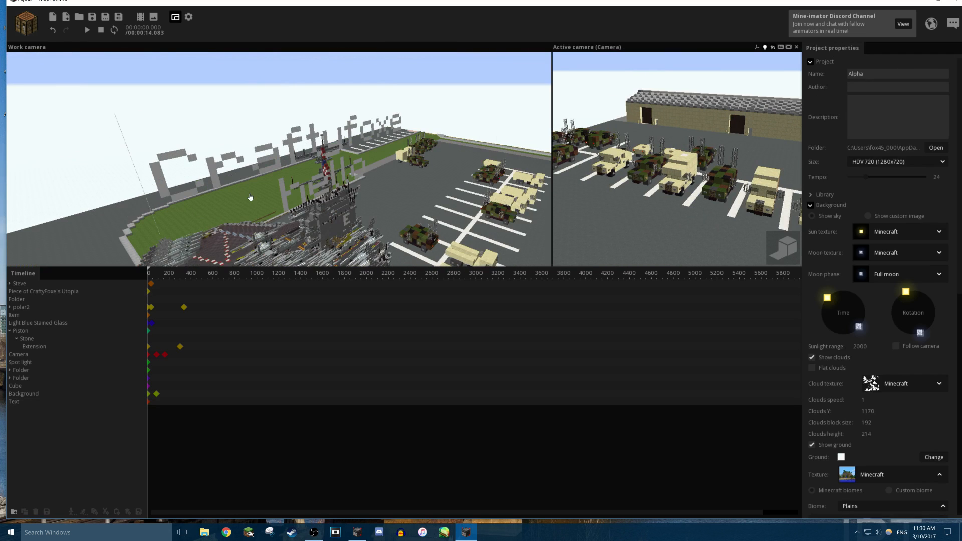
{"action": "left_click", "coordinate": [259, 171]}
{"action": "right_click_drag", "start_coordinate": [196, 214], "coordinate": [183, 217]}
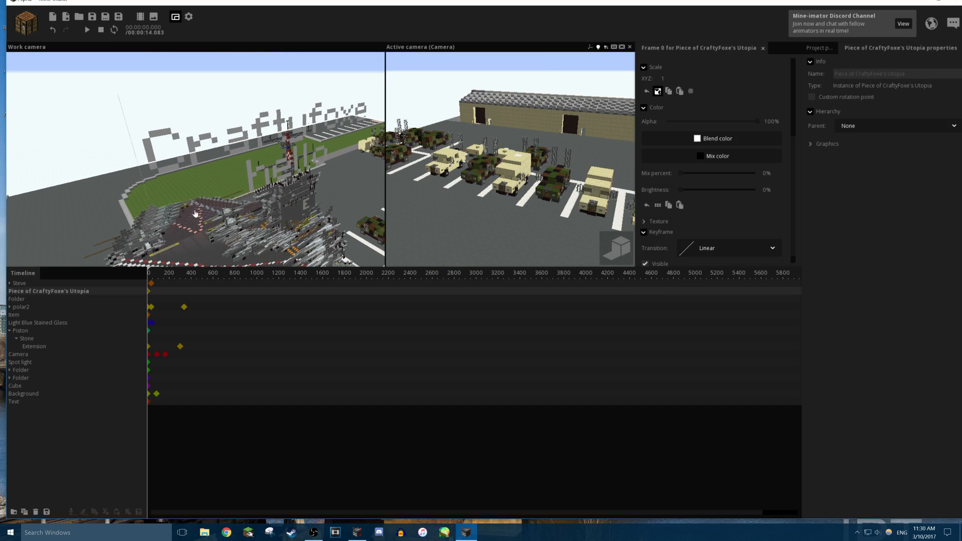
Add a text keyframe at frame 116 and rotate the text about its vertical axis there.
{"action": "left_click", "coordinate": [35, 402]}
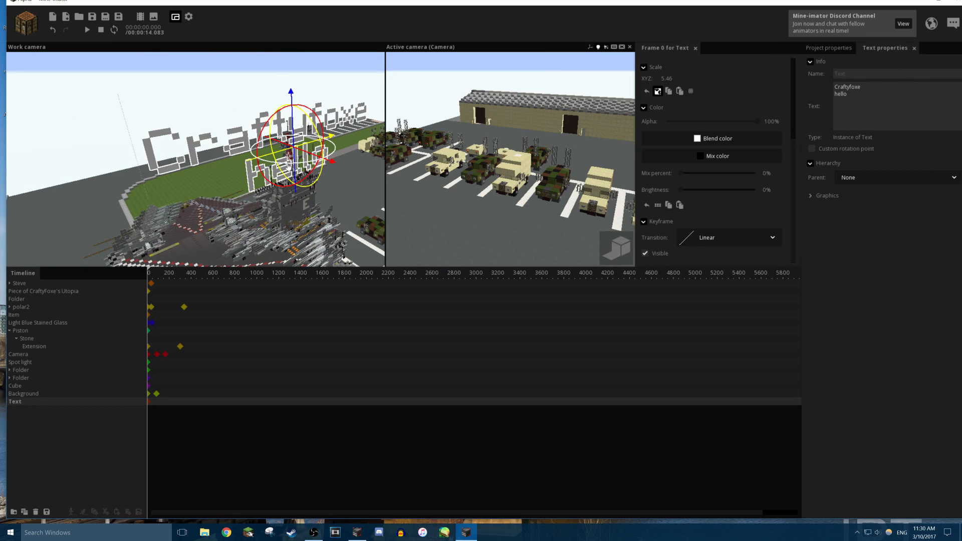
{"action": "left_click_drag", "start_coordinate": [287, 165], "coordinate": [260, 189]}
{"action": "right_click_drag", "start_coordinate": [260, 189], "coordinate": [181, 389]}
{"action": "key", "text": "w"}
{"action": "key", "text": "w"}
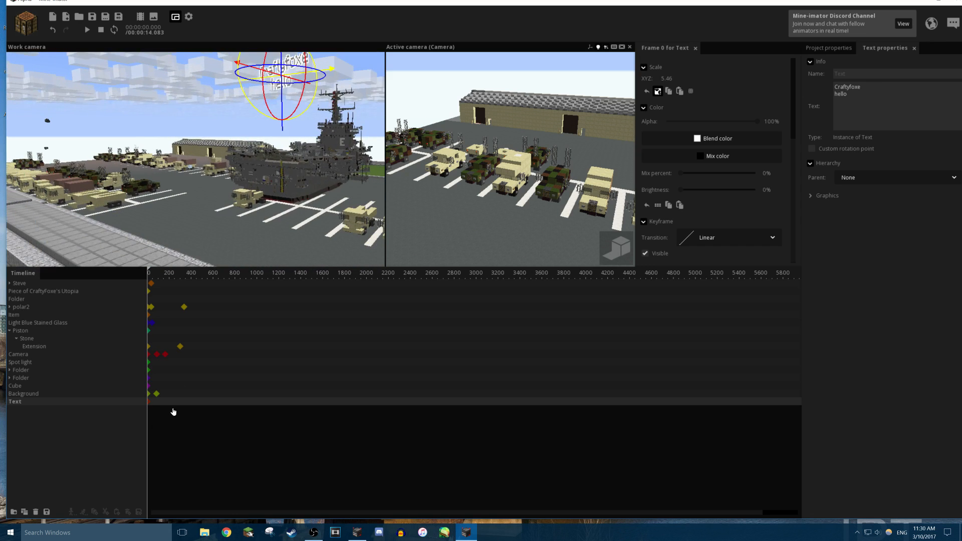
{"action": "left_click", "coordinate": [158, 402]}
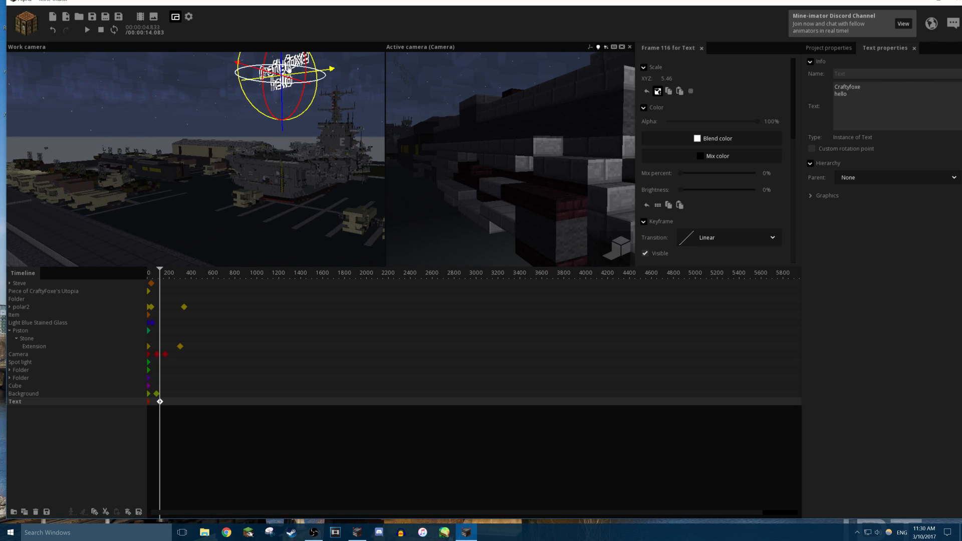
{"action": "left_click_drag", "start_coordinate": [289, 65], "coordinate": [374, 137]}
Play the text's rotation from frame 0 and stop the playback.
{"action": "left_click", "coordinate": [150, 277]}
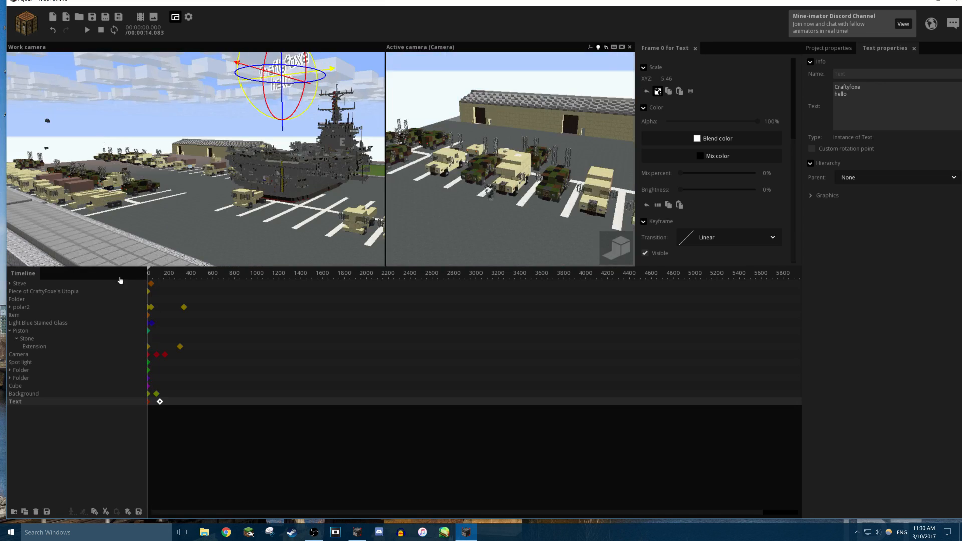
{"action": "key", "text": "space"}
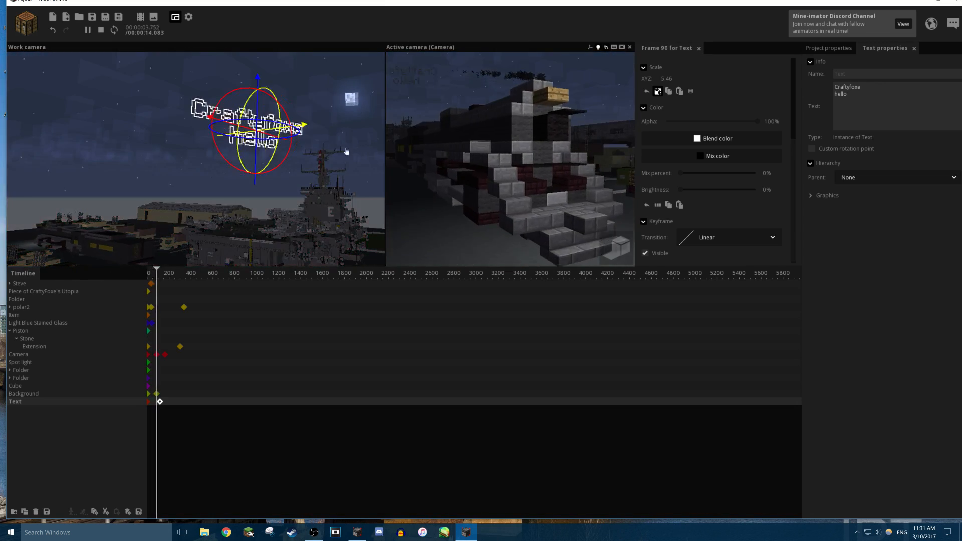
{"action": "key", "text": "space"}
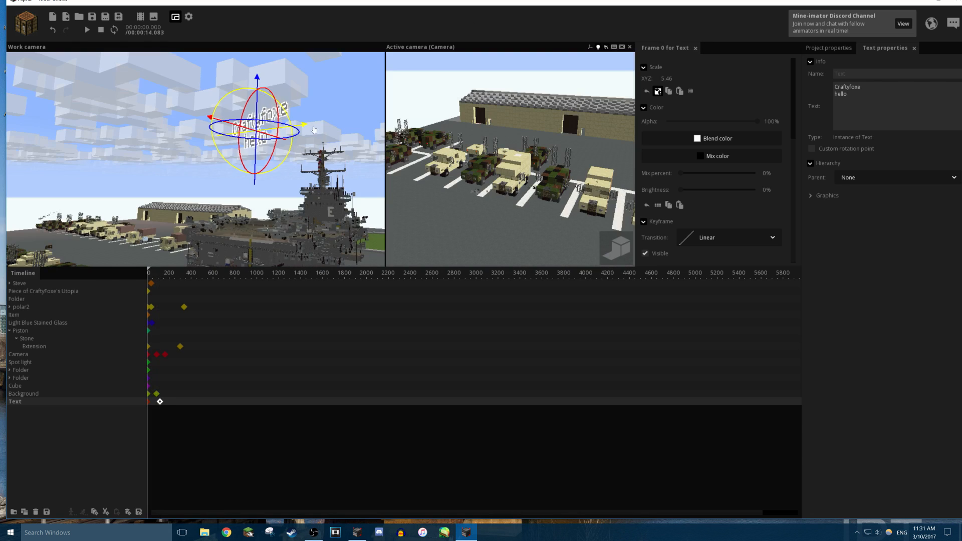
Examine the aircraft carrier and the parked vehicles in the scene from different viewpoints.
{"action": "left_click", "coordinate": [262, 201]}
{"action": "key", "text": "w"}
{"action": "mouse_move", "coordinate": [261, 200]}
{"action": "right_mouse_down"}
{"action": "mouse_move", "coordinate": [281, 171]}
{"action": "mouse_move", "coordinate": [250, 195]}
{"action": "right_mouse_up"}
{"action": "mouse_move", "coordinate": [171, 83]}
{"action": "right_mouse_down"}
{"action": "mouse_move", "coordinate": [173, 145]}
{"action": "mouse_move", "coordinate": [171, 83]}
{"action": "right_mouse_up"}
{"action": "key", "text": "s"}
{"action": "left_click", "coordinate": [421, 204]}
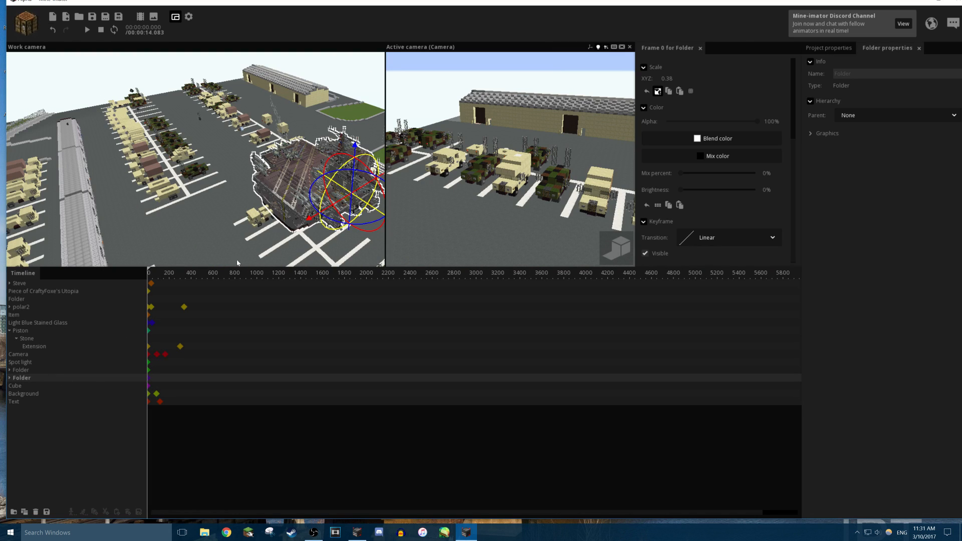
{"action": "right_click_drag", "start_coordinate": [216, 200], "coordinate": [256, 211]}
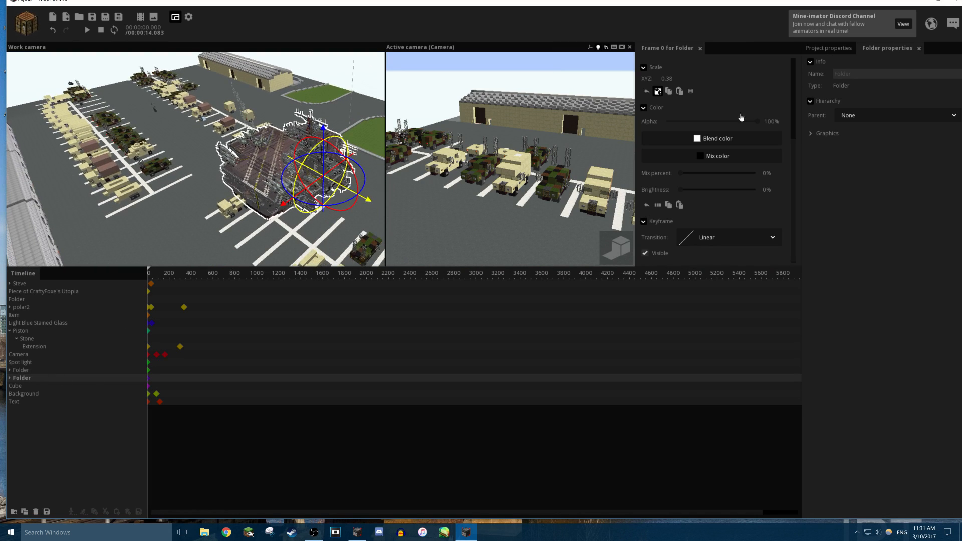
{"action": "left_click", "coordinate": [181, 197]}
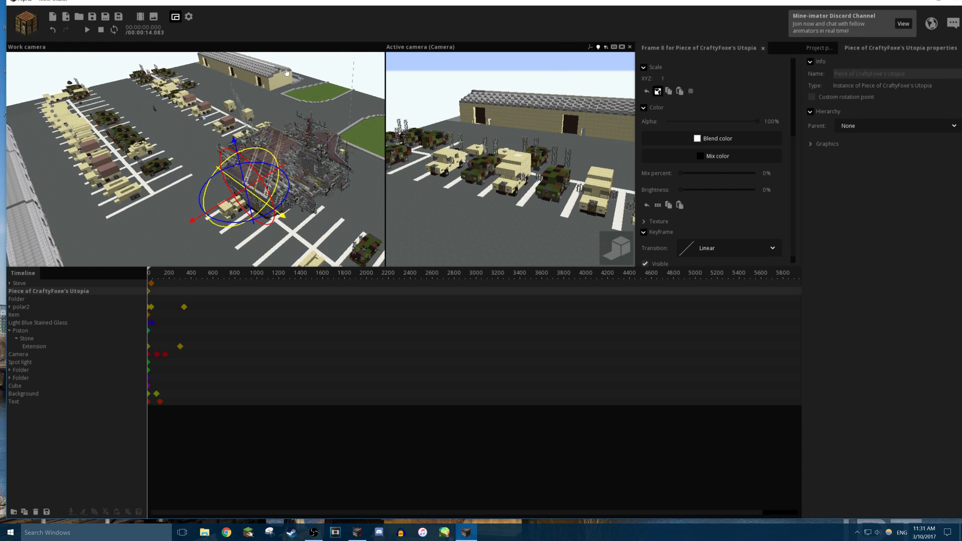
{"action": "left_click", "coordinate": [326, 73]}
{"action": "key", "text": "w"}
{"action": "right_click_drag", "start_coordinate": [240, 115], "coordinate": [145, 113]}
{"action": "key", "text": "w"}
{"action": "key", "text": "d"}
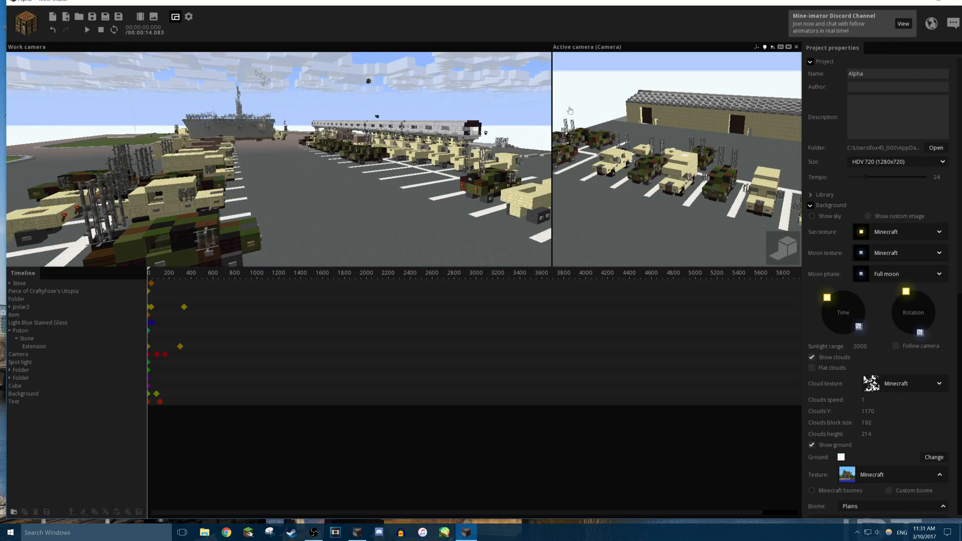
Enlarge the camera view and aim the scene camera at the aircraft carrier and the vehicles parked around it.
{"action": "left_click_drag", "start_coordinate": [523, 108], "coordinate": [261, 109]}
{"action": "right_click_drag", "start_coordinate": [391, 130], "coordinate": [441, 105]}
{"action": "key", "text": "w"}
{"action": "key", "text": "s"}
{"action": "key", "text": "w"}
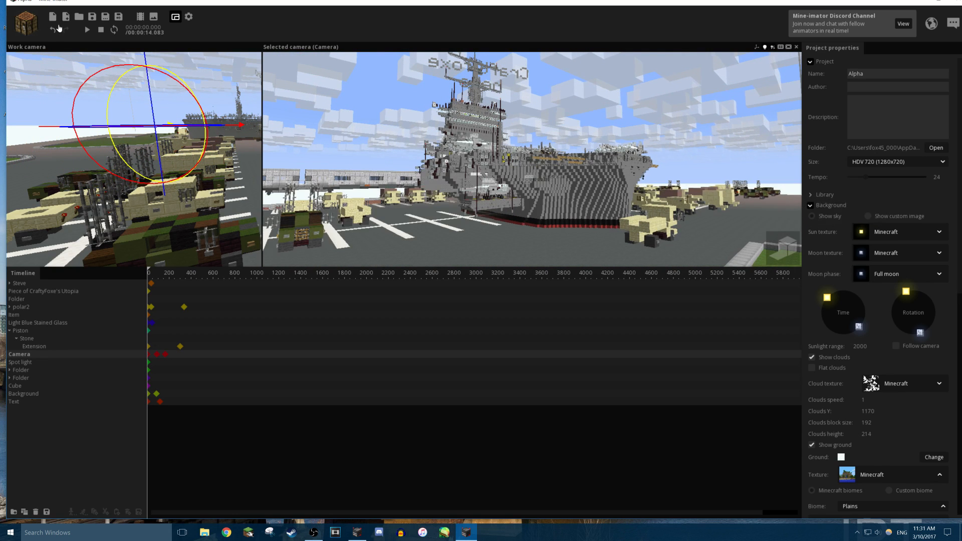
Export the camera view as a high-quality HDV 720 (1280x720) image named Alpha.png on the Desktop, and check the saved picture.
{"action": "left_click", "coordinate": [154, 18]}
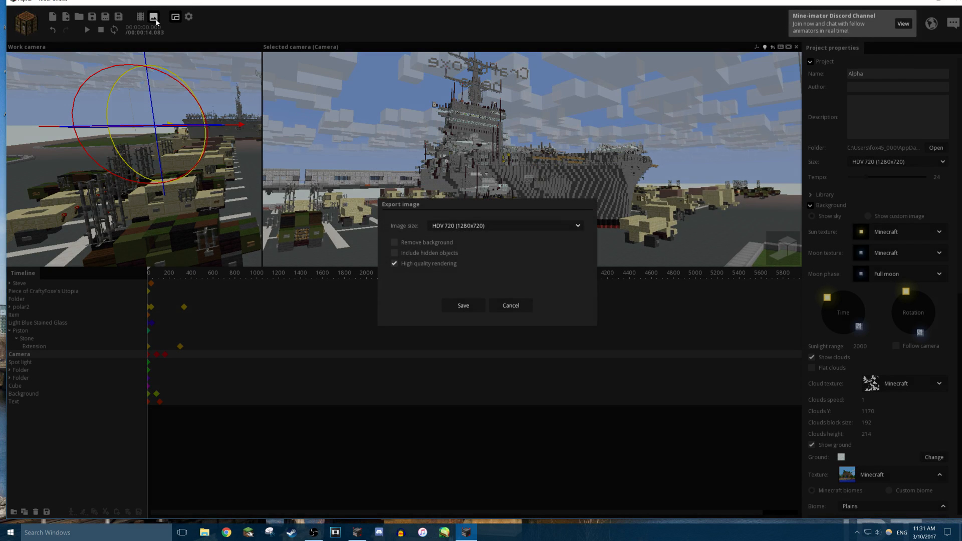
{"action": "left_click", "coordinate": [398, 265]}
{"action": "left_click", "coordinate": [481, 227]}
{"action": "left_click", "coordinate": [480, 228]}
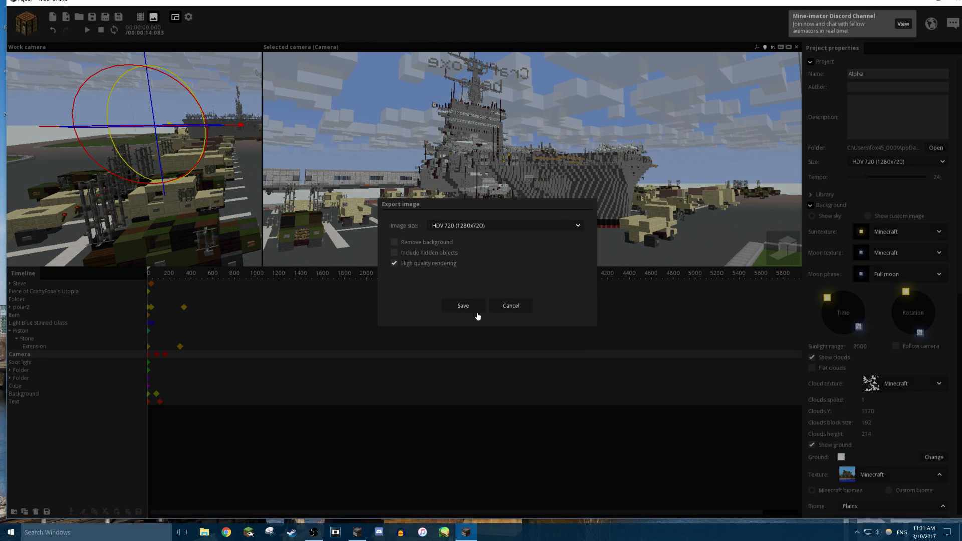
{"action": "left_click", "coordinate": [473, 306]}
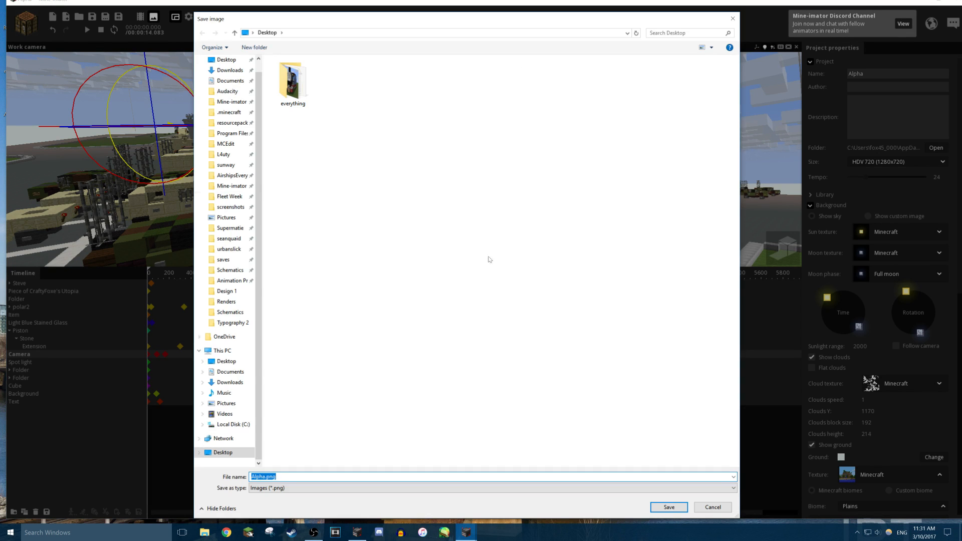
{"action": "left_click", "coordinate": [669, 507]}
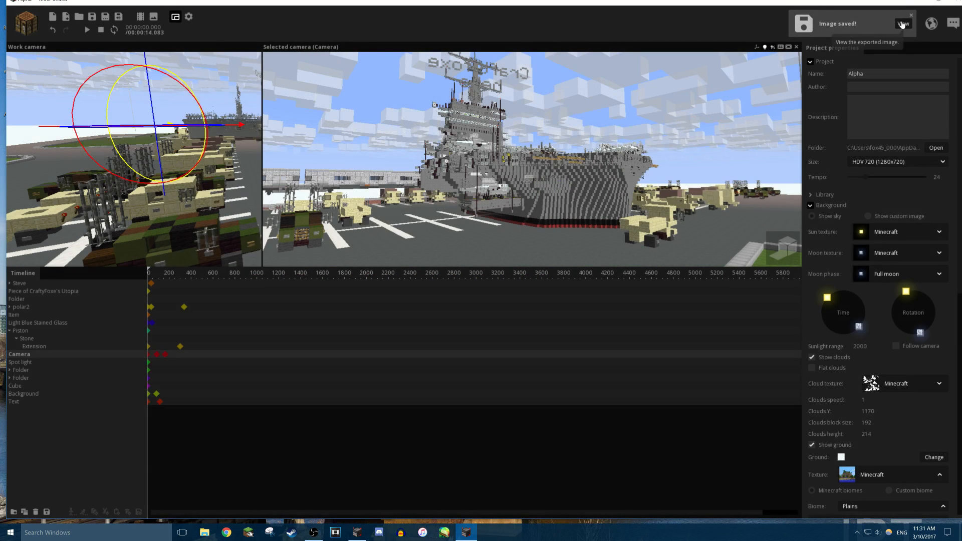
{"action": "left_click", "coordinate": [903, 24]}
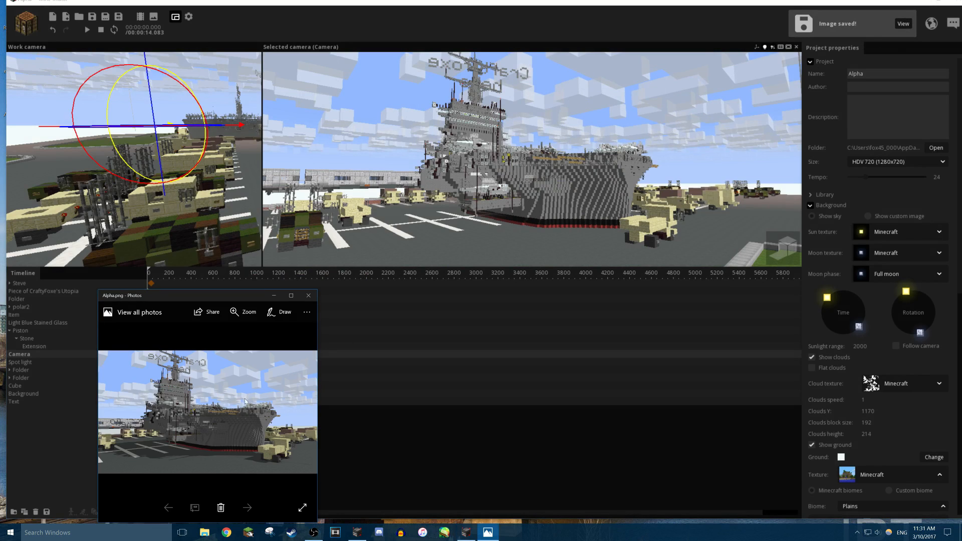
{"action": "left_click", "coordinate": [308, 296]}
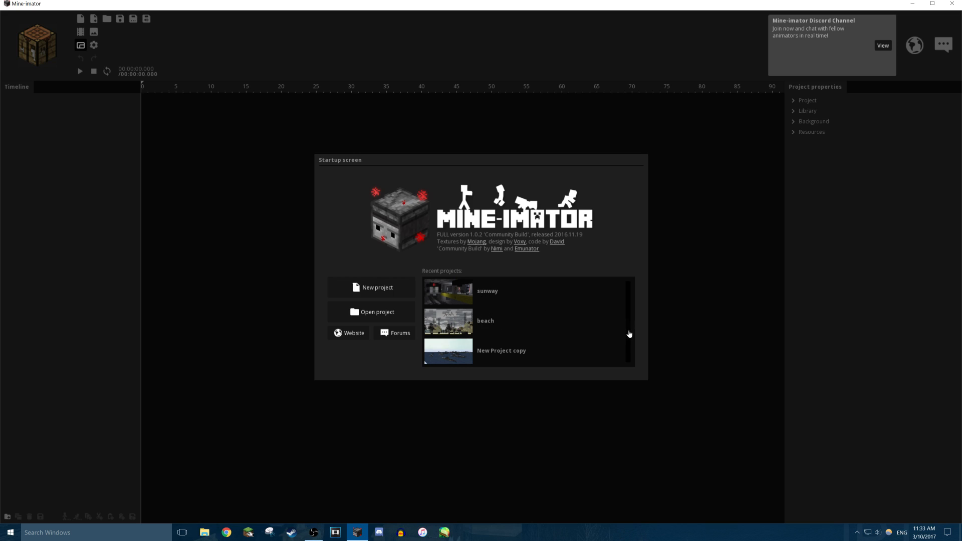
Browse the recent projects and open the sunway project.
{"action": "scroll", "coordinate": [630, 336], "scroll_direction": "down", "scroll_amount": 1}
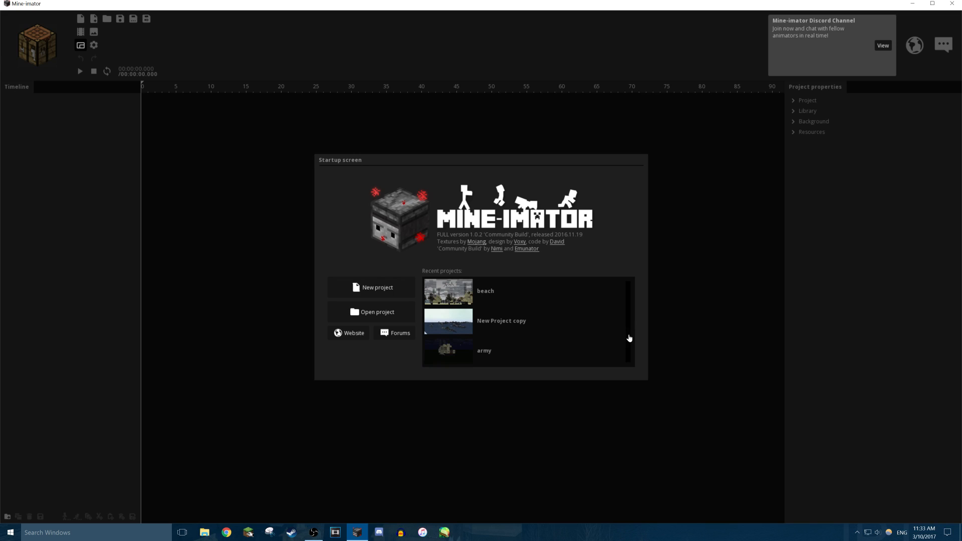
{"action": "scroll", "coordinate": [631, 342], "scroll_direction": "down", "scroll_amount": 1}
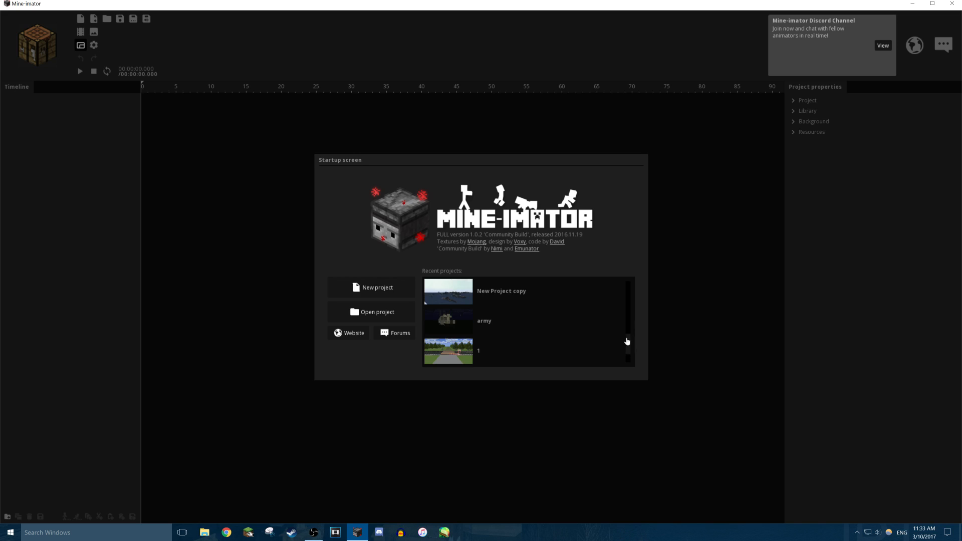
{"action": "left_click_drag", "start_coordinate": [630, 344], "coordinate": [630, 352]}
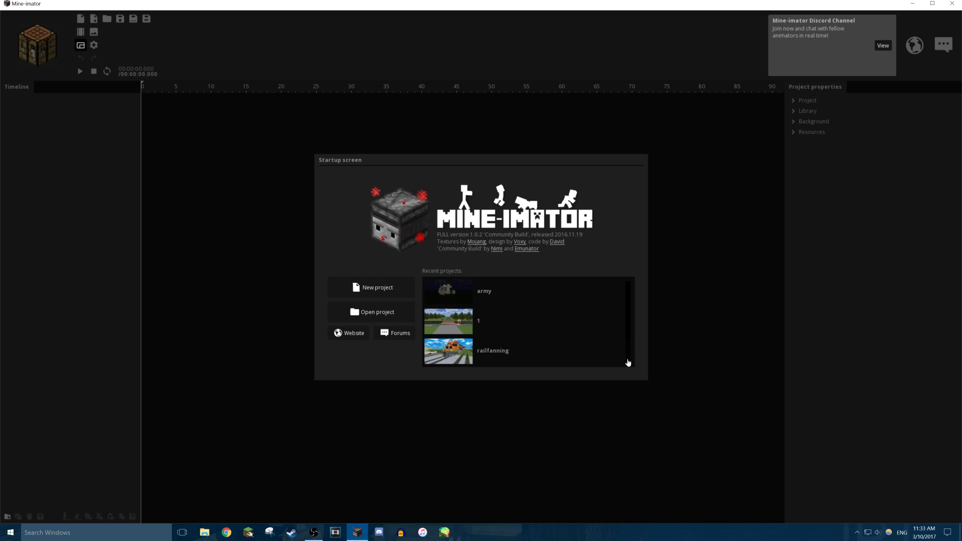
{"action": "scroll", "coordinate": [628, 362], "scroll_direction": "up", "scroll_amount": 3}
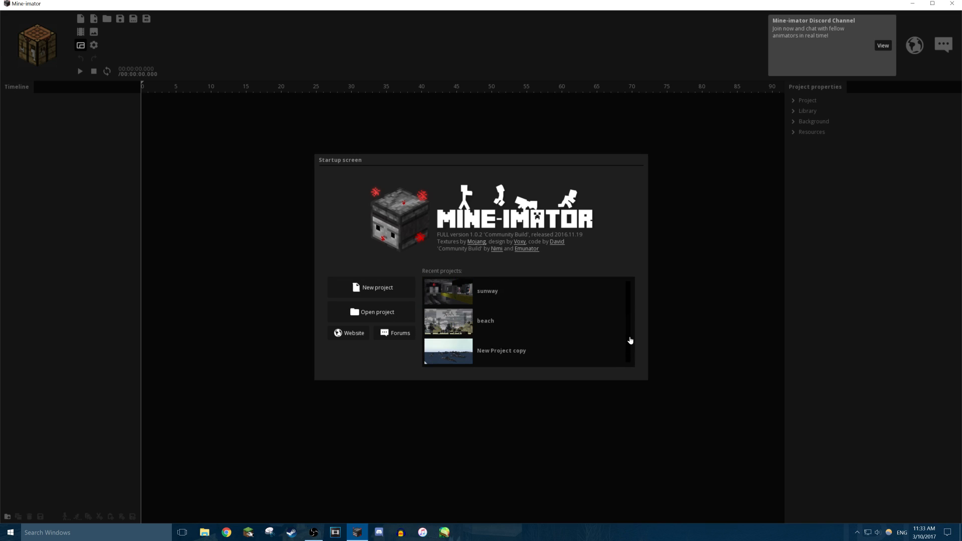
{"action": "left_click", "coordinate": [451, 287]}
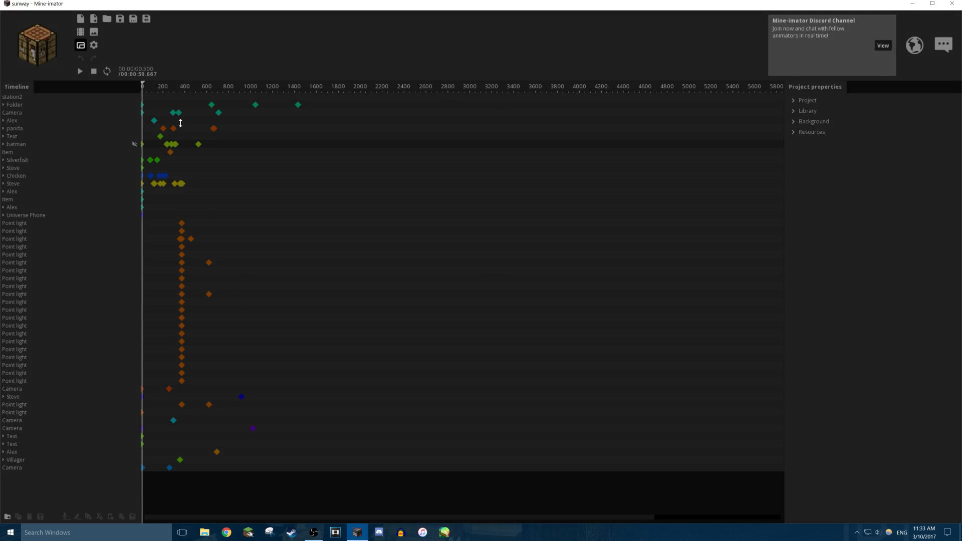
Shrink the timeline's height so the work camera and active camera views have room above it.
{"action": "left_click_drag", "start_coordinate": [150, 80], "coordinate": [206, 386]}
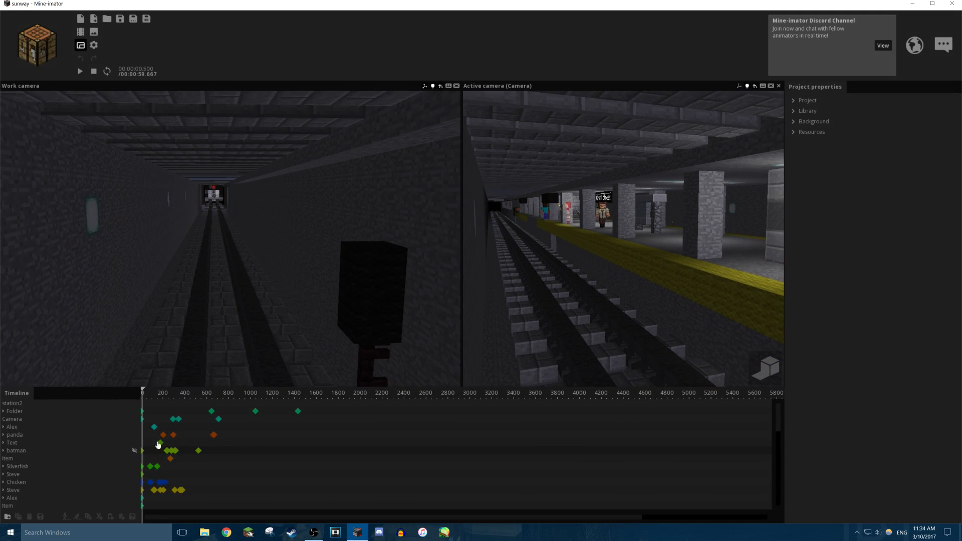
{"action": "left_click_drag", "start_coordinate": [779, 424], "coordinate": [804, 412]}
{"action": "mouse_move", "coordinate": [805, 378]}
{"action": "left_mouse_down"}
{"action": "mouse_move", "coordinate": [800, 502]}
{"action": "mouse_move", "coordinate": [803, 405]}
{"action": "mouse_move", "coordinate": [782, 399]}
{"action": "mouse_move", "coordinate": [789, 386]}
{"action": "left_mouse_up"}
Play the subway animation, widen the active camera view during playback, and stop it.
{"action": "key", "text": "space"}
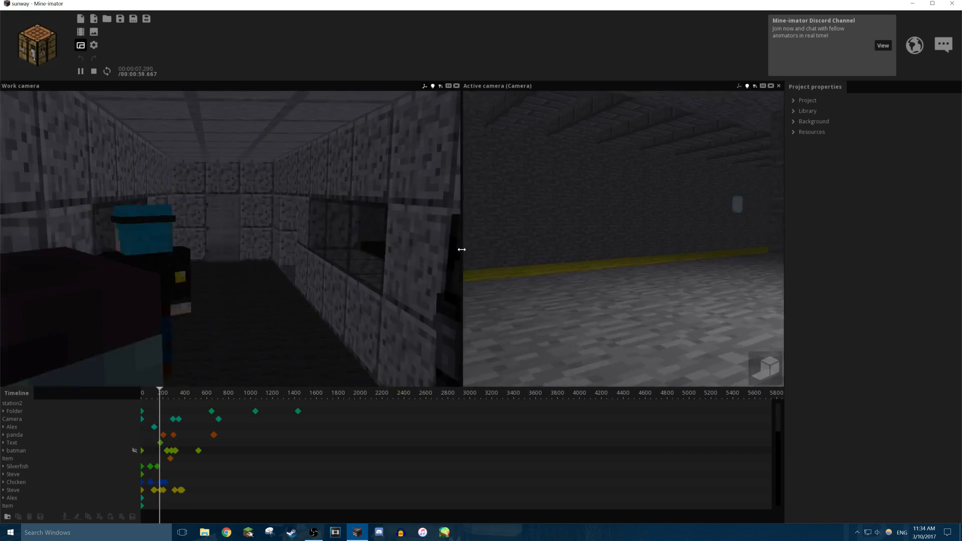
{"action": "left_click_drag", "start_coordinate": [459, 252], "coordinate": [317, 260]}
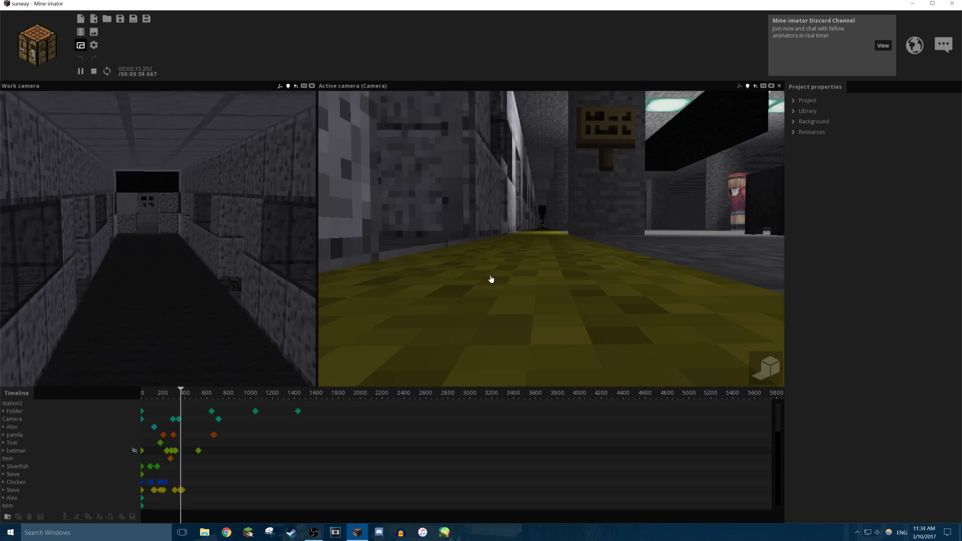
{"action": "key", "text": "space"}
Turn the camera view, move the playhead to about frame 272, and play a short part of the animation.
{"action": "right_click_drag", "start_coordinate": [557, 315], "coordinate": [559, 280]}
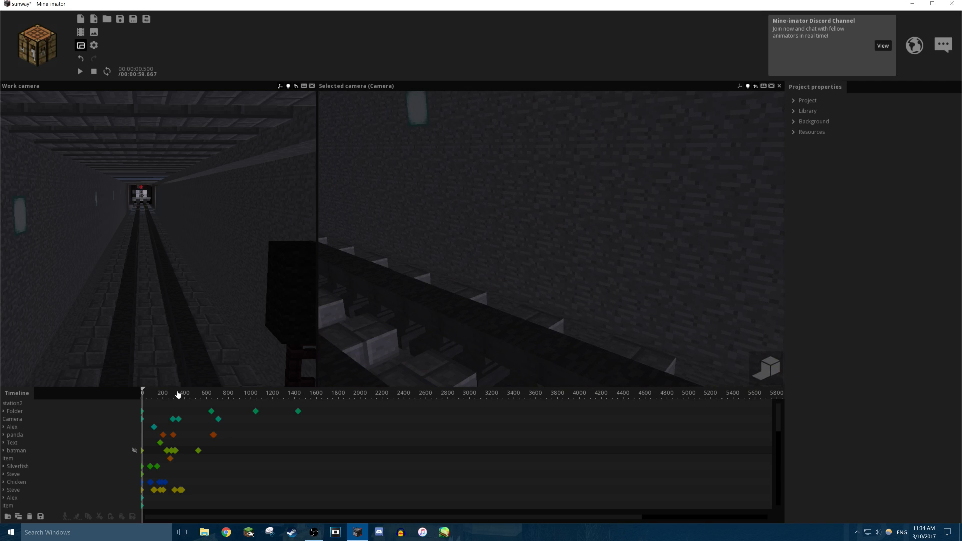
{"action": "left_click_drag", "start_coordinate": [178, 394], "coordinate": [170, 395]}
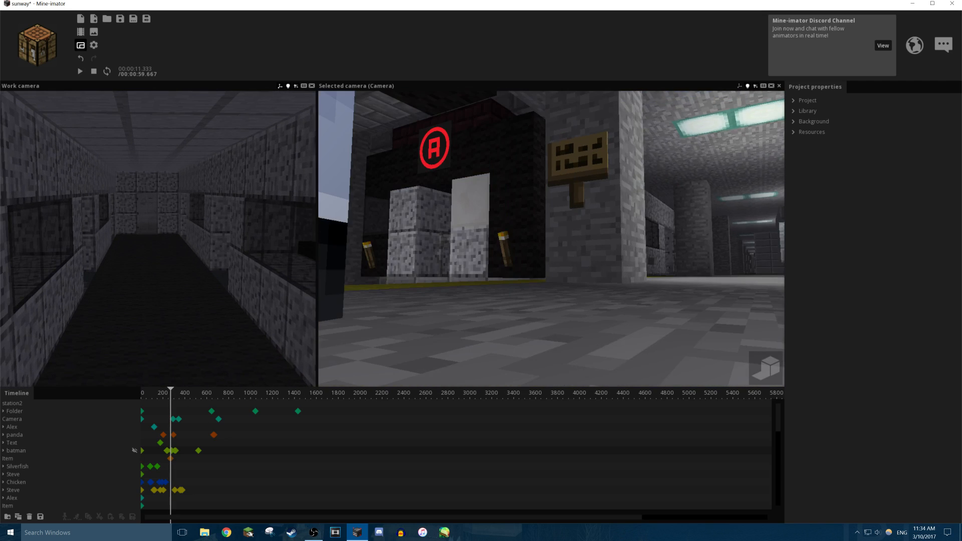
{"action": "key", "text": "space"}
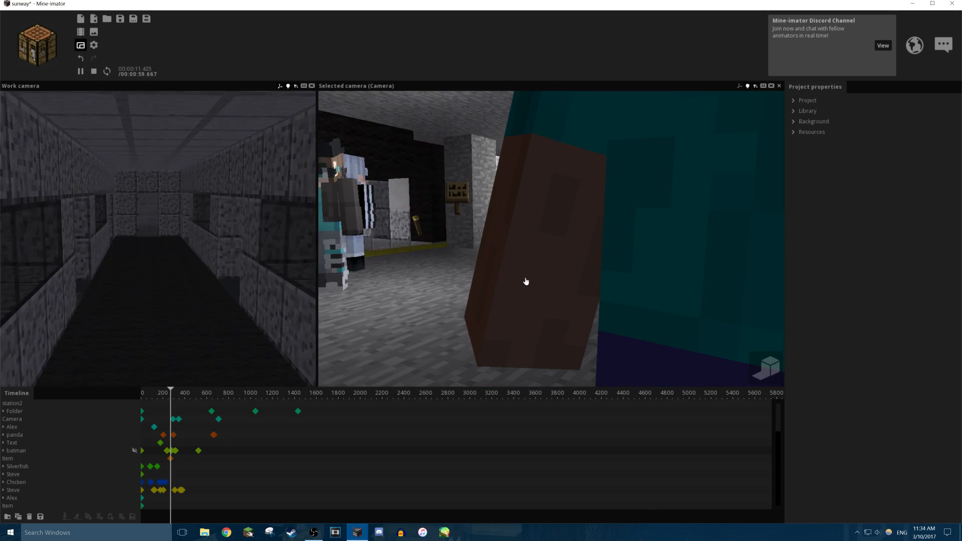
{"action": "key", "text": "space"}
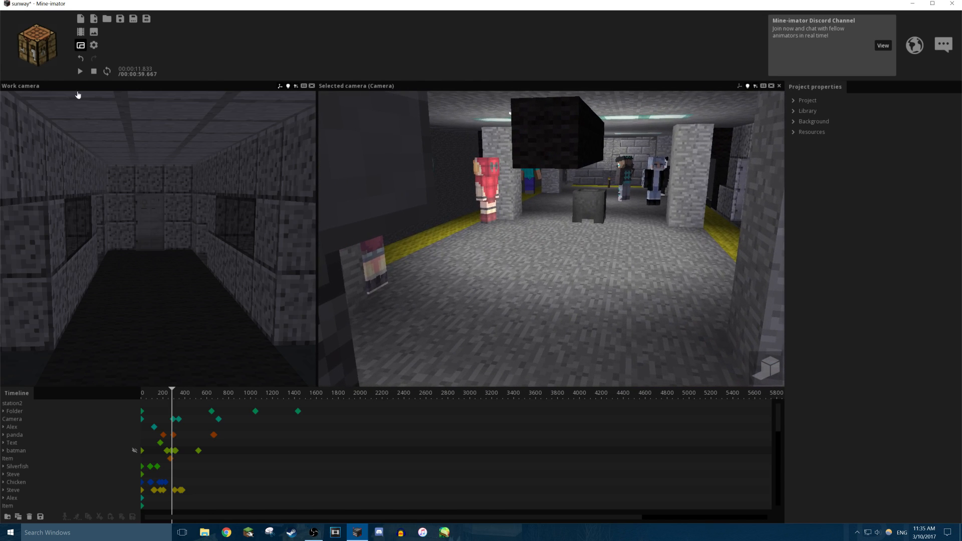
Create a Steve character with the Minecraft skin and select it in the timeline.
{"action": "left_click", "coordinate": [55, 62]}
{"action": "left_click", "coordinate": [25, 108]}
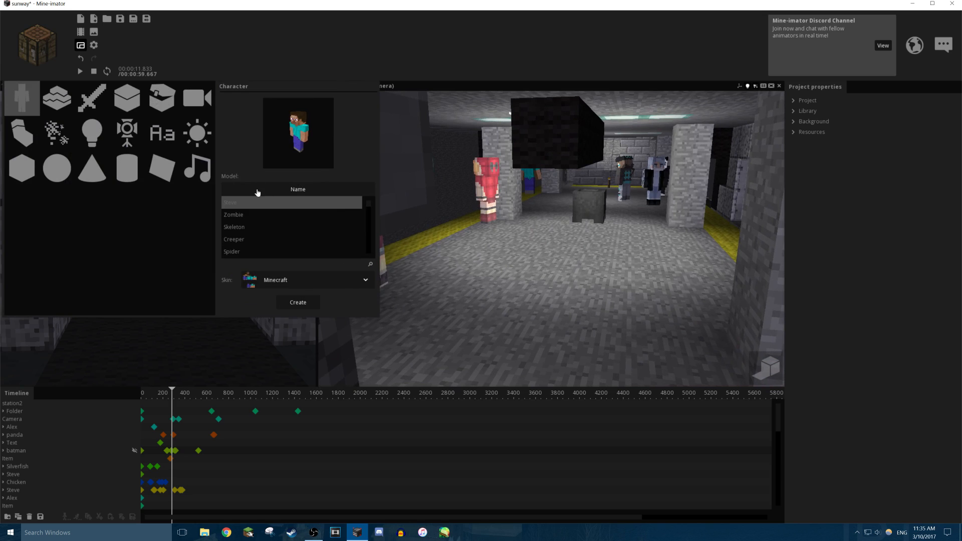
{"action": "left_click", "coordinate": [298, 303]}
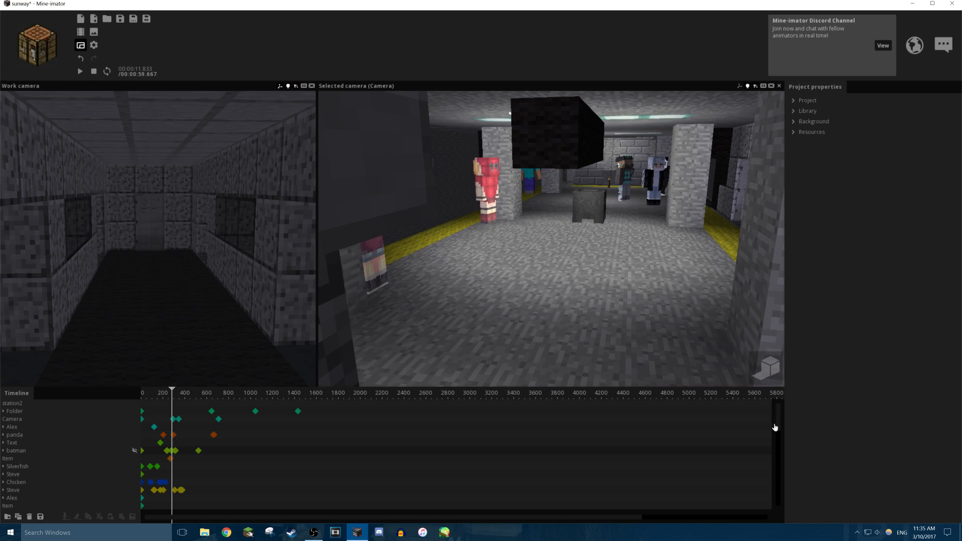
{"action": "left_click_drag", "start_coordinate": [775, 427], "coordinate": [781, 508]}
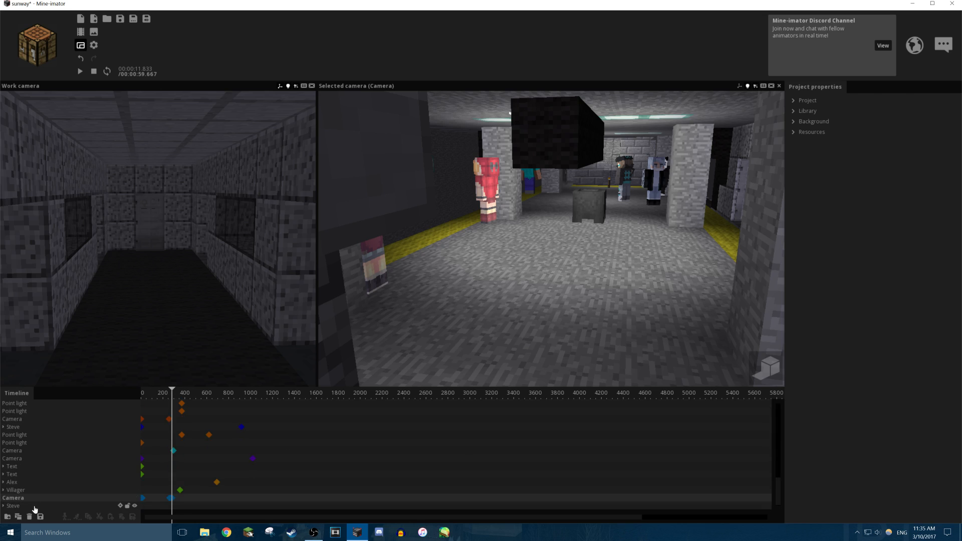
{"action": "left_click", "coordinate": [13, 506]}
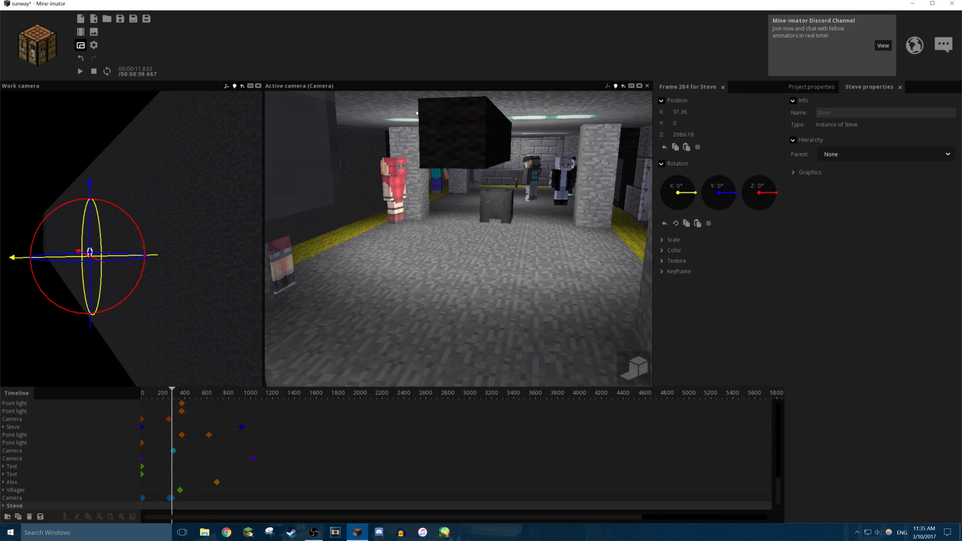
Raise Steve along the vertical axis above the dark floor at frame 284, to about Y 197.
{"action": "key", "text": "w"}
{"action": "mouse_move", "coordinate": [96, 261]}
{"action": "right_mouse_down"}
{"action": "mouse_move", "coordinate": [83, 263]}
{"action": "mouse_move", "coordinate": [86, 273]}
{"action": "right_mouse_up"}
{"action": "key", "text": "w"}
{"action": "left_click_drag", "start_coordinate": [137, 289], "coordinate": [151, 125]}
{"action": "right_click_drag", "start_coordinate": [150, 125], "coordinate": [150, 75]}
{"action": "key", "text": "s"}
{"action": "right_click_drag", "start_coordinate": [144, 201], "coordinate": [143, 259]}
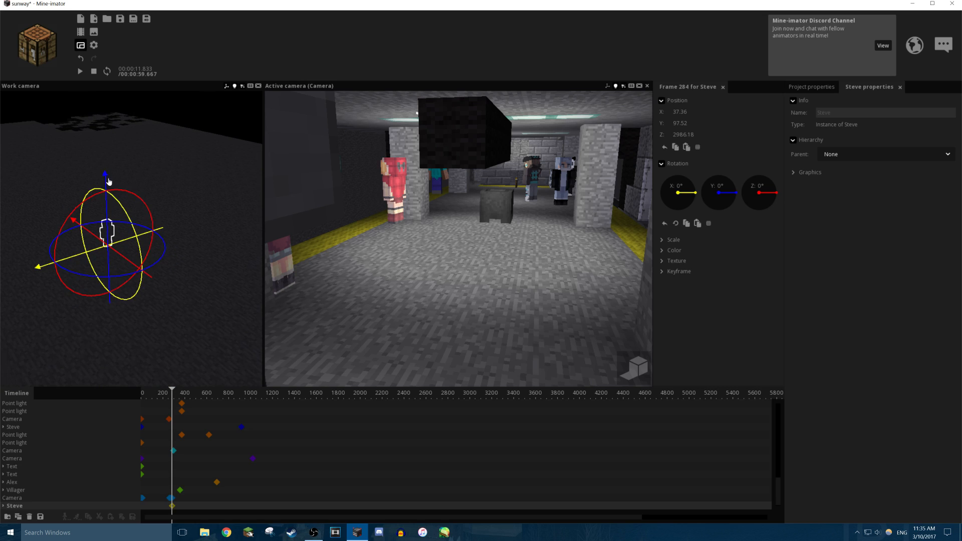
{"action": "left_click_drag", "start_coordinate": [105, 175], "coordinate": [132, 104]}
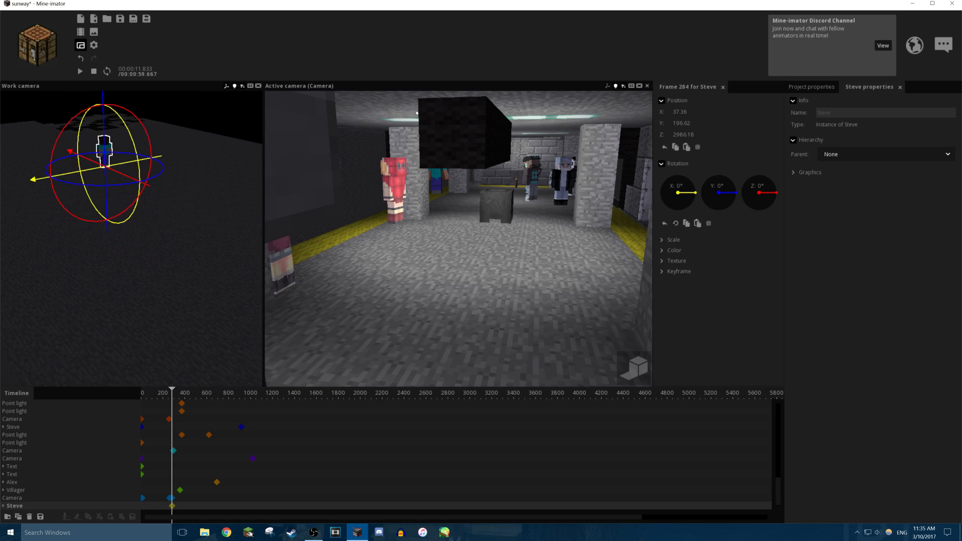
Set Steve's keyframes at frames 0 and 632 and save the project.
{"action": "key", "text": "w"}
{"action": "mouse_move", "coordinate": [122, 150]}
{"action": "right_mouse_down"}
{"action": "mouse_move", "coordinate": [85, 115]}
{"action": "mouse_move", "coordinate": [115, 116]}
{"action": "mouse_move", "coordinate": [135, 135]}
{"action": "mouse_move", "coordinate": [143, 165]}
{"action": "mouse_move", "coordinate": [95, 140]}
{"action": "mouse_move", "coordinate": [100, 170]}
{"action": "mouse_move", "coordinate": [135, 145]}
{"action": "right_mouse_up"}
{"action": "key", "text": "a"}
{"action": "left_click", "coordinate": [113, 142]}
{"action": "key", "text": "w"}
{"action": "key", "text": "s"}
{"action": "right_click_drag", "start_coordinate": [135, 178], "coordinate": [127, 174]}
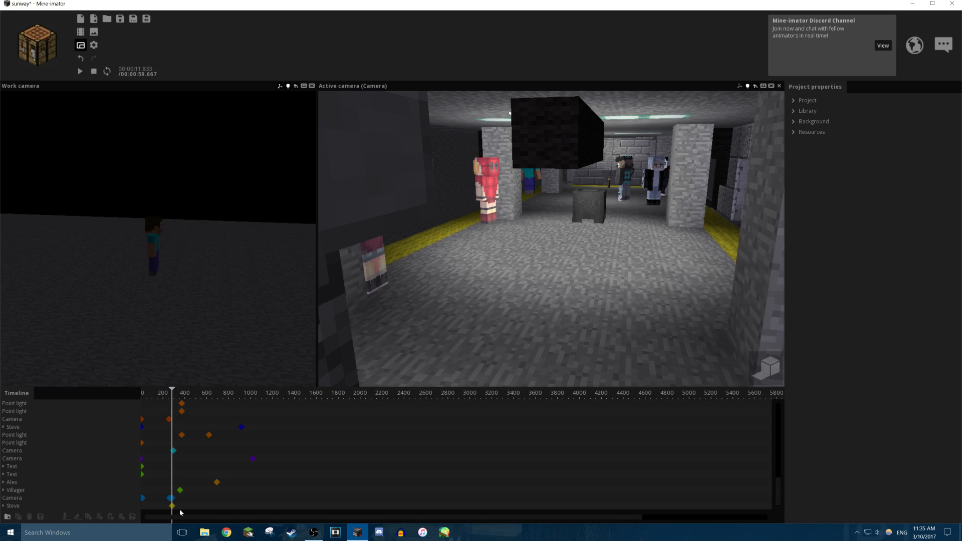
{"action": "left_click_drag", "start_coordinate": [173, 509], "coordinate": [210, 506]}
{"action": "key", "text": "ctrl+s"}
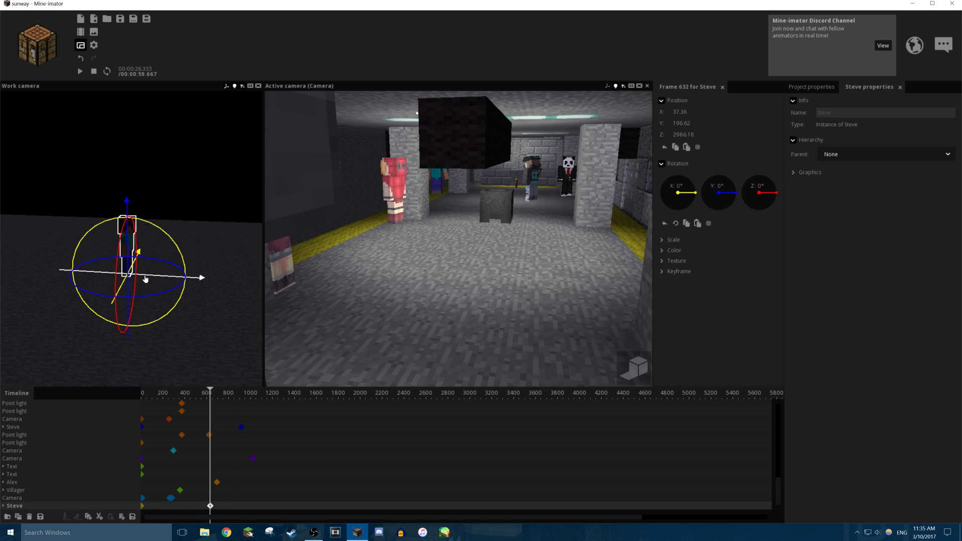
Move Steve along the Z axis to about 3158 at the frame 632 keyframe.
{"action": "left_click_drag", "start_coordinate": [146, 279], "coordinate": [395, 320]}
{"action": "right_click_drag", "start_coordinate": [253, 326], "coordinate": [288, 325]}
{"action": "key", "text": "s"}
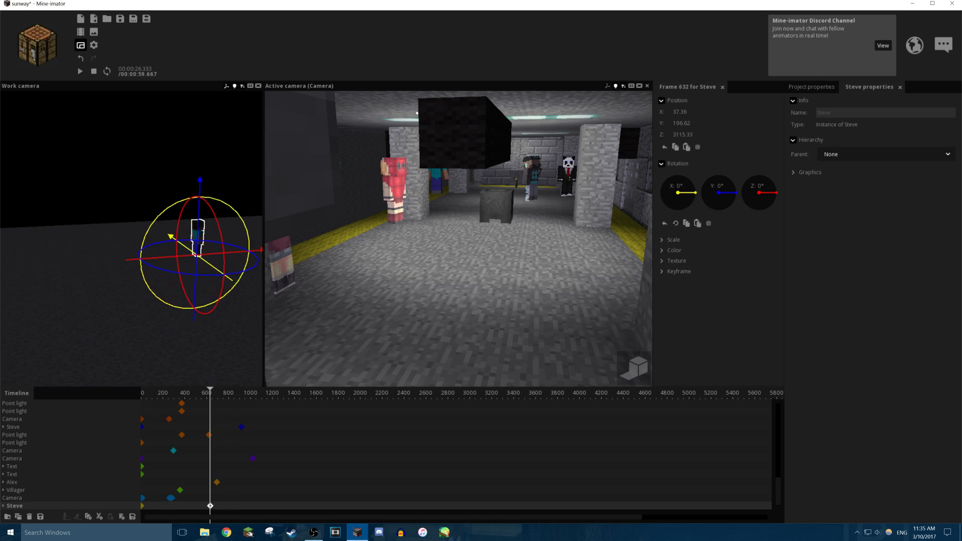
{"action": "left_click_drag", "start_coordinate": [172, 259], "coordinate": [209, 260]}
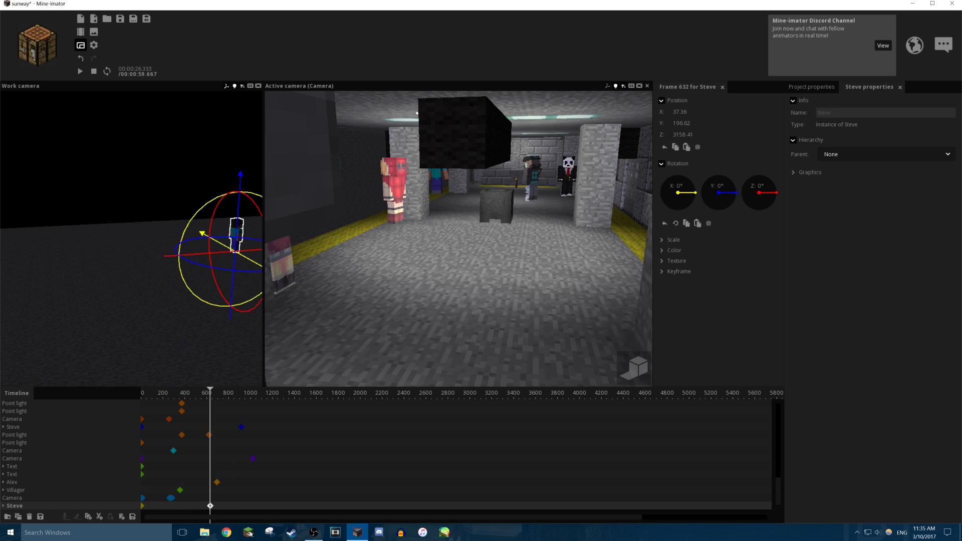
{"action": "key", "text": "w"}
{"action": "right_click_drag", "start_coordinate": [209, 261], "coordinate": [256, 259]}
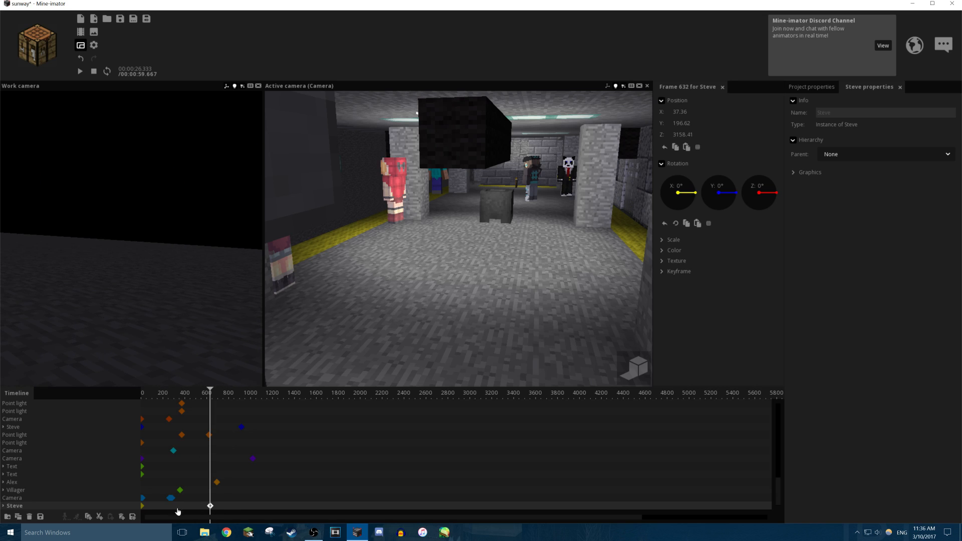
Return to Steve's keyframe at frame 0 and select his body part.
{"action": "left_click", "coordinate": [143, 507]}
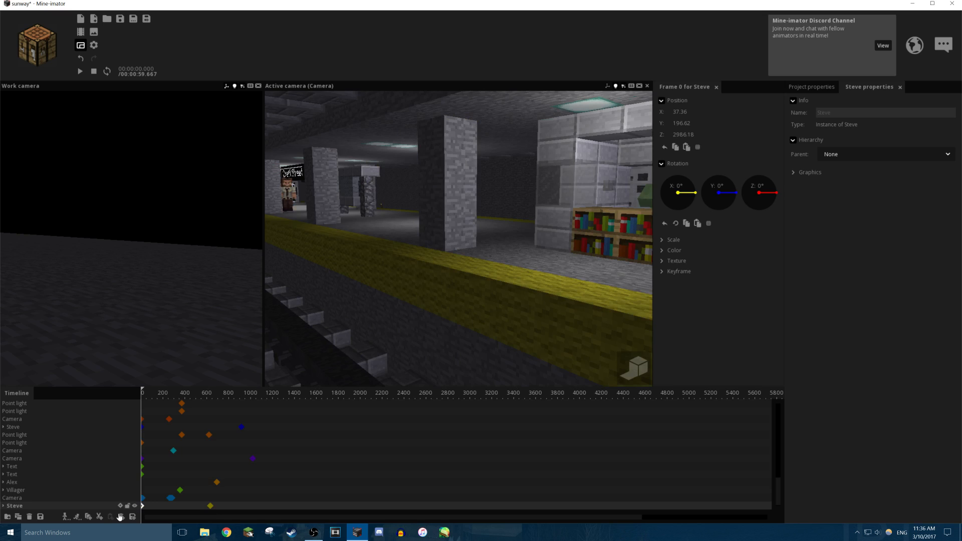
{"action": "left_click", "coordinate": [62, 519]}
{"action": "left_click", "coordinate": [31, 250]}
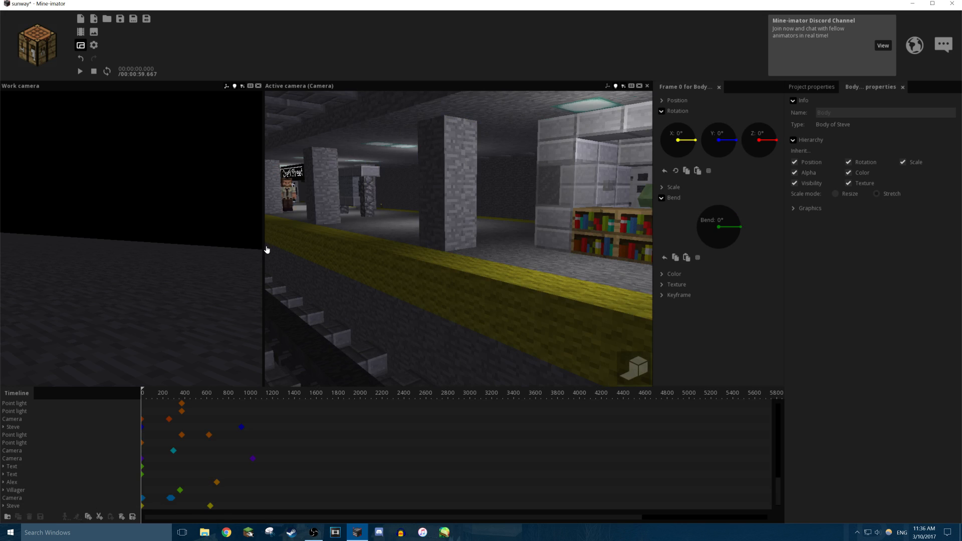
Widen the work camera view, try rotating Steve's body about 0.21° around the Z axis, and clear the selection.
{"action": "left_click_drag", "start_coordinate": [265, 248], "coordinate": [510, 248]}
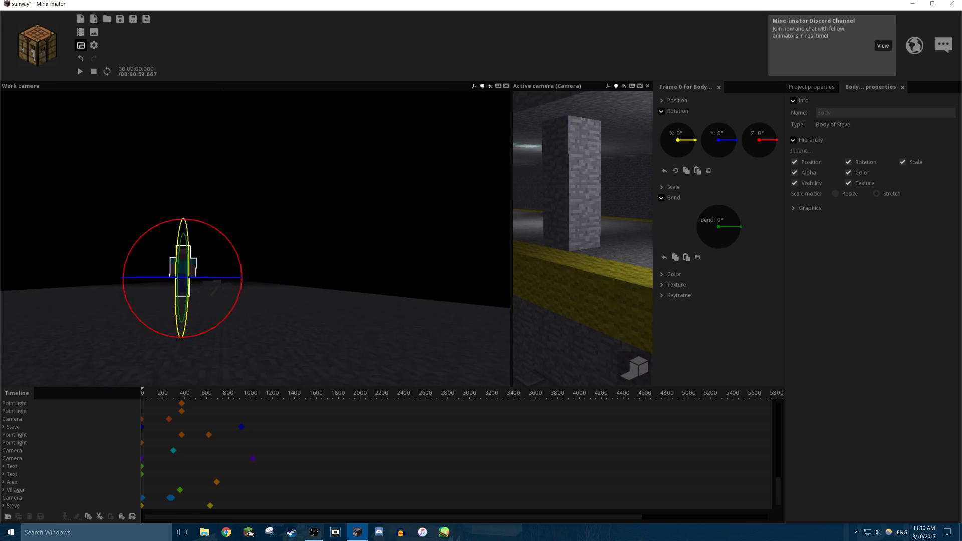
{"action": "right_click_drag", "start_coordinate": [358, 210], "coordinate": [393, 197]}
{"action": "left_click", "coordinate": [299, 174]}
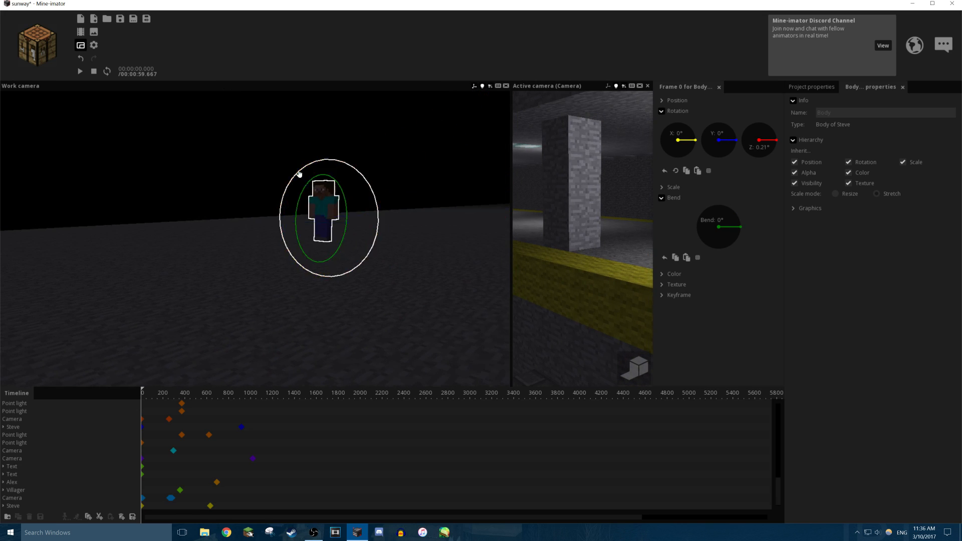
{"action": "left_click", "coordinate": [256, 178]}
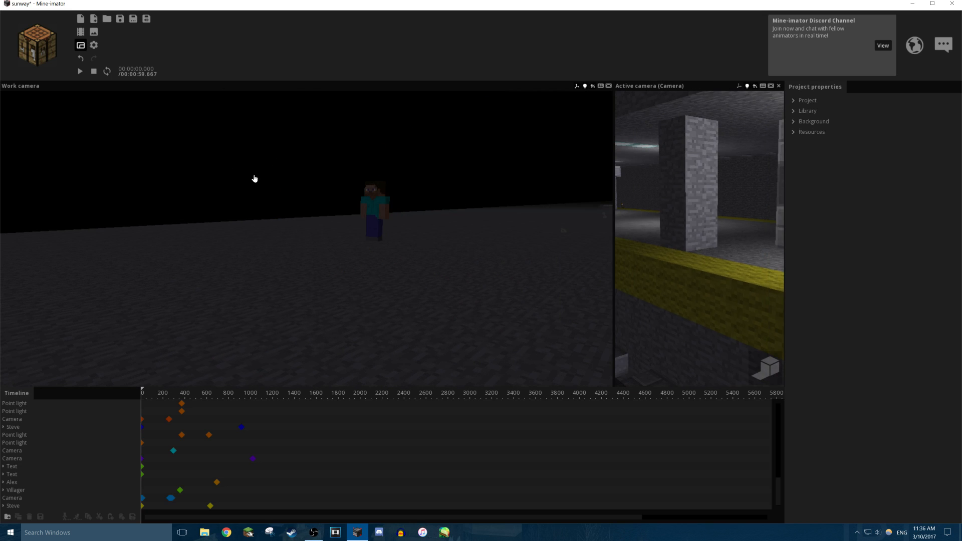
Play back Steve's animation while following him with the work camera.
{"action": "key", "text": "space"}
{"action": "key", "text": "w"}
{"action": "mouse_move", "coordinate": [305, 200]}
{"action": "right_mouse_down"}
{"action": "mouse_move", "coordinate": [297, 193]}
{"action": "mouse_move", "coordinate": [312, 197]}
{"action": "mouse_move", "coordinate": [308, 187]}
{"action": "mouse_move", "coordinate": [309, 209]}
{"action": "mouse_move", "coordinate": [305, 200]}
{"action": "right_mouse_up"}
{"action": "key", "text": "s"}
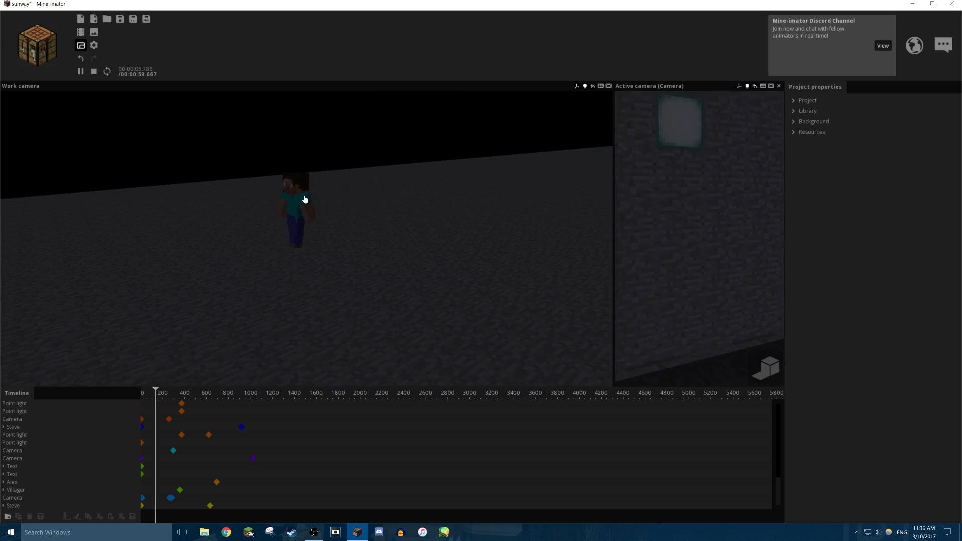
{"action": "key", "text": "space"}
Move Steve's end keyframe to frame 176, return to his frame 0 keyframe, and clear the selection.
{"action": "key", "text": "ctrl+z"}
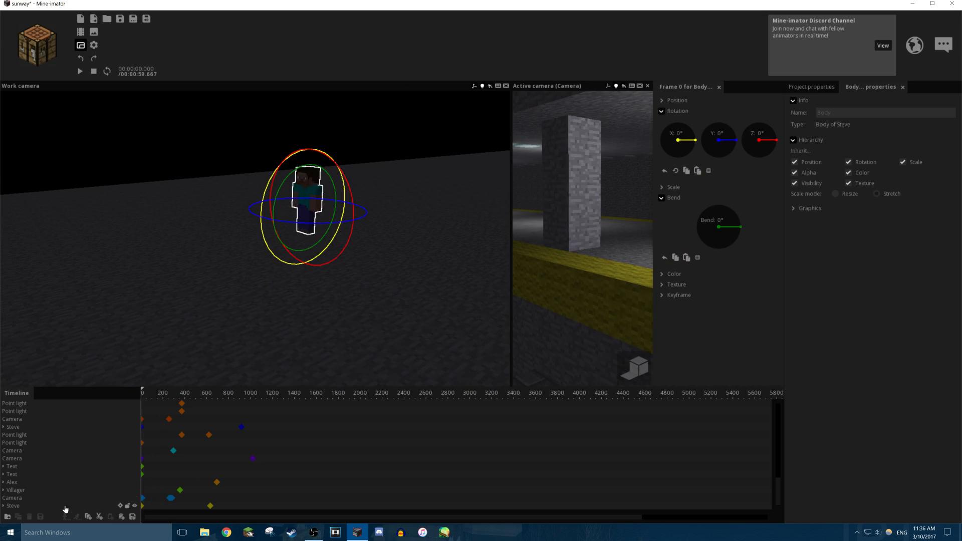
{"action": "left_click", "coordinate": [132, 505]}
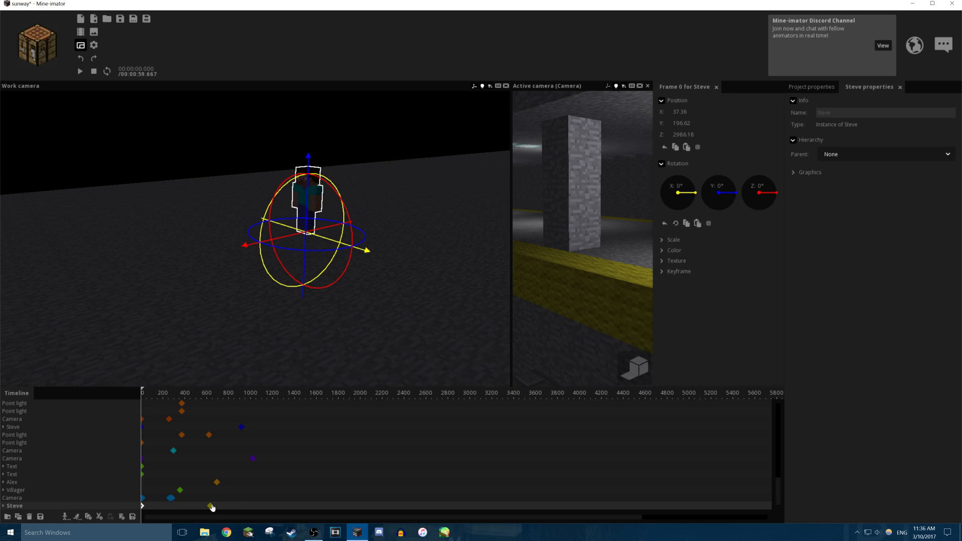
{"action": "left_click_drag", "start_coordinate": [212, 508], "coordinate": [160, 509]}
{"action": "left_click", "coordinate": [142, 506]}
{"action": "left_click", "coordinate": [297, 120]}
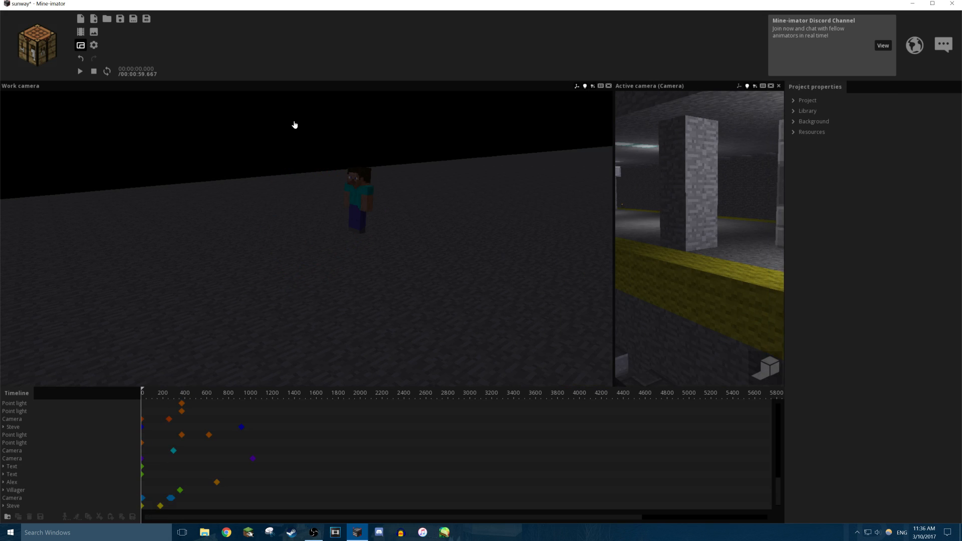
Play back Steve's faster run and check his keyframe at frame 176.
{"action": "key", "text": "space"}
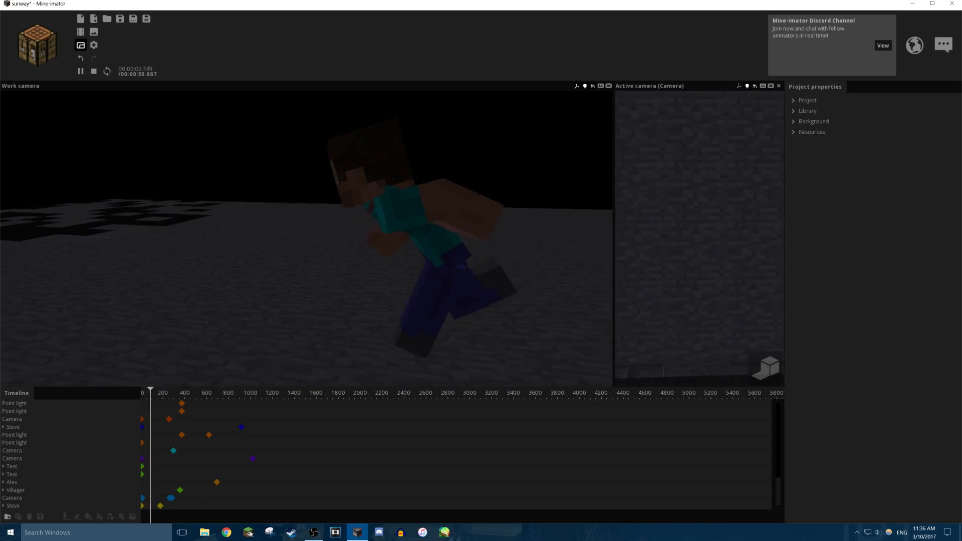
{"action": "key", "text": "space"}
{"action": "left_click", "coordinate": [161, 506]}
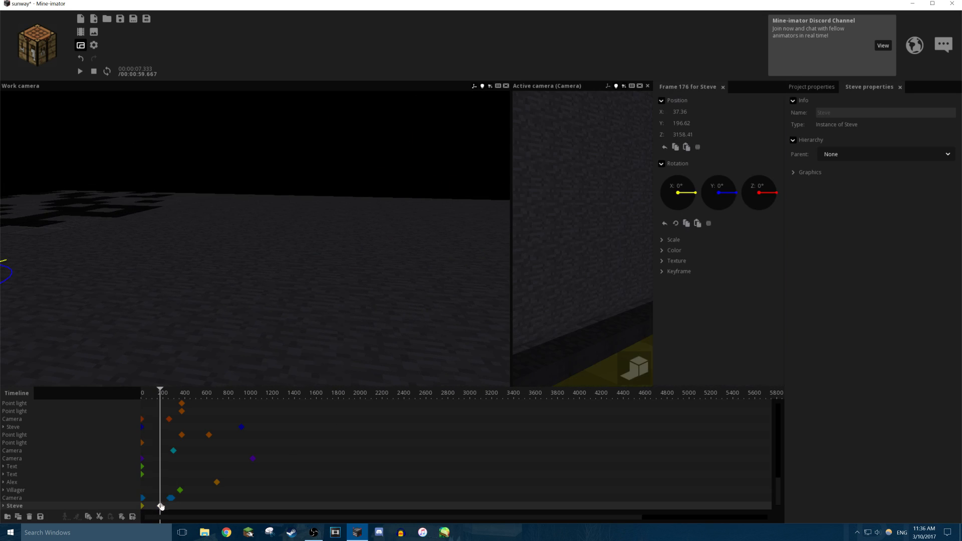
{"action": "left_click", "coordinate": [210, 386]}
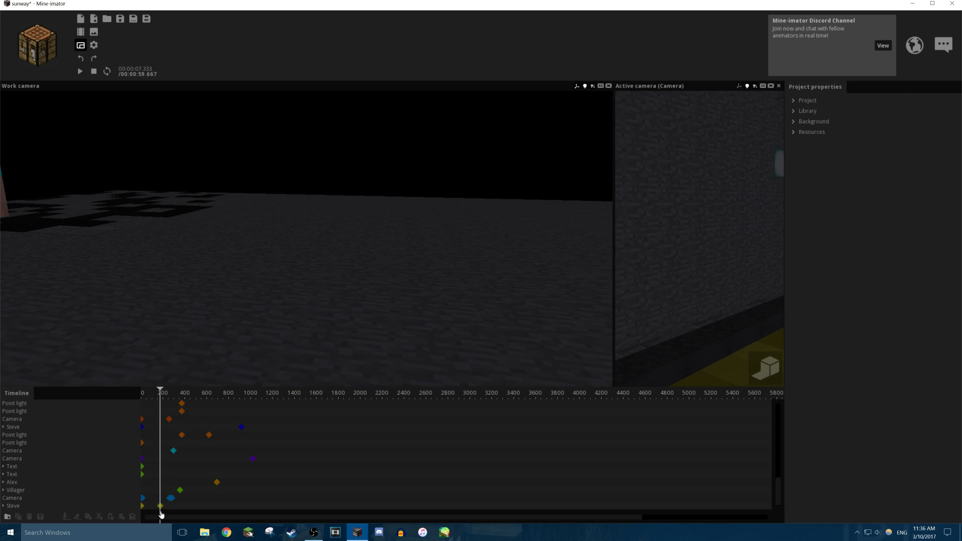
Move Steve's end keyframe to frame 60 and return to his keyframe at frame 0.
{"action": "left_click", "coordinate": [143, 507]}
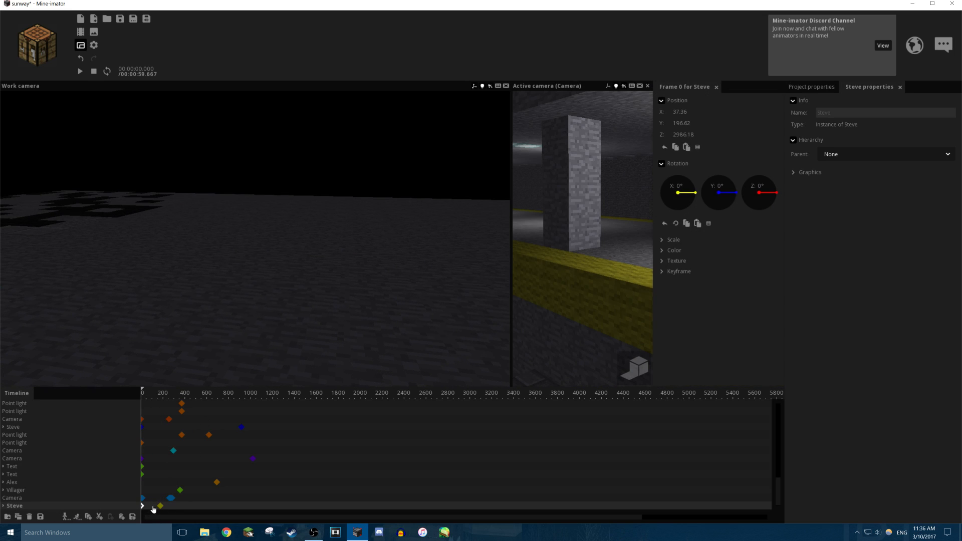
{"action": "left_click_drag", "start_coordinate": [162, 507], "coordinate": [148, 507]}
{"action": "left_click", "coordinate": [142, 507]}
Play back Steve's shortened run from frame 0 in the work camera.
{"action": "mouse_move", "coordinate": [236, 323]}
{"action": "right_mouse_down"}
{"action": "mouse_move", "coordinate": [191, 319]}
{"action": "mouse_move", "coordinate": [220, 316]}
{"action": "right_mouse_up"}
{"action": "key", "text": "space"}
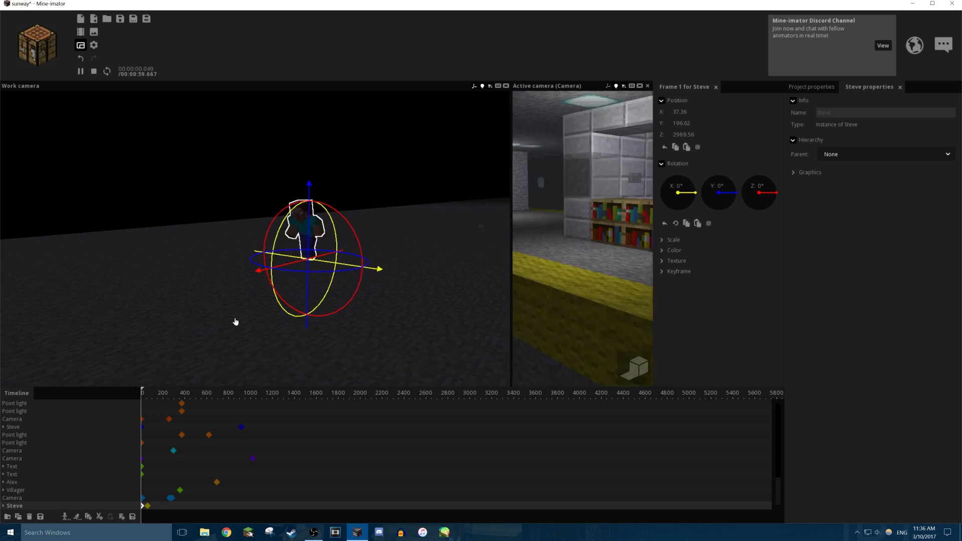
{"action": "mouse_move", "coordinate": [237, 322]}
{"action": "right_mouse_down"}
{"action": "mouse_move", "coordinate": [123, 317]}
{"action": "mouse_move", "coordinate": [241, 325]}
{"action": "right_mouse_up"}
{"action": "key", "text": "space"}
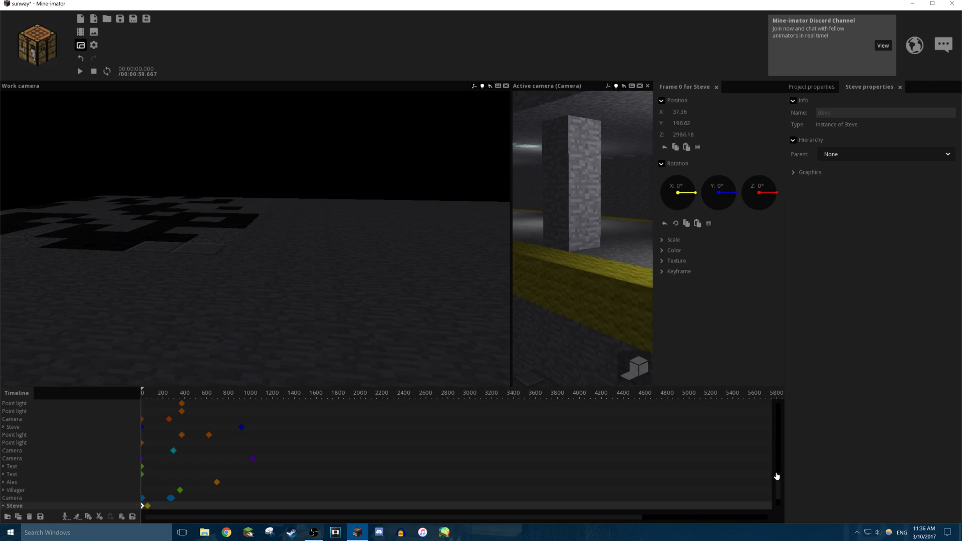
Expand Steve's body parts in the timeline, clear the selection, and bring him into view from the front.
{"action": "scroll", "coordinate": [780, 488], "scroll_direction": "down", "scroll_amount": 1}
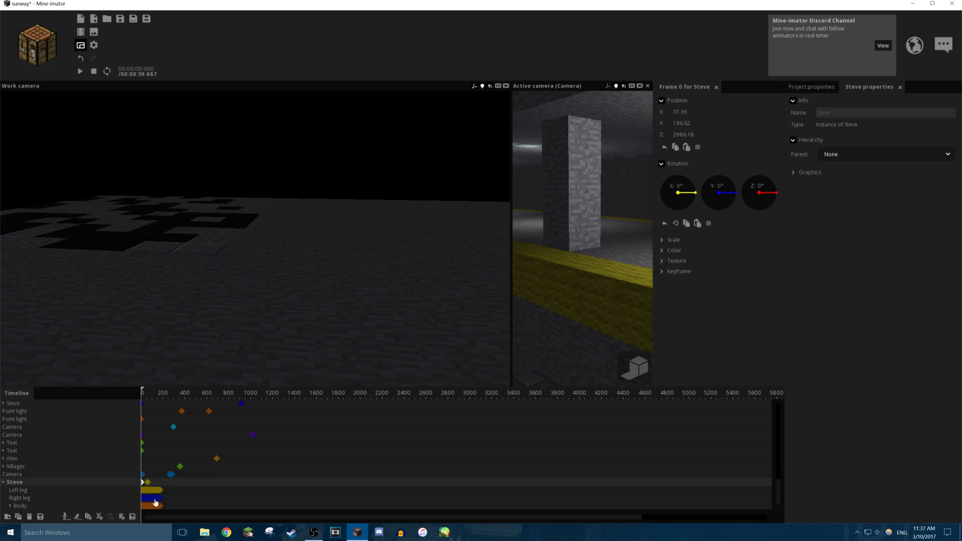
{"action": "mouse_move", "coordinate": [204, 263]}
{"action": "right_mouse_down"}
{"action": "mouse_move", "coordinate": [203, 296]}
{"action": "mouse_move", "coordinate": [203, 263]}
{"action": "right_mouse_up"}
{"action": "left_click", "coordinate": [156, 216]}
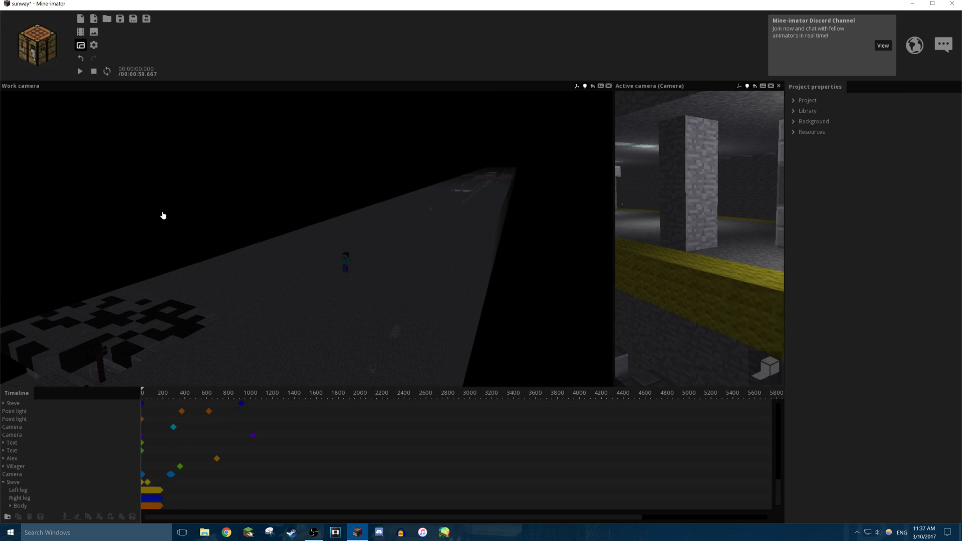
{"action": "right_click_drag", "start_coordinate": [142, 169], "coordinate": [125, 193]}
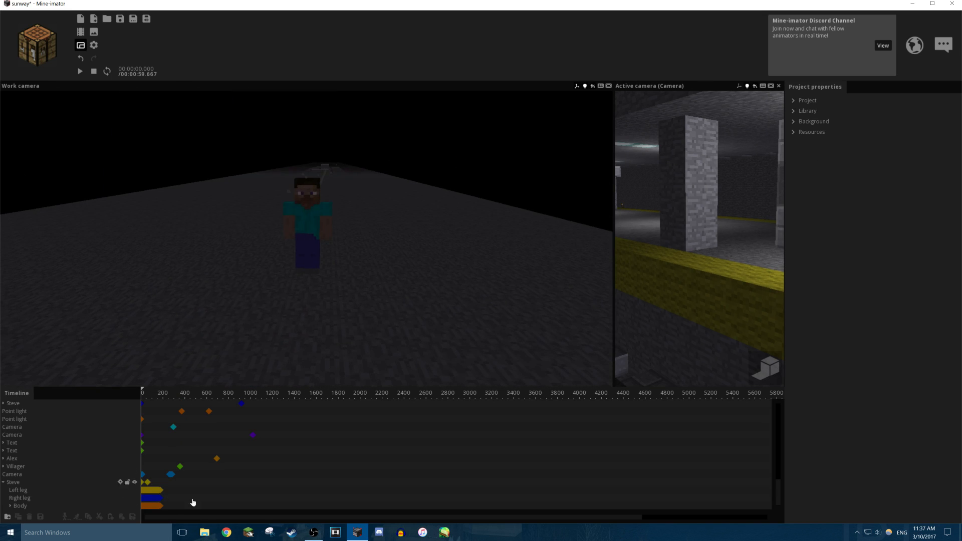
Shift Steve along the X axis and turn him around the Y axis at his frame 60 keyframe.
{"action": "left_click", "coordinate": [146, 482]}
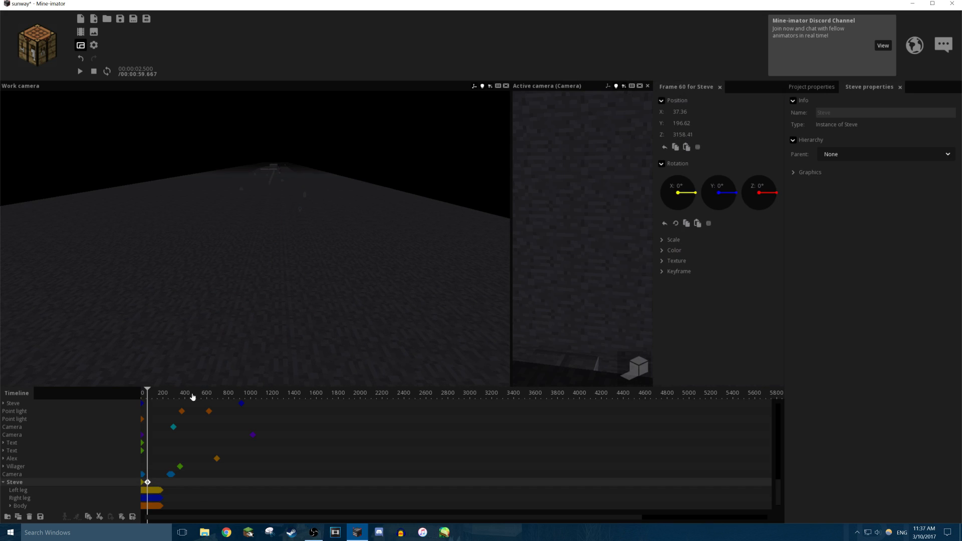
{"action": "right_click_drag", "start_coordinate": [221, 242], "coordinate": [187, 273]}
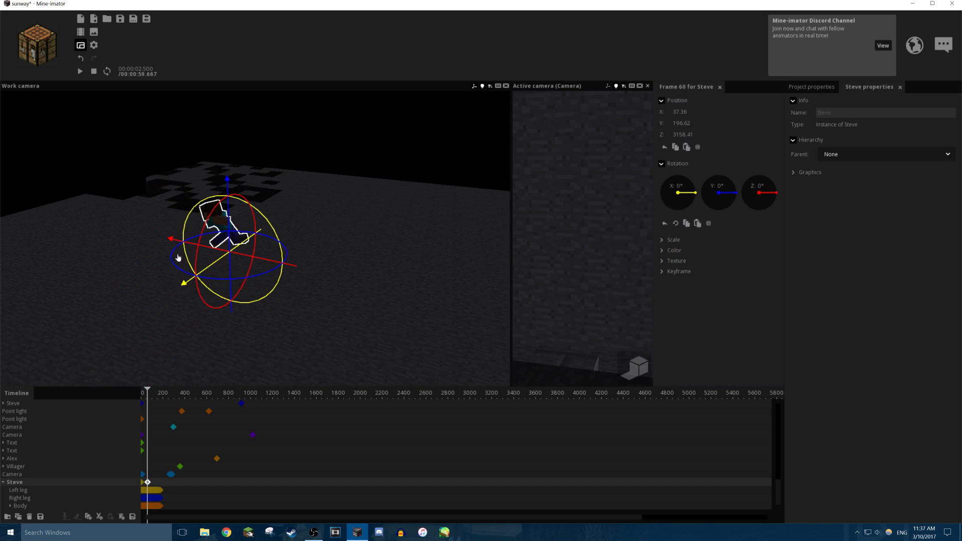
{"action": "left_click_drag", "start_coordinate": [221, 280], "coordinate": [156, 312]}
Clear the selection and play back Steve's diagonal, turning run from frame 0.
{"action": "key", "text": "space"}
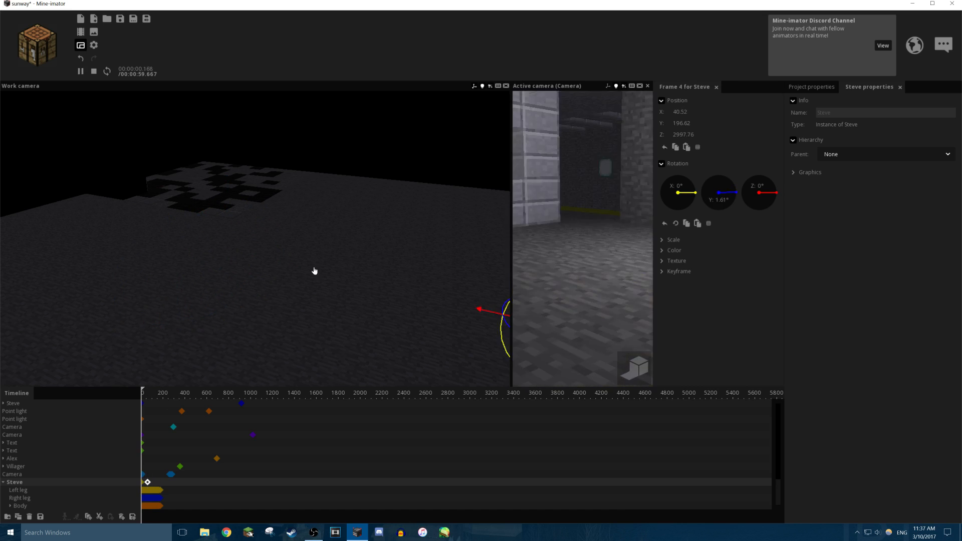
{"action": "left_click", "coordinate": [370, 137]}
{"action": "key", "text": "space"}
{"action": "mouse_move", "coordinate": [369, 138]}
{"action": "right_mouse_down"}
{"action": "mouse_move", "coordinate": [354, 153]}
{"action": "mouse_move", "coordinate": [371, 149]}
{"action": "right_mouse_up"}
{"action": "left_click", "coordinate": [143, 393]}
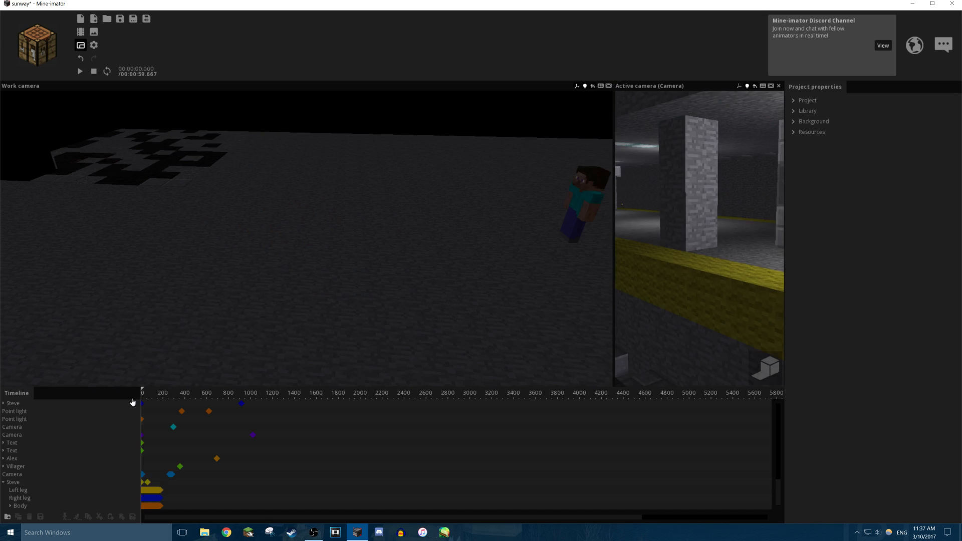
{"action": "key", "text": "space"}
{"action": "right_click_drag", "start_coordinate": [219, 318], "coordinate": [306, 350]}
{"action": "right_click_drag", "start_coordinate": [222, 298], "coordinate": [222, 240]}
{"action": "key", "text": "space"}
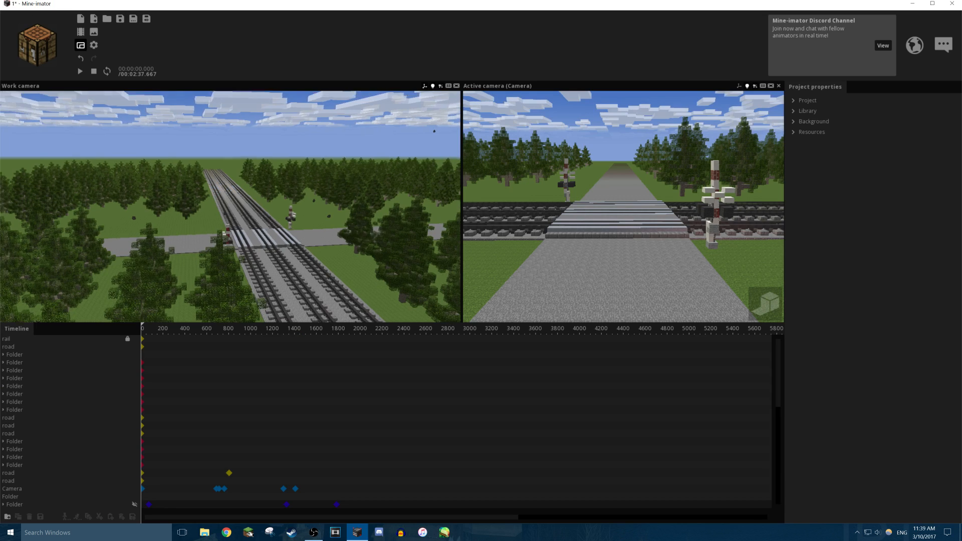
Examine the railway crossing, road and surrounding trees in project 1 with the work camera.
{"action": "key", "text": "d"}
{"action": "right_click_drag", "start_coordinate": [231, 206], "coordinate": [411, 192]}
{"action": "key", "text": "w"}
{"action": "key", "text": "d"}
{"action": "key", "text": "w"}
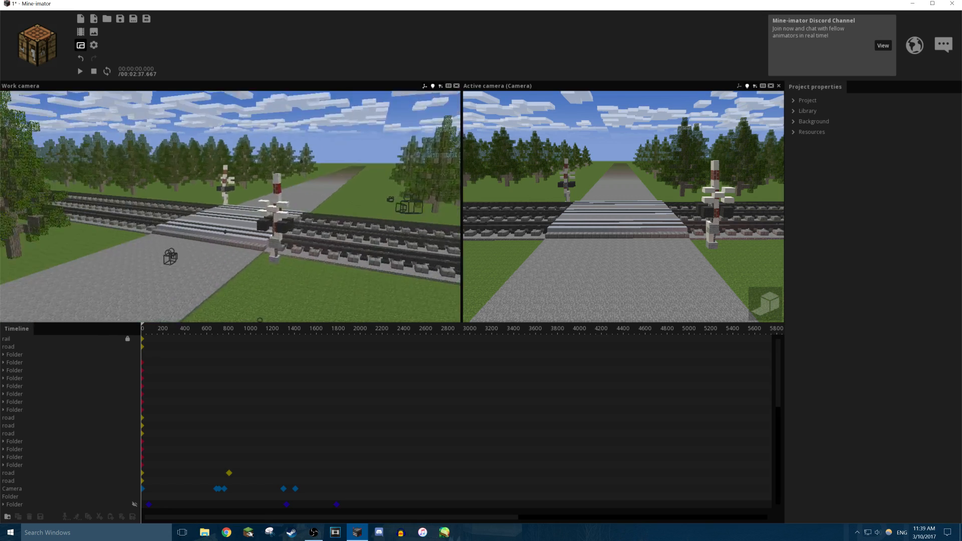
{"action": "right_click_drag", "start_coordinate": [230, 207], "coordinate": [110, 206]}
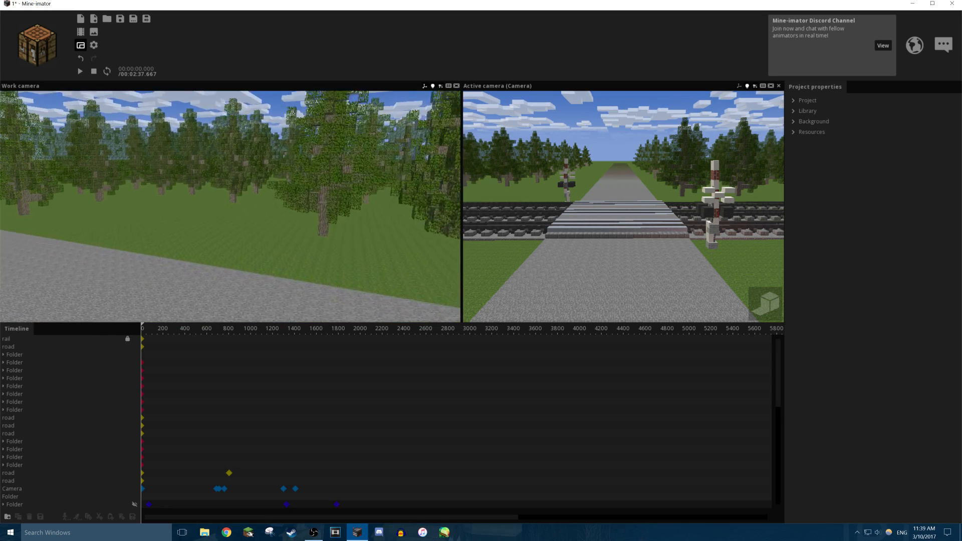
{"action": "right_click_drag", "start_coordinate": [231, 207], "coordinate": [290, 261]}
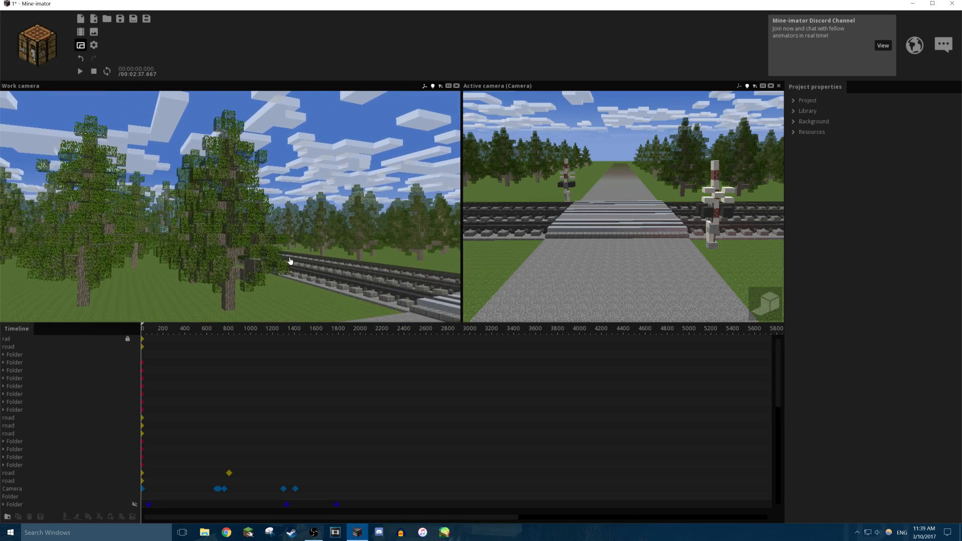
Select the tree folder beside the road and compare it with the other folders in the timeline.
{"action": "left_click", "coordinate": [240, 264]}
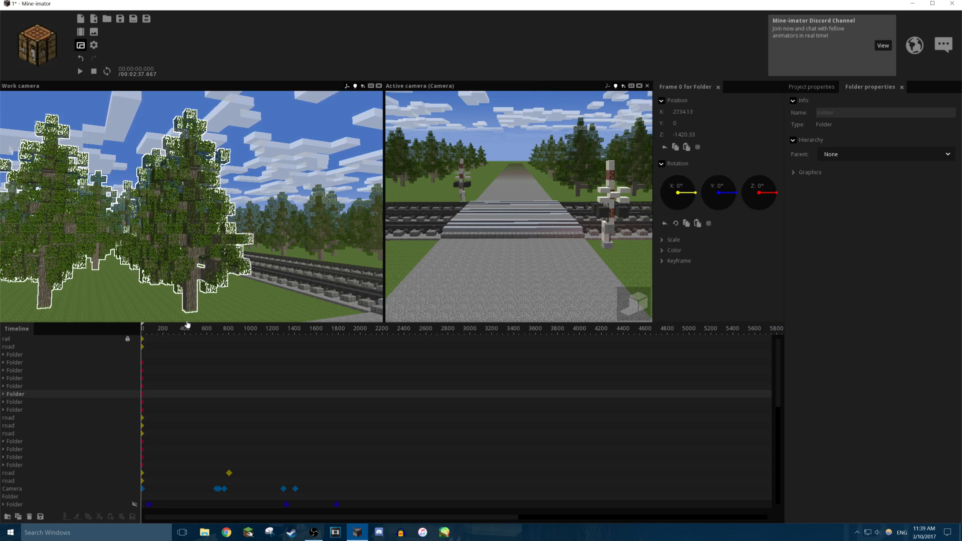
{"action": "right_click_drag", "start_coordinate": [264, 300], "coordinate": [236, 300]}
{"action": "right_click_drag", "start_coordinate": [176, 227], "coordinate": [208, 224]}
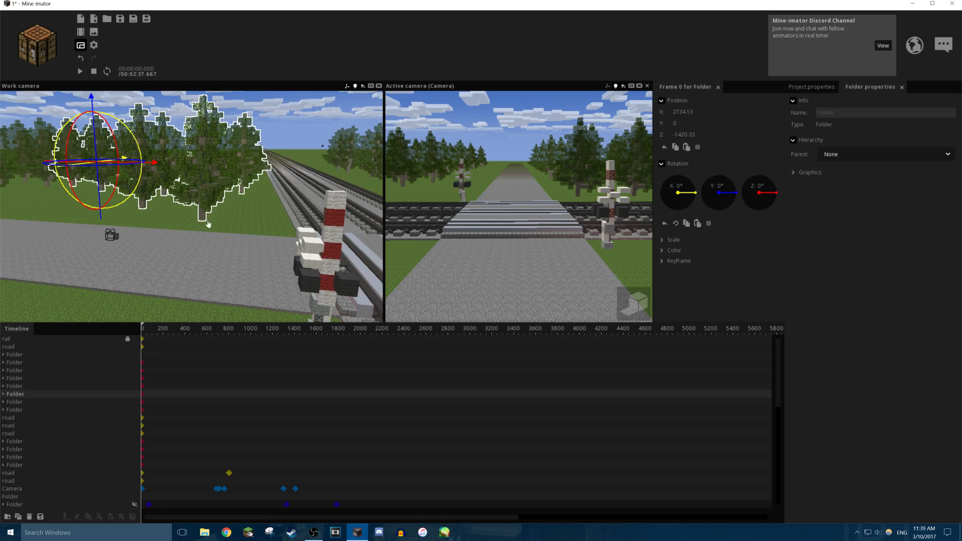
{"action": "left_click", "coordinate": [4, 394]}
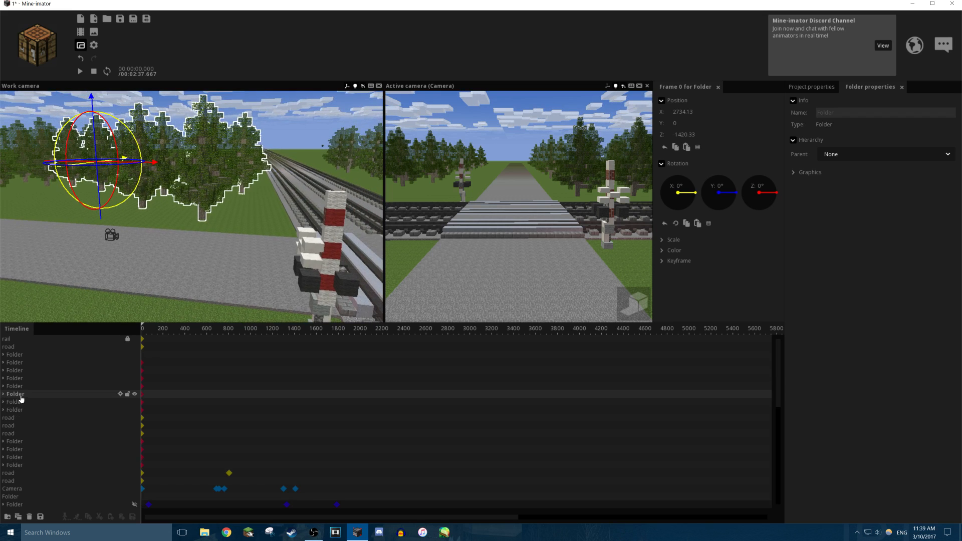
{"action": "left_click", "coordinate": [14, 358]}
{"action": "left_click", "coordinate": [18, 373]}
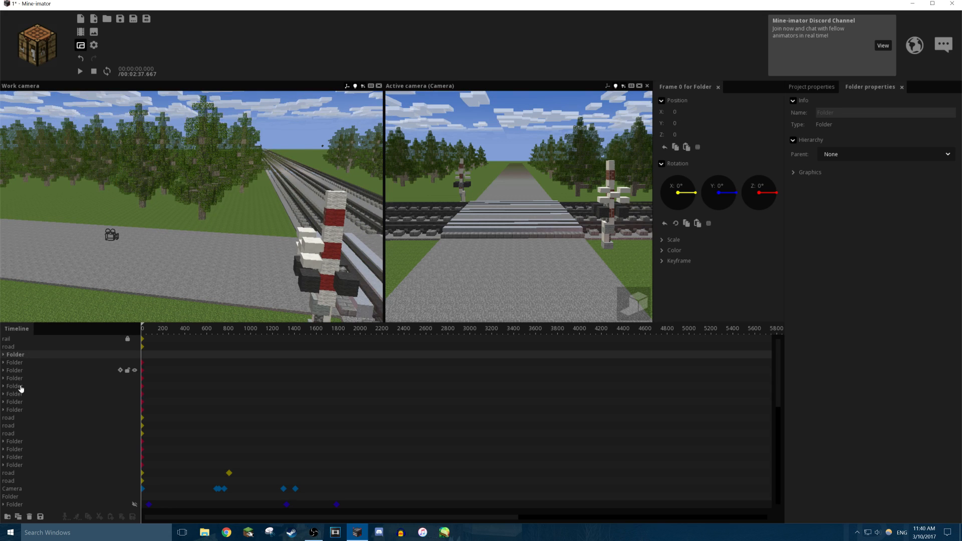
{"action": "left_click", "coordinate": [20, 393]}
Clear the folder selection and preview the animation near the level crossing.
{"action": "right_click_drag", "start_coordinate": [270, 231], "coordinate": [334, 219]}
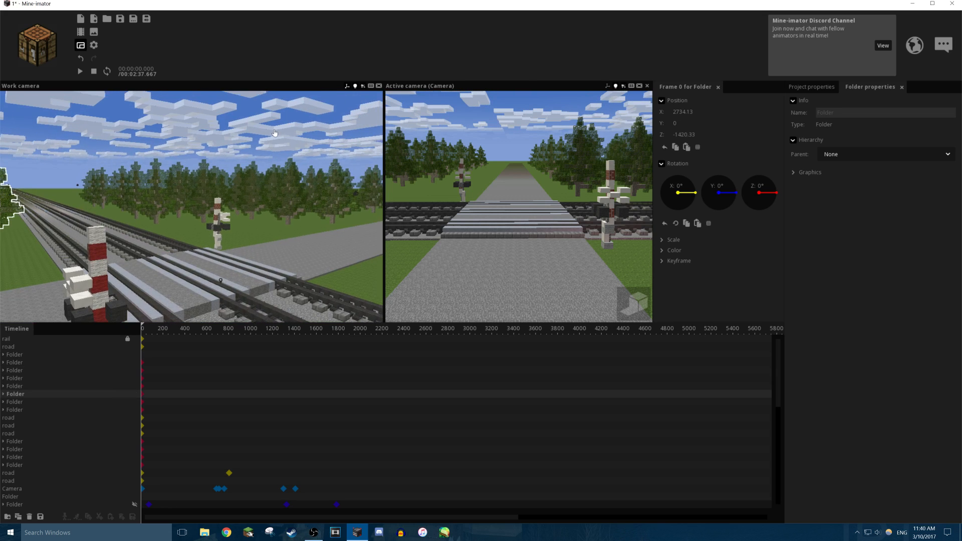
{"action": "left_click", "coordinate": [273, 132]}
{"action": "right_click_drag", "start_coordinate": [211, 203], "coordinate": [236, 227]}
{"action": "key", "text": "space"}
{"action": "key", "text": "s"}
{"action": "key", "text": "space"}
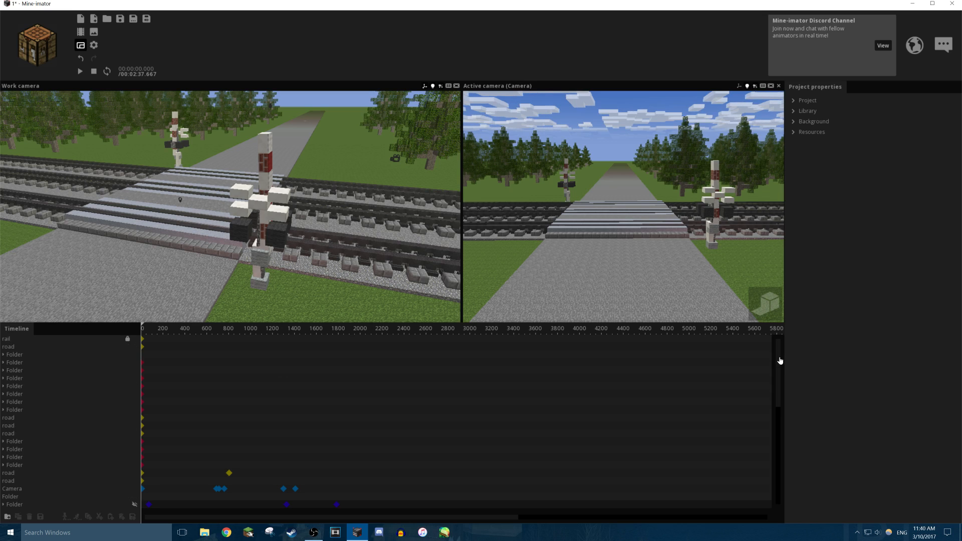
Select the folder containing the crossing and its arm, play back the barrier animation, and view the tracks.
{"action": "left_click_drag", "start_coordinate": [780, 361], "coordinate": [771, 427]}
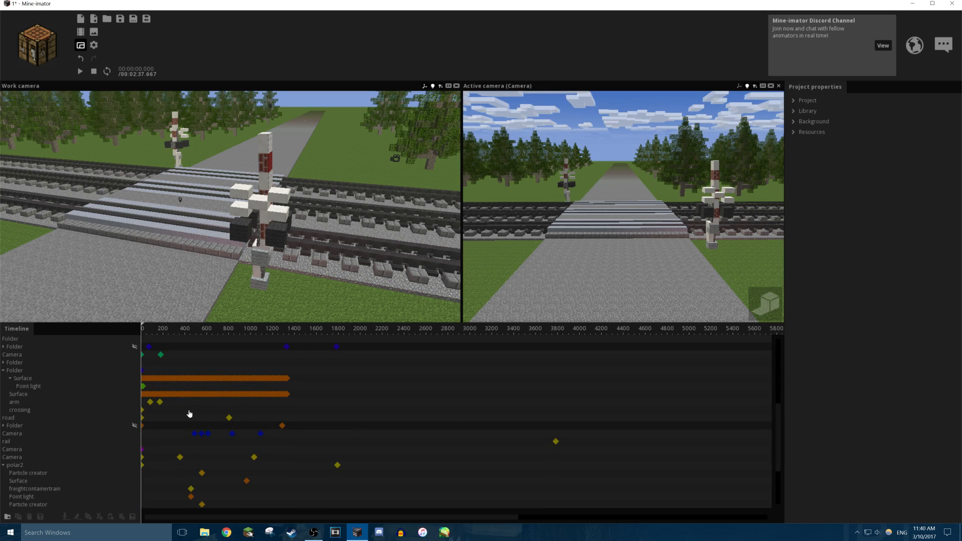
{"action": "left_click", "coordinate": [26, 372]}
{"action": "key", "text": "space"}
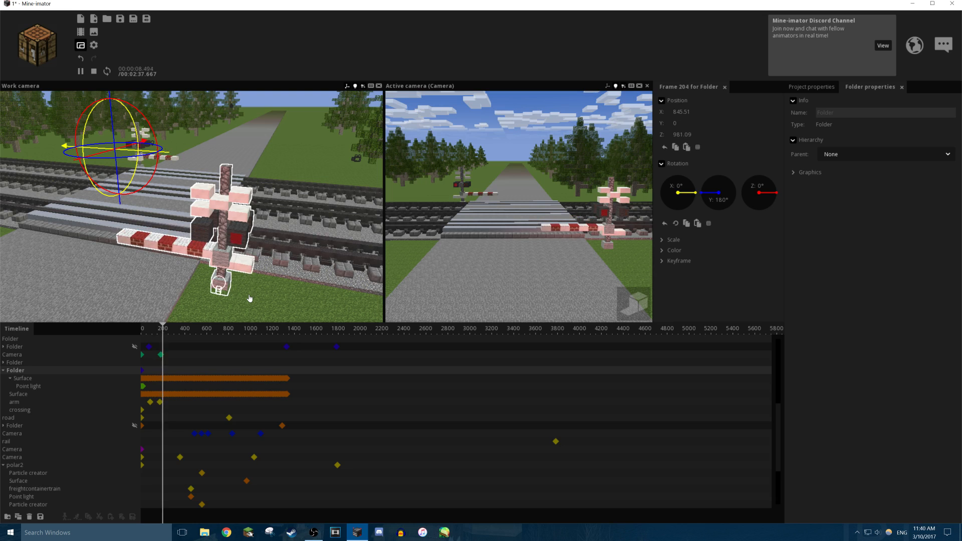
{"action": "right_click_drag", "start_coordinate": [250, 299], "coordinate": [315, 192]}
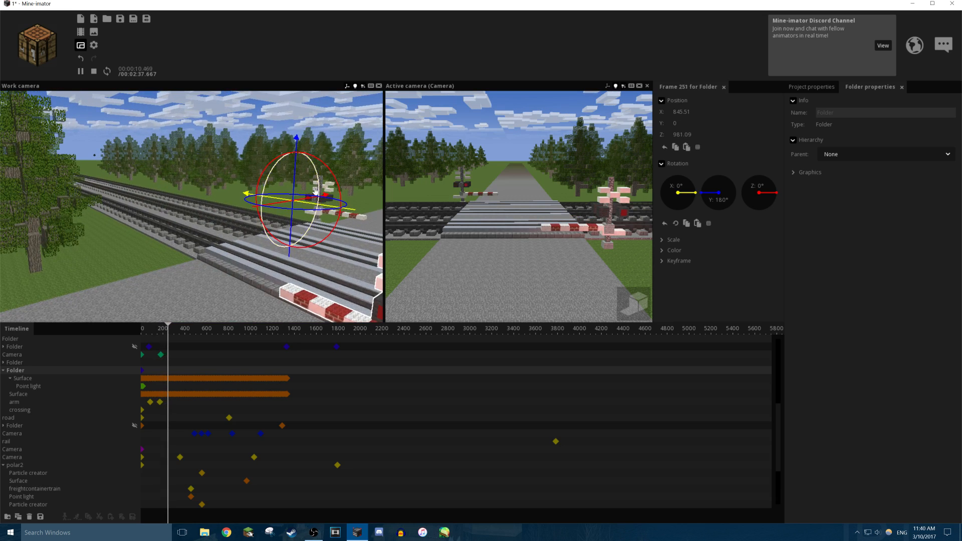
{"action": "left_click", "coordinate": [375, 204]}
{"action": "key", "text": "w"}
{"action": "mouse_move", "coordinate": [374, 214]}
{"action": "right_mouse_down"}
{"action": "mouse_move", "coordinate": [368, 200]}
{"action": "mouse_move", "coordinate": [351, 230]}
{"action": "mouse_move", "coordinate": [368, 227]}
{"action": "right_mouse_up"}
{"action": "key", "text": "d"}
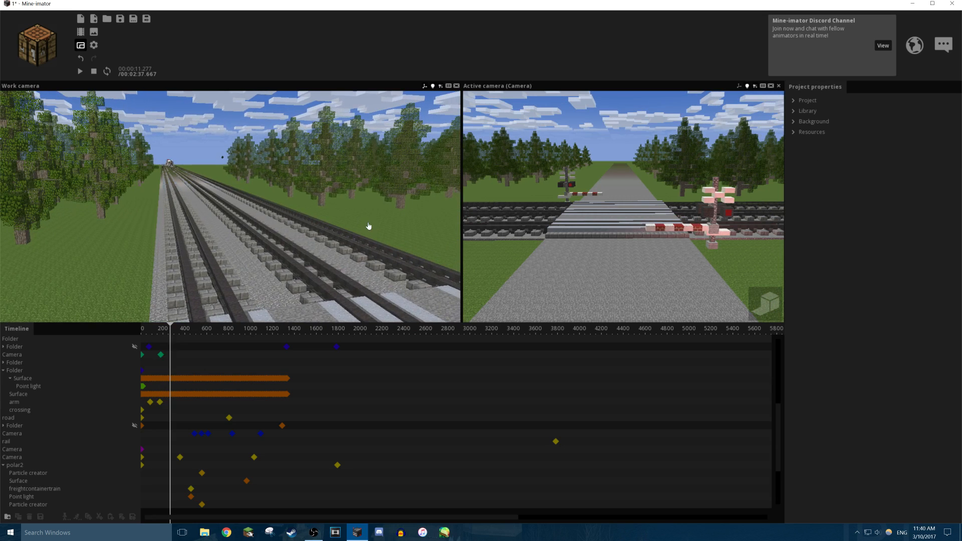
Play back the train's approach from frame 584 and look through the items under polar2 in the timeline.
{"action": "left_click", "coordinate": [217, 335]}
{"action": "left_click", "coordinate": [207, 333]}
{"action": "key", "text": "space"}
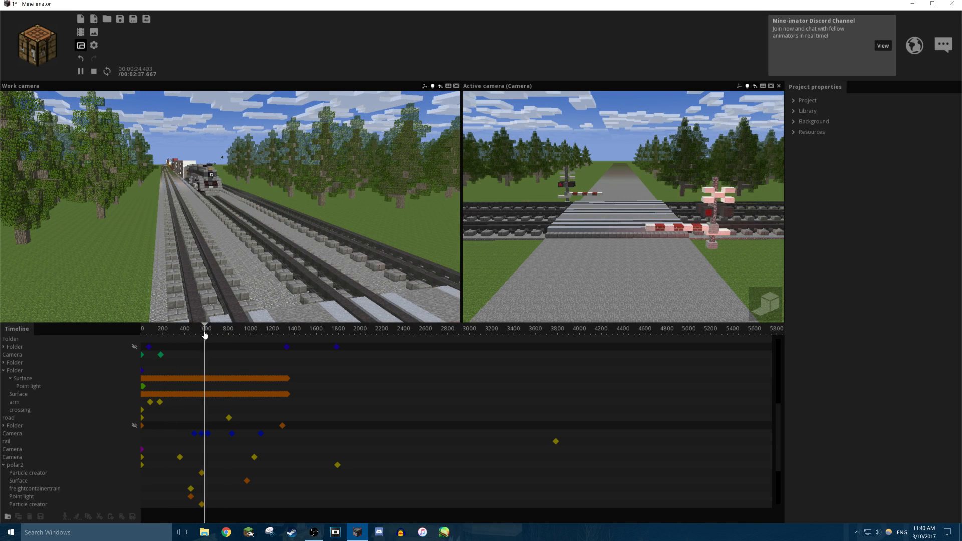
{"action": "right_click_drag", "start_coordinate": [271, 234], "coordinate": [282, 241]}
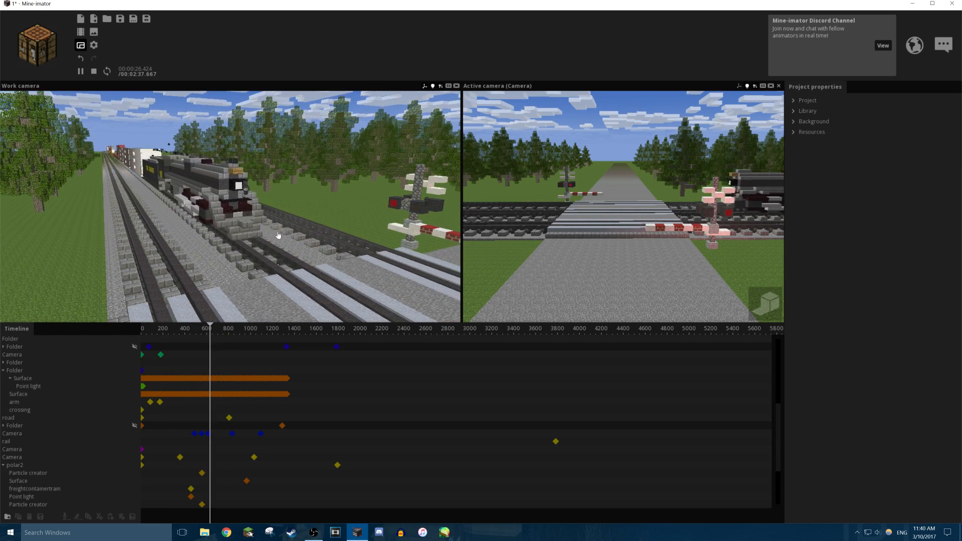
{"action": "key", "text": "space"}
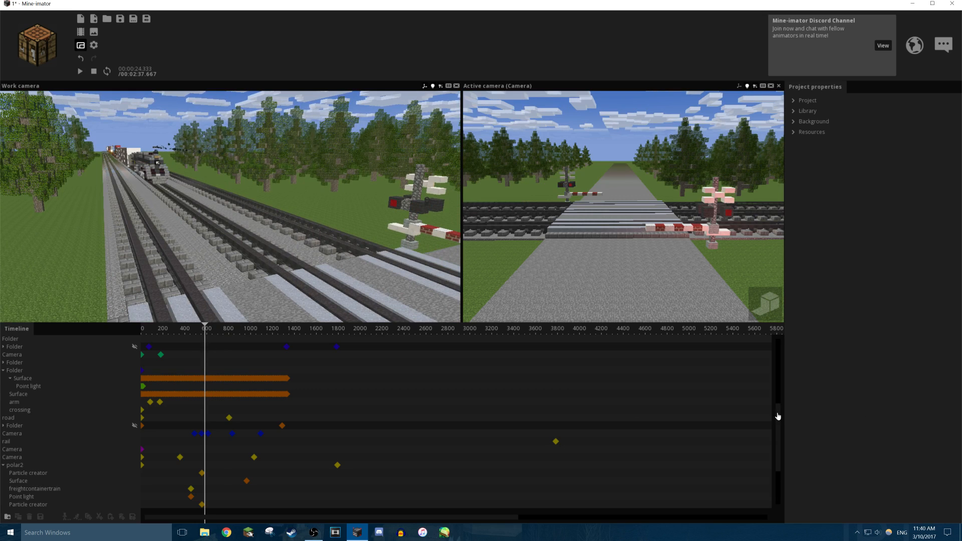
{"action": "left_click_drag", "start_coordinate": [778, 416], "coordinate": [771, 474]}
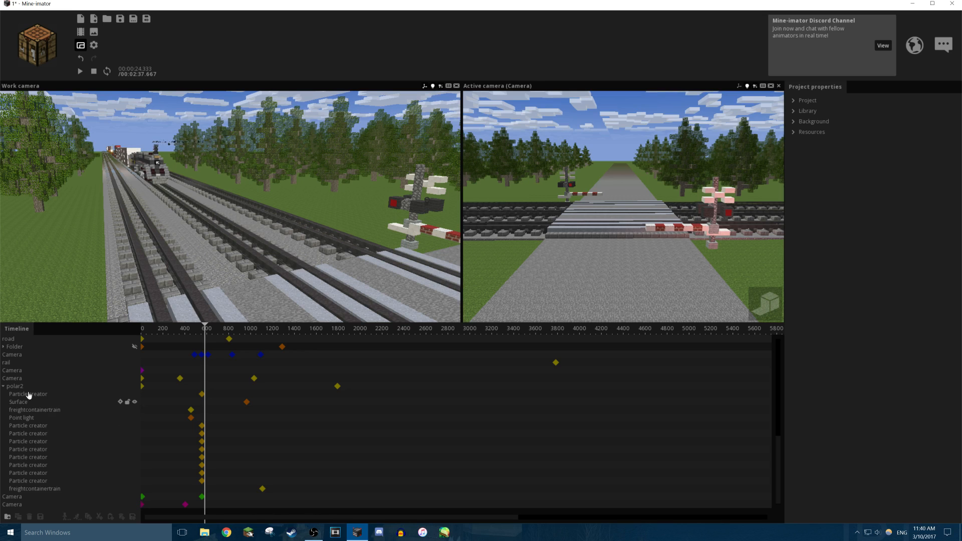
With polar2 collapsed, unhide the folder containing the orange locomotive and play back its train passing over the crossing.
{"action": "left_click", "coordinate": [3, 387]}
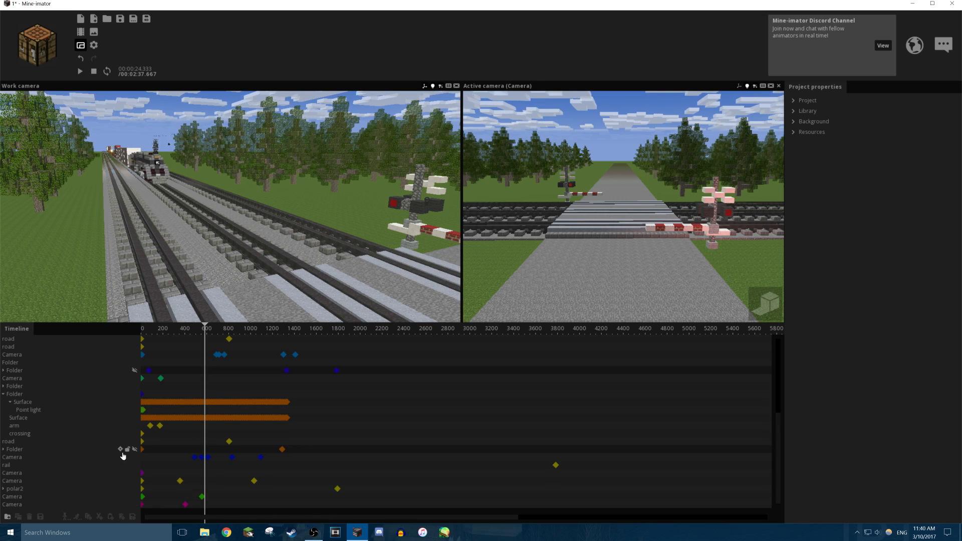
{"action": "left_click", "coordinate": [134, 450]}
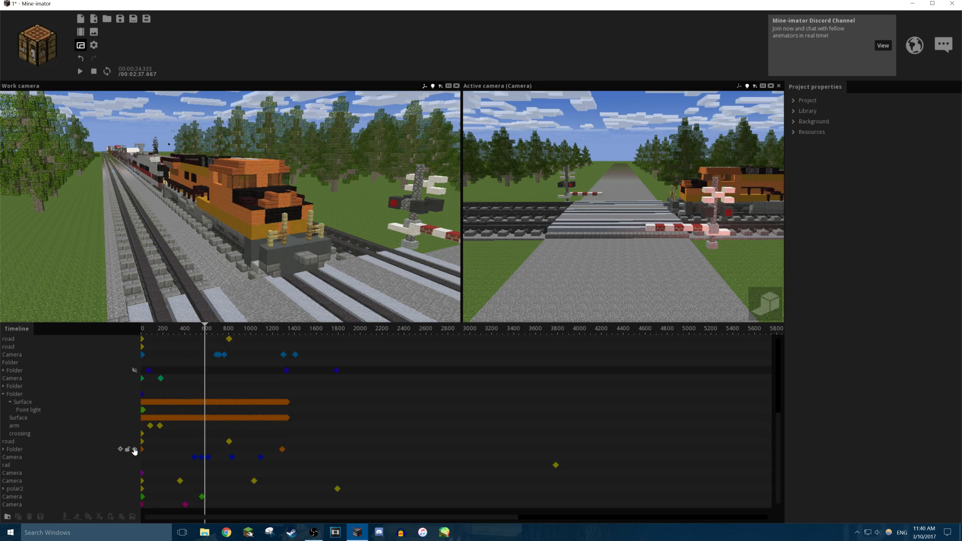
{"action": "right_click_drag", "start_coordinate": [232, 264], "coordinate": [200, 266]}
{"action": "key", "text": "d"}
{"action": "key", "text": "space"}
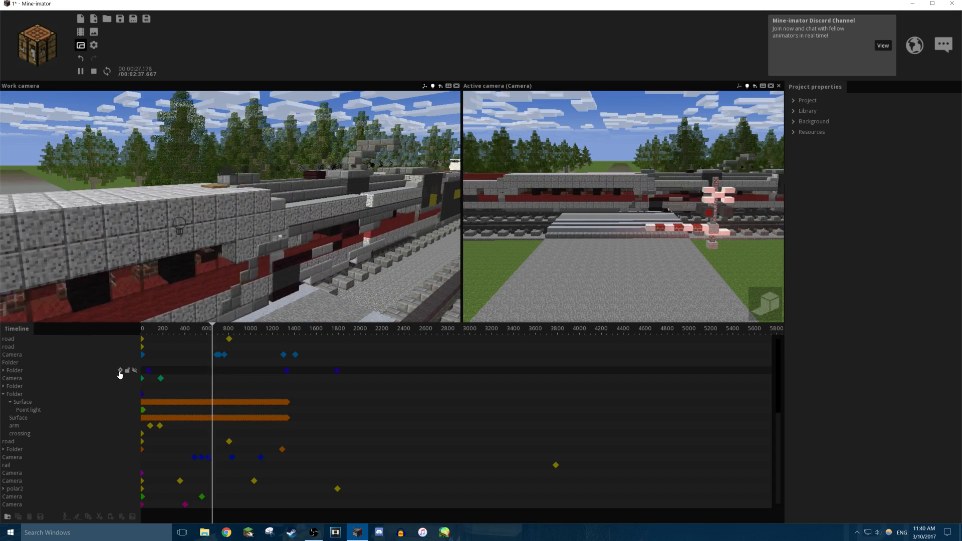
{"action": "key", "text": "space"}
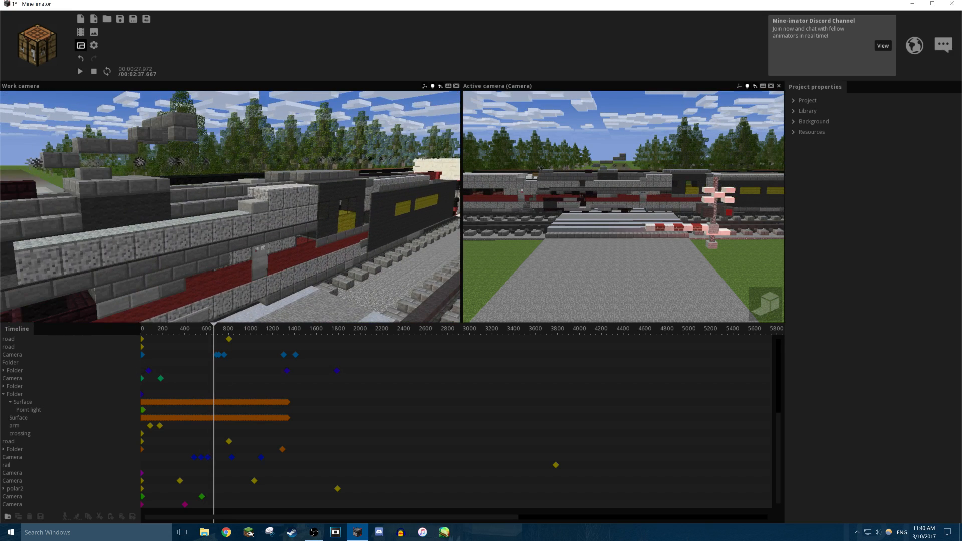
Toggle the visibility of the folder holding the coal train behind the first train, leaving the folder shown.
{"action": "right_click_drag", "start_coordinate": [230, 207], "coordinate": [188, 240]}
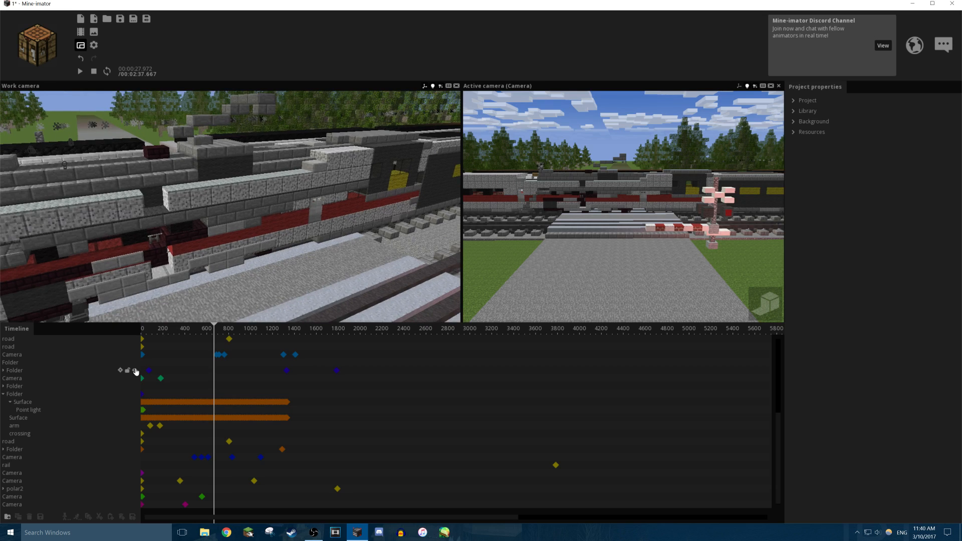
{"action": "left_click", "coordinate": [135, 371]}
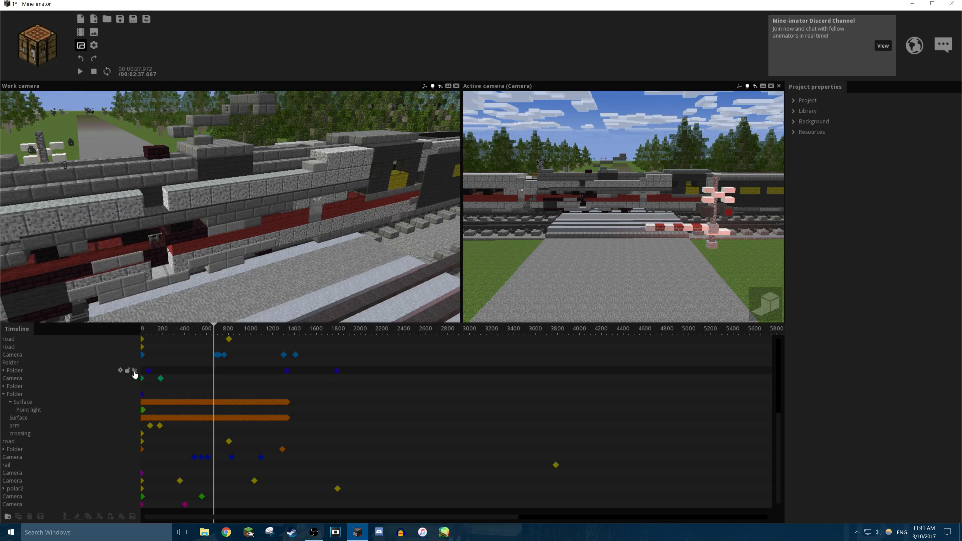
{"action": "left_click", "coordinate": [135, 370]}
{"action": "left_click", "coordinate": [135, 372]}
{"action": "left_click", "coordinate": [134, 372]}
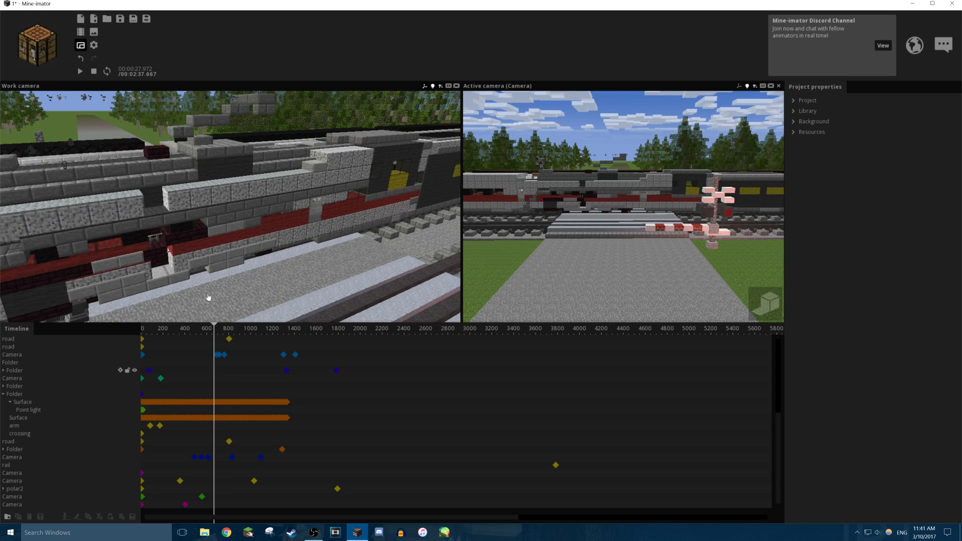
View the two trains from above and play back their passage over the level crossing.
{"action": "right_click_drag", "start_coordinate": [209, 297], "coordinate": [351, 314]}
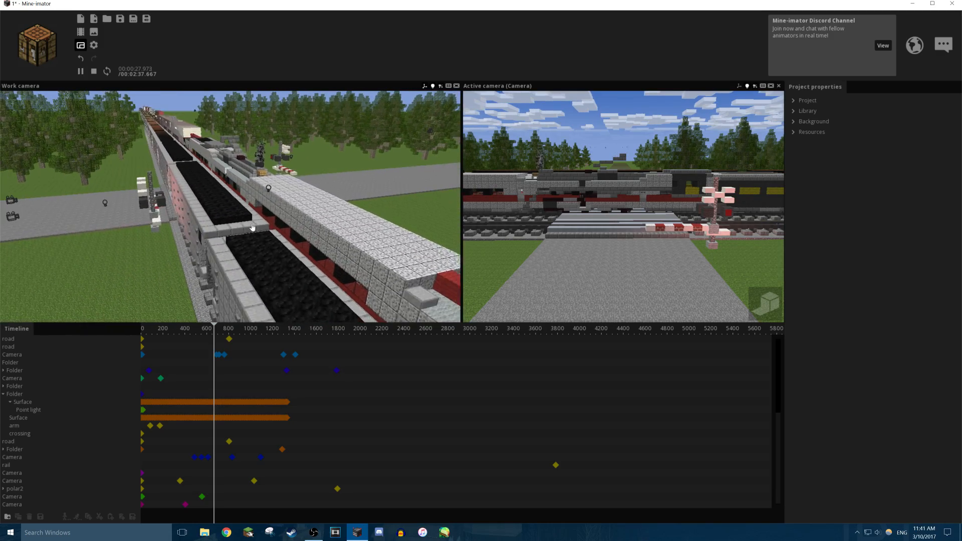
{"action": "key", "text": "space"}
{"action": "right_click_drag", "start_coordinate": [251, 226], "coordinate": [401, 219]}
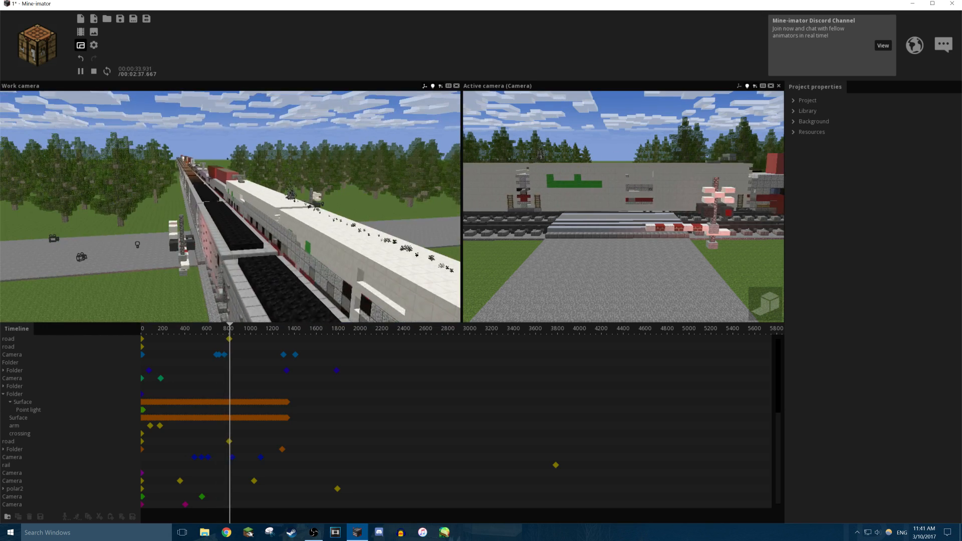